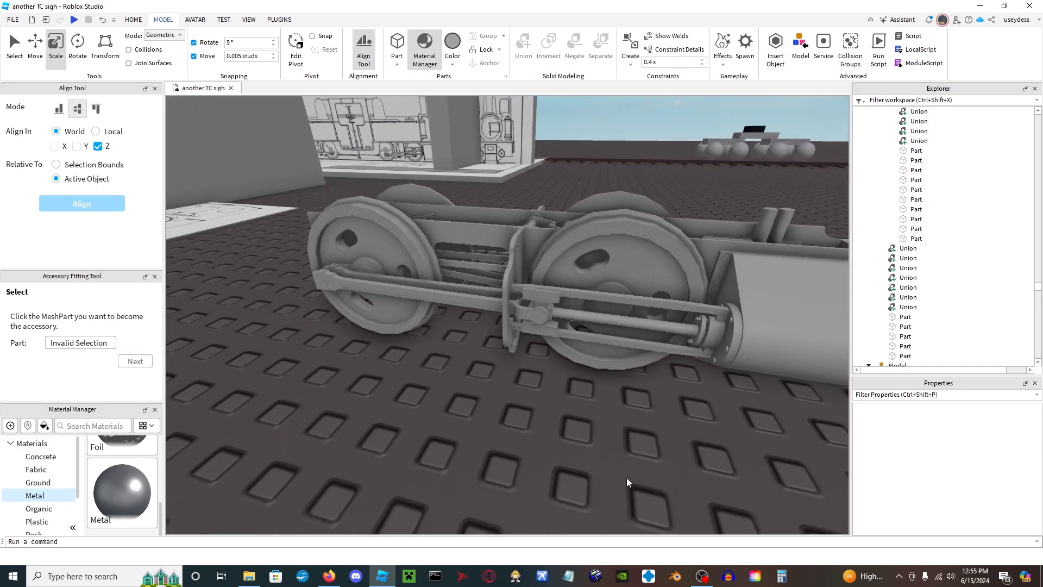
Examine the locomotive bogie's wheels, side rods, frame and inner valve gear from both sides and from above.
key(s)
key(e)
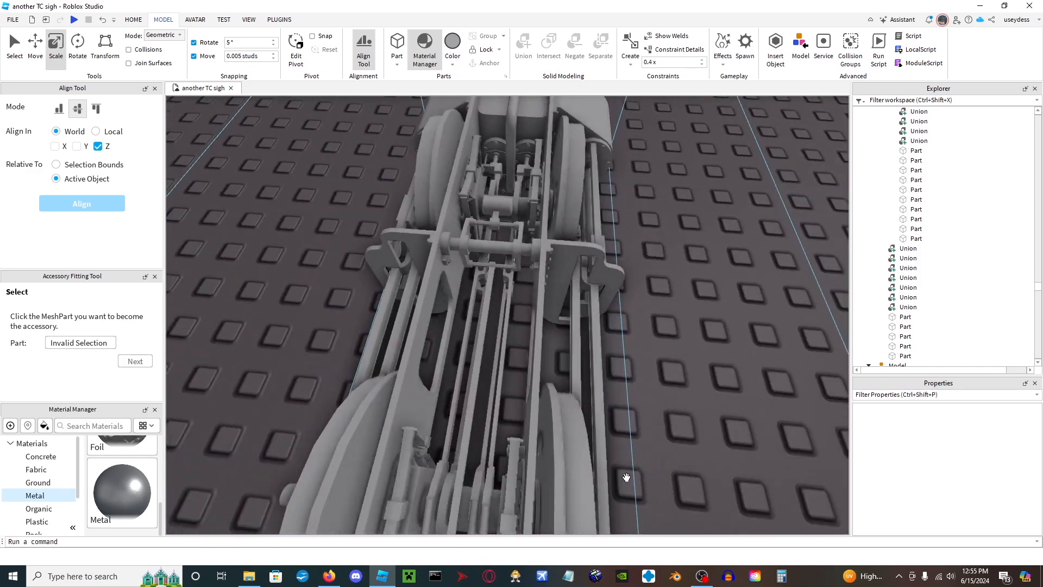
key(s)
key(d)
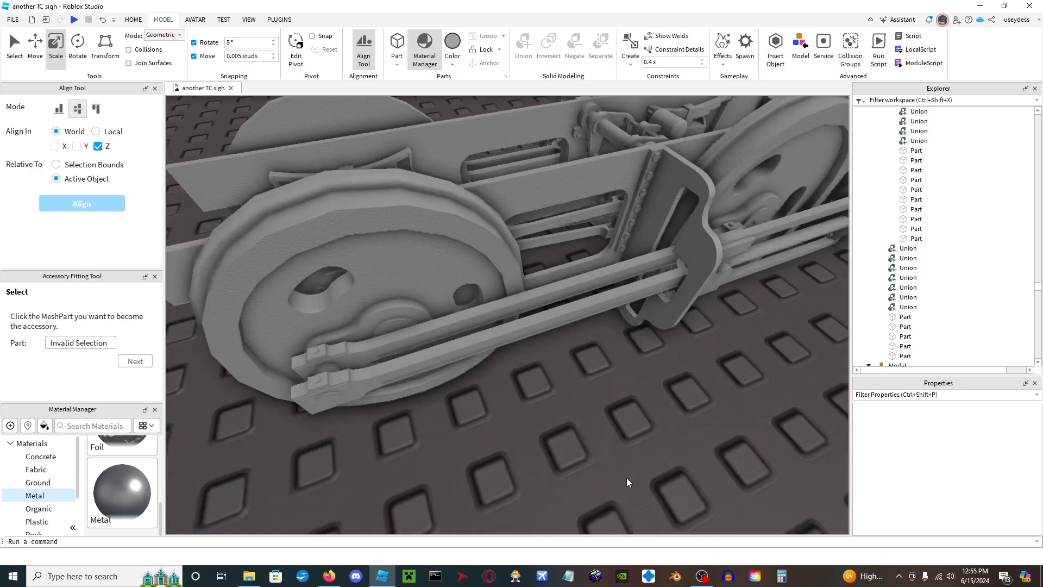
key(s)
key(d)
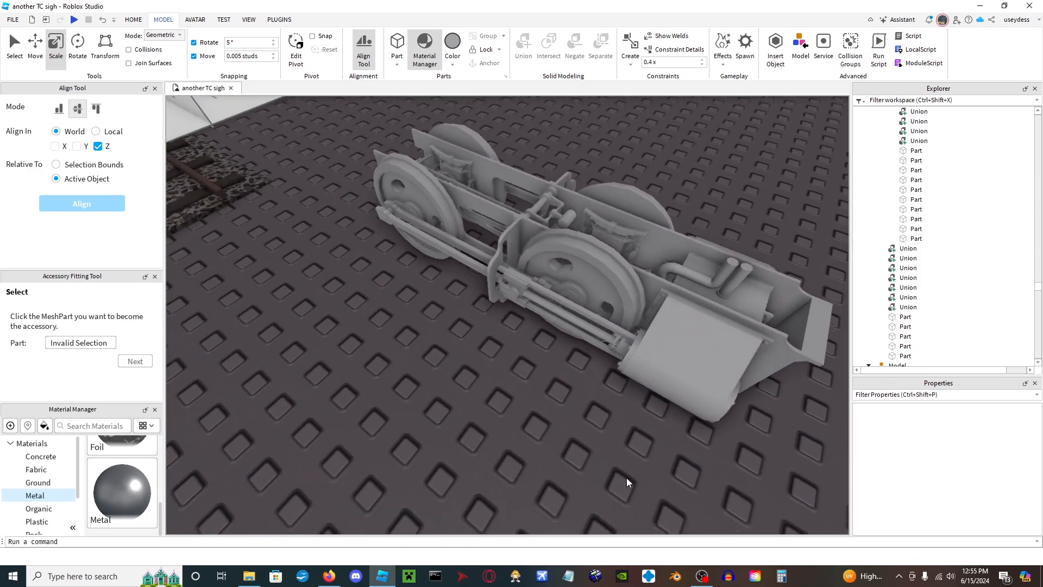
key(w)
key(s)
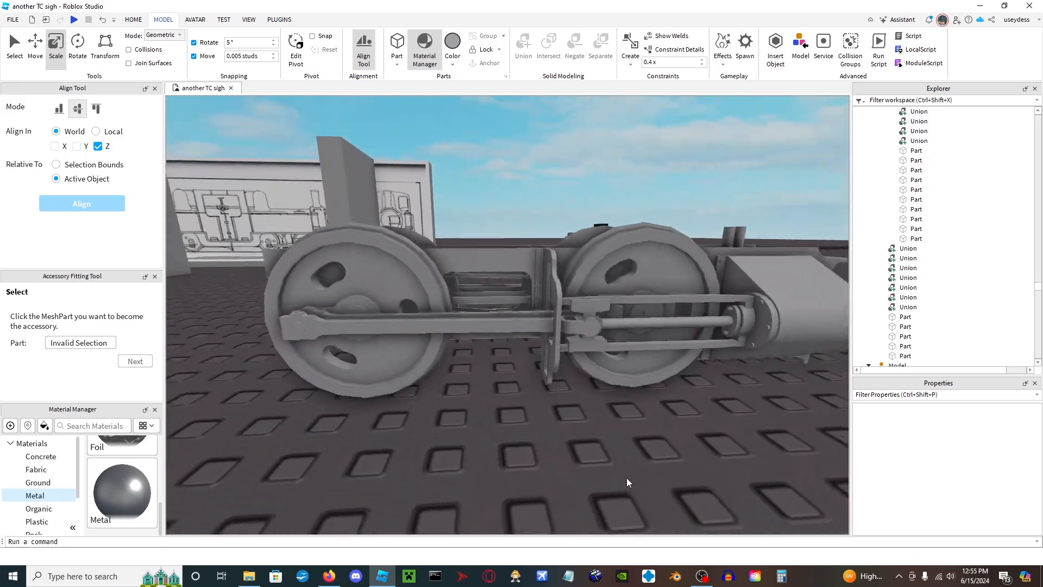
key(s)
key(a)
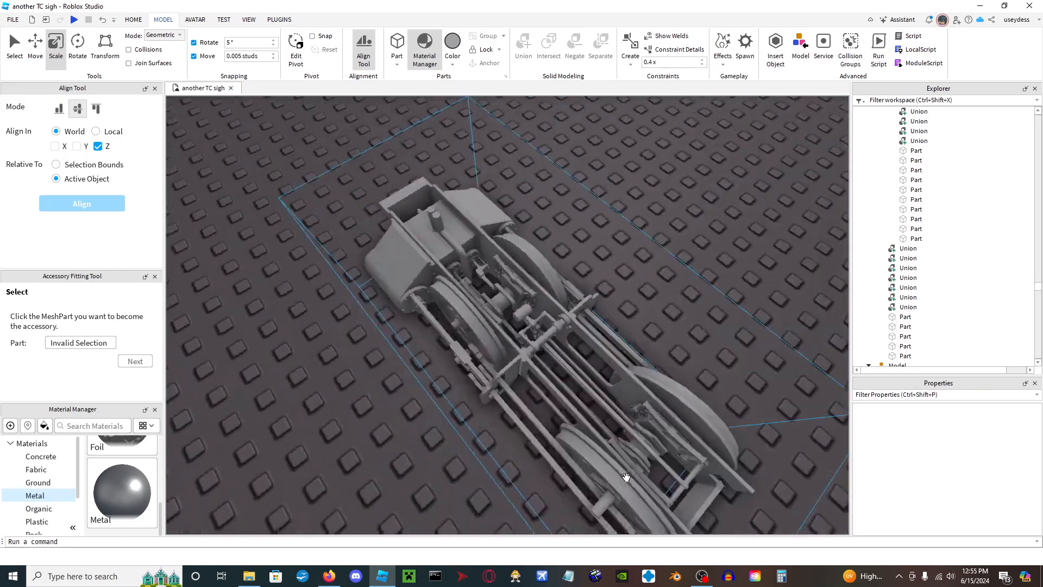
key(w)
key(d)
key(a)
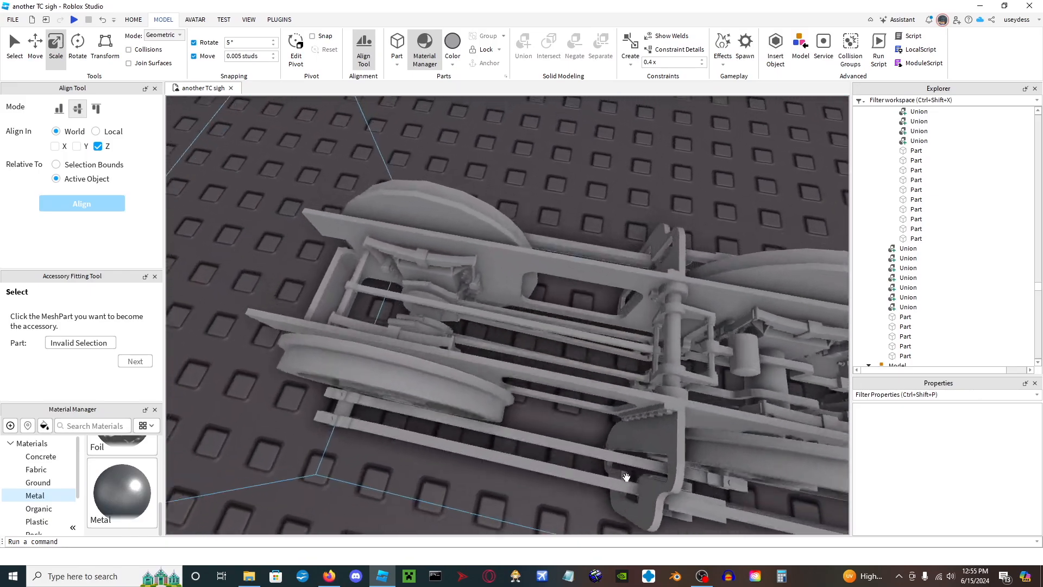
key(w)
key(s)
key(w)
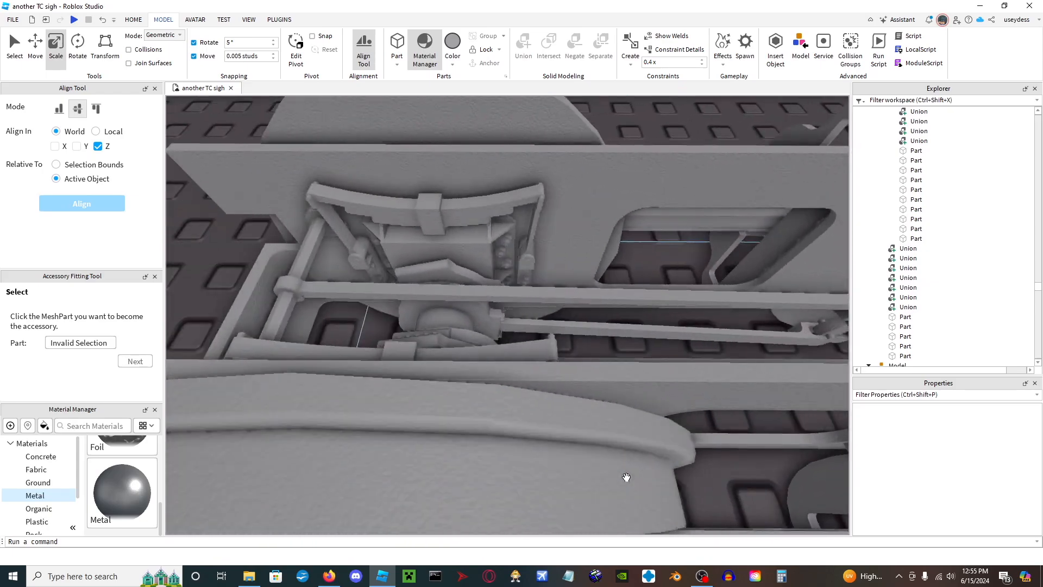
key(s)
key(a)
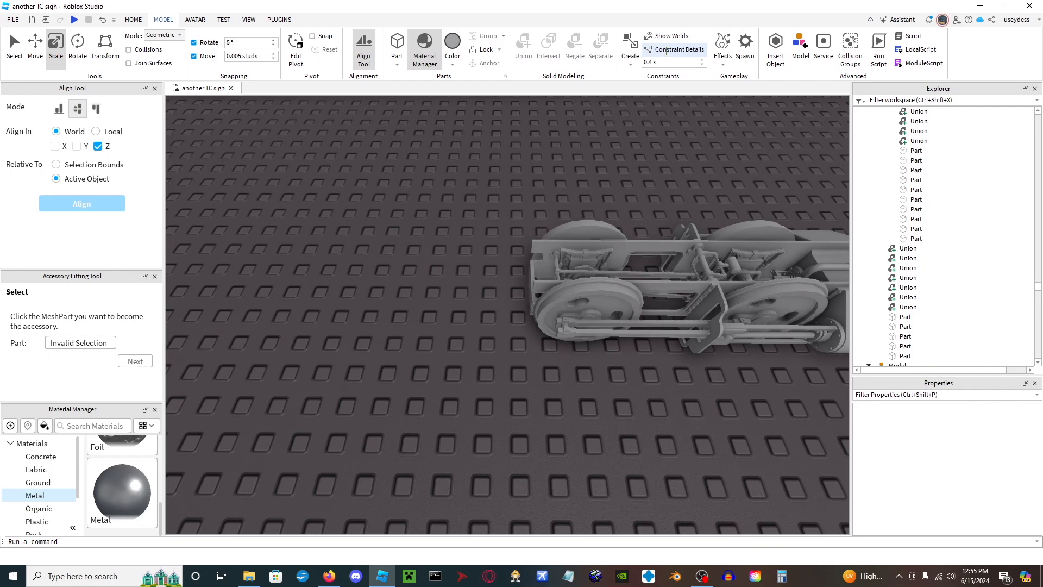
Show the constraint details and inspect the motor attachment on the rear axle's wheel, leaving nothing selected.
right_drag(497, 268, 497, 267)
key(w)
key(s)
key(w)
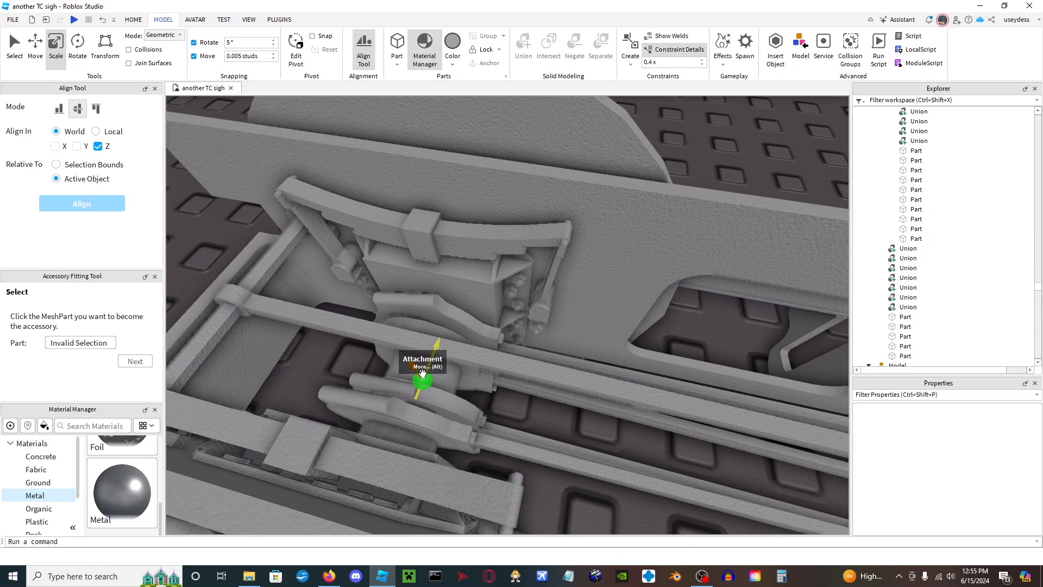
click(422, 373)
right_drag(450, 365, 455, 365)
scroll(455, 365, down, 8)
scroll(455, 365, up, 6)
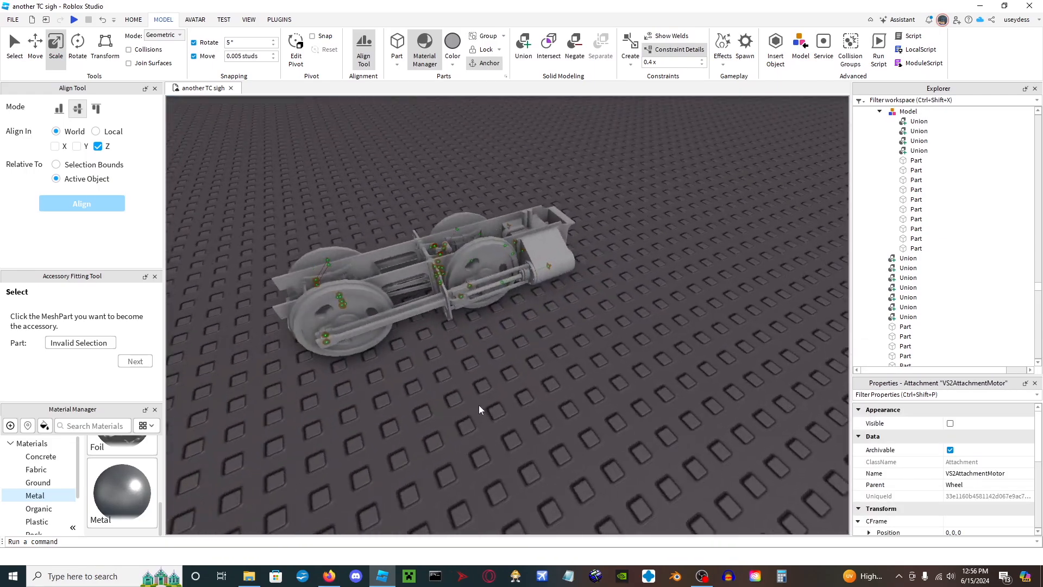
click(480, 406)
right_drag(481, 406, 480, 406)
Start a playtest, seat the character on the bogie straight ahead, and view its running gear from below and outside.
click(223, 19)
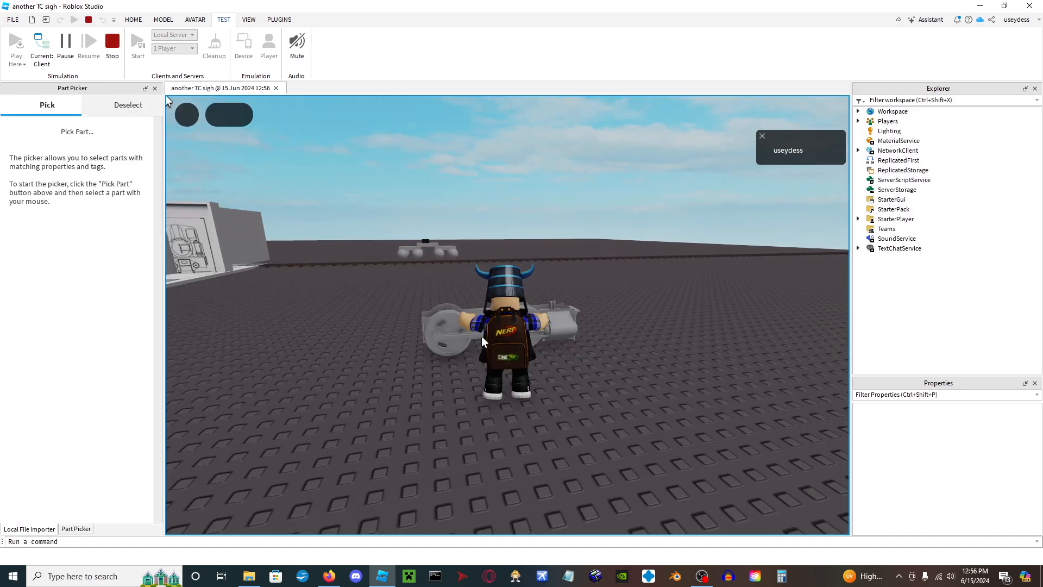
key(s)
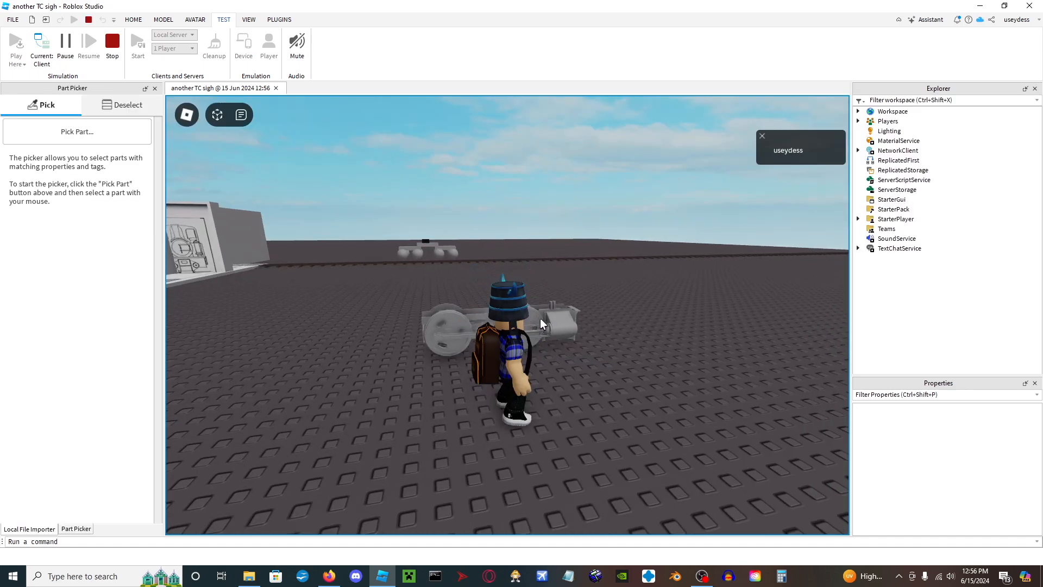
key(w)
key(space)
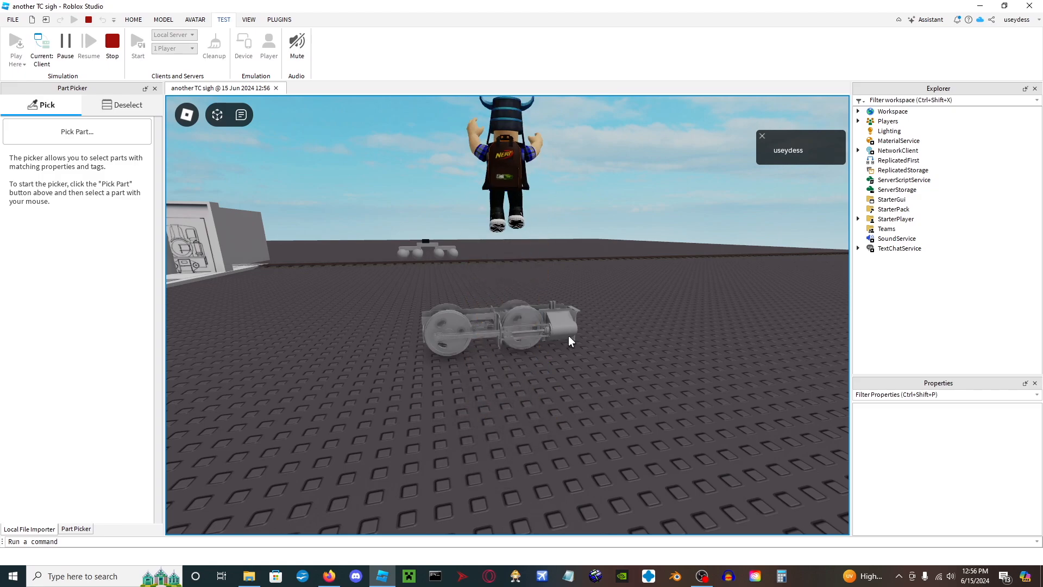
right_drag(568, 336, 568, 336)
scroll(568, 336, up, 6)
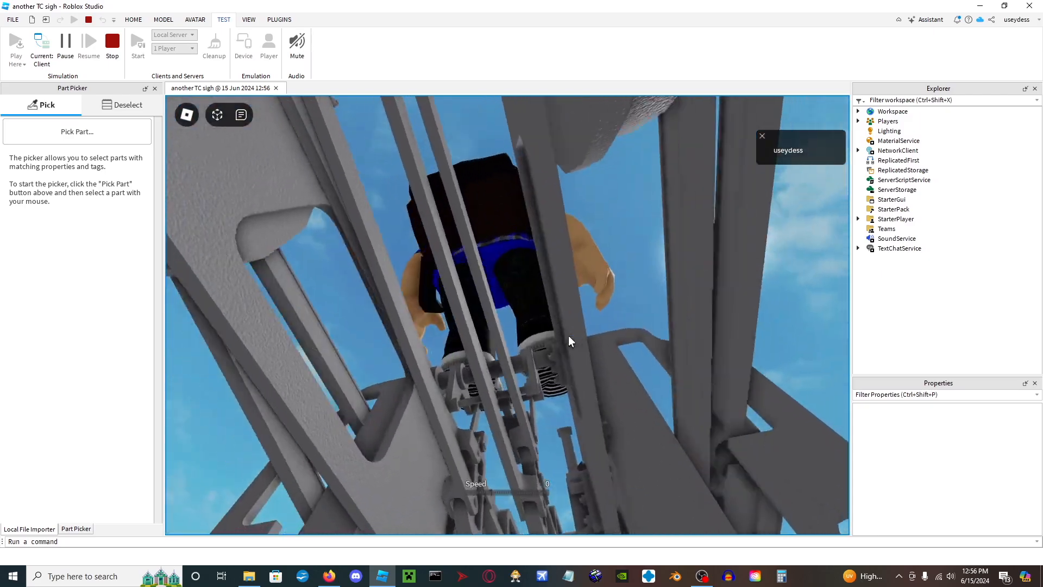
right_drag(569, 337, 568, 337)
scroll(569, 336, down, 8)
scroll(569, 336, up, 2)
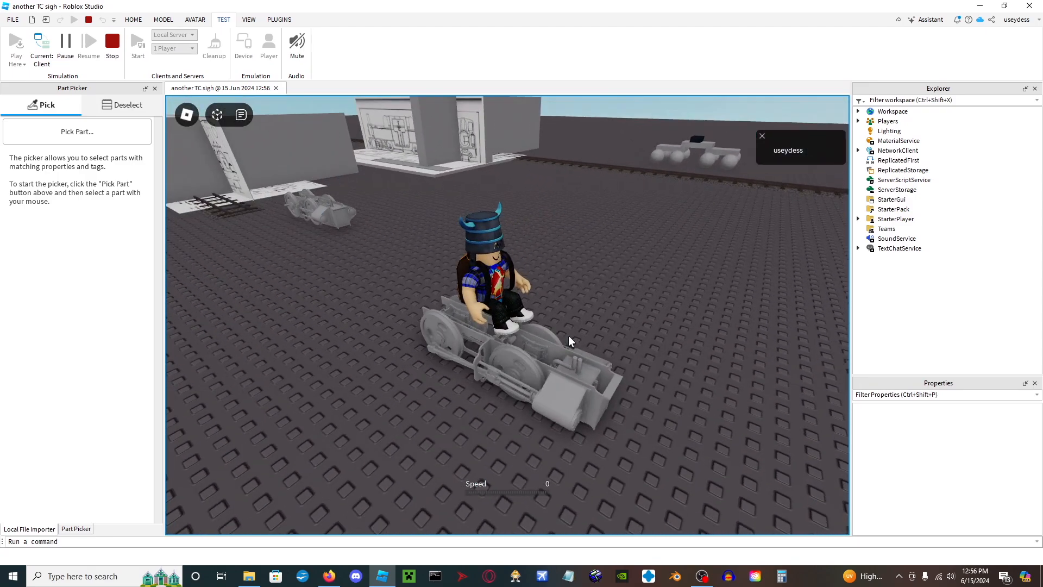
Leave the first bogie and seat the character on the second bogie near the blueprint boards.
key(space)
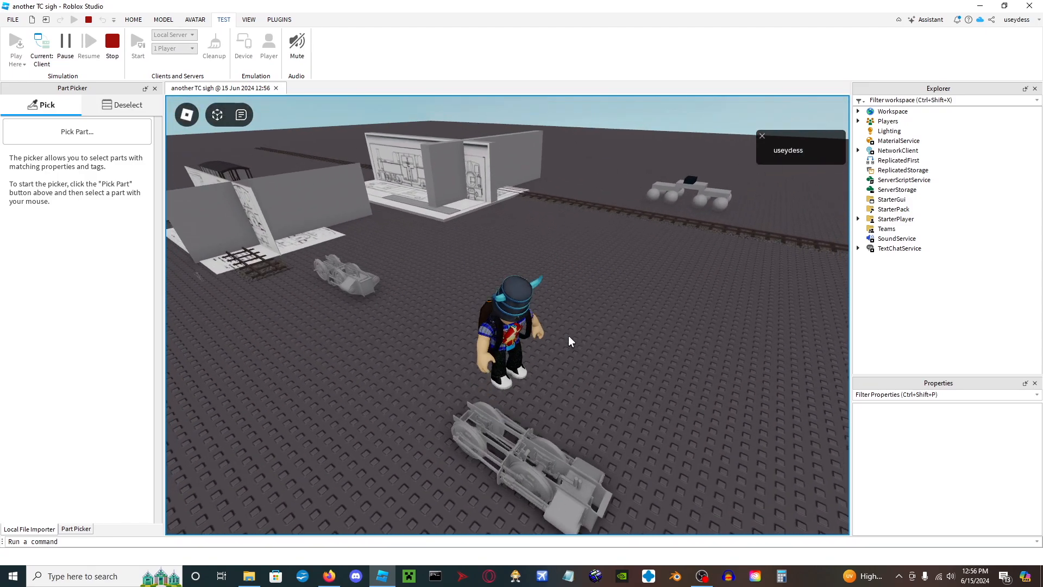
key(a)
scroll(568, 334, up, 2)
key(w)
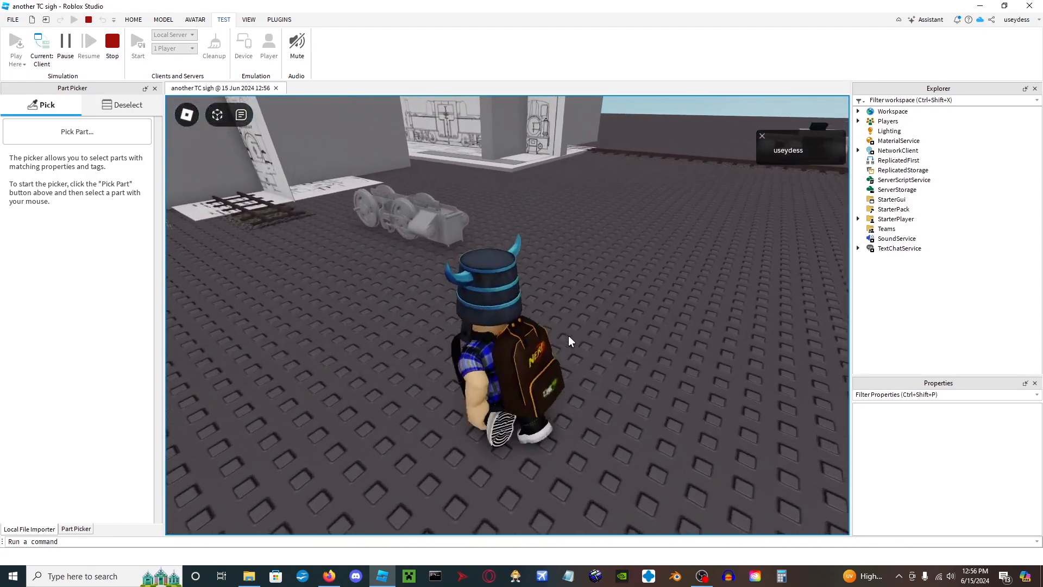
key(w)
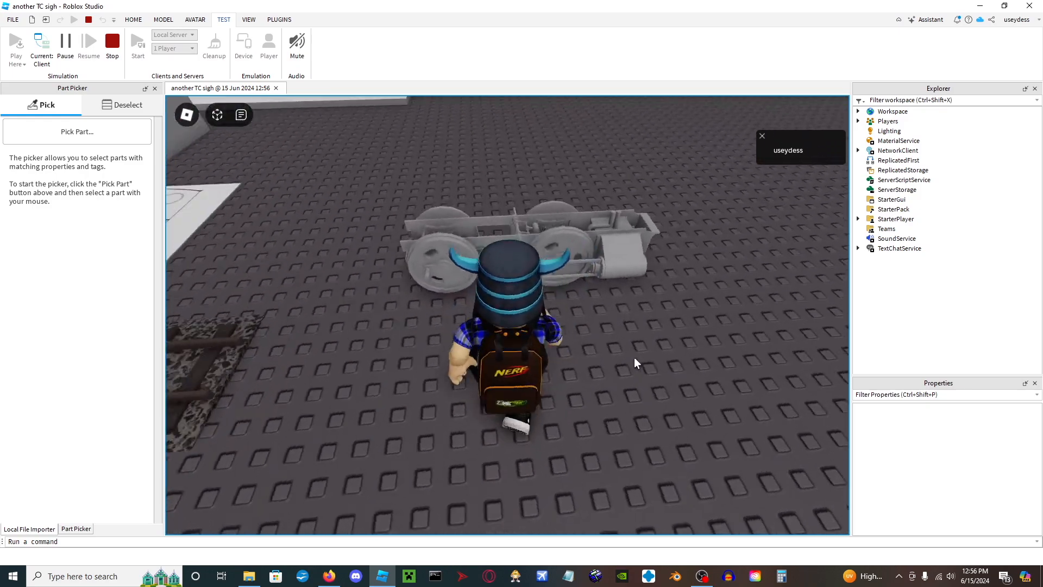
key(space)
Examine the second bogie's wheels and rods from the side while seated, and end the playtest.
right_drag(636, 357, 637, 357)
right_drag(533, 393, 557, 144)
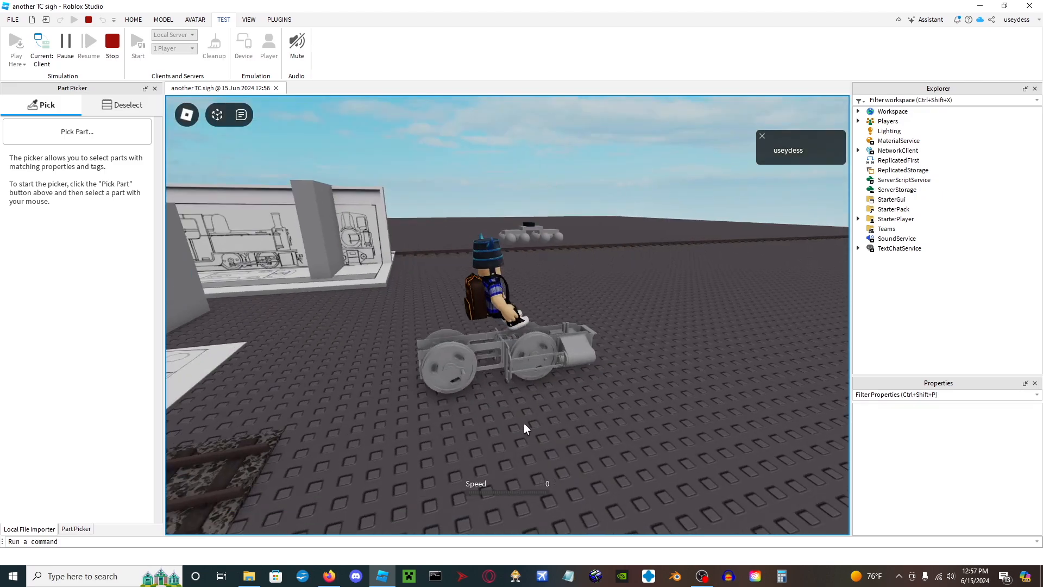
right_drag(511, 395, 511, 400)
scroll(511, 394, down, 5)
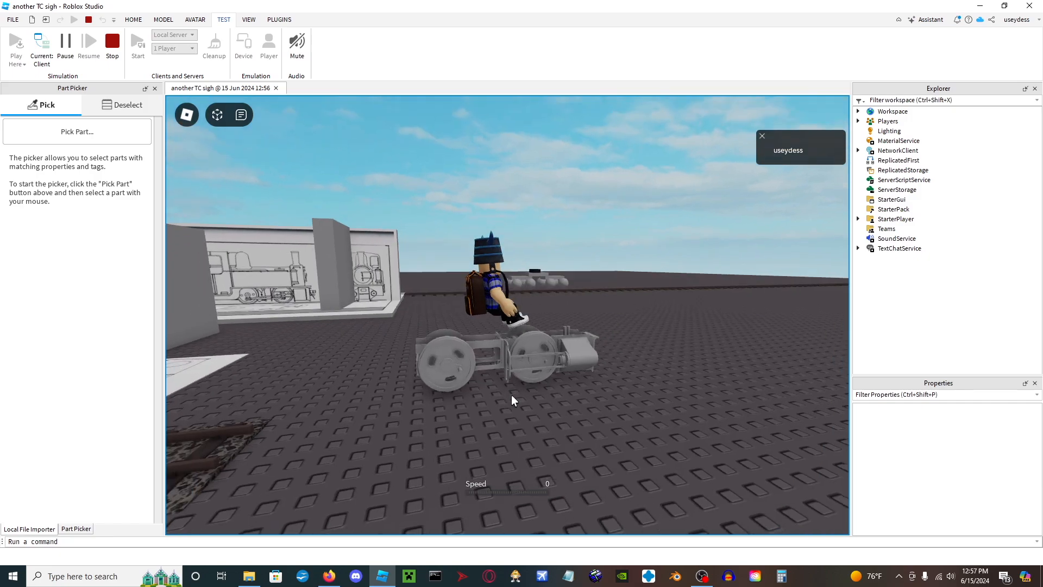
click(110, 43)
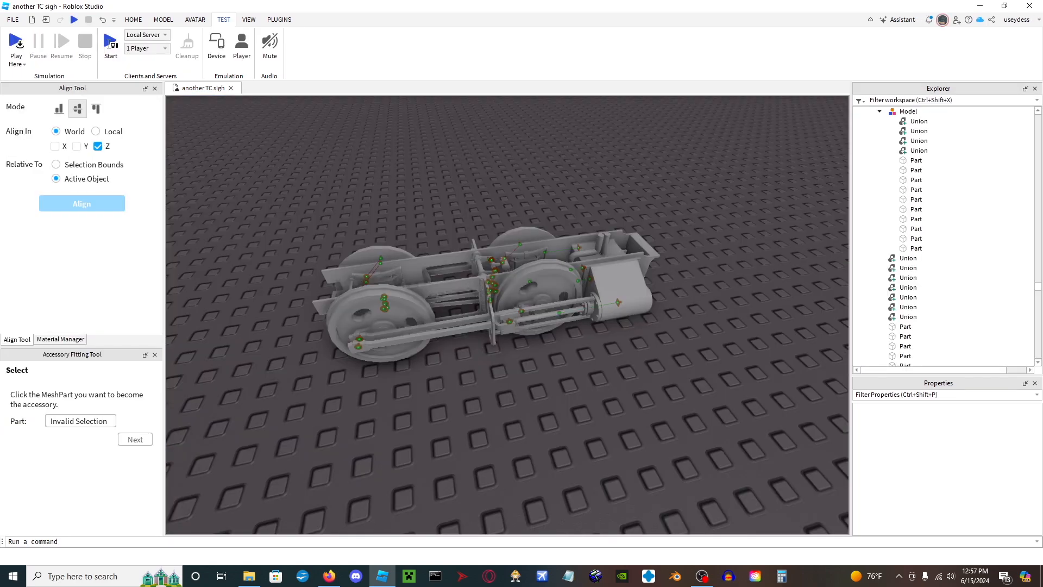
Return to model editing and select the Front Bogie model that carries the wheel attachments.
right_drag(392, 273, 392, 273)
key(w)
key(s)
click(164, 20)
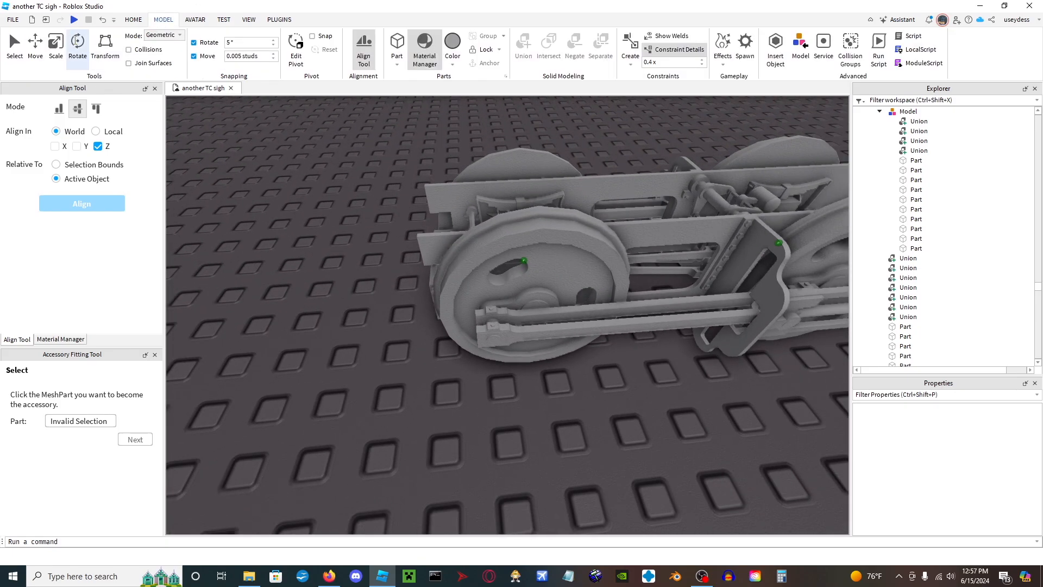
right_drag(300, 168, 298, 172)
middle_drag(298, 172, 533, 288)
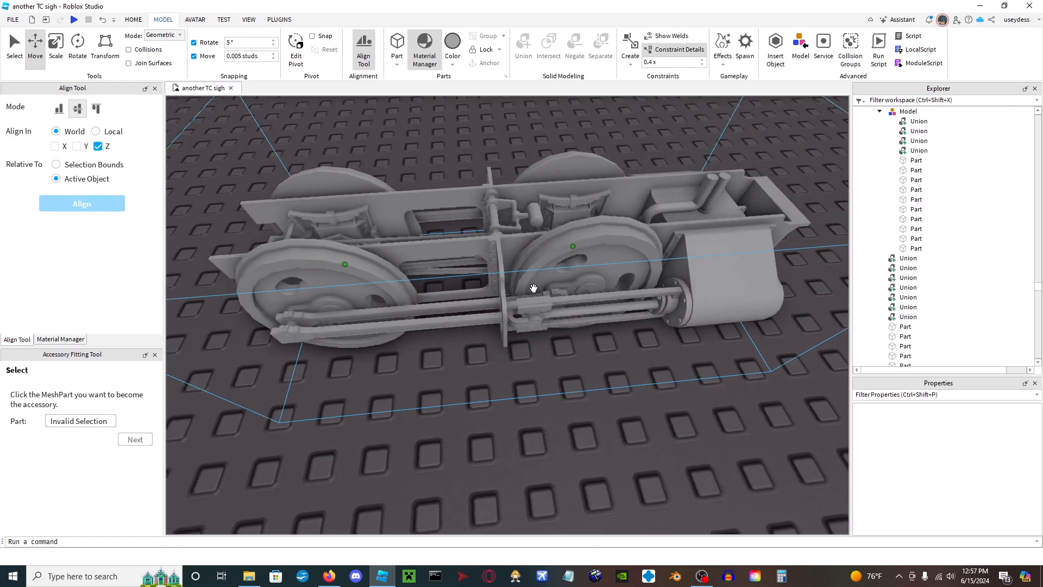
click(476, 270)
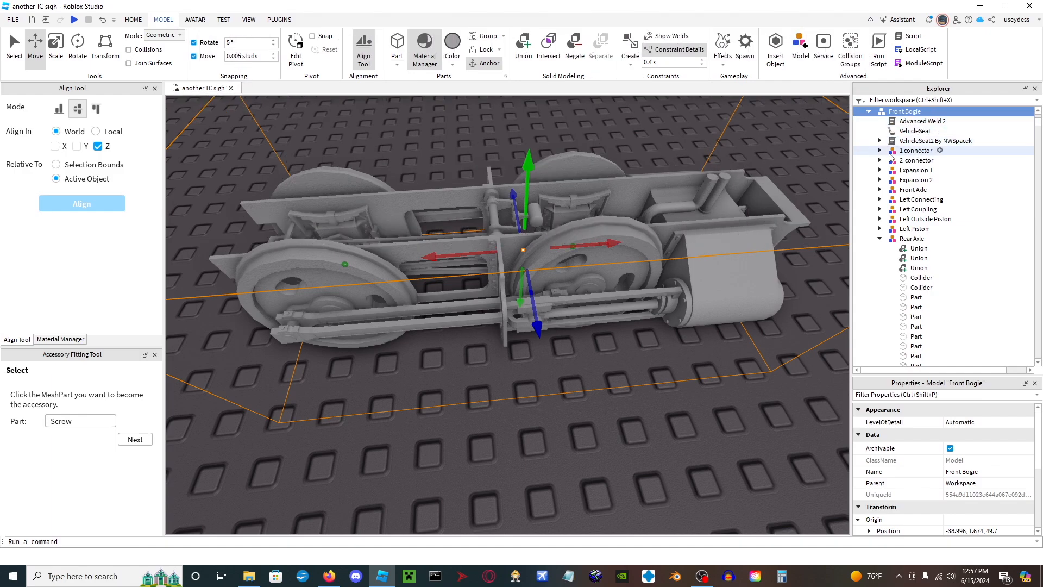
Look through the Front Bogie's axle, rod, piston, screw and part entries in the object hierarchy.
scroll(897, 147, down, 6)
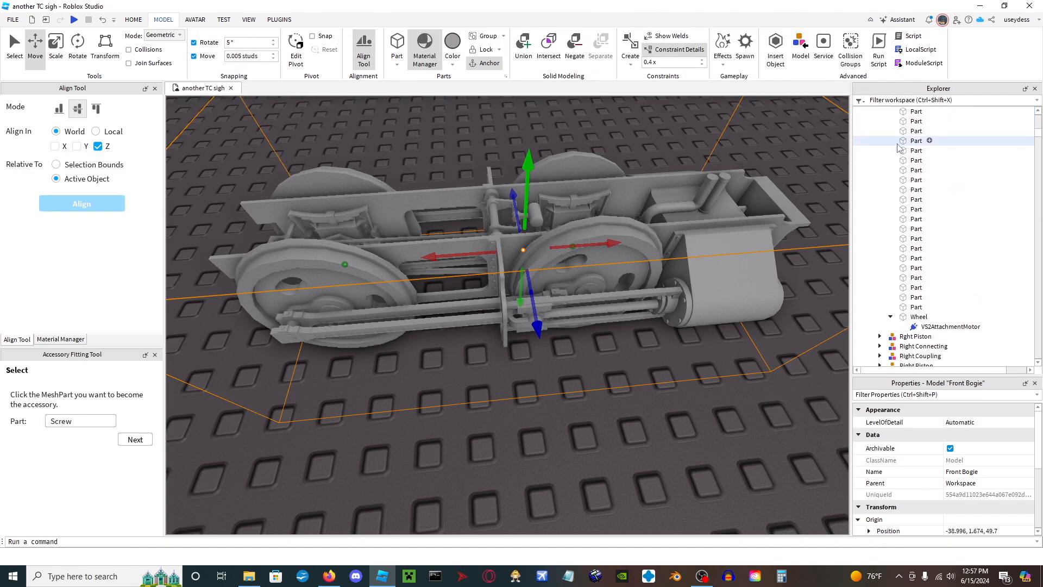
scroll(905, 155, down, 3)
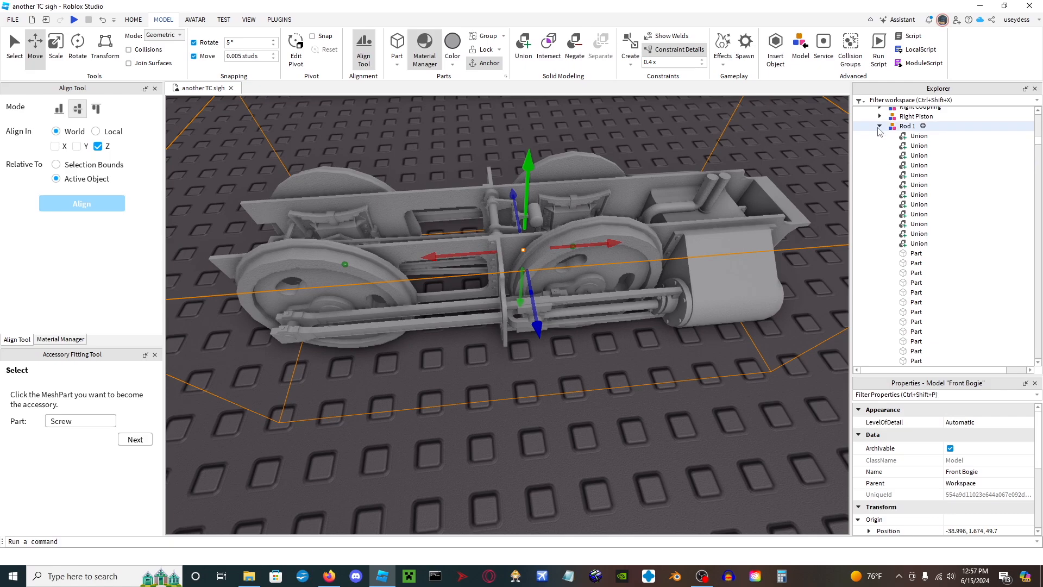
scroll(882, 172, down, 5)
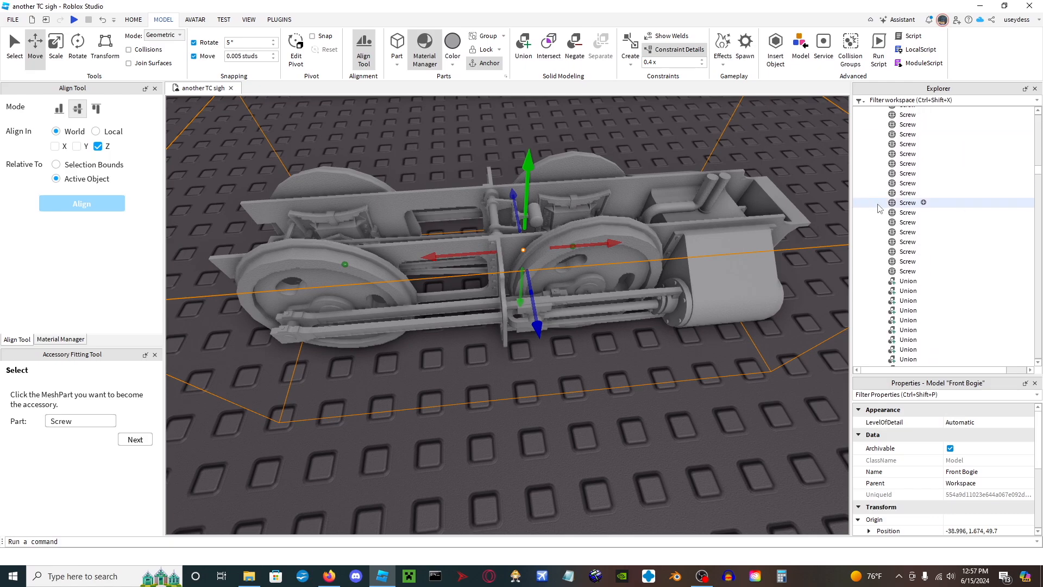
drag(1038, 177, 1038, 211)
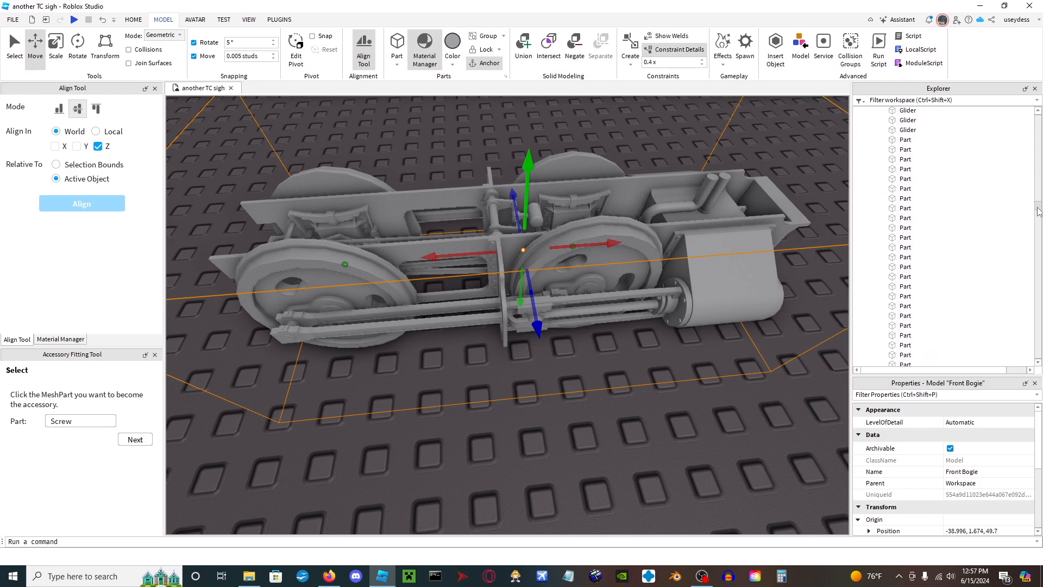
scroll(1038, 250, down, 2)
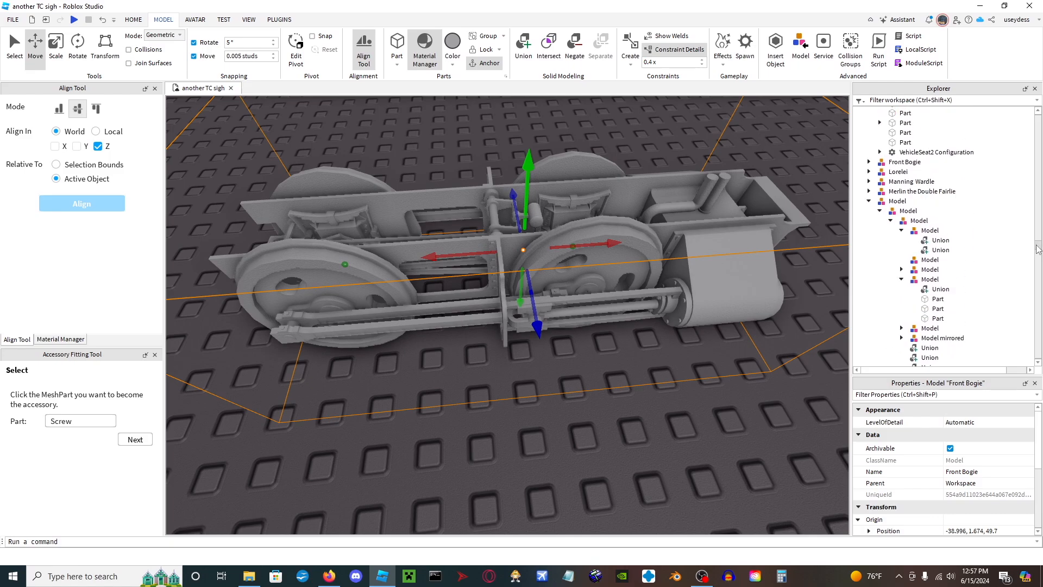
Survey the whole baseplate, pick out the VehicleSeat2 Train model, and clear the selection after viewing it.
key(w)
mouse_move(724, 344)
right_down()
mouse_move(703, 345)
mouse_move(724, 345)
right_up()
key(w)
key(w)
key(w)
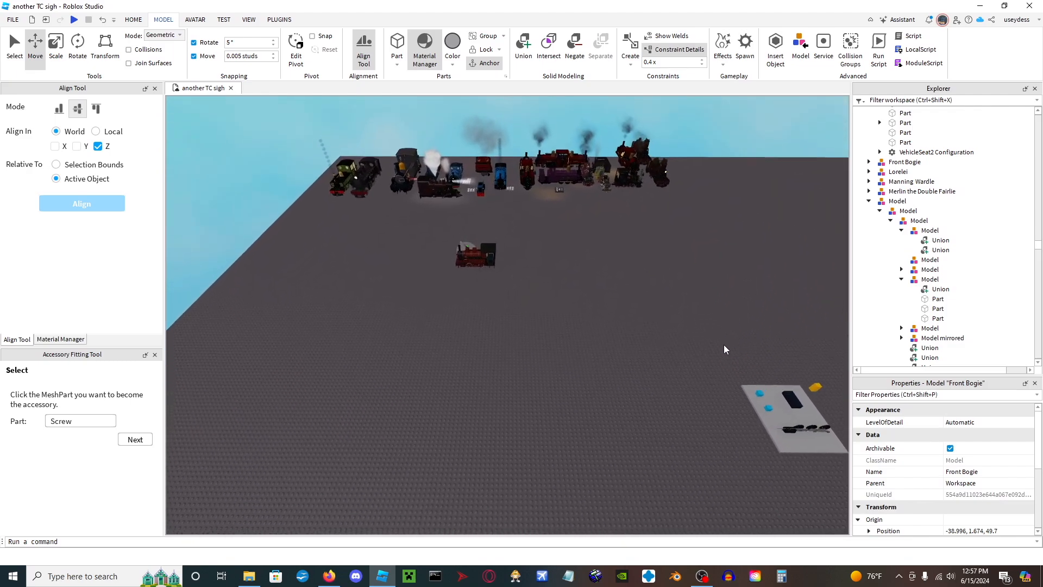
key(w)
mouse_move(723, 344)
right_down()
mouse_move(734, 344)
mouse_move(724, 345)
right_up()
key(w)
key(d)
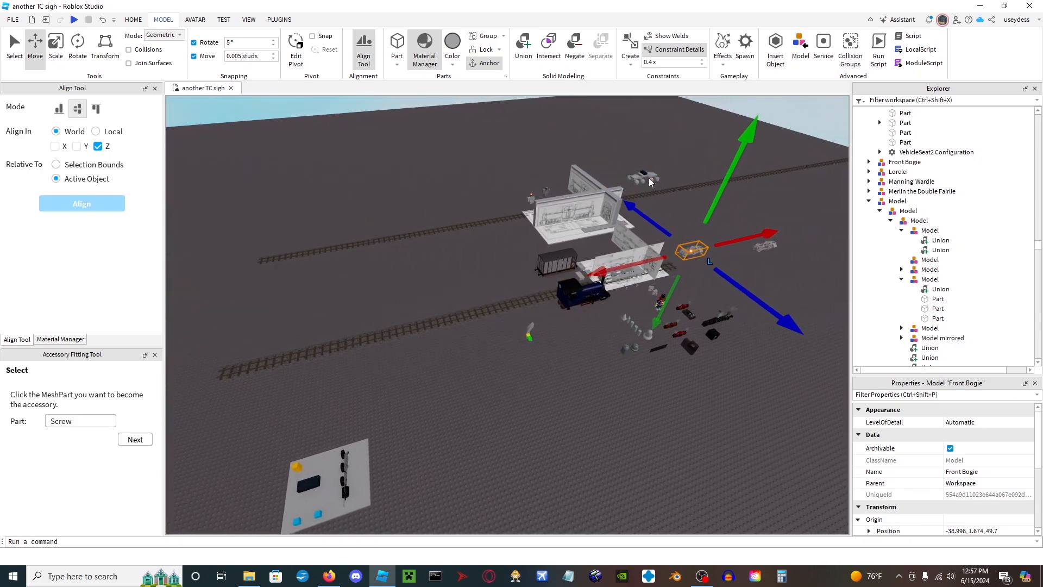
click(638, 189)
click(629, 175)
key(w)
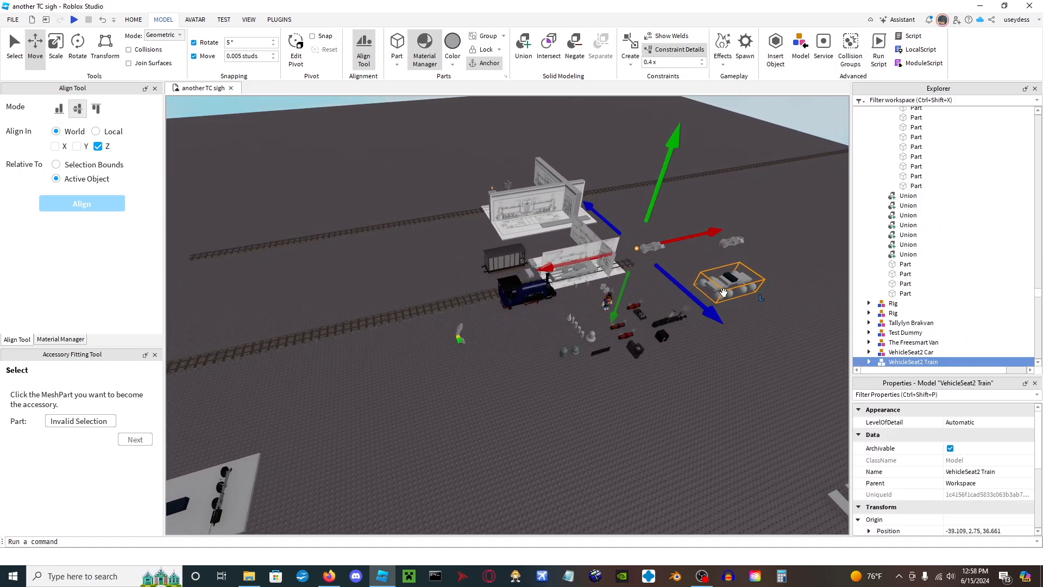
key(w)
right_drag(559, 285, 562, 288)
key(d)
key(w)
click(567, 384)
Select the individual union near the wheel end of the Front Bogie's Right Connecting rod.
key(w)
right_drag(567, 384, 540, 390)
key(s)
scroll(567, 385, up, 5)
scroll(567, 385, down, 4)
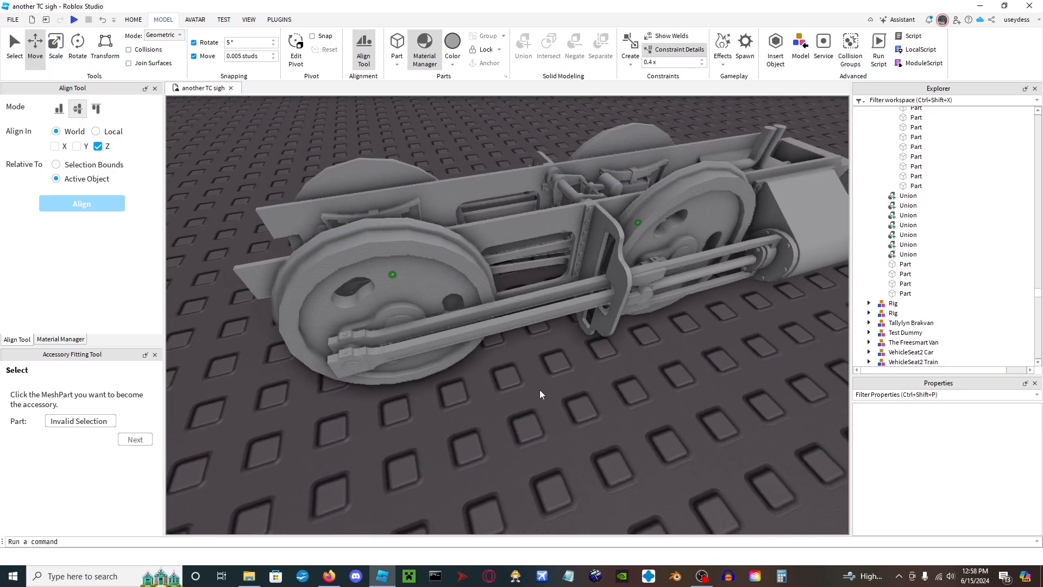
key(w)
key(w)
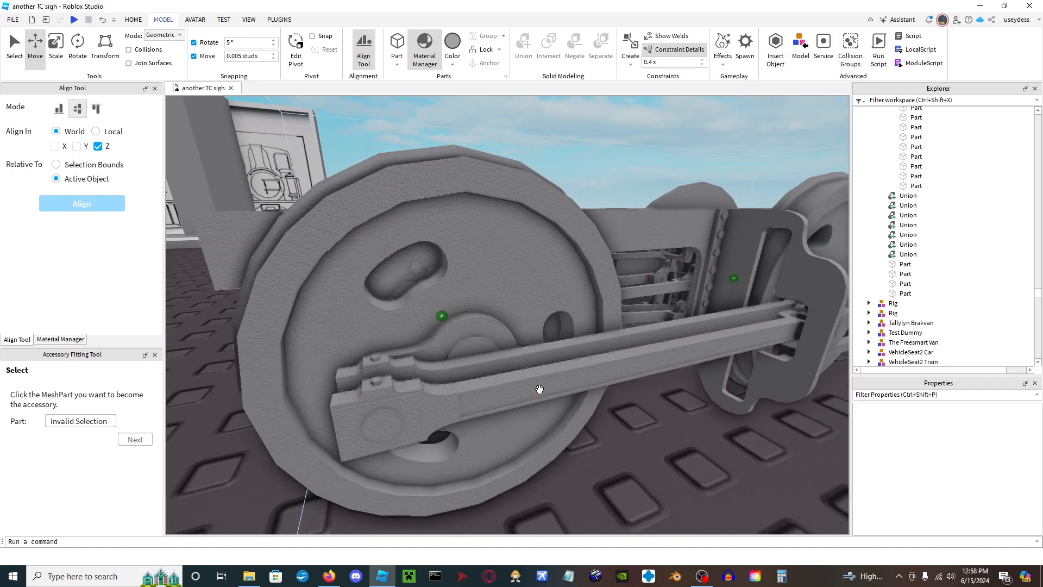
alt+click(430, 398)
right_drag(525, 402, 524, 402)
scroll(972, 255, up, 5)
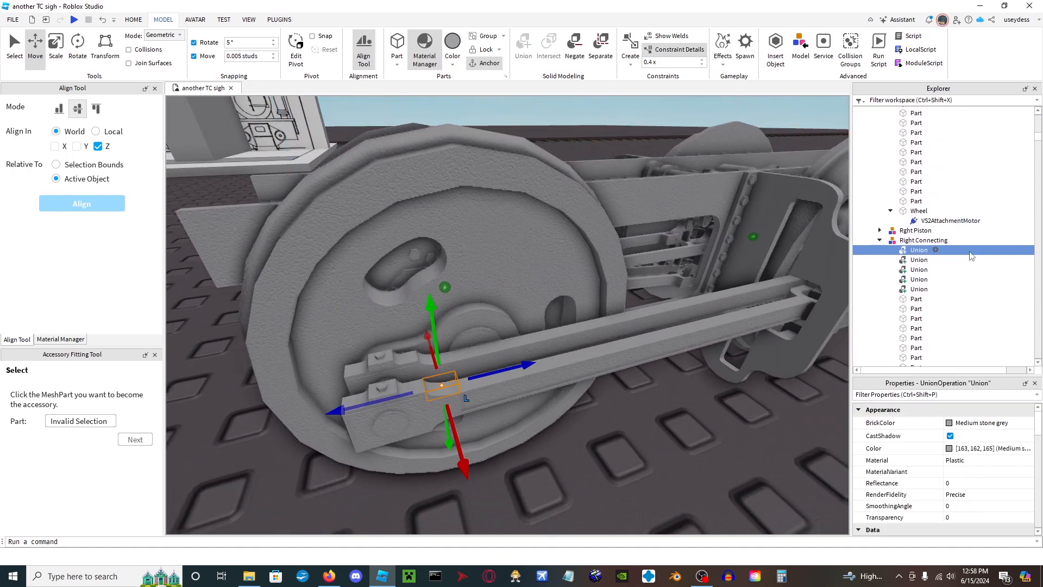
Temporarily pull the Right Connecting model out from the Front Bogie to examine it on its own, and undo the move.
click(918, 240)
key(f)
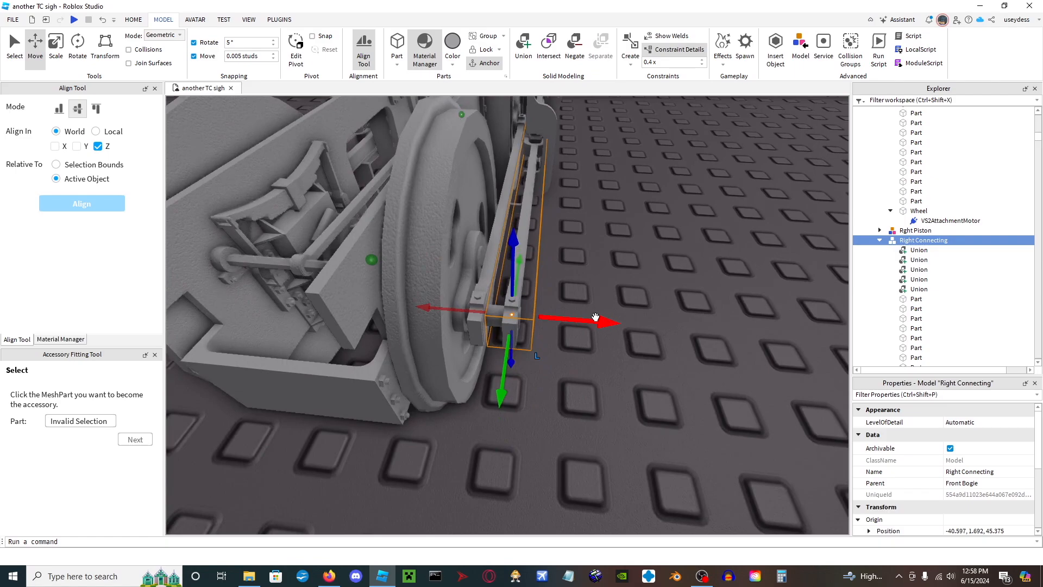
drag(596, 317, 673, 328)
right_drag(672, 328, 679, 328)
key(e)
key(q)
key(e)
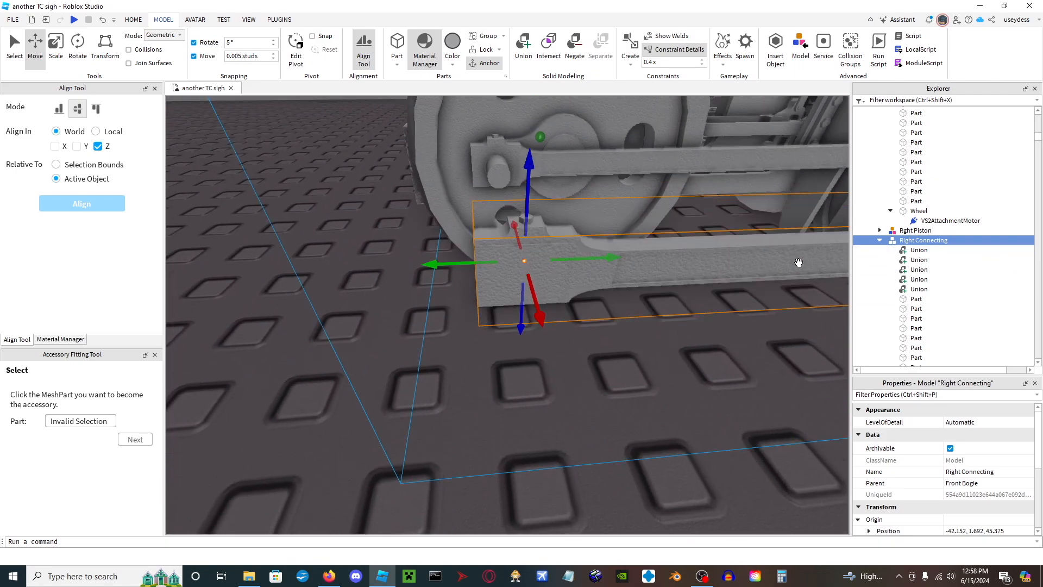
key(d)
right_drag(630, 357, 629, 357)
key(w)
key(ctrl+z)
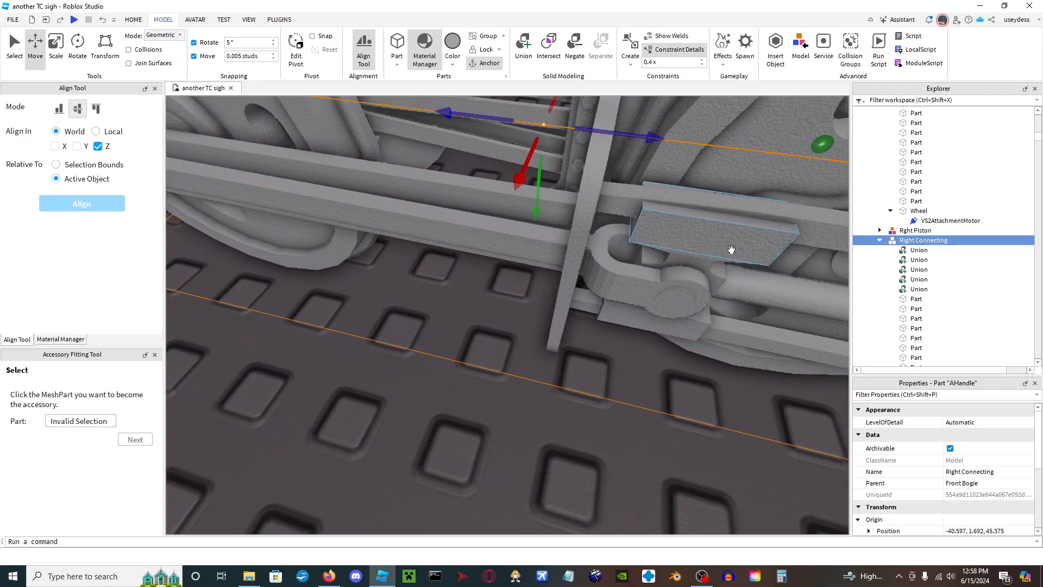
Temporarily pull the Rght Piston model out from the bogie to examine it, undo the move, and clear the selection.
click(731, 250)
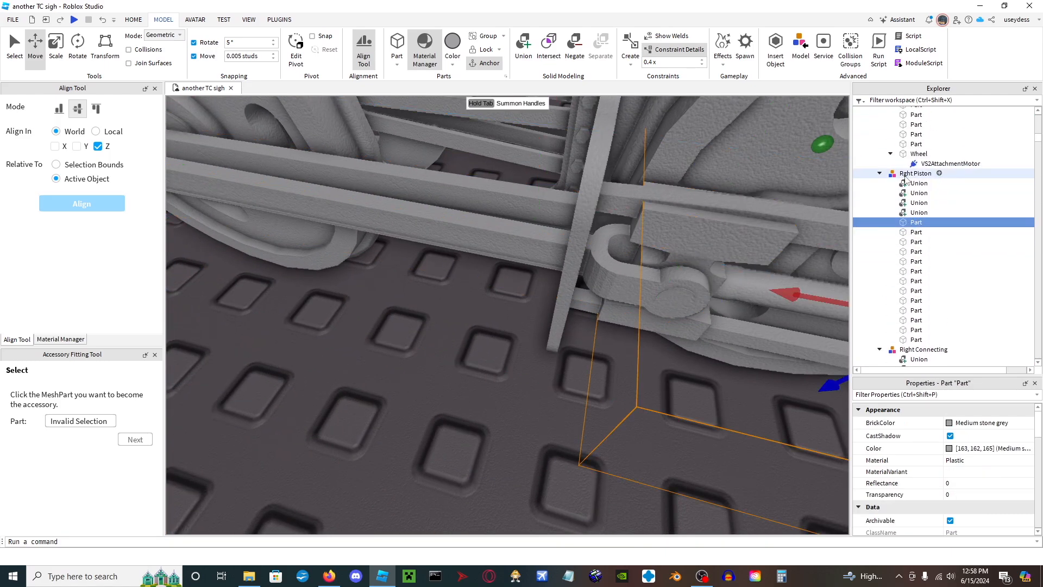
click(906, 175)
key(f)
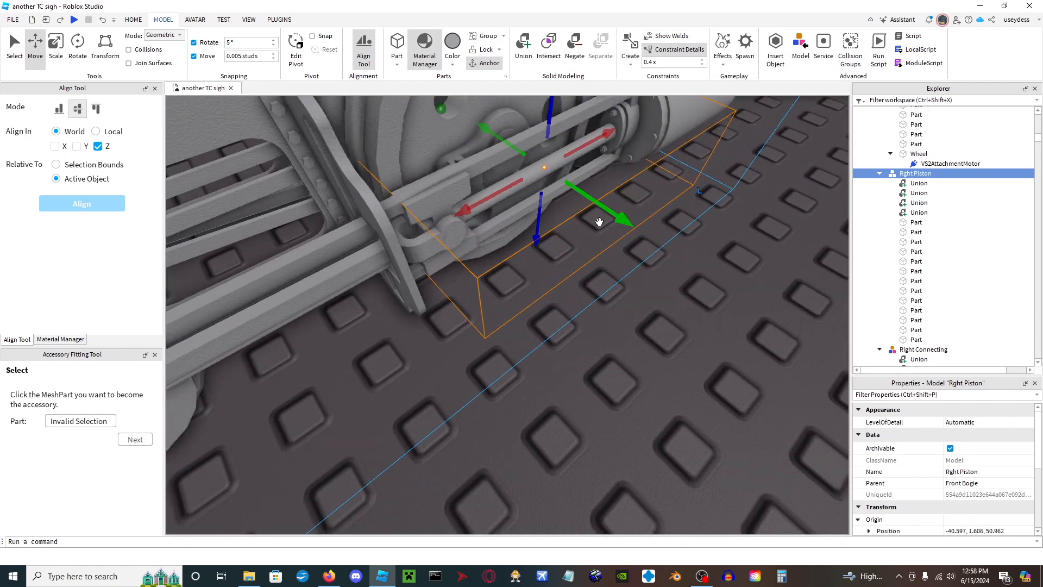
drag(609, 219, 722, 301)
key(w)
right_drag(722, 301, 722, 304)
key(e)
key(d)
key(a)
key(ctrl+z)
key(d)
click(467, 424)
Insert an Attachment into the Right Coupling's part at the wheel end and select it.
key(a)
right_drag(468, 424, 468, 425)
key(w)
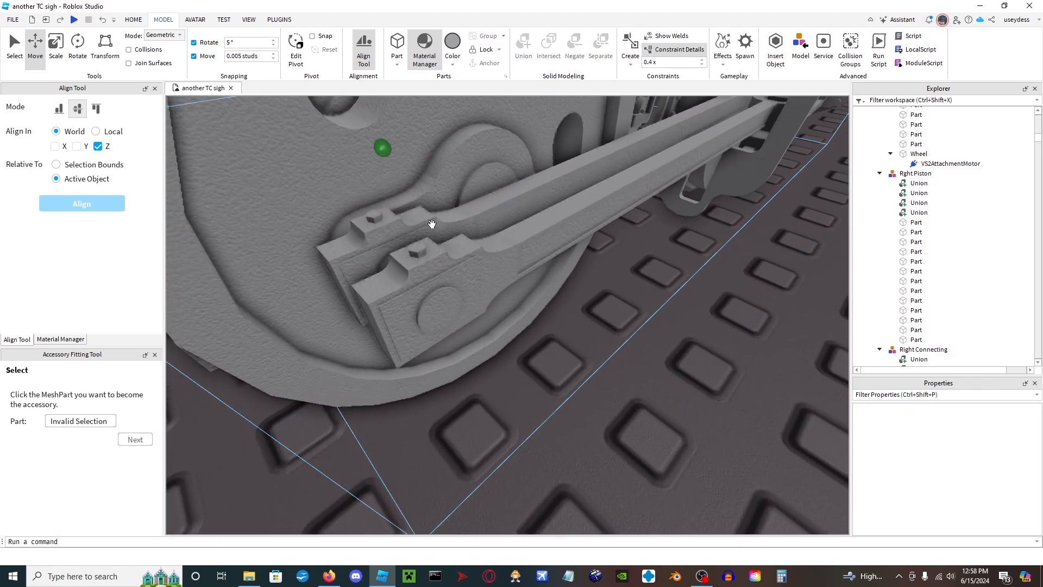
click(433, 224)
key(a)
right_drag(433, 224, 425, 232)
key(e)
key(w)
key(a)
key(d)
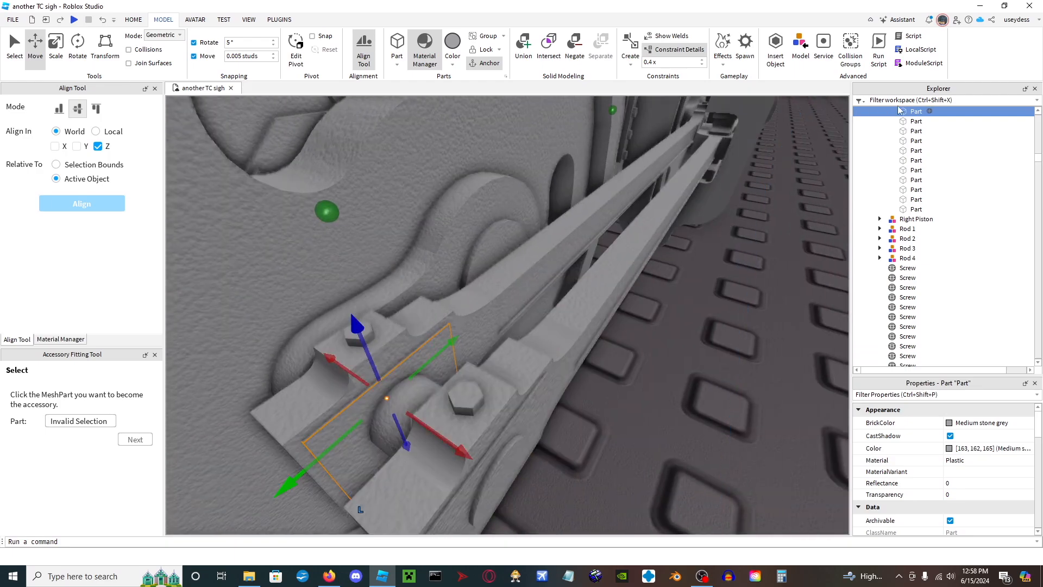
click(930, 111)
text(at)
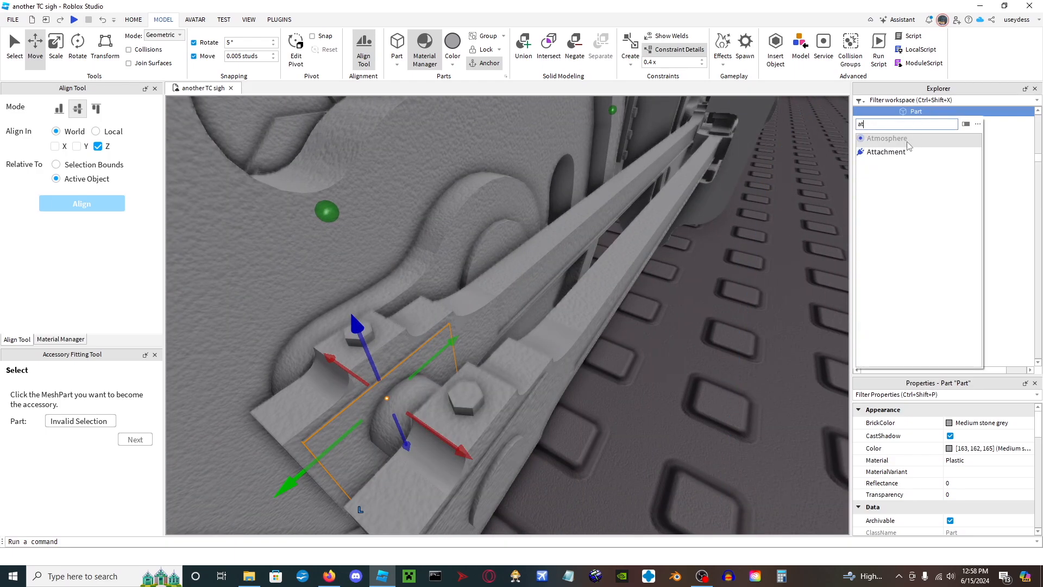
click(906, 152)
click(932, 123)
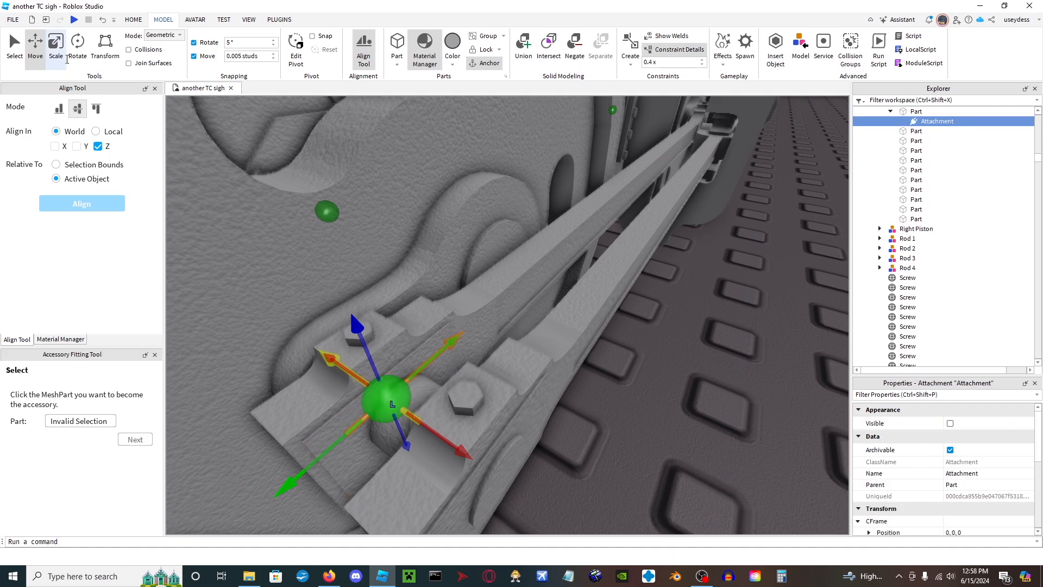
Rotate the Right Coupling's Attachment so its yellow axis follows the crankpin outward, and review the available constraint types.
click(78, 47)
drag(362, 470, 417, 347)
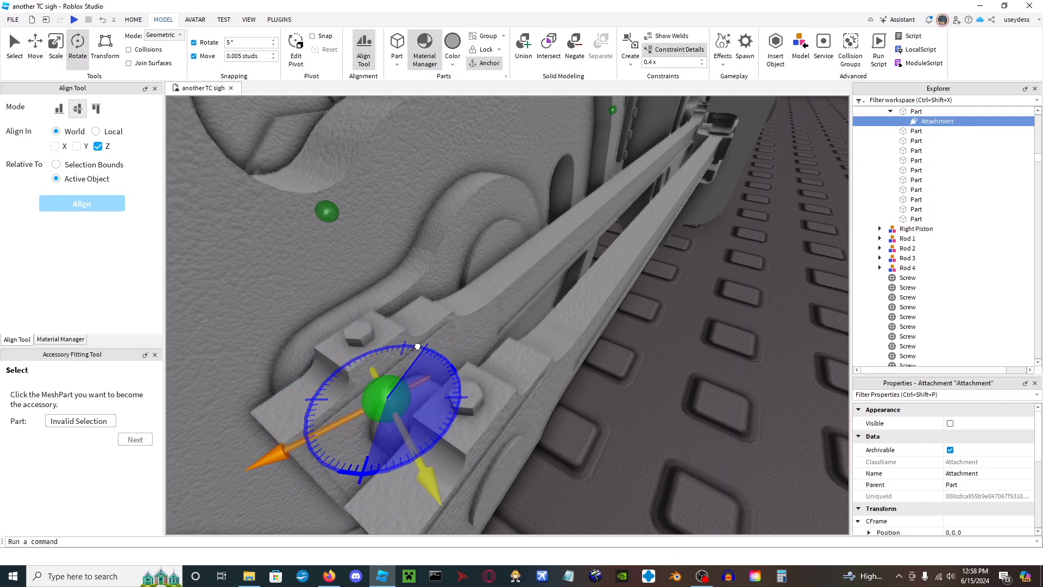
right_drag(409, 333, 323, 263)
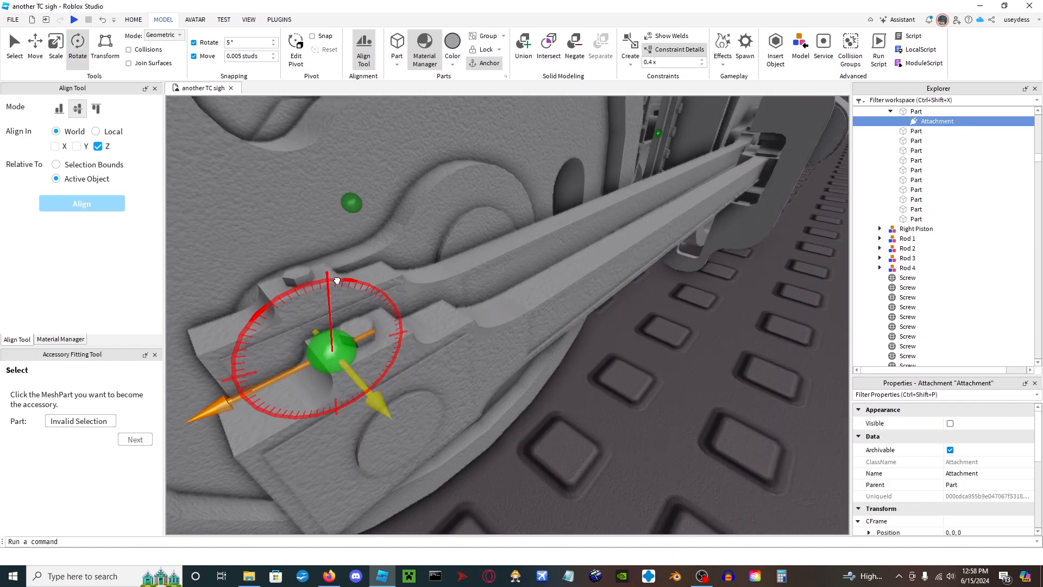
drag(420, 330, 420, 330)
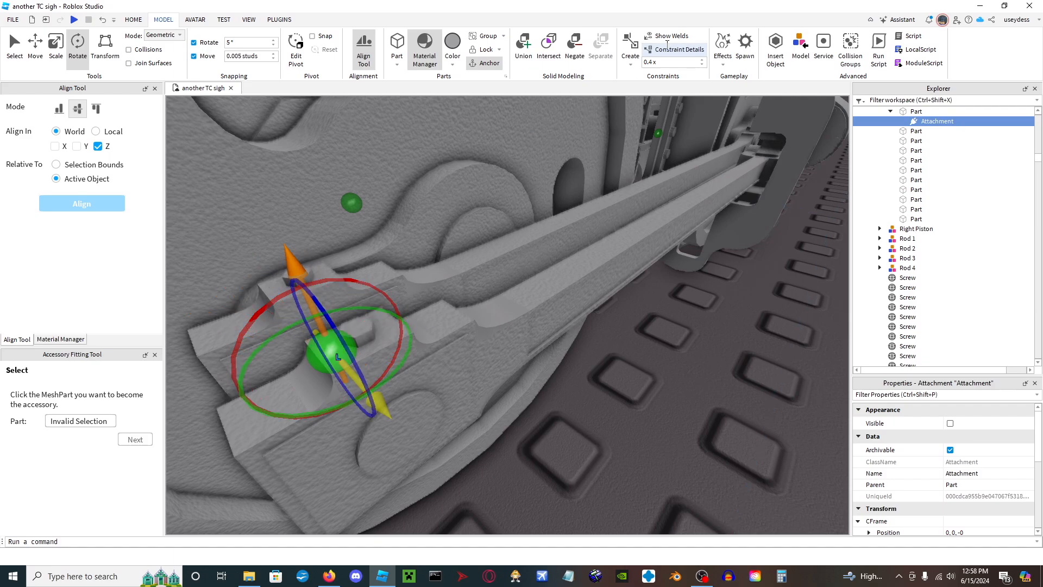
click(631, 64)
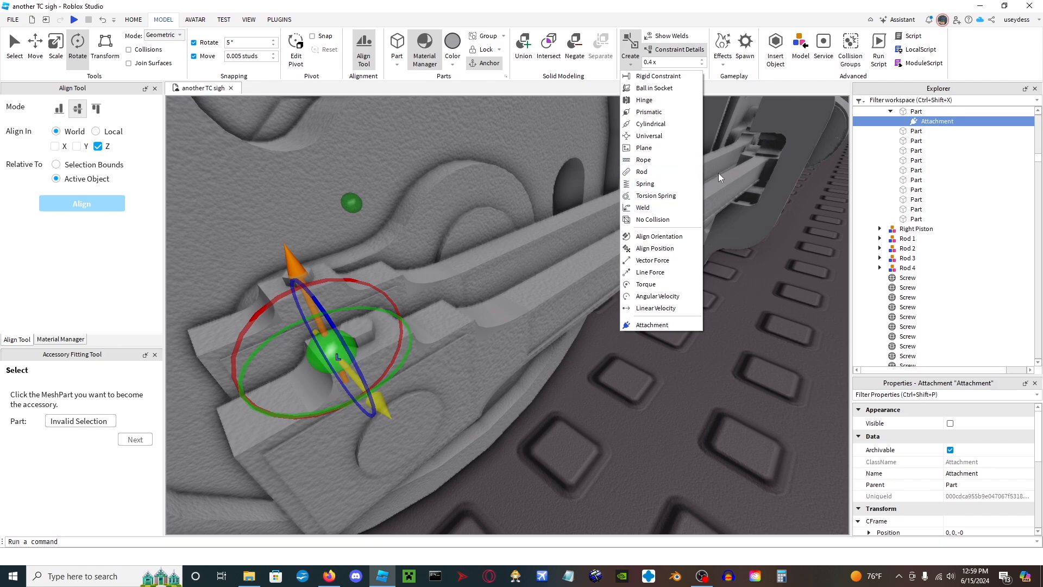
click(641, 435)
click(641, 436)
right_drag(625, 413, 626, 413)
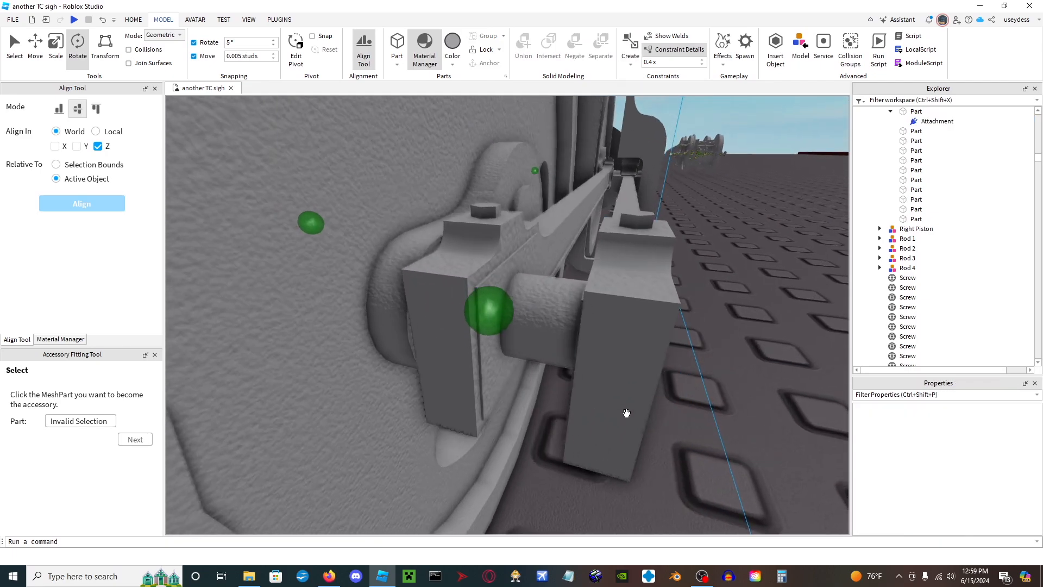
Rotate the Right Coupling's Attachment so its yellow axis points inward toward the wheel.
click(500, 315)
right_drag(501, 316, 485, 217)
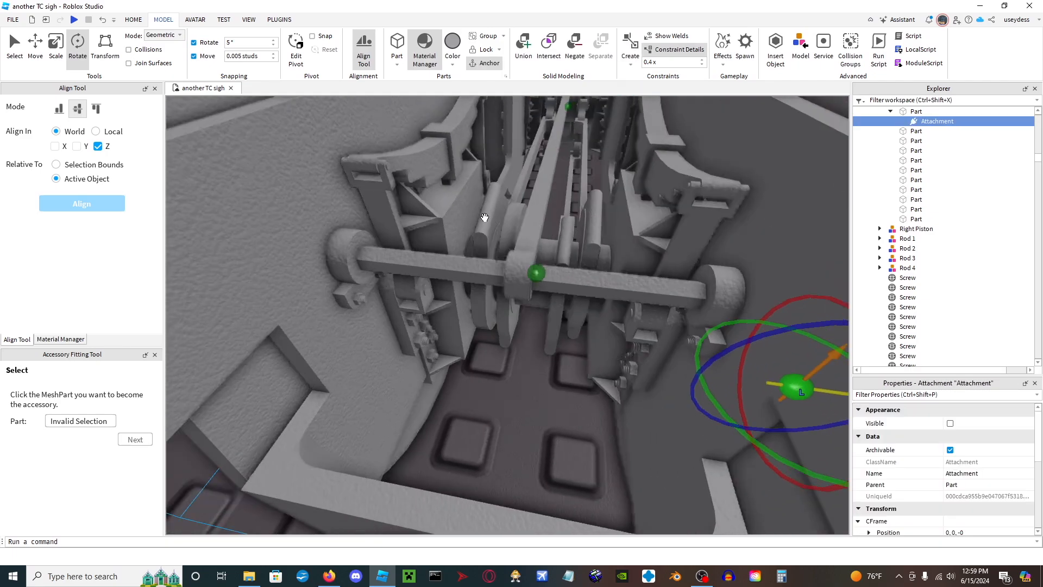
key(w)
right_drag(533, 265, 516, 419)
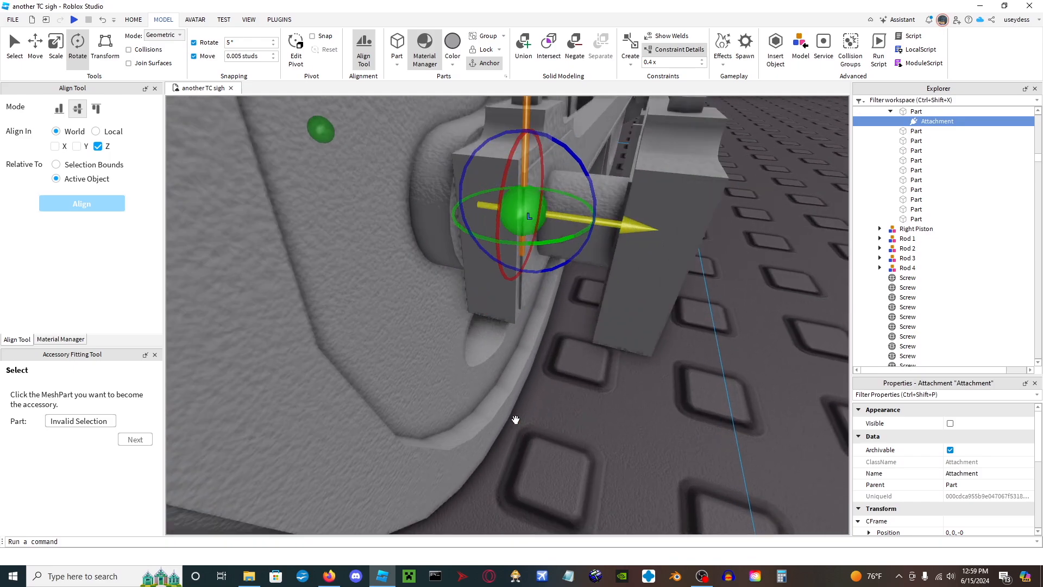
right_drag(608, 233, 608, 233)
key(e)
right_drag(587, 271, 597, 326)
key(s)
key(d)
drag(537, 435, 508, 282)
right_drag(508, 282, 508, 282)
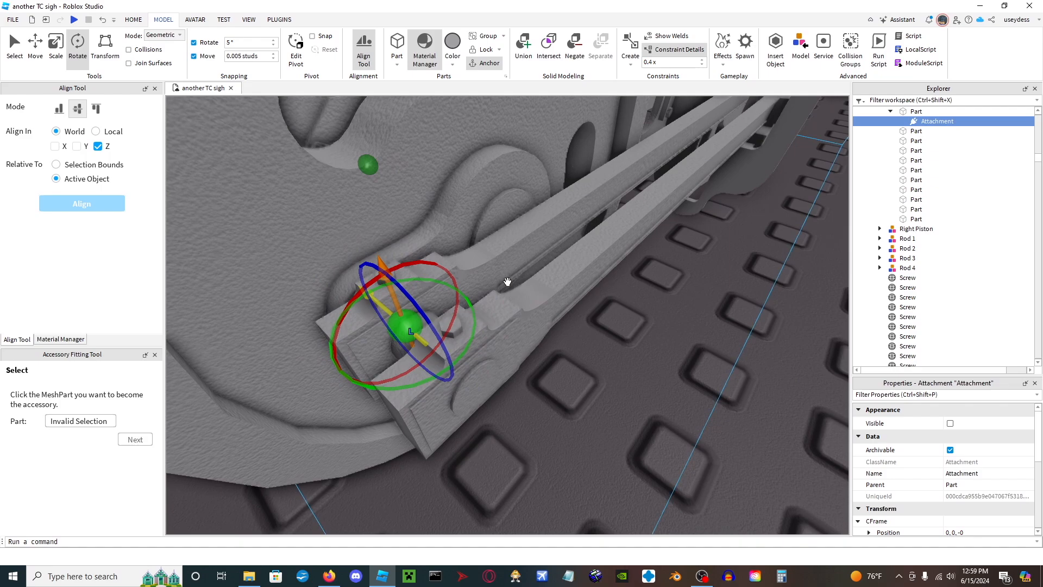
Insert an Attachment into the Rear Axle's crankpin part at the same wheel.
right_drag(595, 296, 595, 297)
click(605, 302)
right_drag(670, 347, 591, 296)
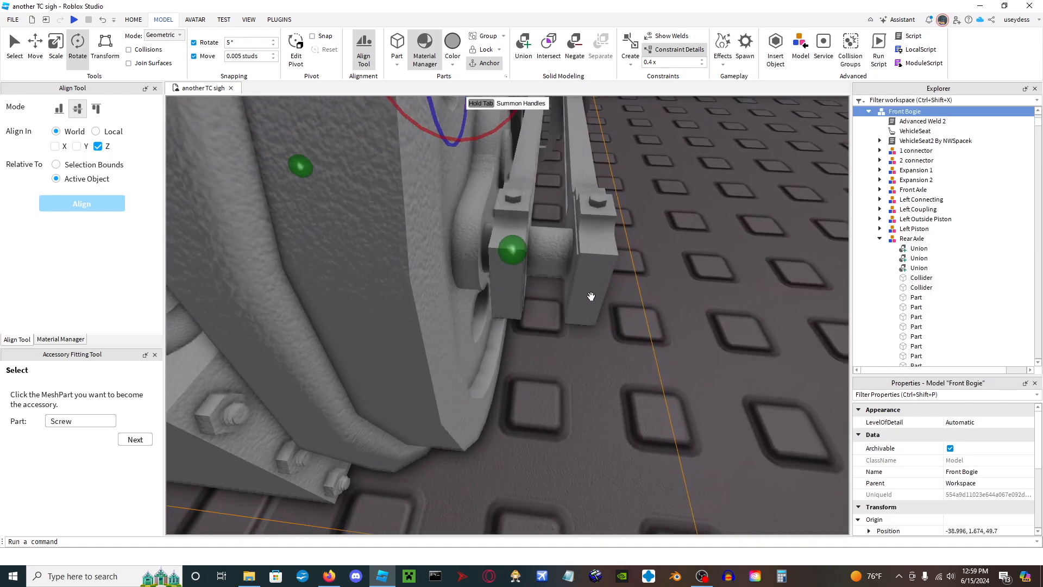
click(563, 251)
scroll(946, 204, up, 3)
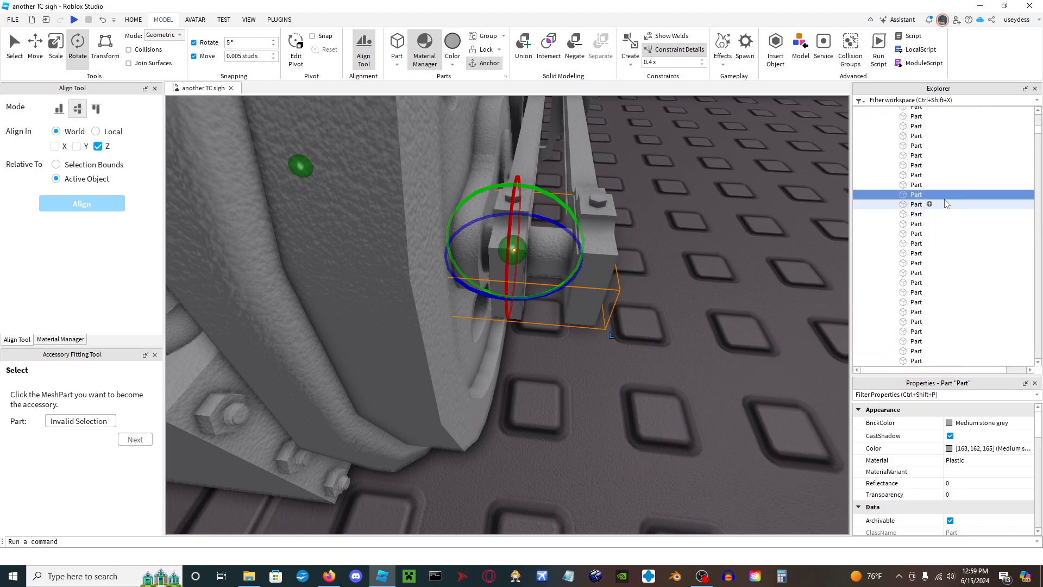
click(930, 194)
text(ar)
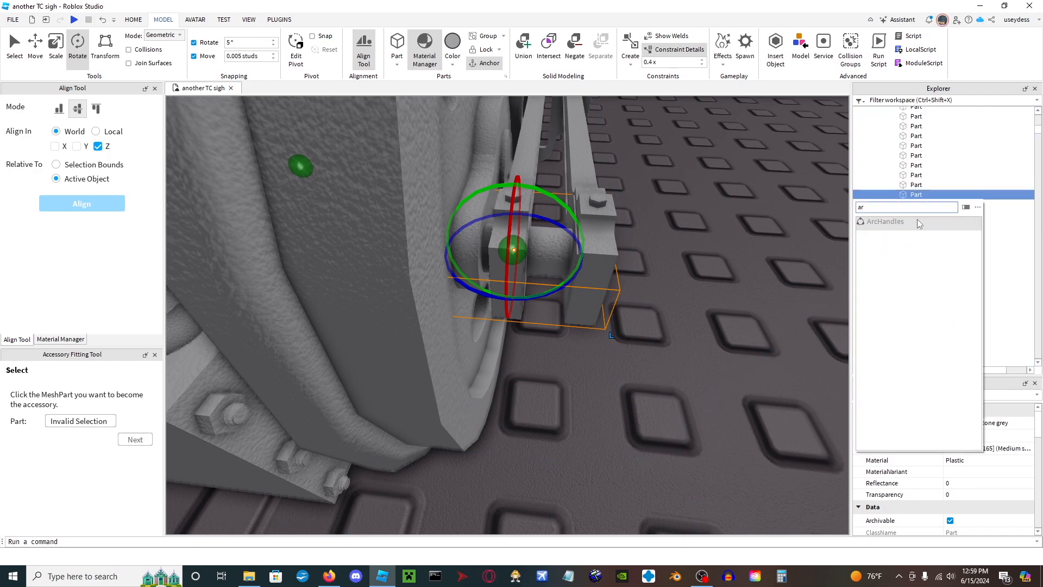
click(918, 224)
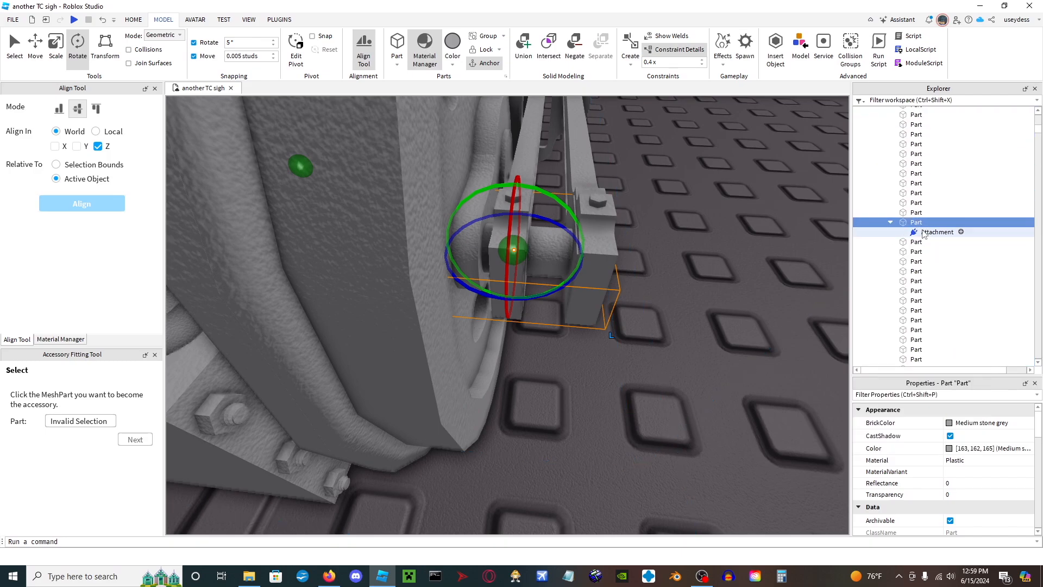
Rotate the Rear Axle's new Attachment so its axes match the Right Coupling's, with the yellow axis pointing toward the wheel.
key(d)
right_drag(643, 295, 643, 294)
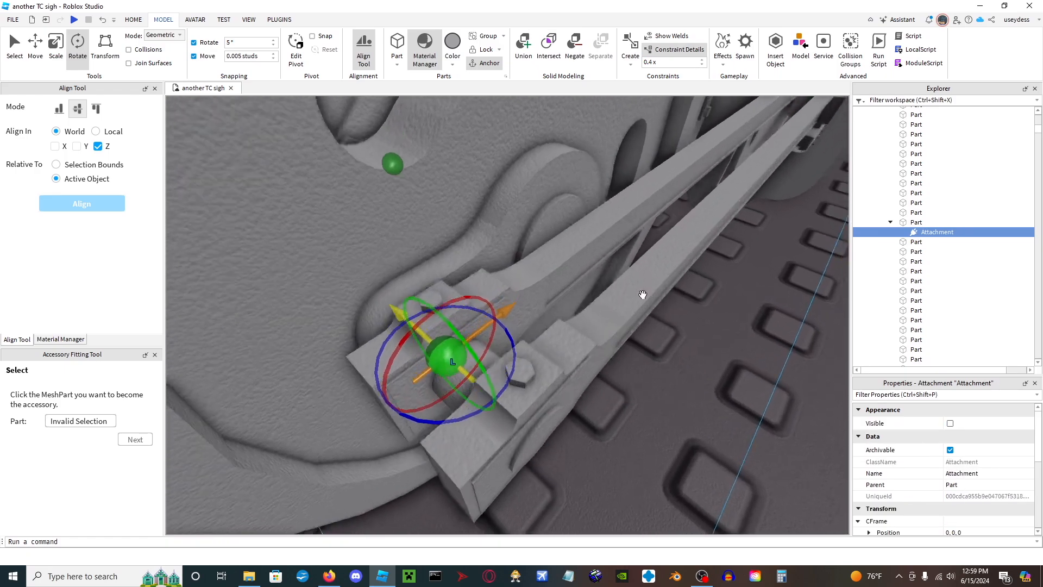
scroll(439, 270, up, 3)
drag(336, 337, 261, 447)
key(a)
right_drag(261, 447, 260, 446)
Move the Rear Axle's Attachment outward along the crankpin axis to position -0.59, 0, 0.
key(ctrl+2)
key(s)
right_drag(493, 348, 494, 348)
key(w)
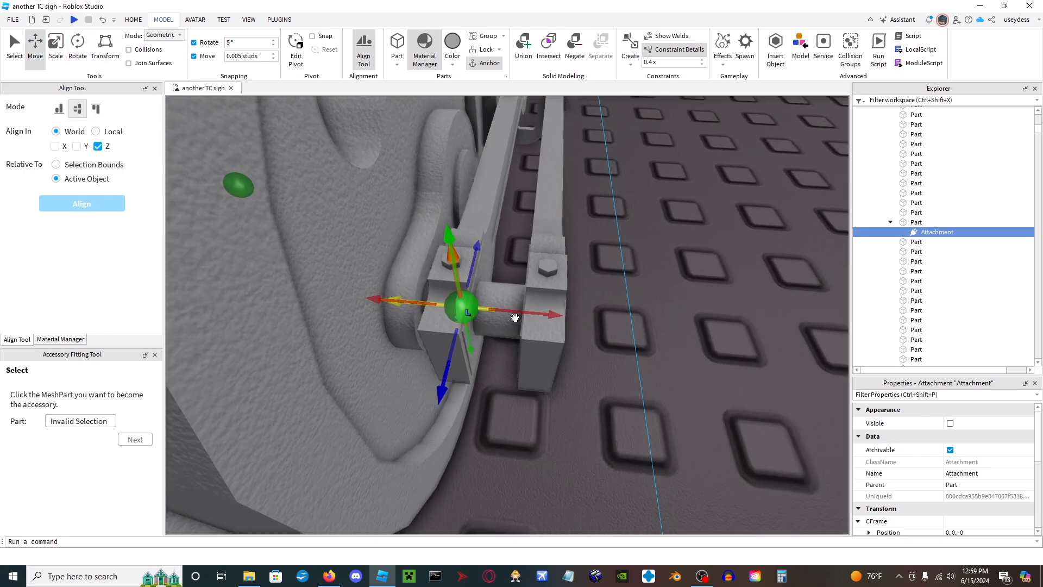
drag(515, 307, 688, 318)
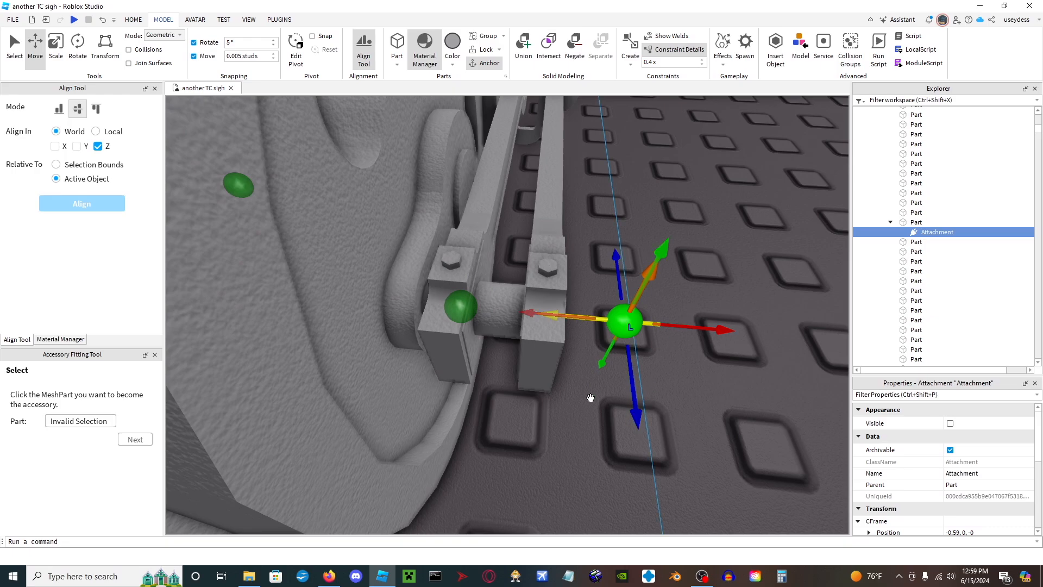
Create a hinge constraint from the Right Coupling's Attachment to the Rear Axle's Attachment.
click(475, 308)
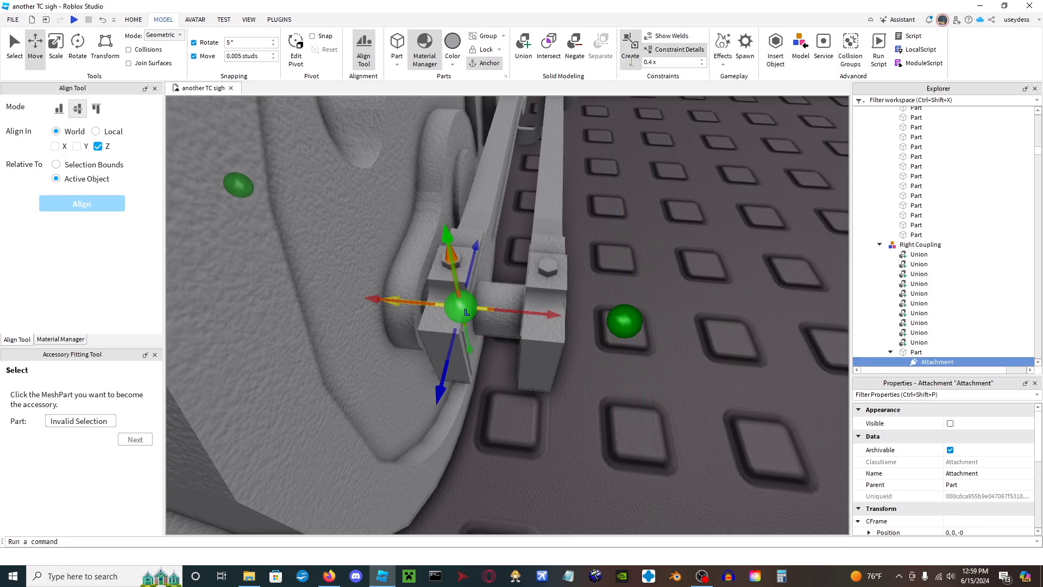
click(631, 62)
click(643, 100)
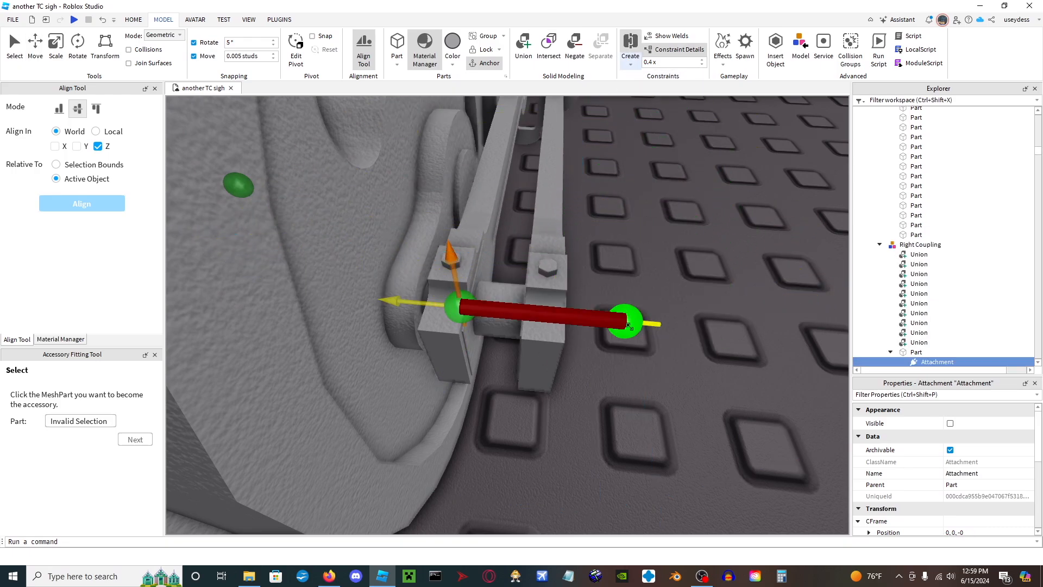
click(629, 325)
right_drag(395, 298, 504, 314)
scroll(462, 294, up, 3)
scroll(462, 294, down, 3)
Examine the hinge between the two attachments, and undo both the hinge and the Rear Axle Attachment's outward move.
click(664, 404)
right_drag(664, 404, 665, 404)
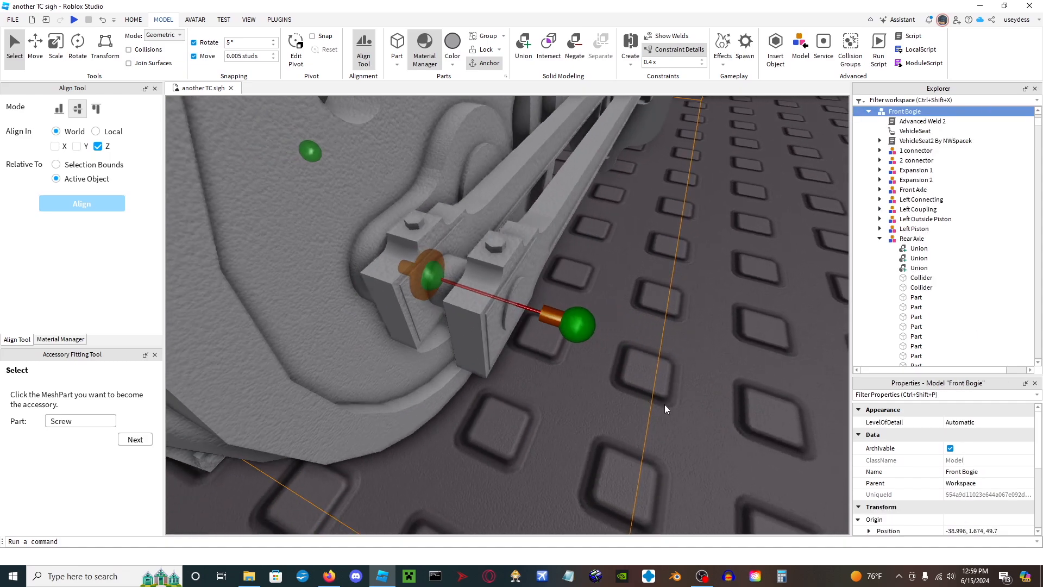
scroll(664, 404, up, 3)
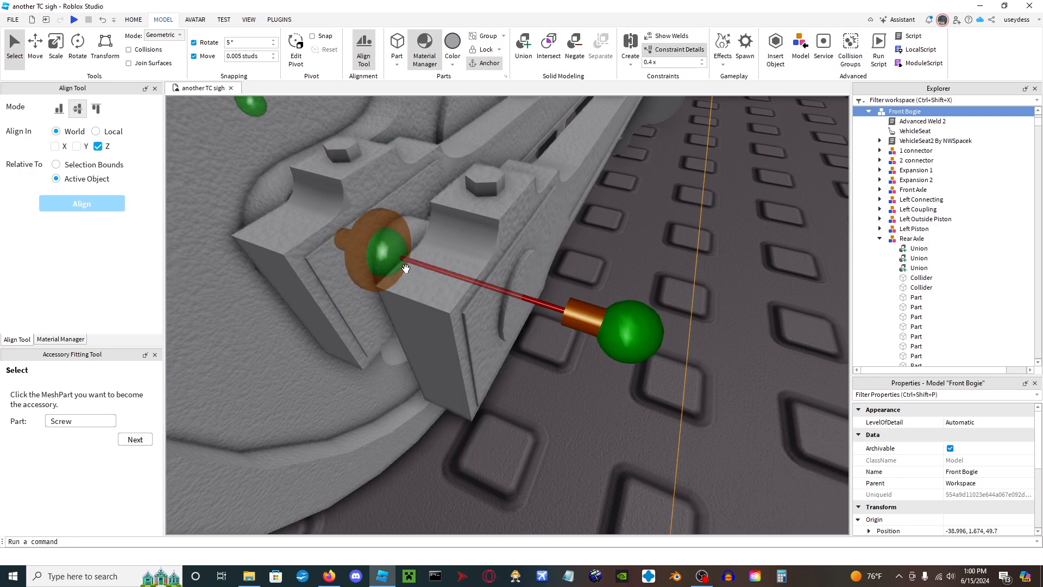
right_drag(621, 352, 681, 335)
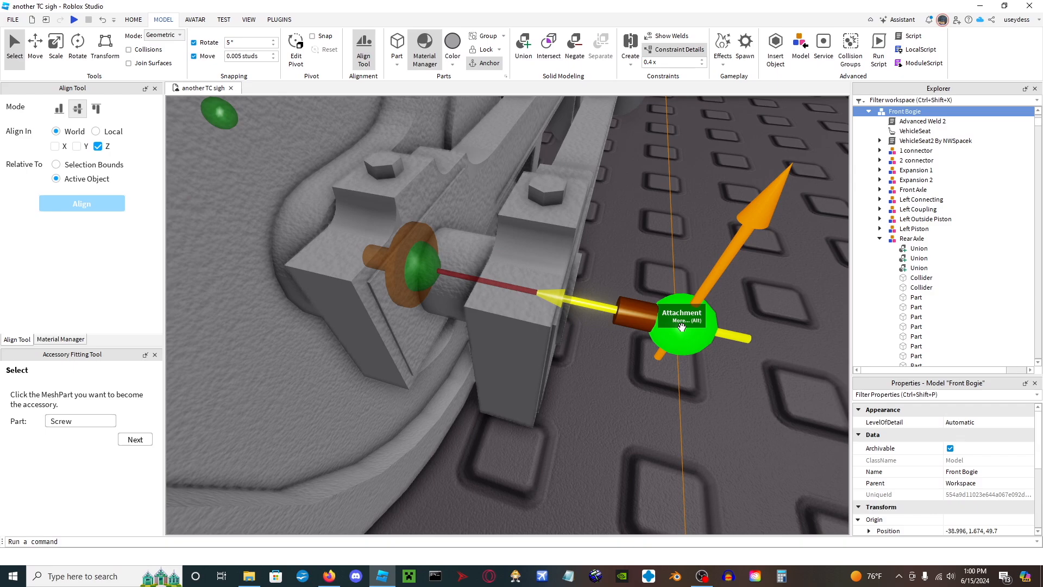
click(681, 326)
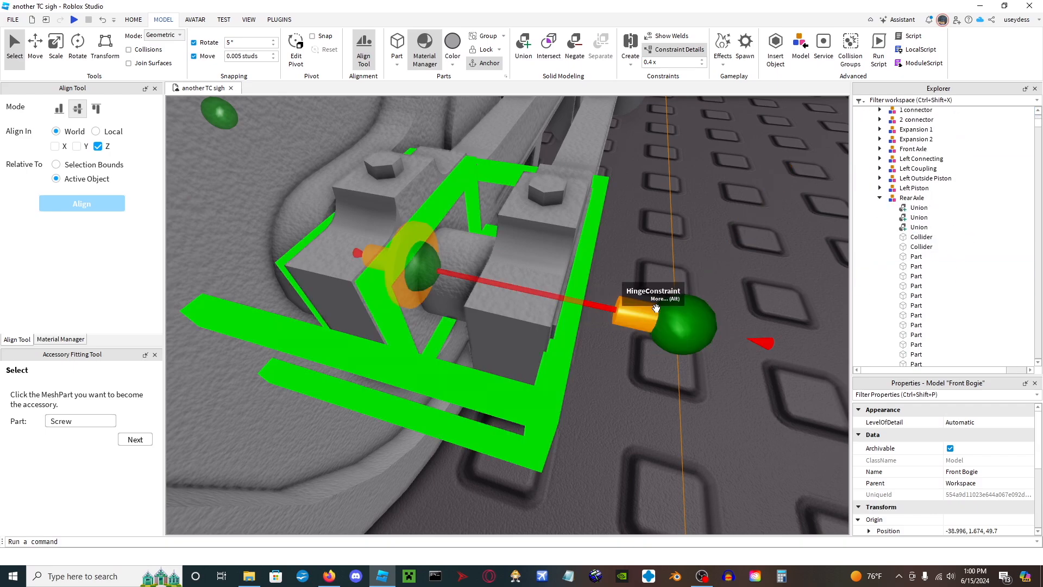
right_drag(678, 302, 716, 275)
key(ctrl+z)
key(ctrl+z)
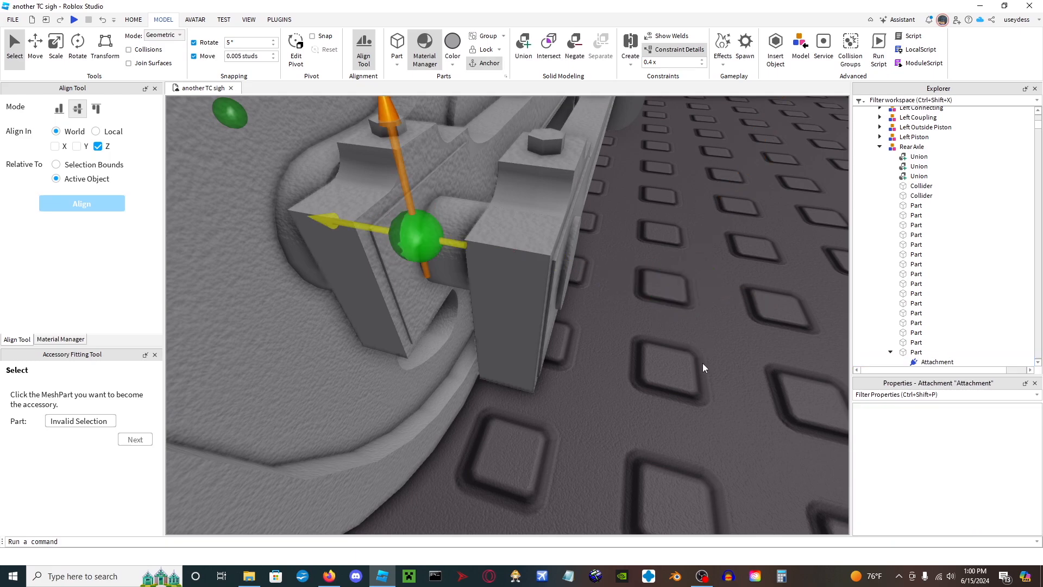
Move the Right Coupling's Attachment outward to position -1.05, 0, 0 and create a hinge to it from the Rear Axle's Attachment.
key(f)
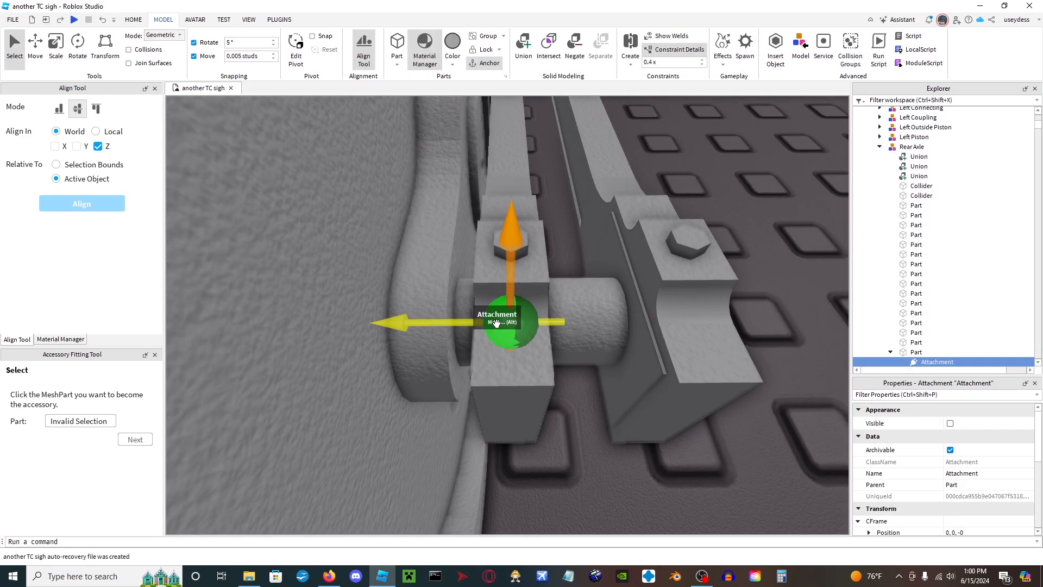
drag(590, 322, 800, 302)
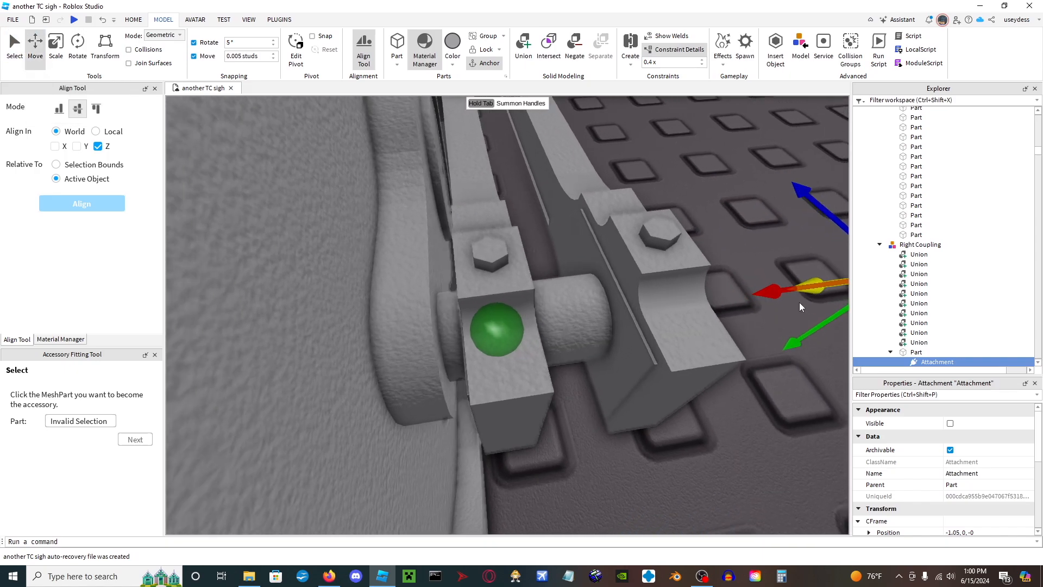
right_drag(800, 302, 793, 298)
key(d)
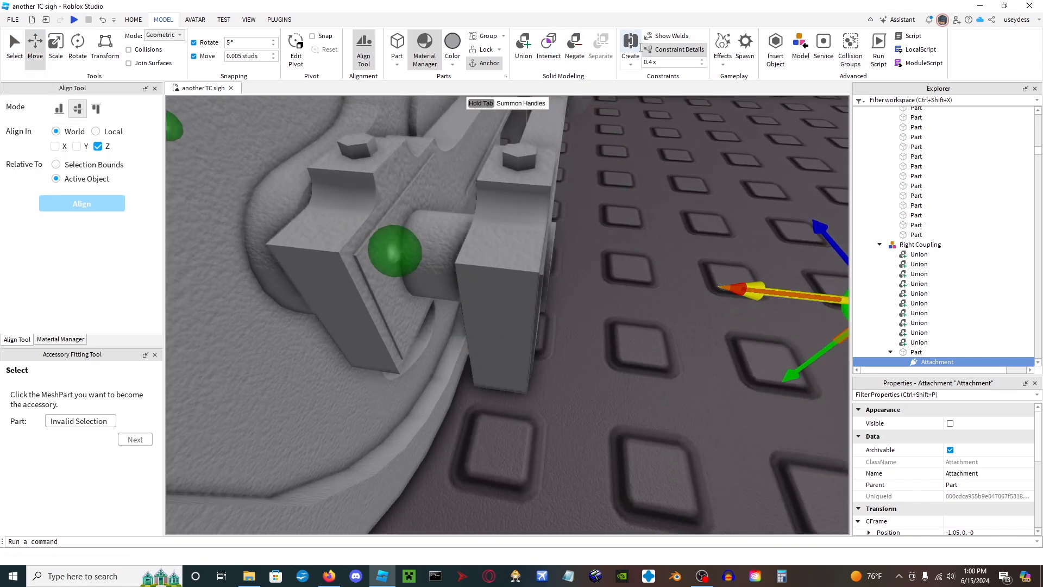
click(637, 47)
click(396, 251)
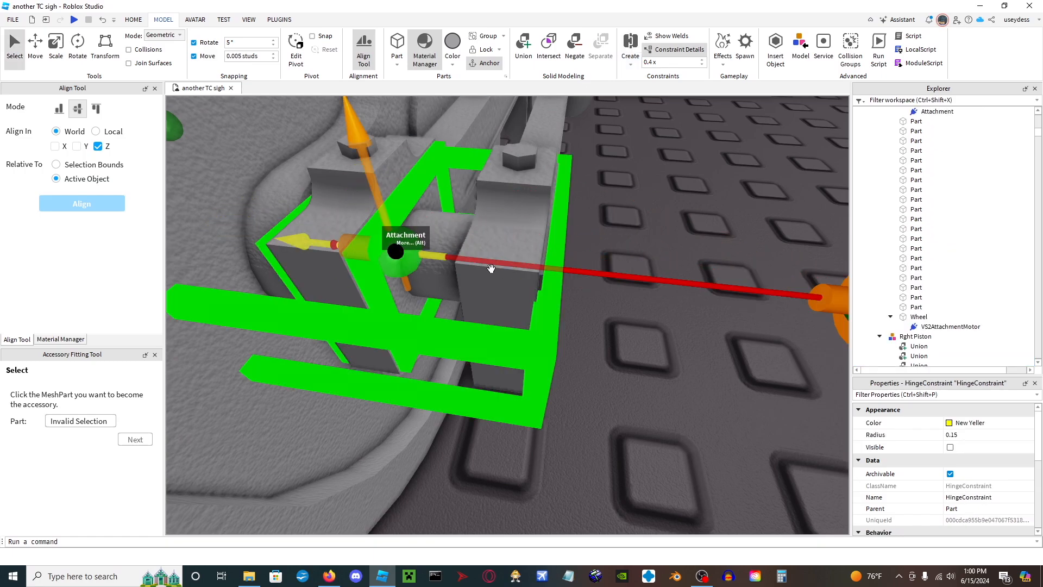
Copy the world Y position, 1.655, from the Rear Axle's Attachment to the Right Coupling's rear Attachment.
right_drag(614, 289, 626, 291)
key(d)
key(a)
key(alt)
click(430, 276)
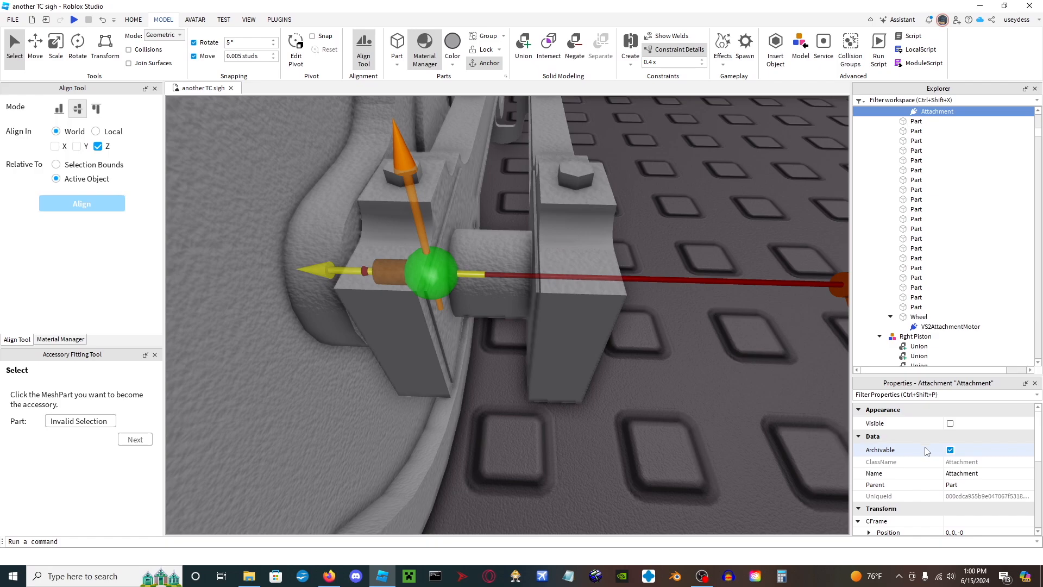
scroll(927, 452, down, 5)
click(869, 458)
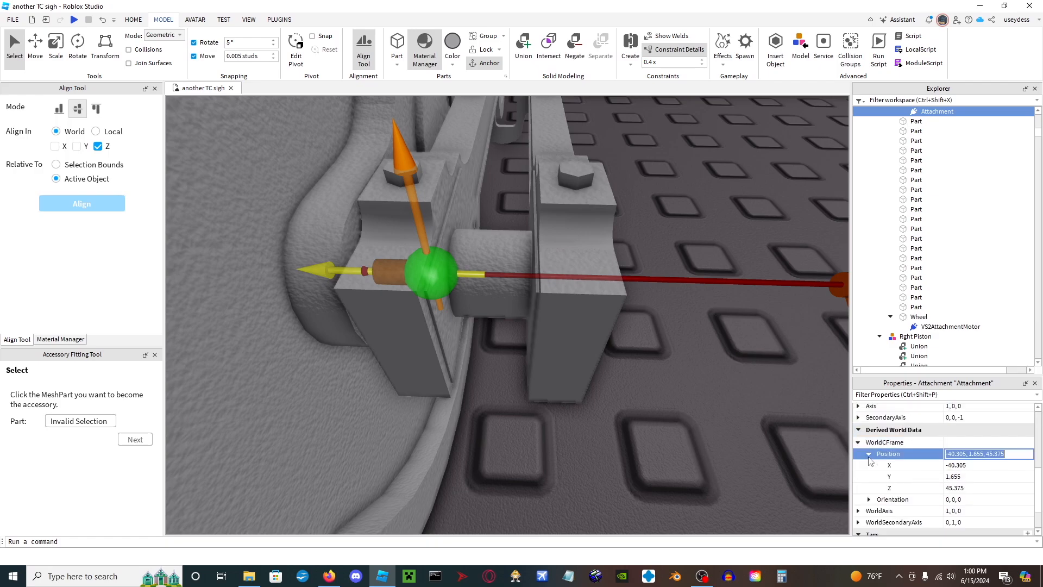
click(992, 477)
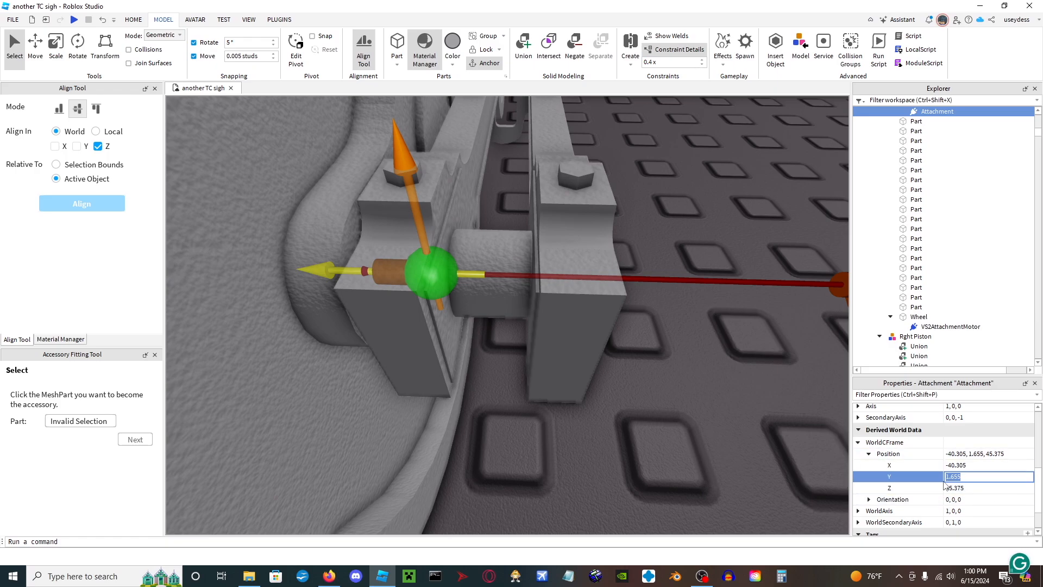
key(d)
right_drag(757, 449, 757, 449)
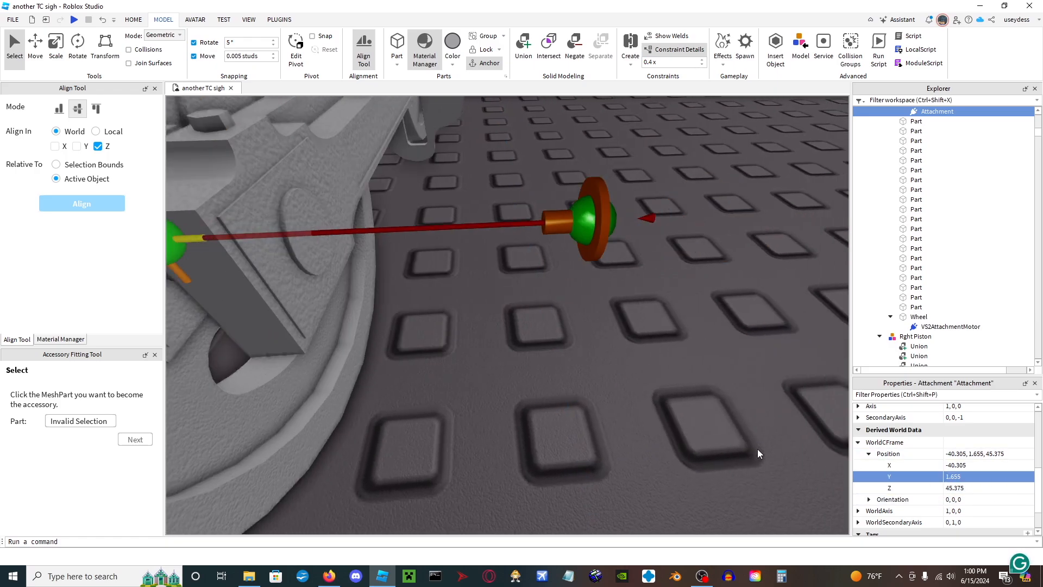
click(579, 223)
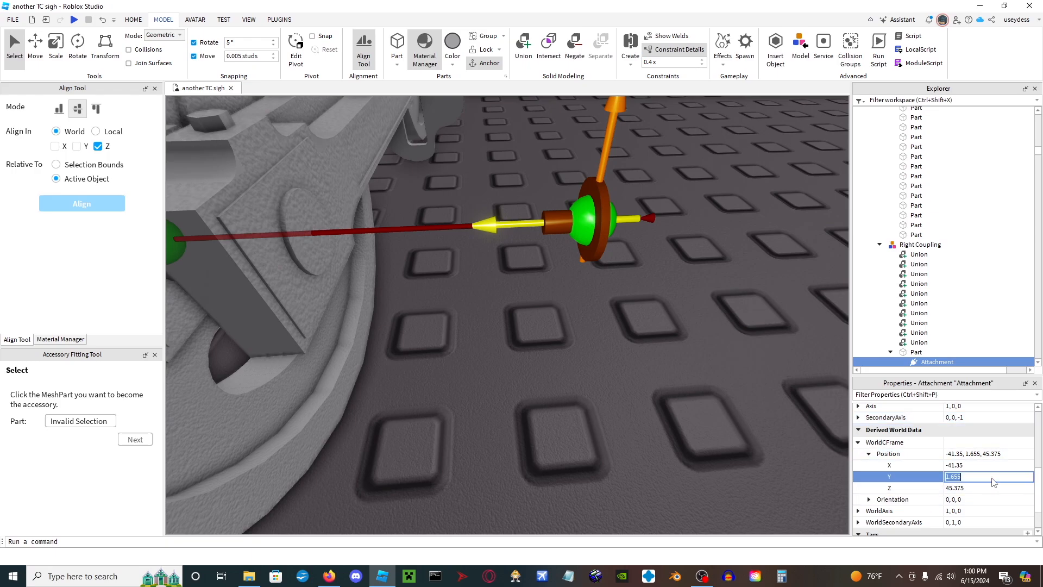
Copy the Rear Axle Attachment's full world position, -40.305, 1.655, 45.375, onto the Right Coupling's rear Attachment.
key(a)
right_drag(510, 398, 510, 399)
key(d)
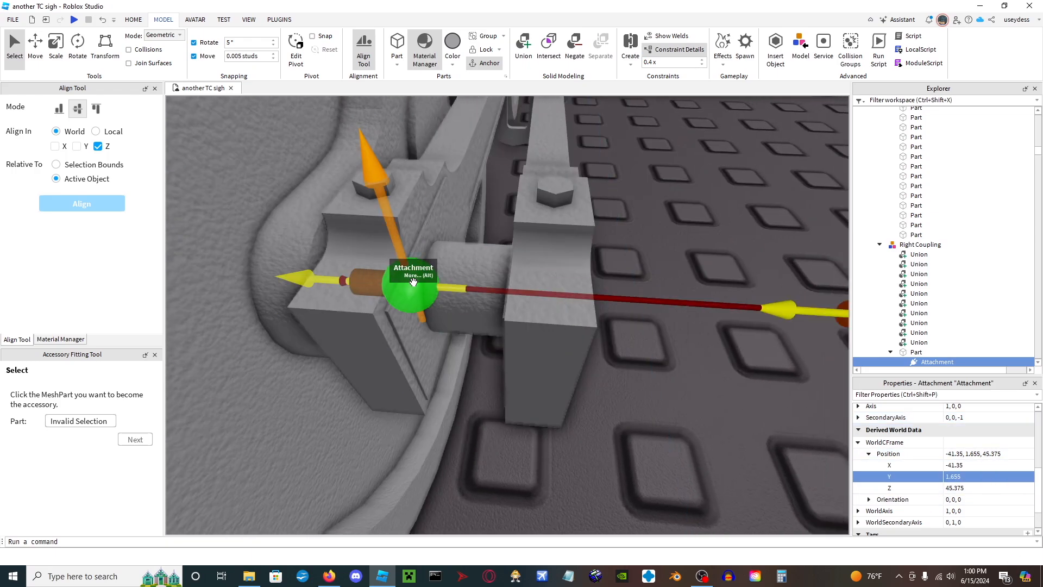
click(412, 281)
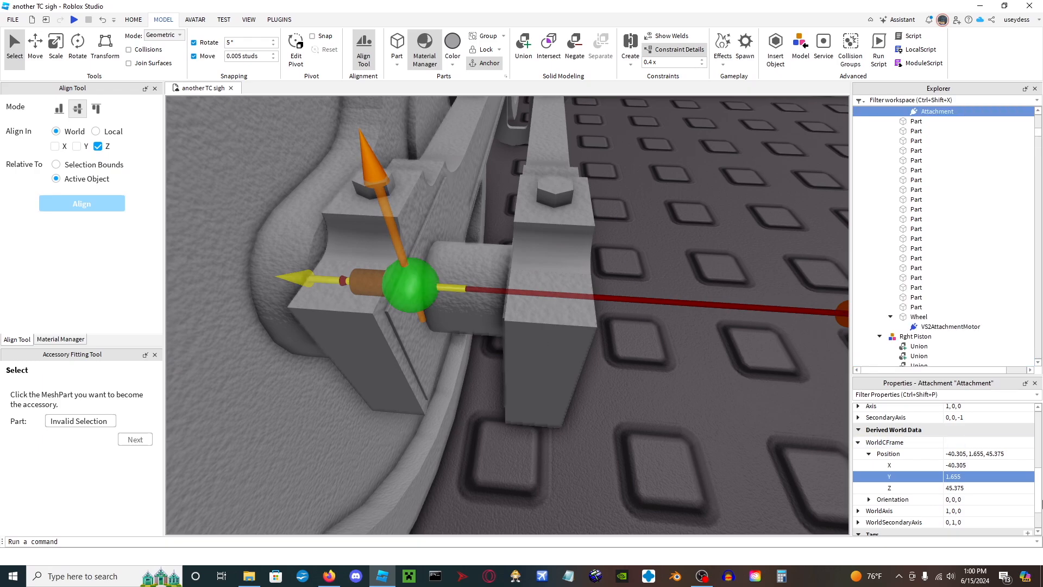
click(972, 454)
right_drag(658, 399, 658, 399)
key(d)
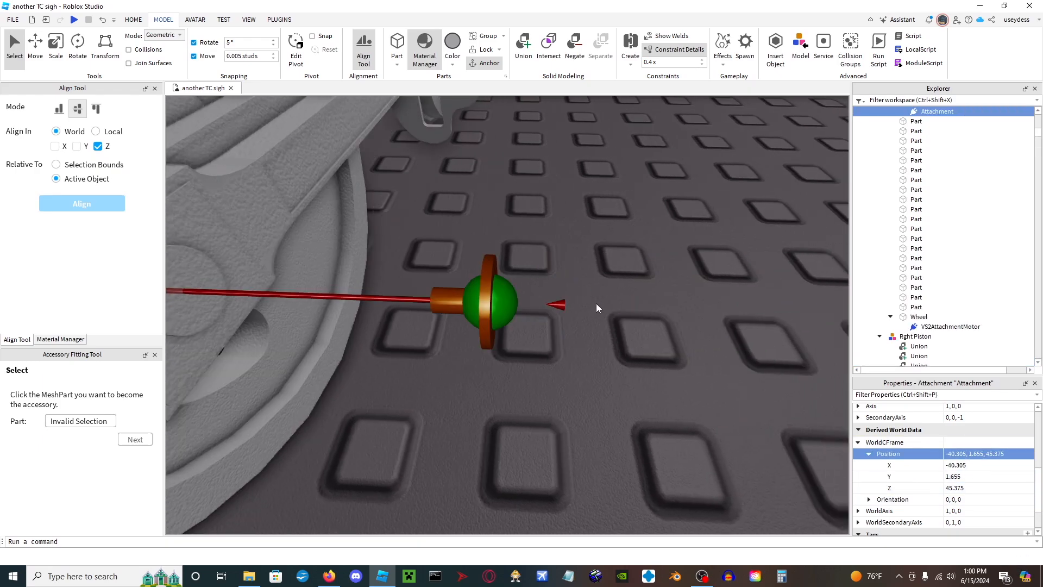
click(500, 296)
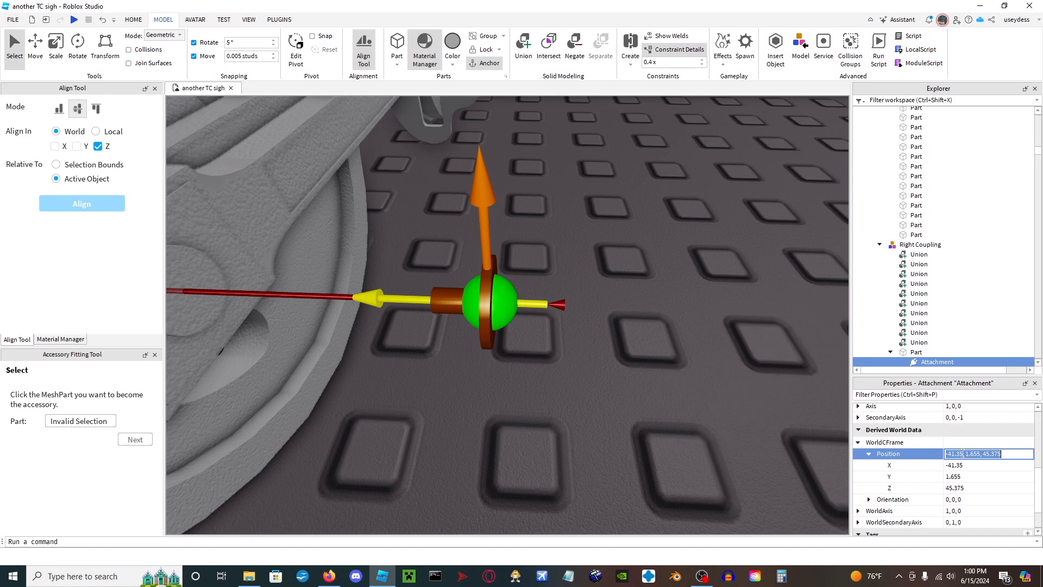
key(Return)
key(a)
right_drag(639, 315, 671, 337)
click(669, 335)
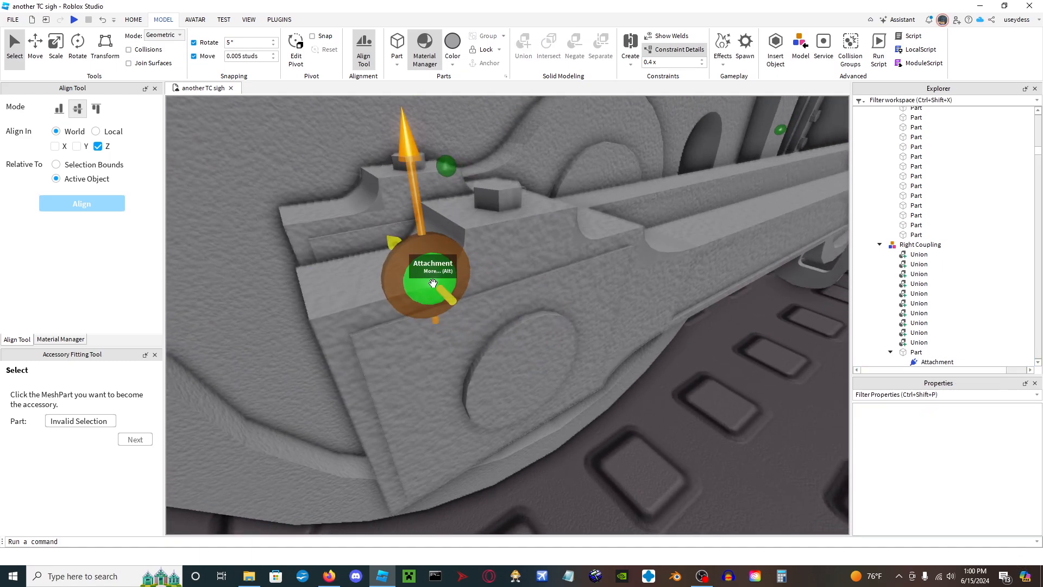
Add an Attachment to the part at the front crankpin end of the Right Coupling.
right_drag(476, 277, 479, 272)
key(w)
scroll(479, 272, down, 1)
scroll(473, 300, up, 1)
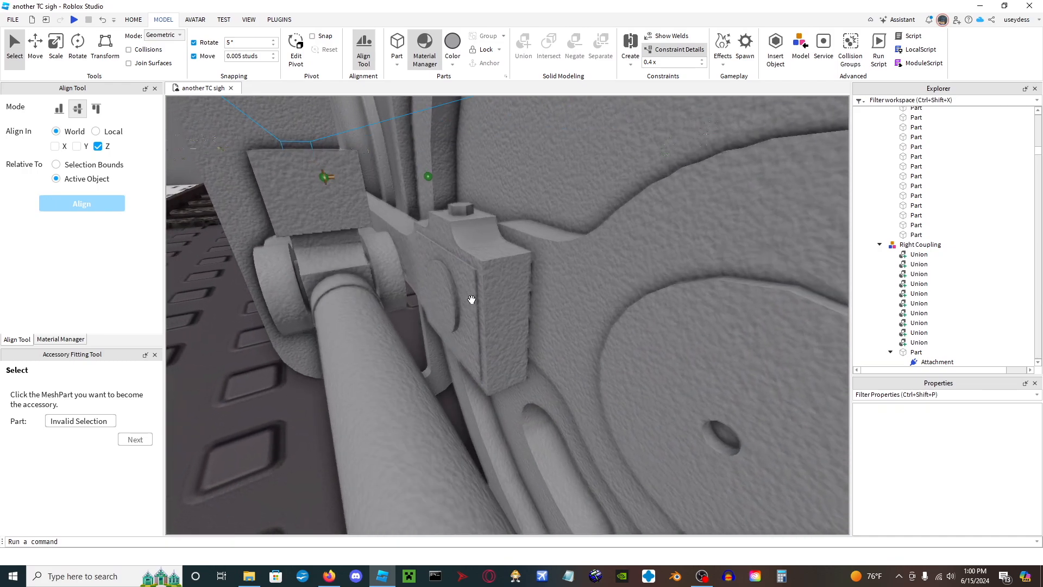
click(469, 295)
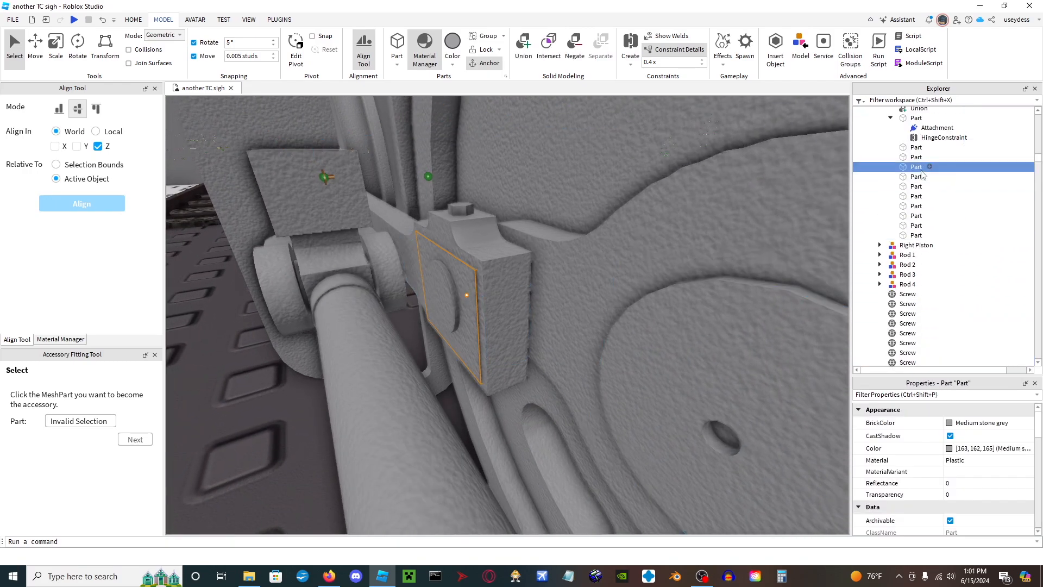
click(929, 167)
click(908, 191)
Rotate the Right Coupling's front Attachment about the crankpin axis so its secondary axis points straight up.
right_drag(590, 299, 574, 321)
click(76, 51)
key(f)
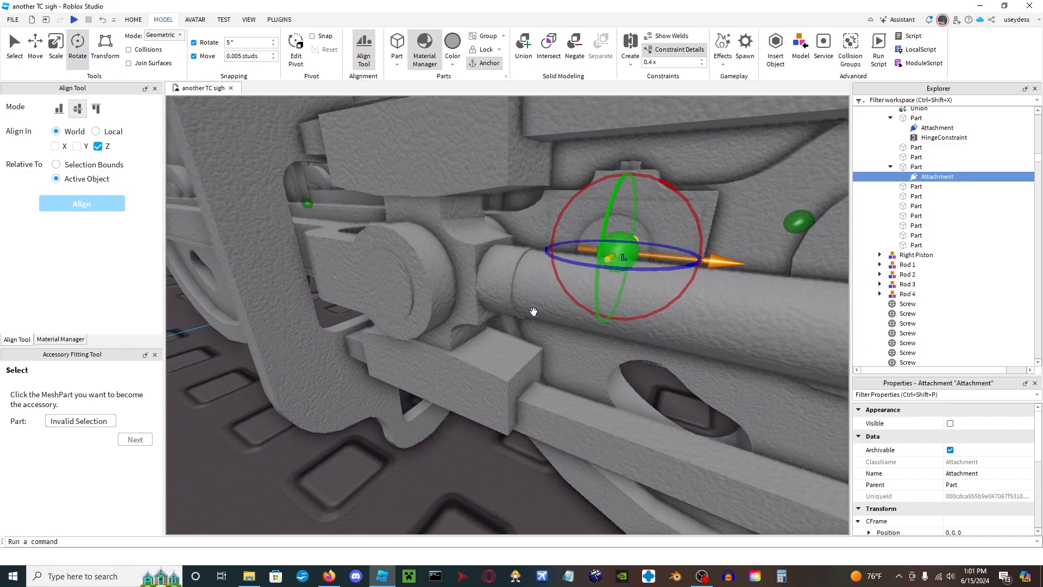
drag(672, 175, 559, 200)
right_drag(559, 199, 561, 212)
key(d)
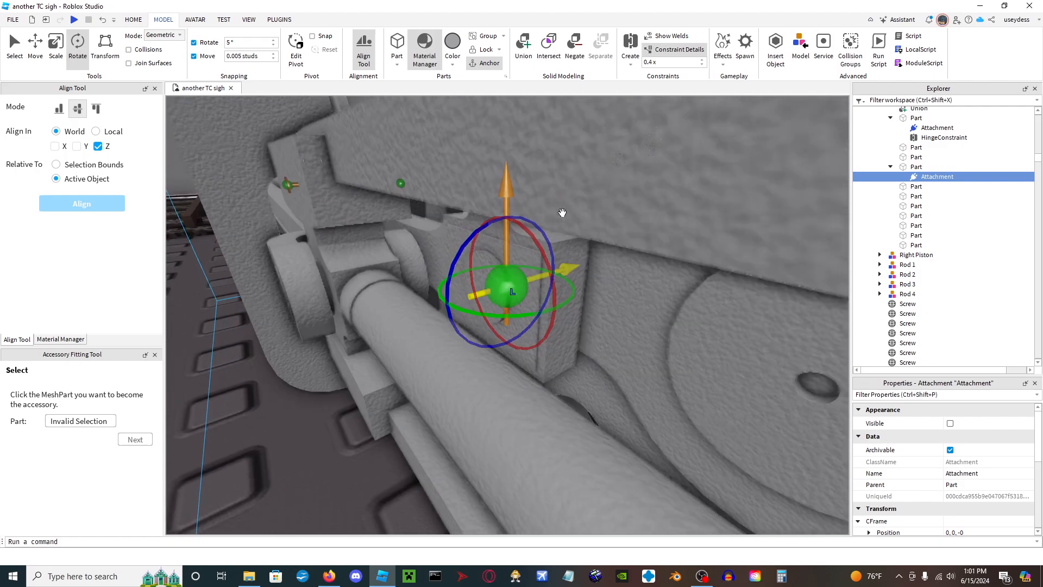
Add an Attachment to the Front Axle's crankpin part and rotate it so its secondary axis points straight up.
click(480, 258)
click(931, 196)
text(a)
click(908, 222)
click(923, 206)
right_drag(542, 279, 542, 278)
key(d)
drag(668, 235, 549, 250)
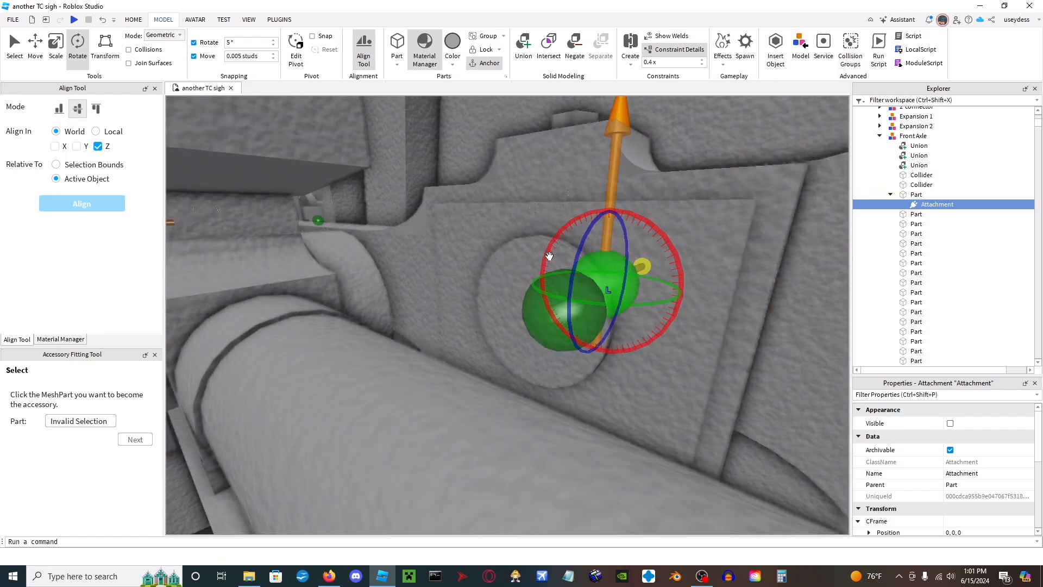
Create a hinge constraint between the Right Coupling's front Attachment and the Front Axle's Attachment.
click(534, 315)
key(d)
right_drag(534, 315, 534, 315)
click(631, 47)
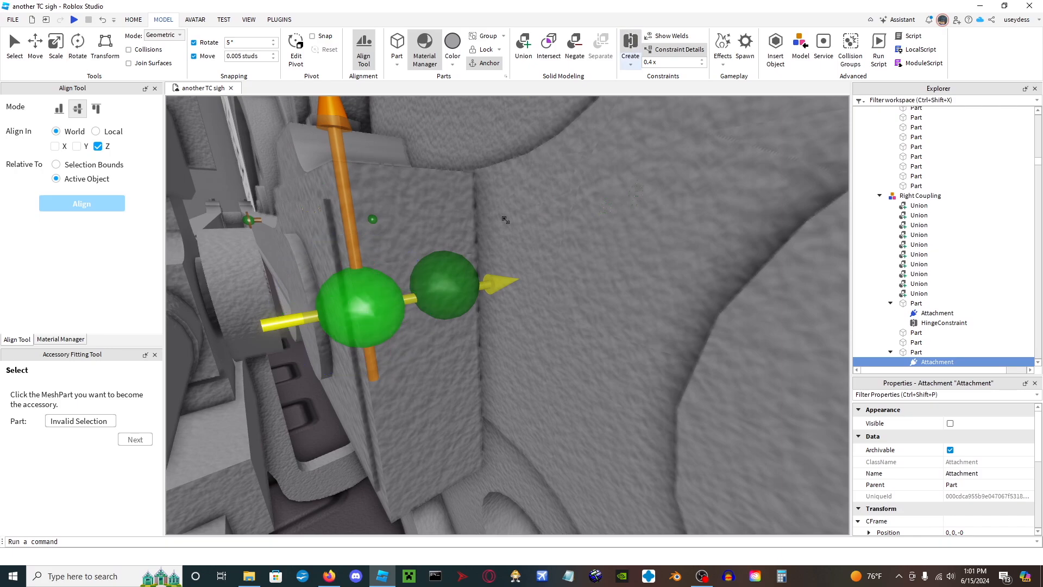
click(453, 267)
right_drag(438, 286, 437, 287)
key(d)
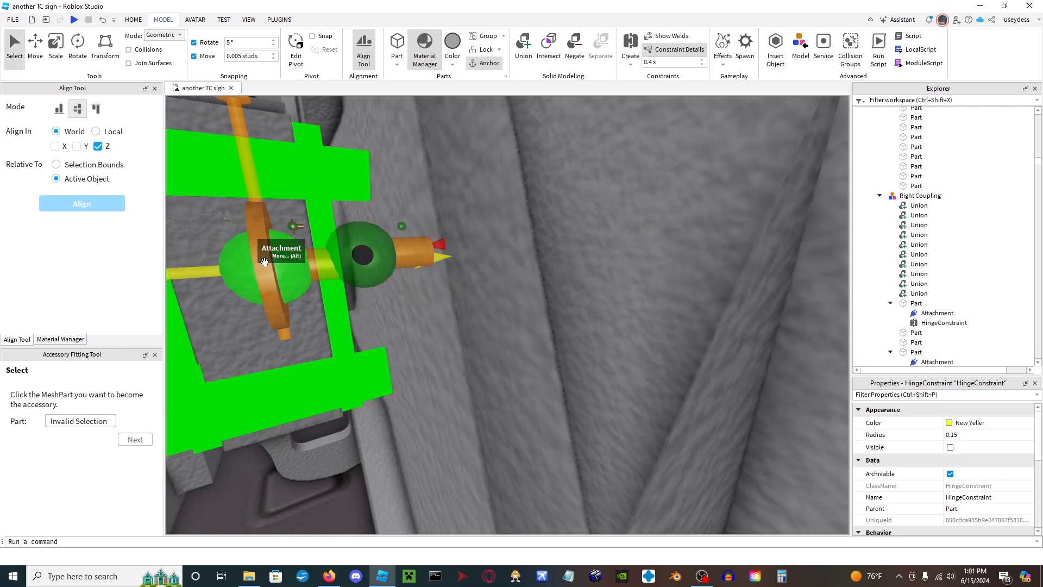
Copy the Front Axle Attachment's world Y value and set the Right Coupling's front Attachment to Y 1.668.
click(377, 233)
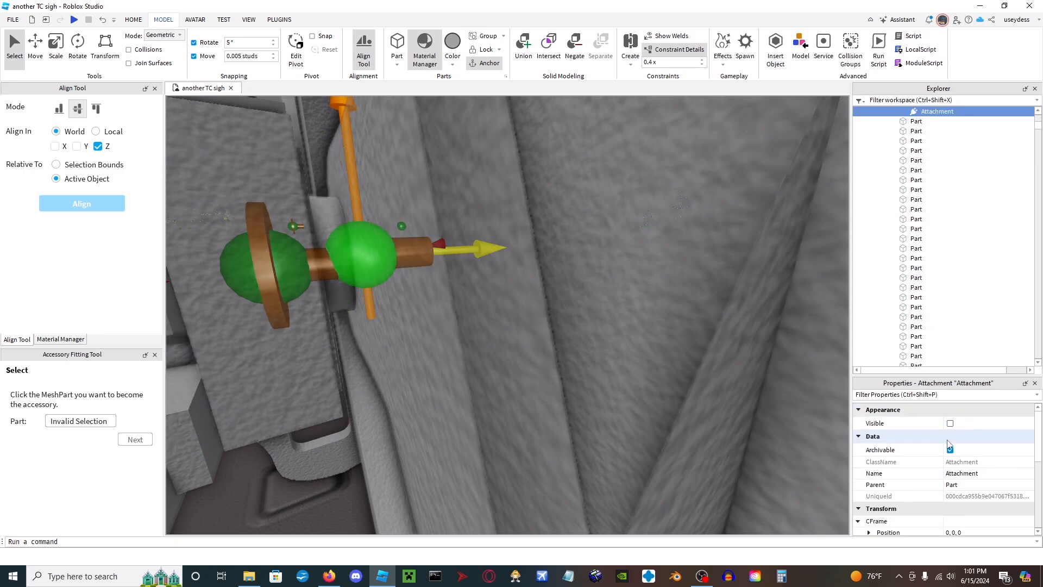
scroll(897, 461, down, 5)
click(868, 445)
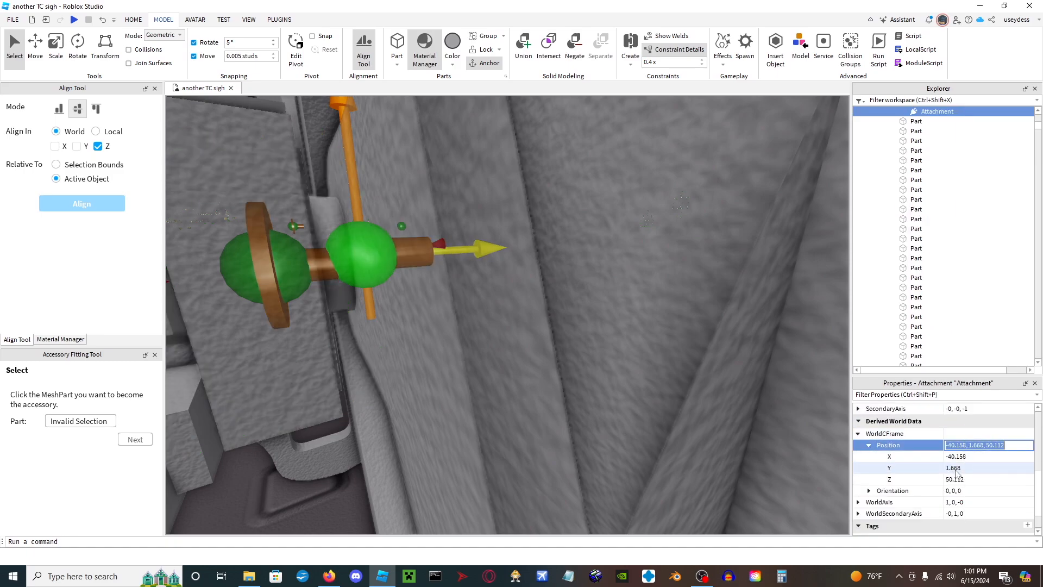
click(979, 469)
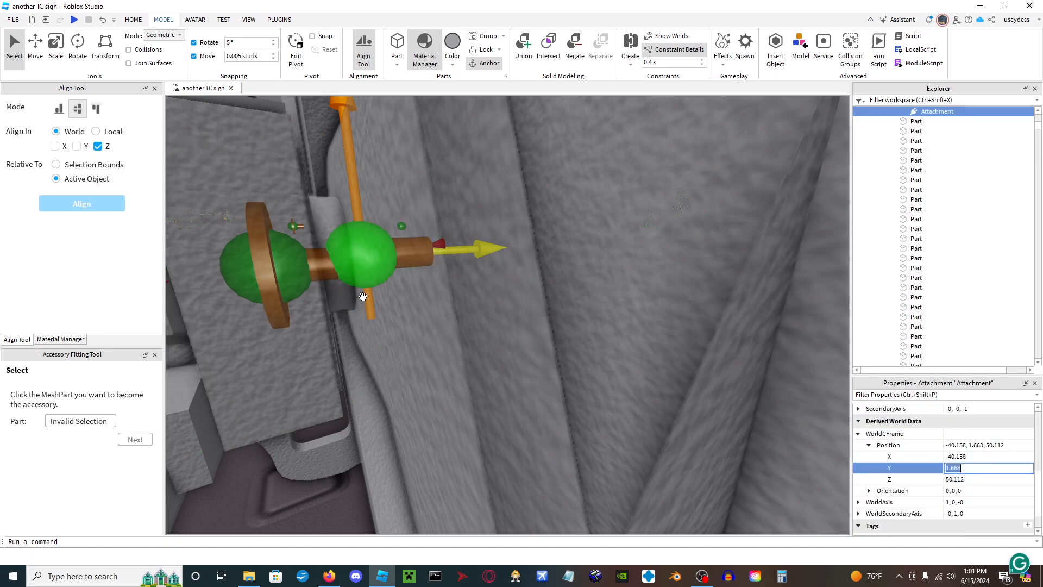
click(295, 258)
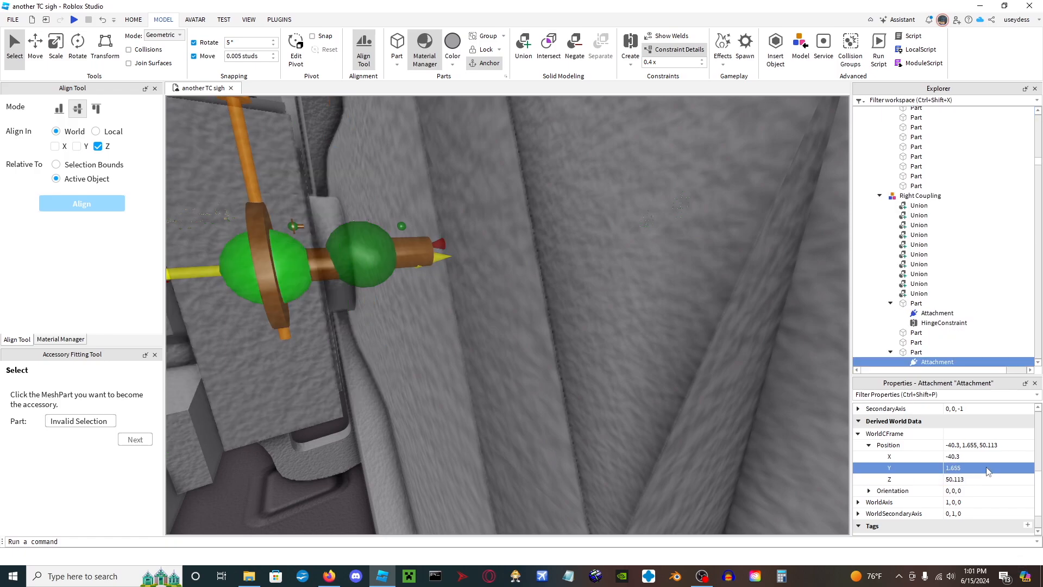
key(Return)
right_drag(709, 365, 706, 367)
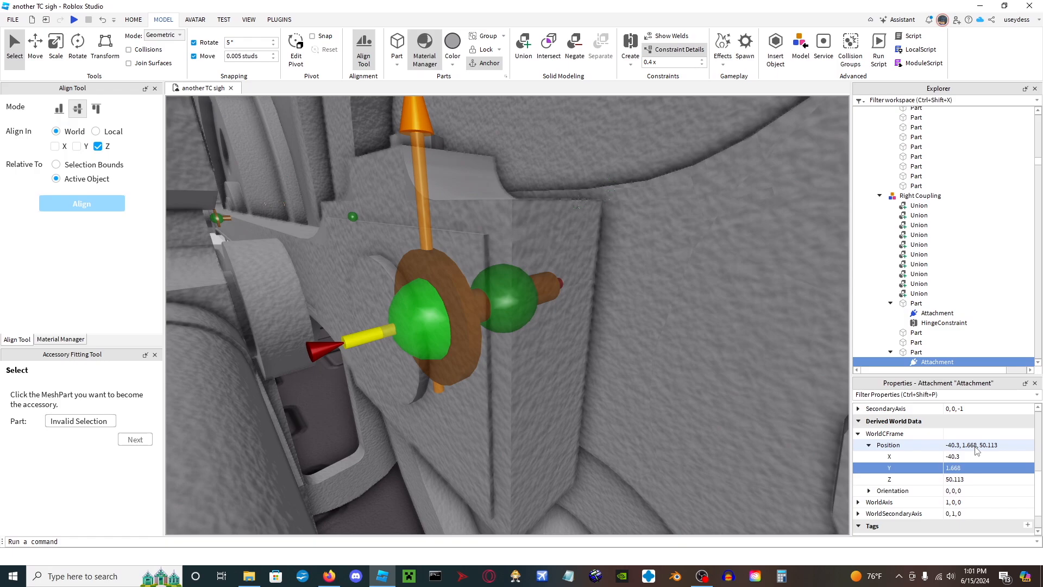
Copy the Right Coupling front Attachment's world position, -40.3, 1.668, 50.113, onto the Front Axle's Attachment.
click(976, 446)
click(527, 308)
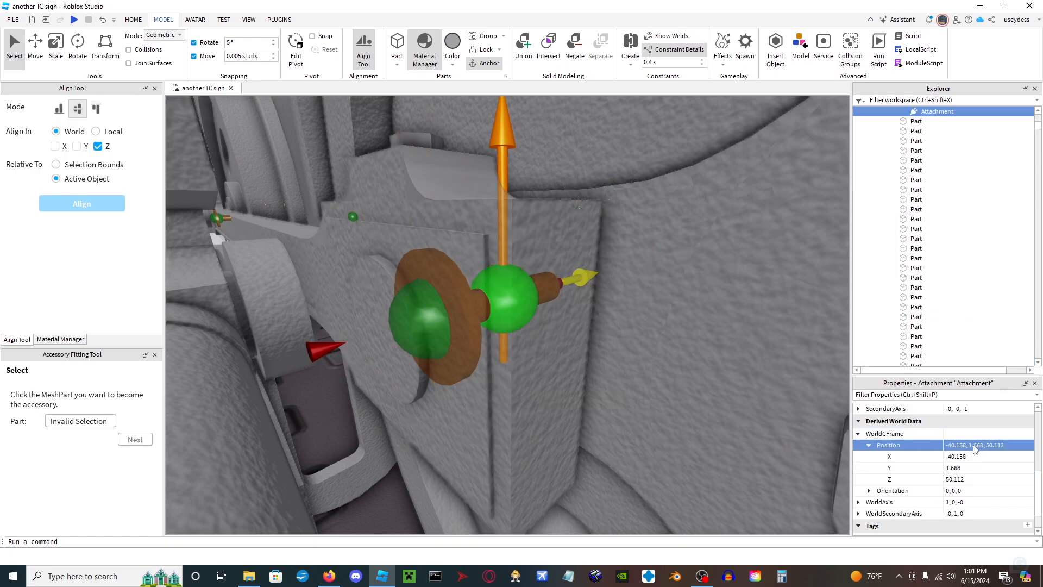
key(Return)
right_drag(661, 395, 662, 394)
key(s)
key(w)
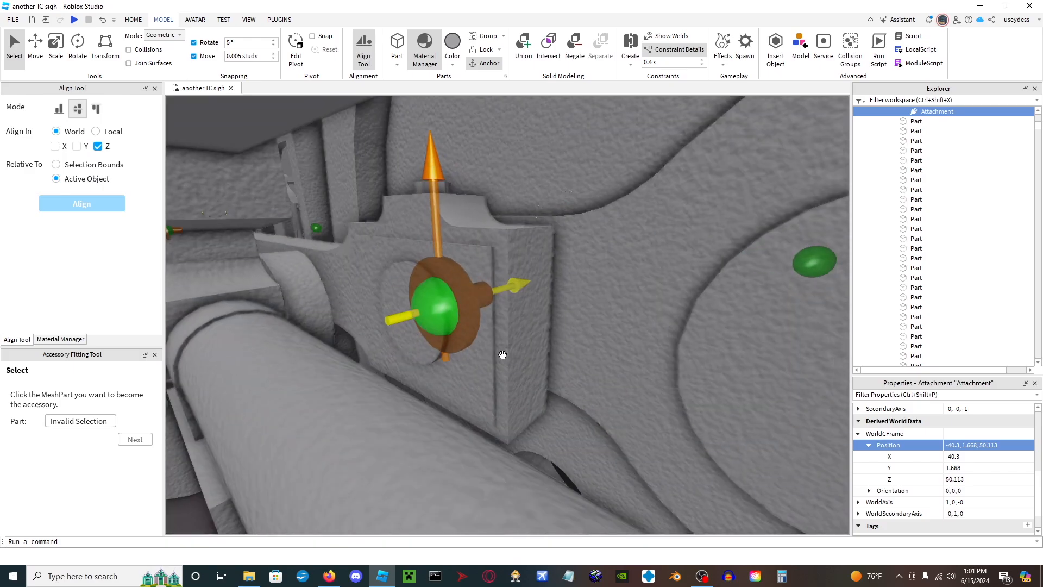
right_drag(502, 354, 503, 355)
key(s)
click(418, 425)
Add an Attachment to the Right Connecting rod's rear crankpin part and rotate it to orientation -85, 0, 0.
key(a)
right_drag(417, 425, 418, 423)
key(w)
key(d)
key(w)
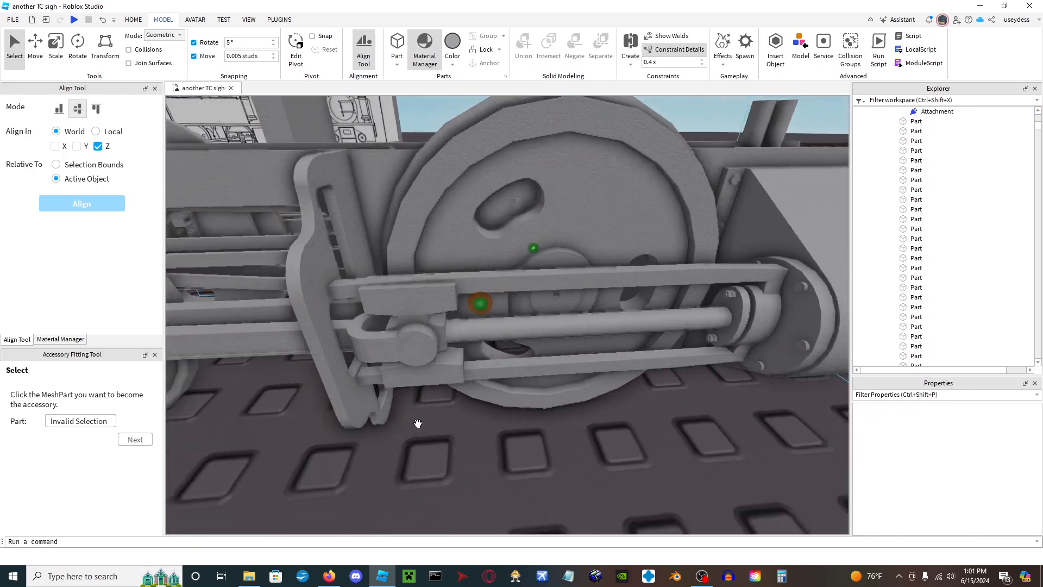
key(a)
right_drag(541, 334, 541, 334)
key(w)
key(a)
key(w)
click(541, 334)
scroll(934, 279, down, 3)
click(934, 279)
click(927, 306)
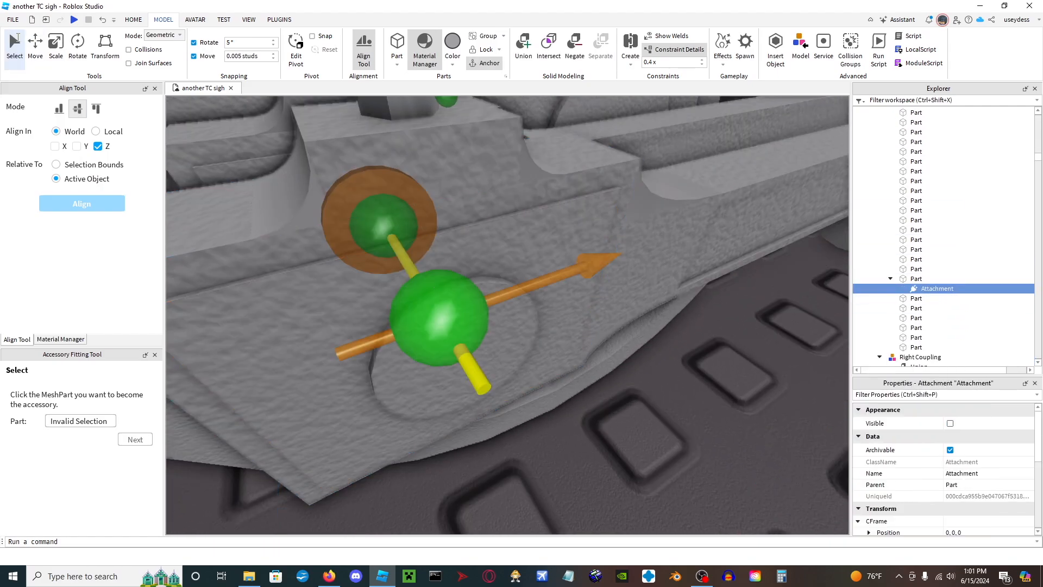
click(78, 48)
drag(405, 271, 365, 380)
Add a second Attachment to the Rear Axle's crankpin part and move it outward beyond the Right Connecting rod.
click(428, 394)
click(930, 159)
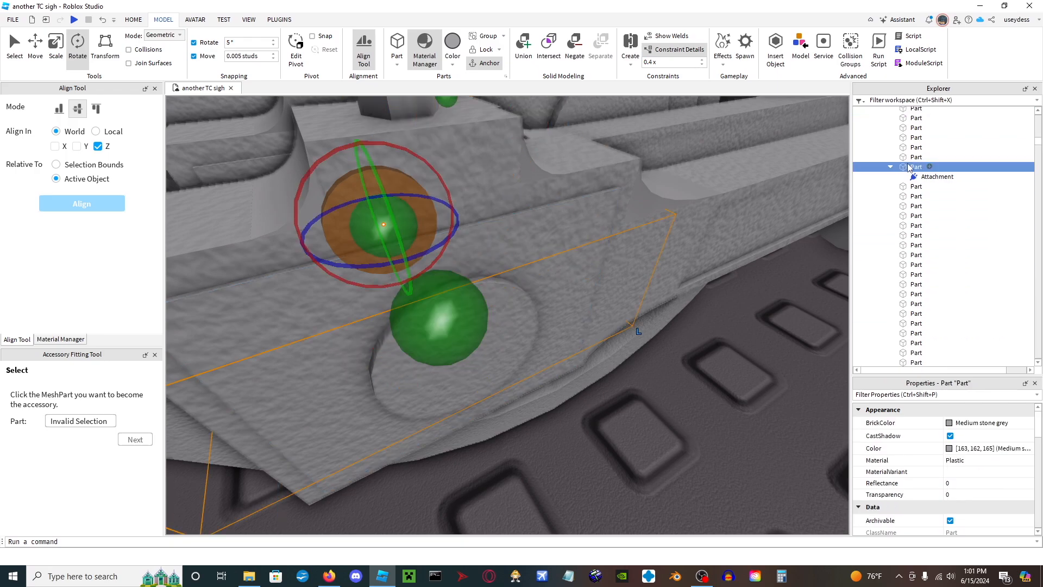
click(927, 186)
key(f)
click(33, 49)
drag(377, 238, 648, 316)
Rotate the Rear Axle's second Attachment about the crankpin axis to orientation -90, 0, 0.
click(77, 49)
right_drag(271, 154, 271, 154)
drag(326, 155, 236, 260)
right_drag(380, 321, 379, 321)
Create a hinge constraint between the Right Connecting rod's Attachment and the Rear Axle's second Attachment.
click(442, 251)
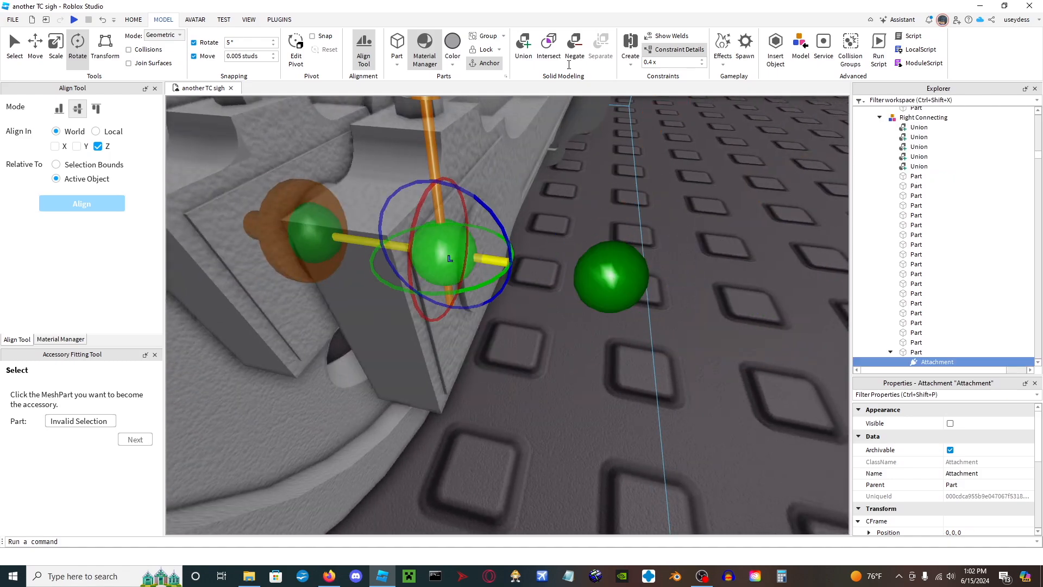
click(631, 44)
click(611, 277)
click(458, 251)
Copy the Right Connecting Attachment's world position, -40.597, 1.655, 45.375, onto the Rear Axle's second Attachment.
scroll(1000, 482, down, 4)
click(1000, 485)
key(ctrl+c)
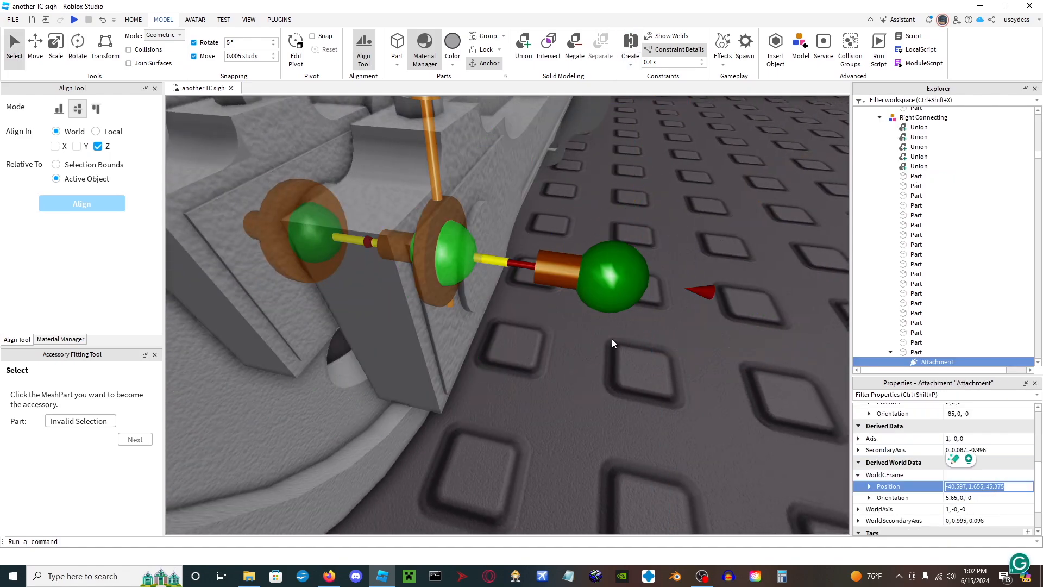
click(612, 278)
click(979, 485)
key(ctrl+v)
key(Return)
Add an Attachment to the Rght Piston's part at the crosshead pin joint.
scroll(669, 426, down, 5)
right_drag(669, 426, 670, 425)
scroll(669, 426, up, 4)
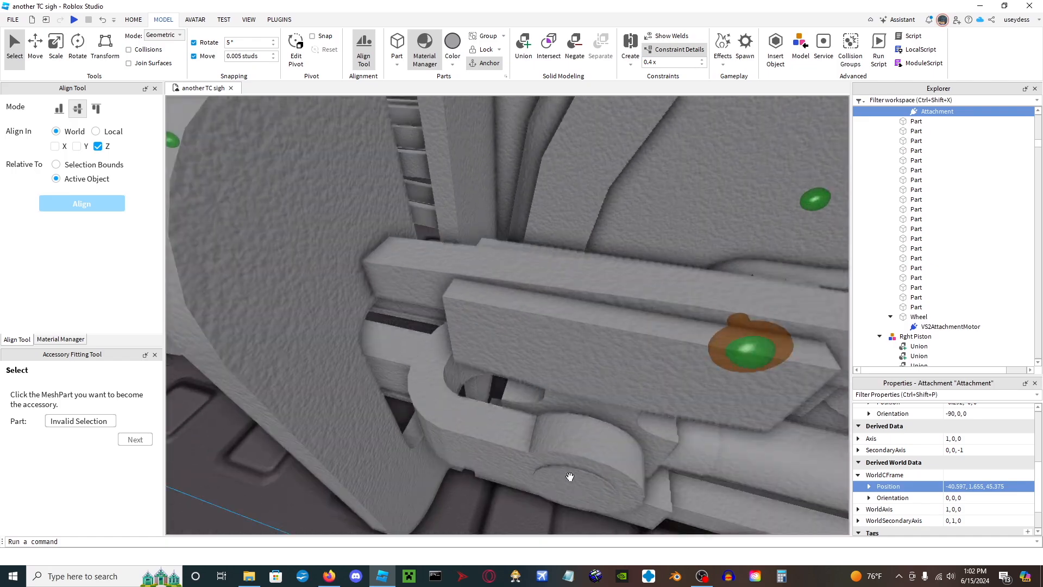
click(569, 476)
right_drag(566, 483, 566, 483)
click(930, 112)
text(a)
click(918, 136)
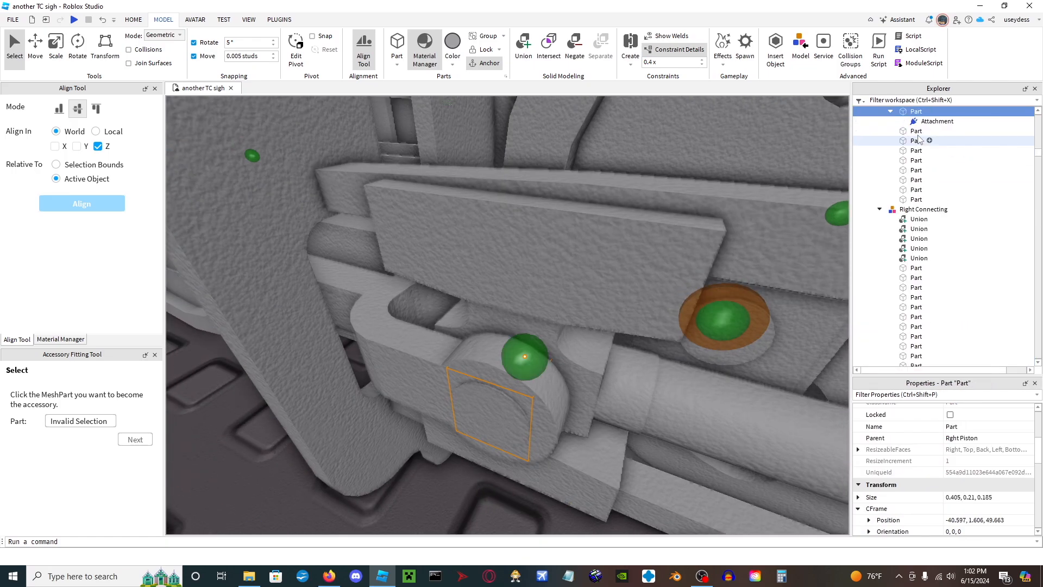
Examine the crosshead pin joint from several sides and select the Rght Piston's new Attachment.
right_drag(626, 300, 624, 298)
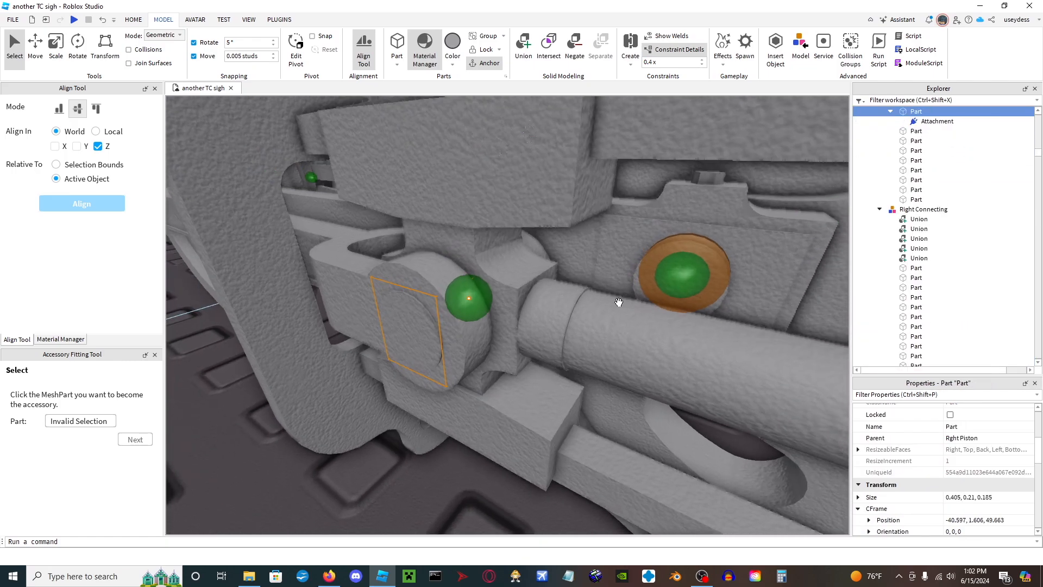
click(401, 474)
right_drag(402, 474, 403, 473)
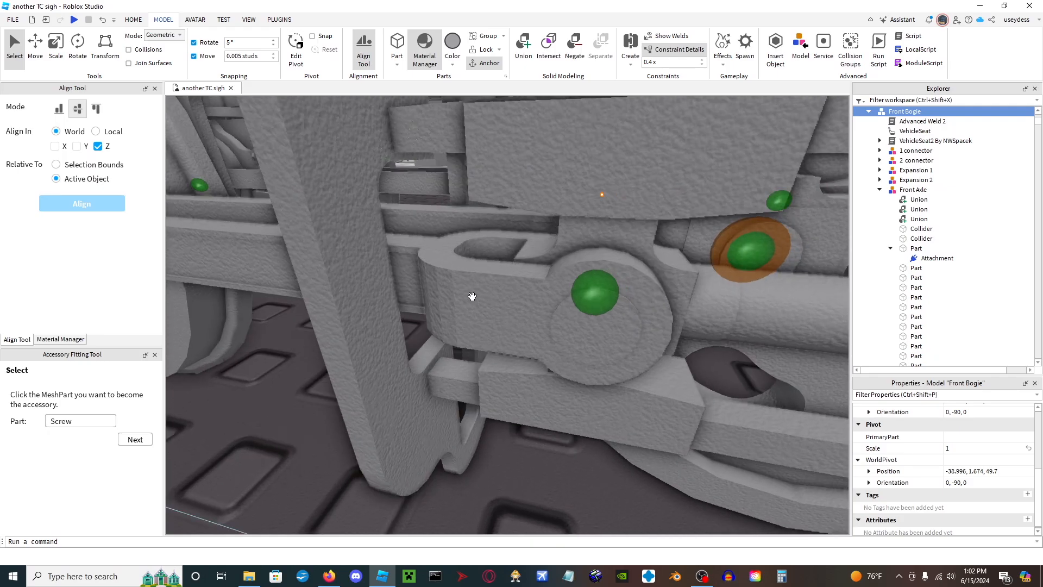
right_drag(465, 285, 464, 287)
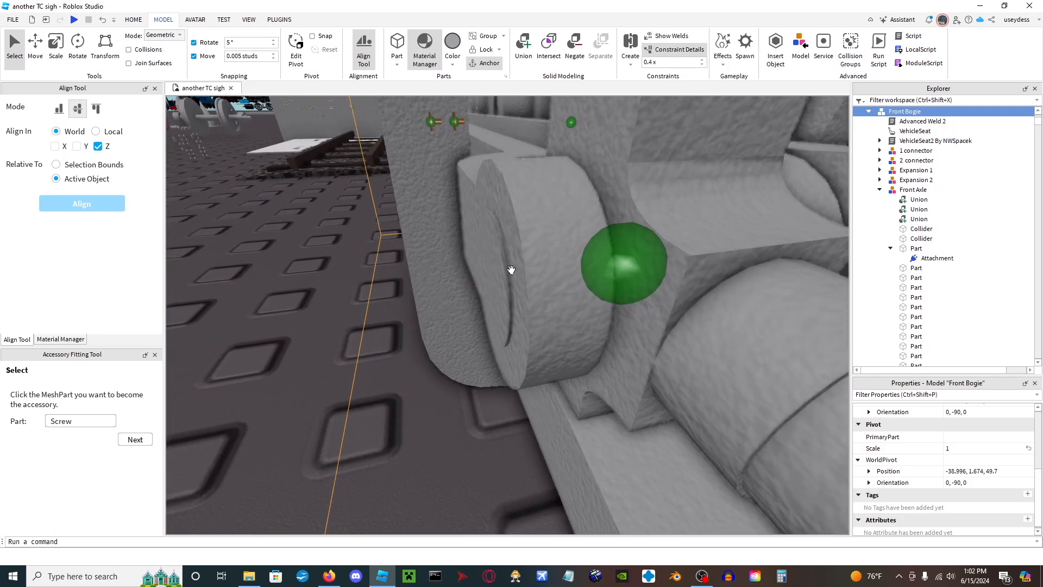
right_drag(535, 260, 535, 260)
click(339, 304)
right_drag(428, 293, 427, 293)
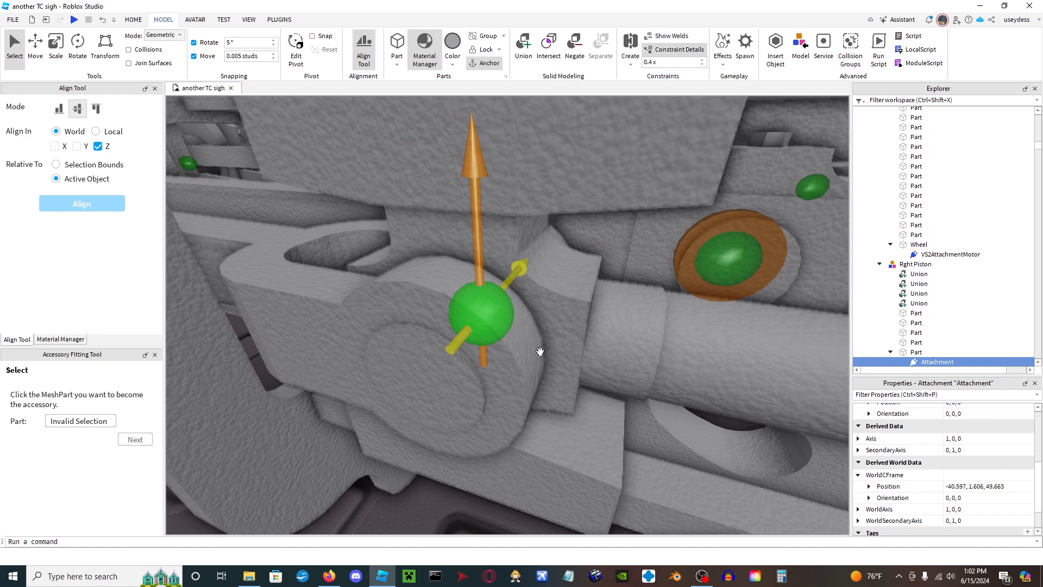
Add an Attachment to the Right Connecting rod's part at the crosshead pin joint and select it.
right_drag(540, 351, 541, 351)
scroll(514, 375, up, 5)
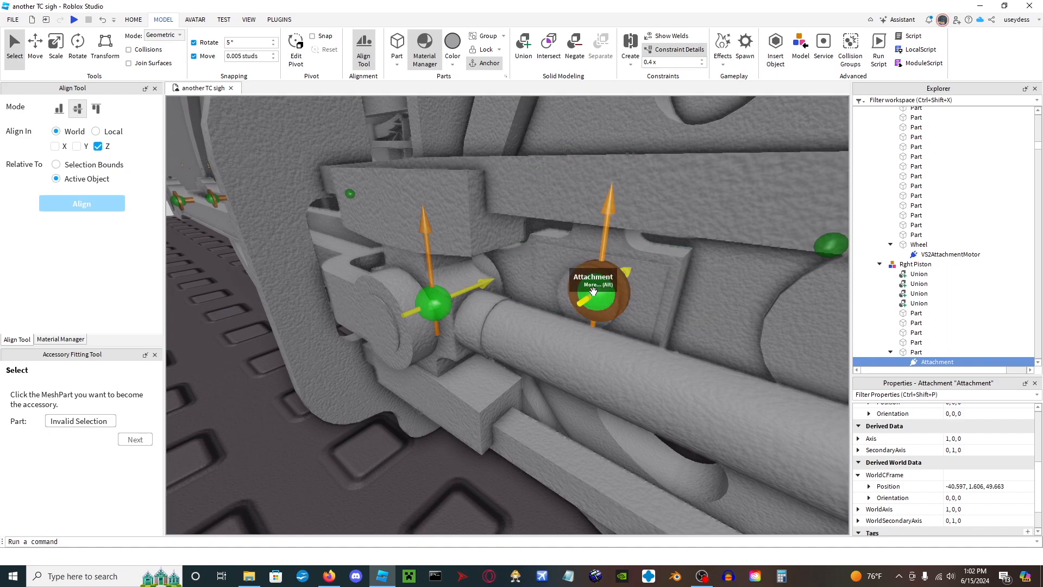
right_drag(563, 330, 550, 346)
key(w)
key(a)
key(s)
key(w)
right_drag(545, 310, 511, 323)
click(517, 300)
click(473, 302)
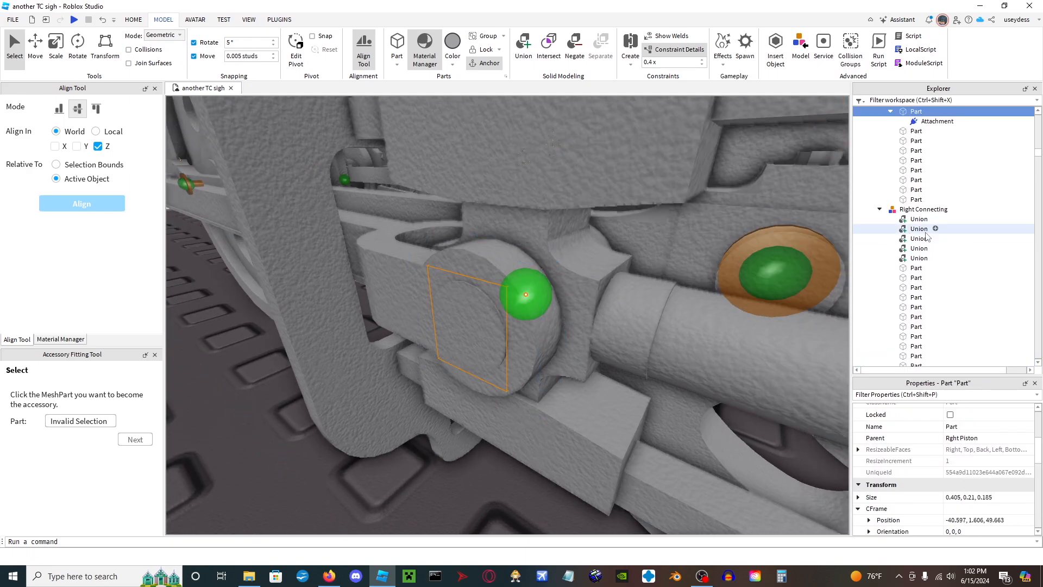
click(504, 255)
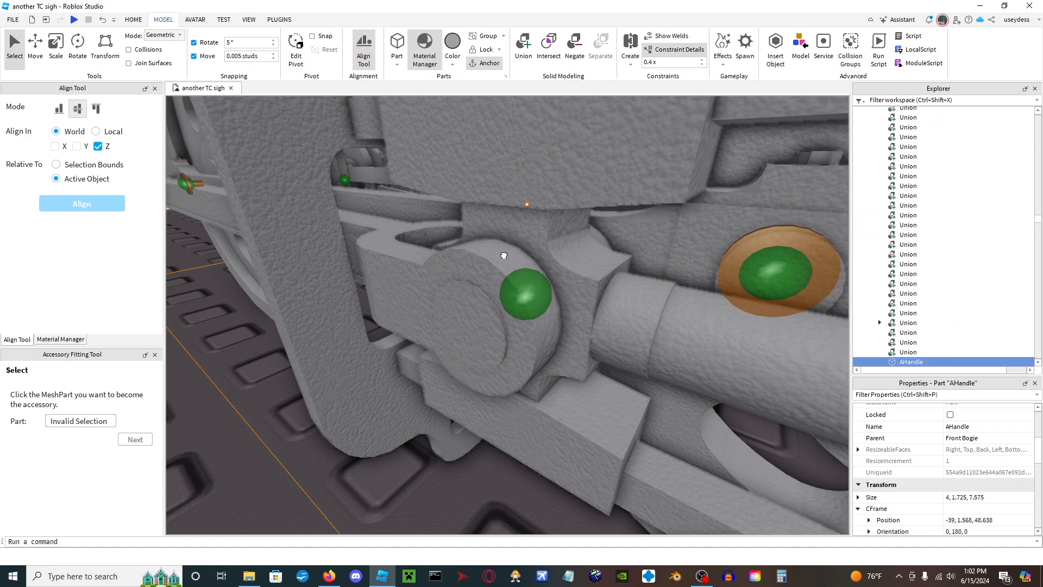
click(930, 112)
text(a)
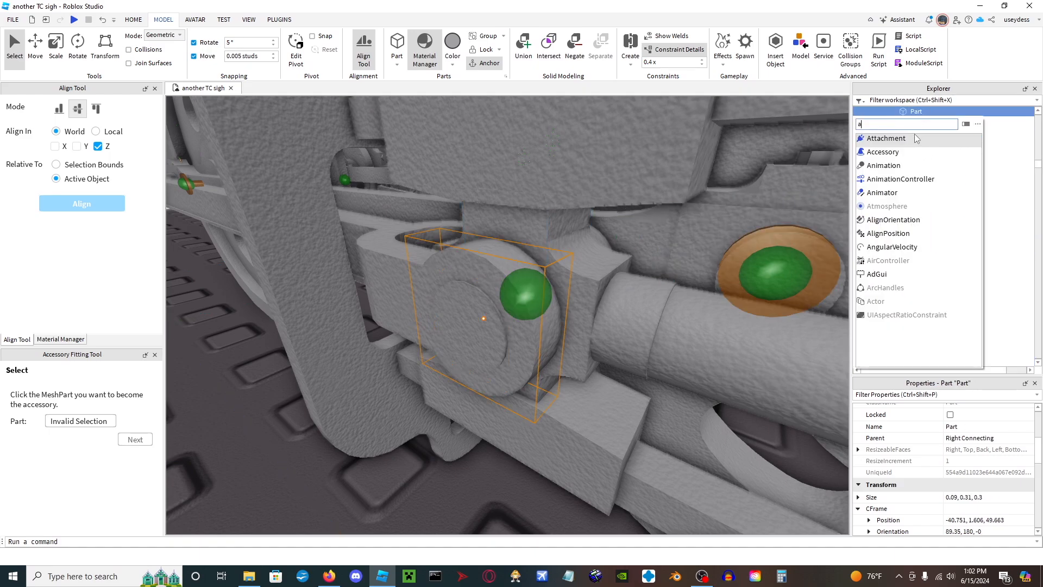
click(917, 137)
click(932, 123)
Rotate the Right Connecting rod's new Attachment to orientation 90, 180, 0, matching the axes of the Rght Piston's Attachment.
click(71, 69)
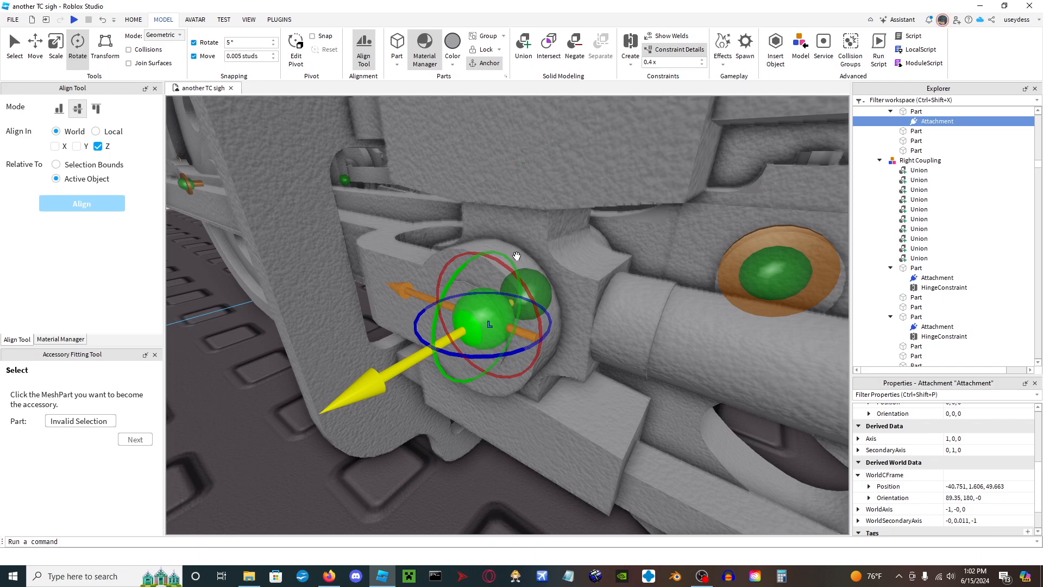
drag(550, 320, 529, 263)
right_drag(529, 263, 704, 203)
drag(676, 214, 527, 214)
key(d)
right_drag(526, 214, 486, 282)
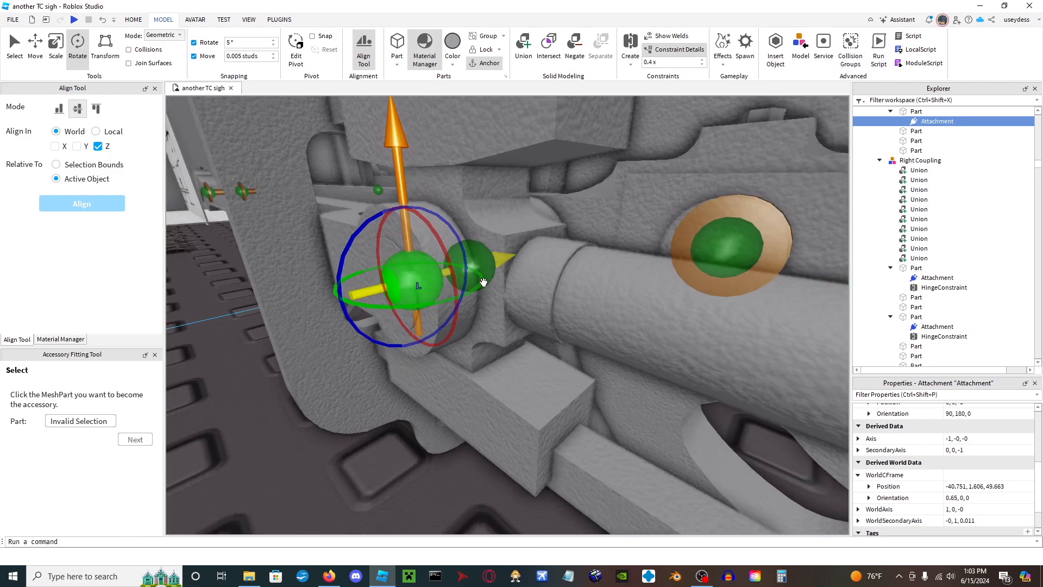
Create a hinge constraint between the Rght Piston's Attachment and the Right Connecting rod's Attachment at the crosshead.
click(488, 264)
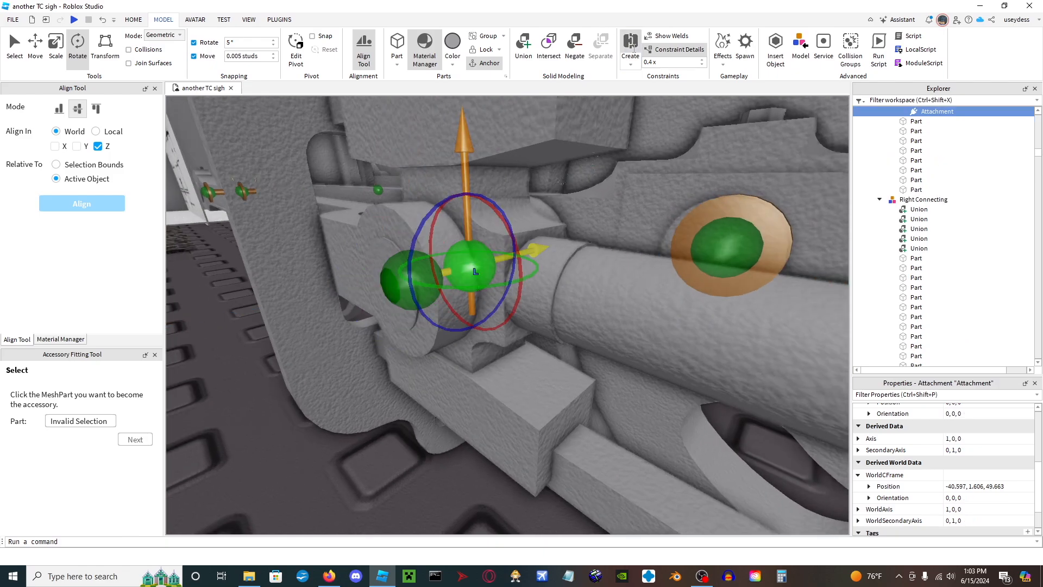
click(630, 44)
click(435, 253)
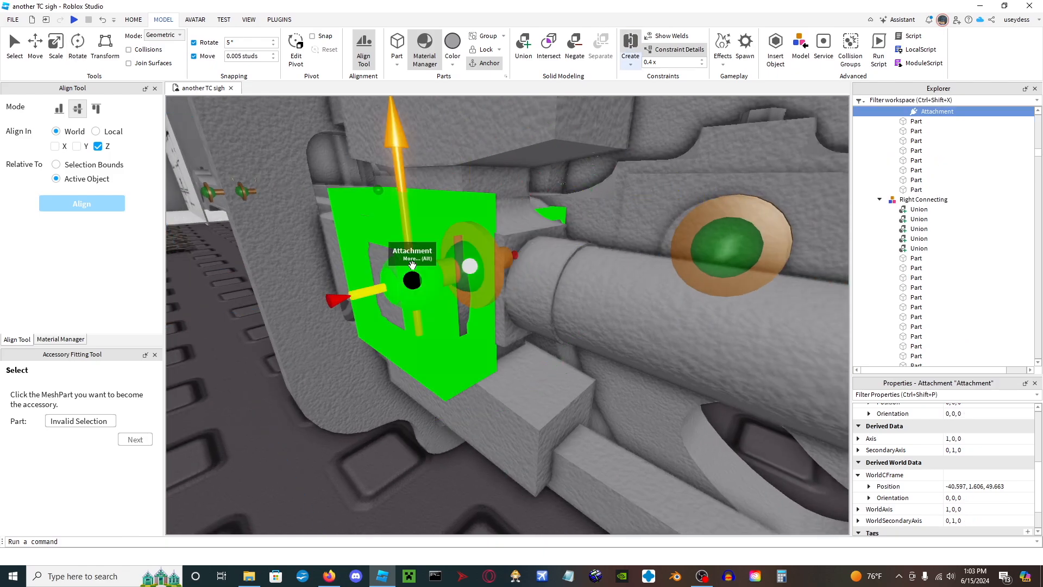
click(465, 264)
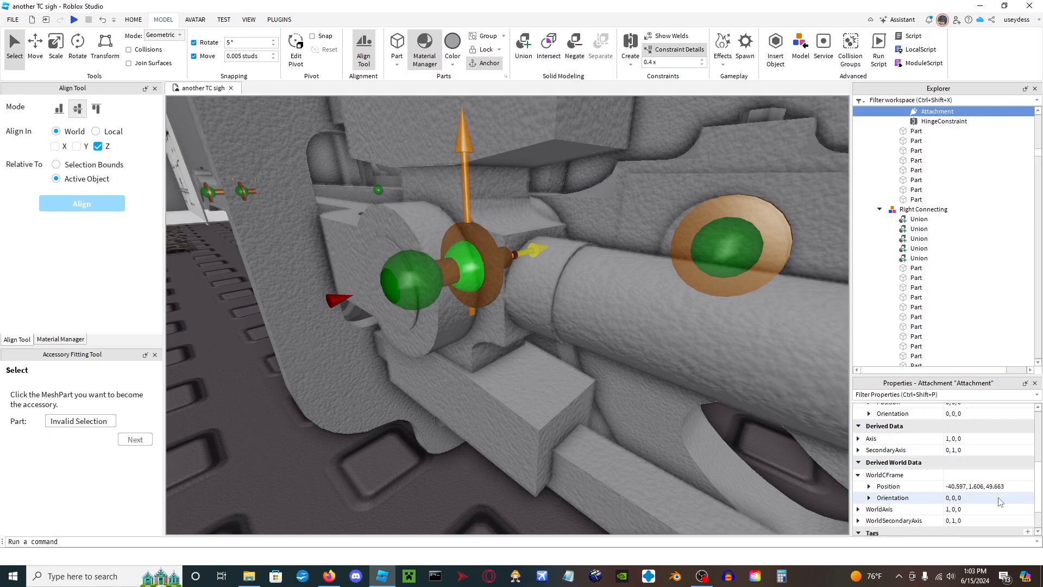
Copy the Rght Piston Attachment's world position, -40.597, 1.606, 49.663, onto the Right Connecting rod's crosshead Attachment.
click(428, 303)
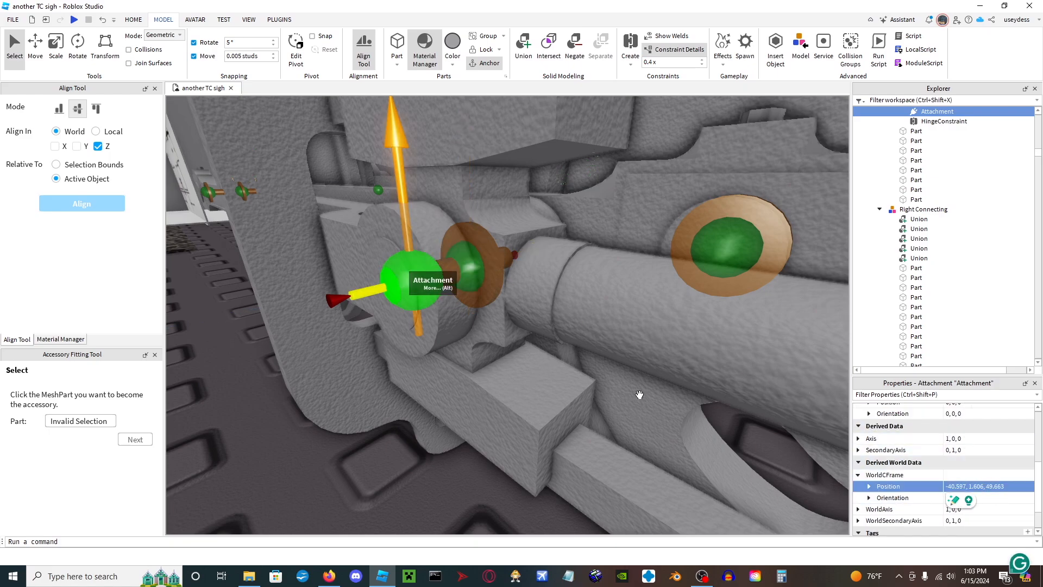
key(Return)
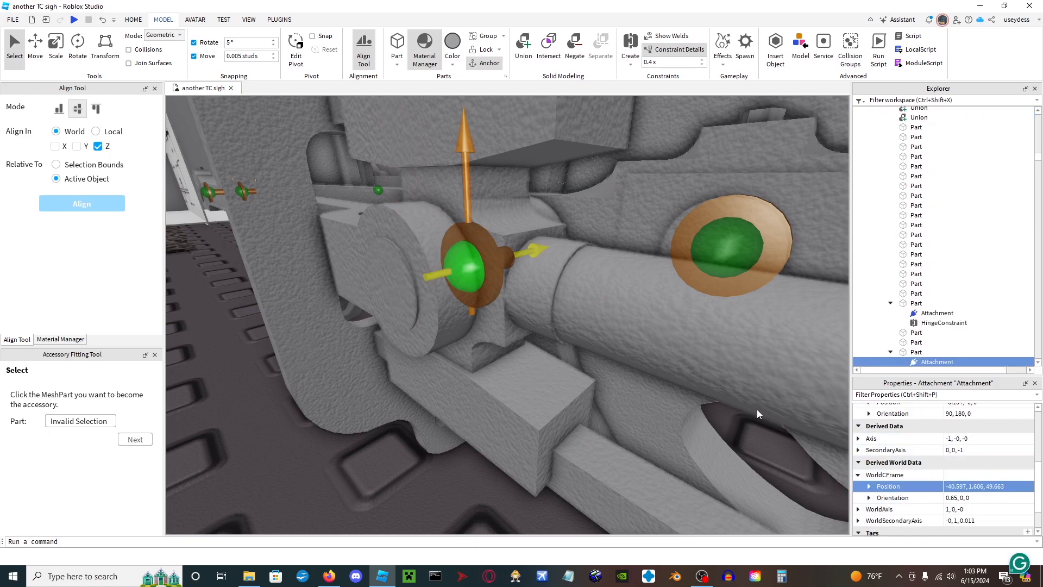
click(438, 459)
Examine the side rods and their hinge joints along the bogie from the rear wheel to the crosshead.
key(s)
right_drag(362, 487, 360, 487)
key(d)
key(a)
key(w)
key(d)
key(a)
right_drag(403, 288, 402, 287)
key(a)
key(e)
right_drag(463, 299, 463, 300)
key(w)
key(s)
right_drag(407, 344, 408, 345)
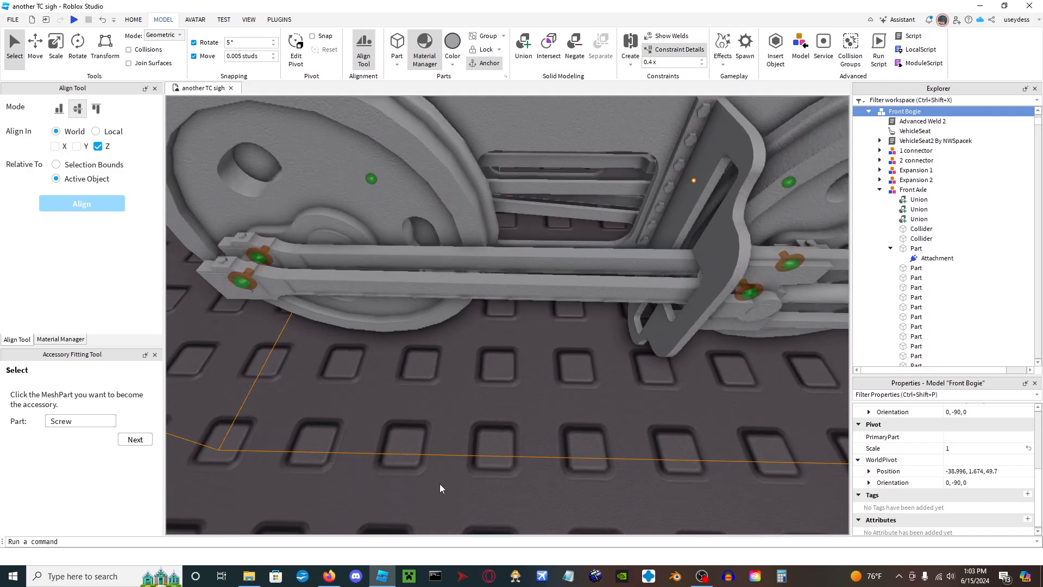
key(s)
right_drag(452, 429, 445, 430)
key(d)
key(w)
key(d)
key(e)
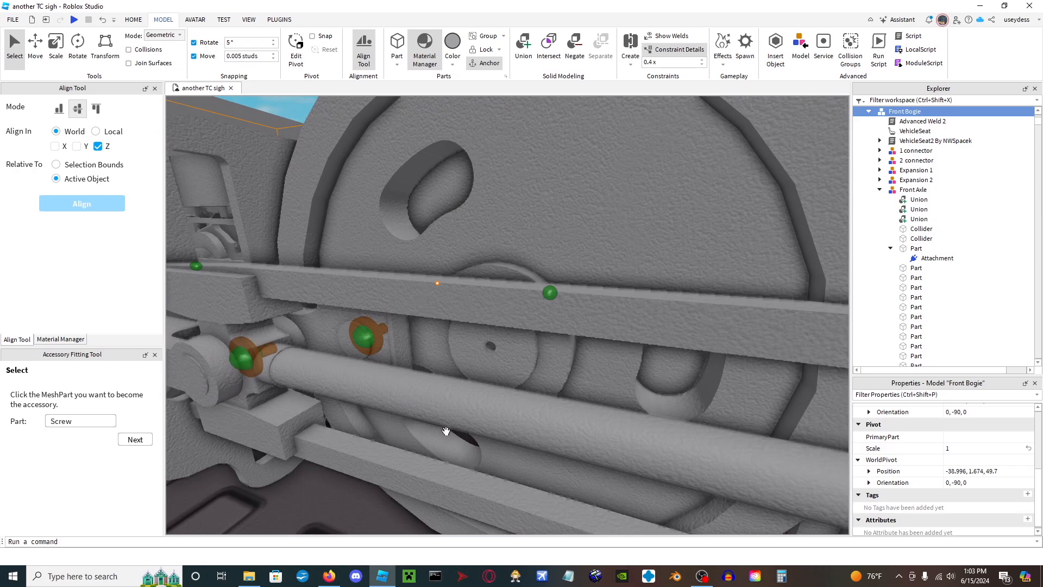
Add an Attachment to the Rght Piston's long rod part between the crosshead and the cylinder.
alt+click(391, 381)
alt+click(391, 382)
key(a)
right_drag(391, 382, 449, 376)
key(w)
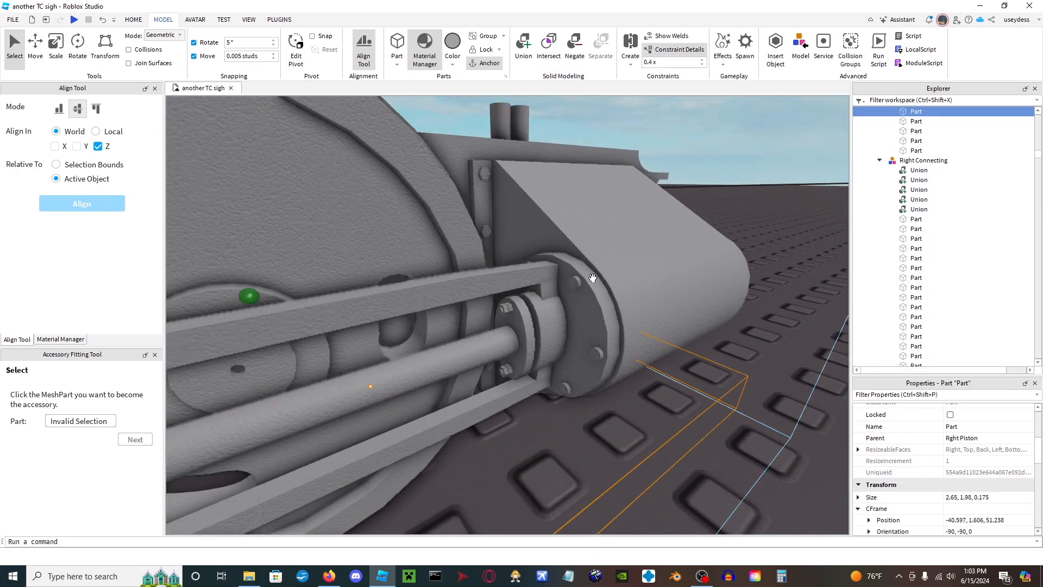
key(d)
right_drag(577, 289, 576, 289)
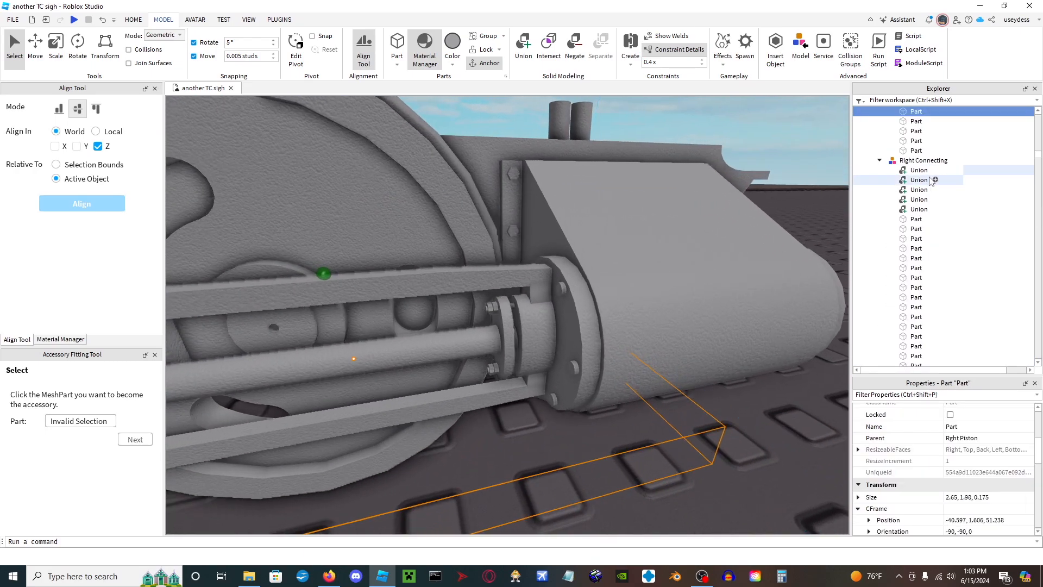
scroll(929, 180, up, 3)
click(929, 194)
text(a)
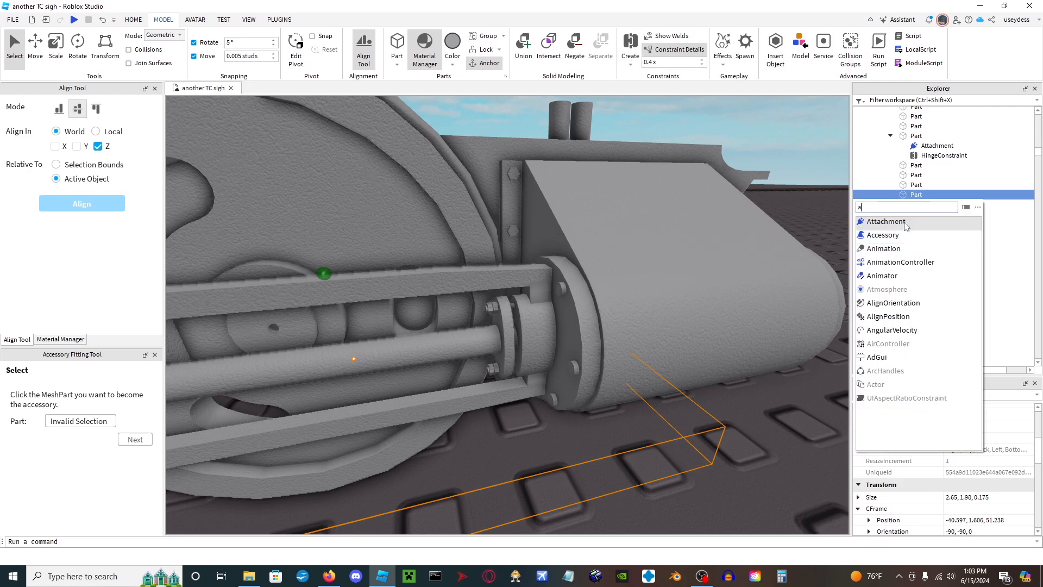
click(904, 228)
Rotate the piston rod's Attachment to orientation 90, 0, 0 so its secondary axis points straight up.
scroll(327, 321, up, 5)
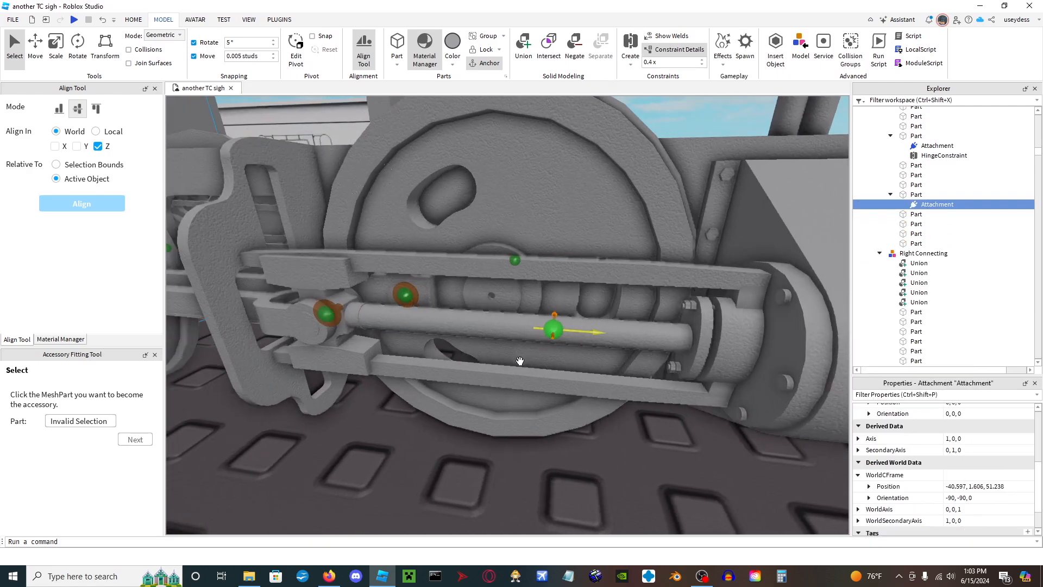
scroll(334, 282, down, 1)
scroll(622, 357, up, 1)
right_drag(625, 356, 629, 353)
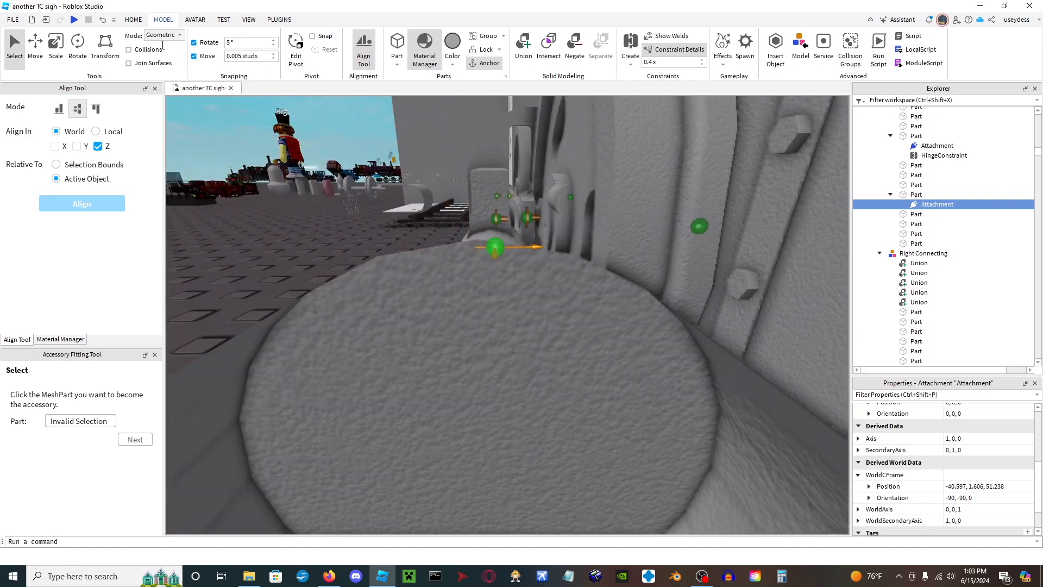
click(77, 51)
key(a)
right_drag(466, 220, 472, 221)
drag(516, 158, 376, 181)
key(a)
right_drag(377, 181, 376, 180)
key(w)
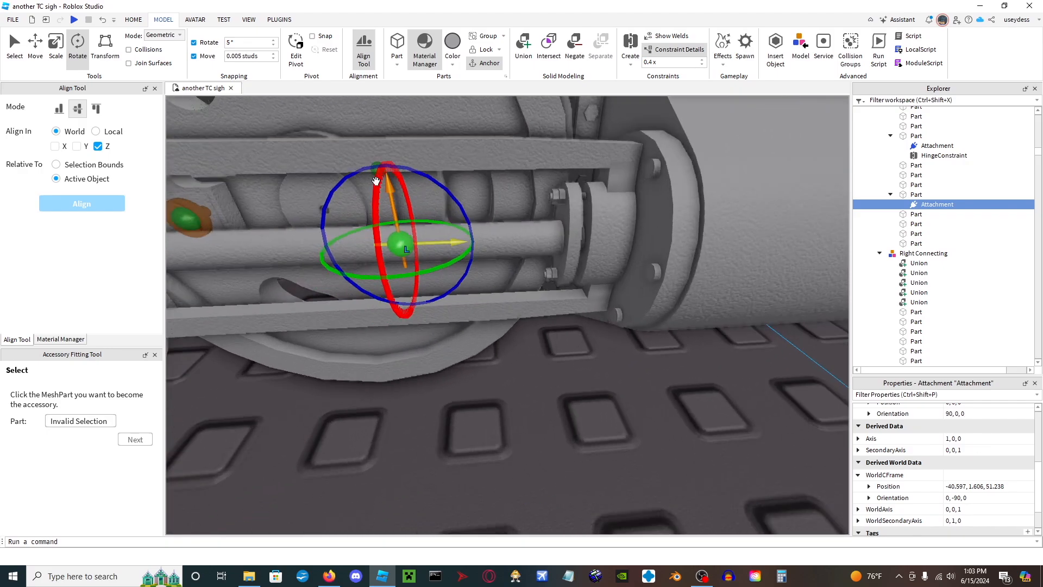
click(584, 424)
Add an Attachment to the Front Bogie's cylinder union and select it.
key(a)
right_drag(585, 424, 585, 424)
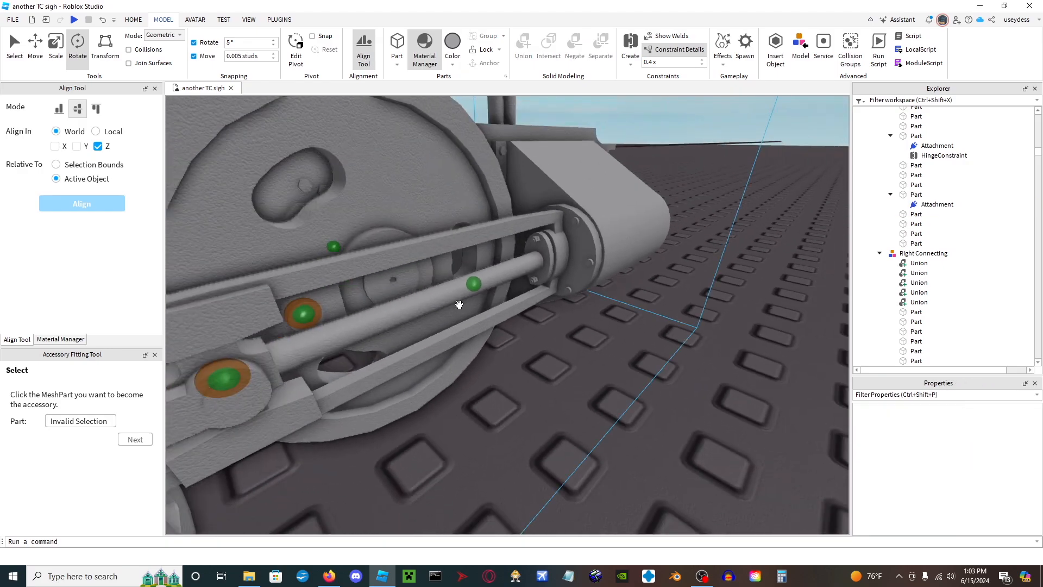
key(d)
right_drag(465, 303, 465, 303)
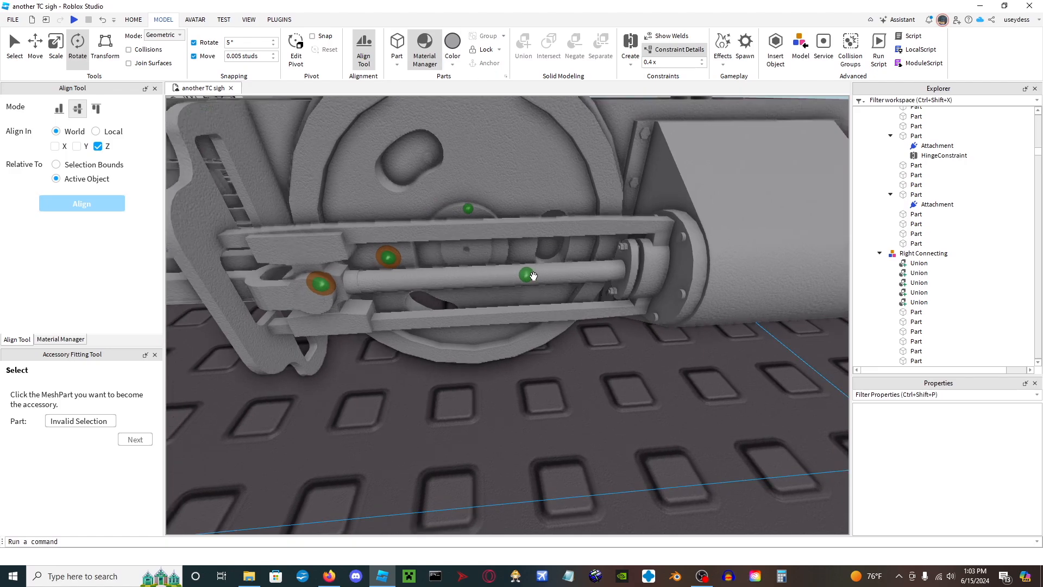
right_drag(630, 289, 624, 290)
key(w)
alt+click(563, 290)
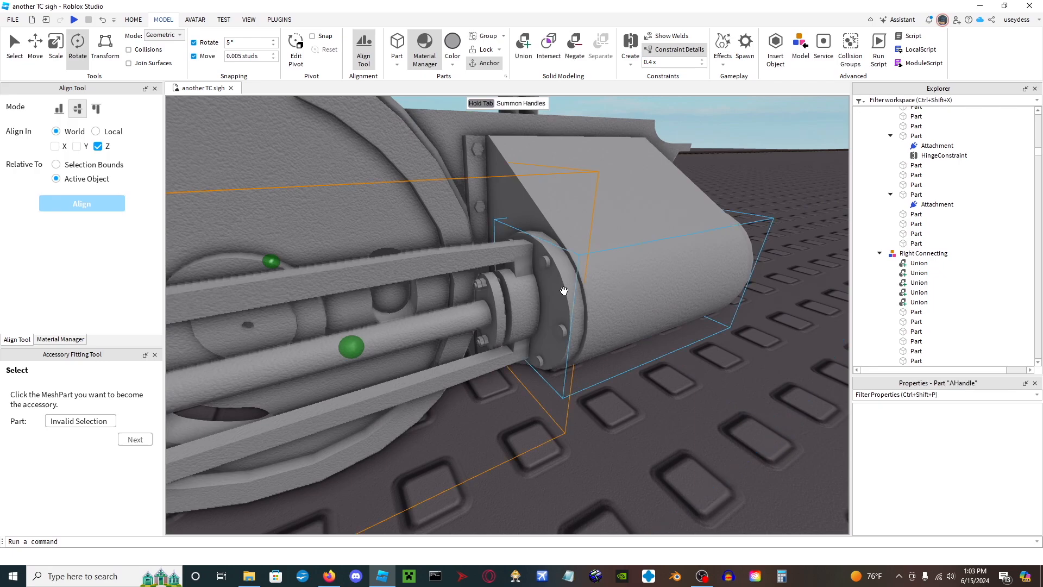
click(564, 291)
click(922, 303)
text(a)
click(902, 331)
click(923, 313)
Rotate the cylinder union's Attachment about its lengthwise axis to line it up with the piston rod's Attachment.
scroll(761, 314, up, 5)
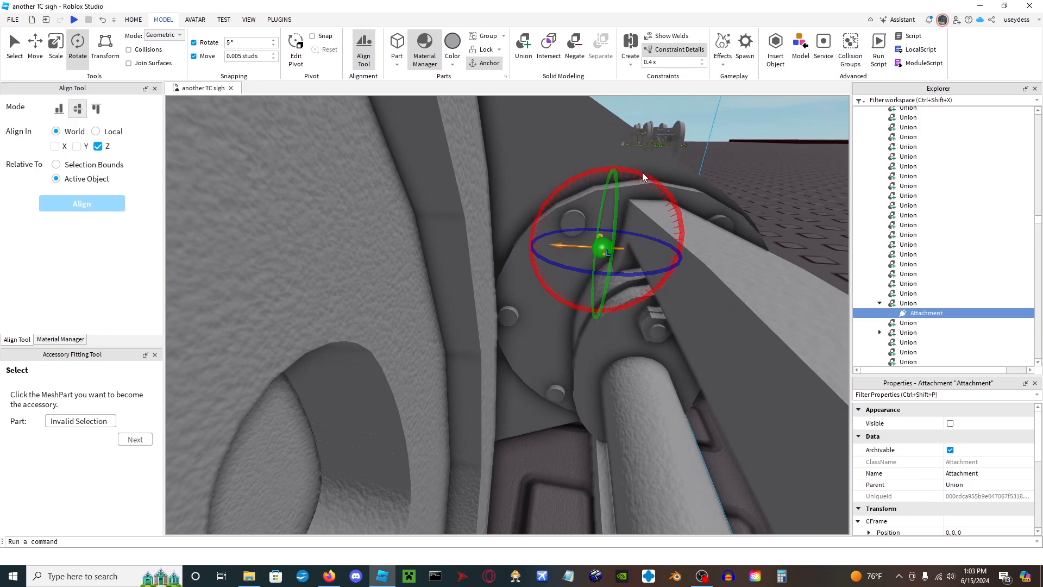
drag(642, 172, 674, 277)
scroll(675, 277, down, 4)
right_drag(674, 277, 673, 277)
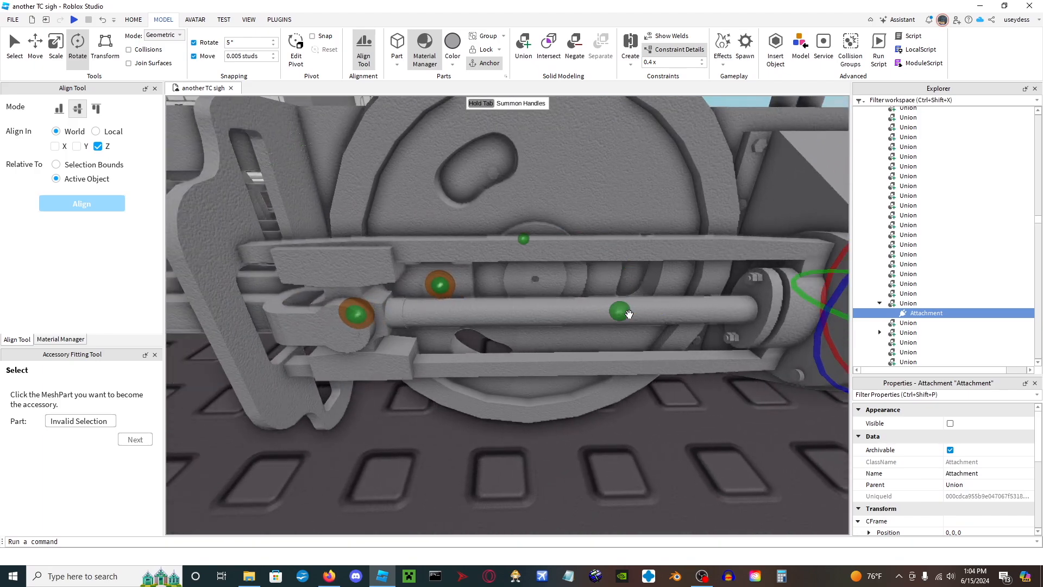
Create a cylindrical constraint from the piston rod's Attachment to the cylinder union's Attachment.
click(621, 312)
right_drag(620, 311, 623, 311)
click(632, 65)
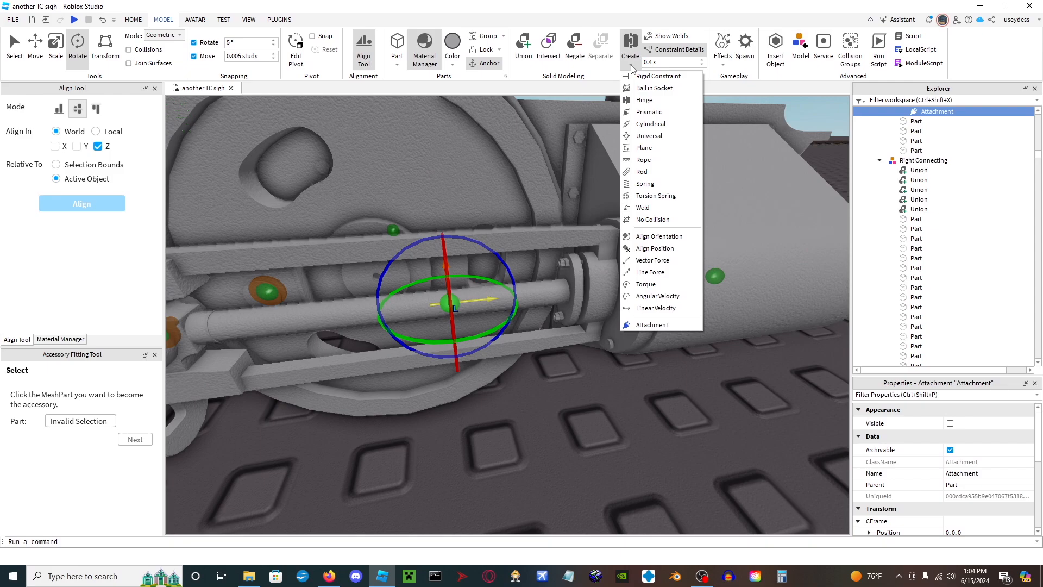
click(650, 124)
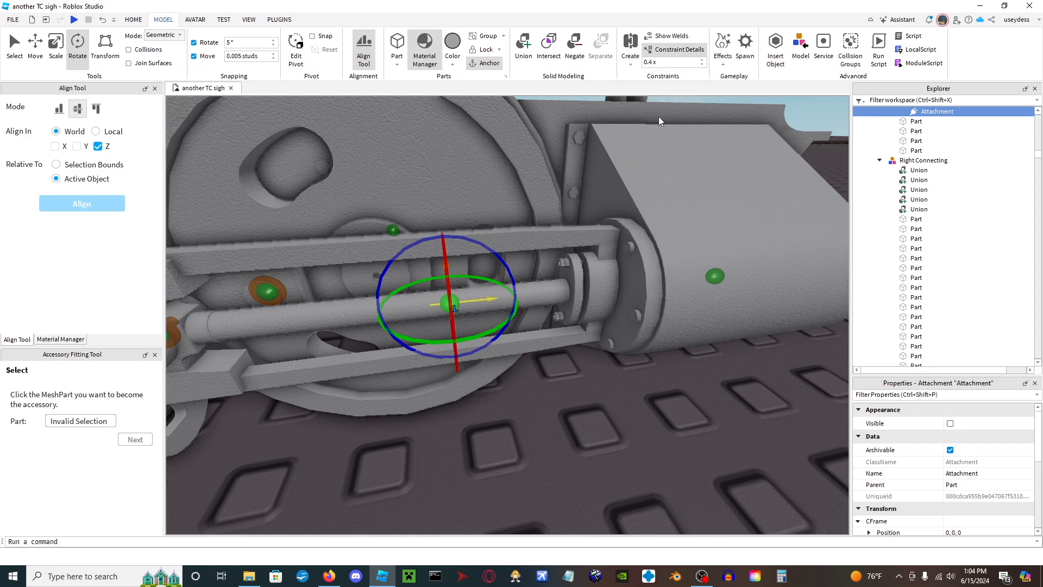
click(450, 302)
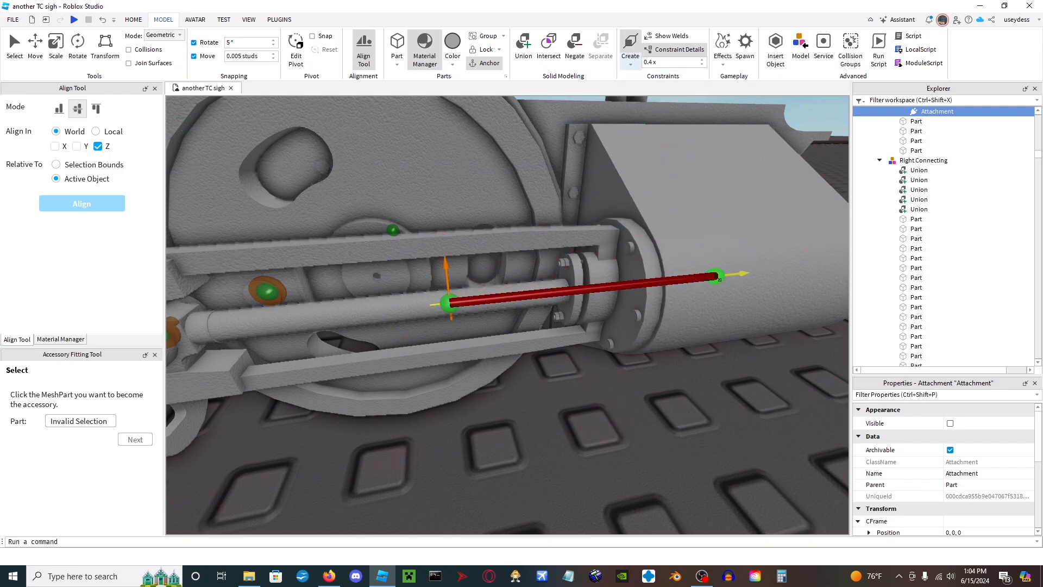
click(719, 279)
click(695, 429)
Start a playtest and get the avatar seated on the Front Bogie.
key(d)
right_drag(695, 429, 696, 429)
key(a)
key(s)
click(228, 19)
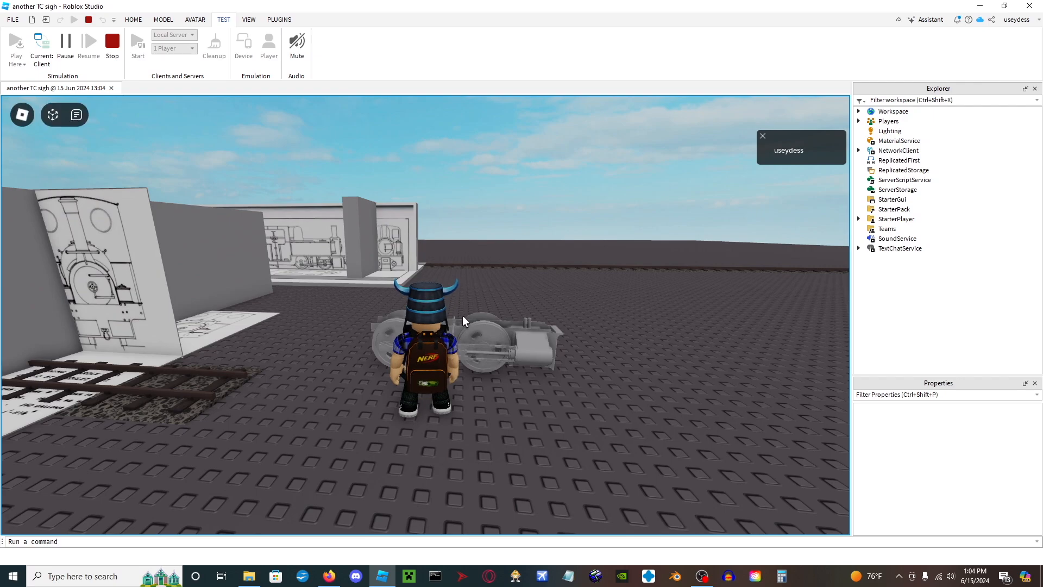
key(d)
key(a)
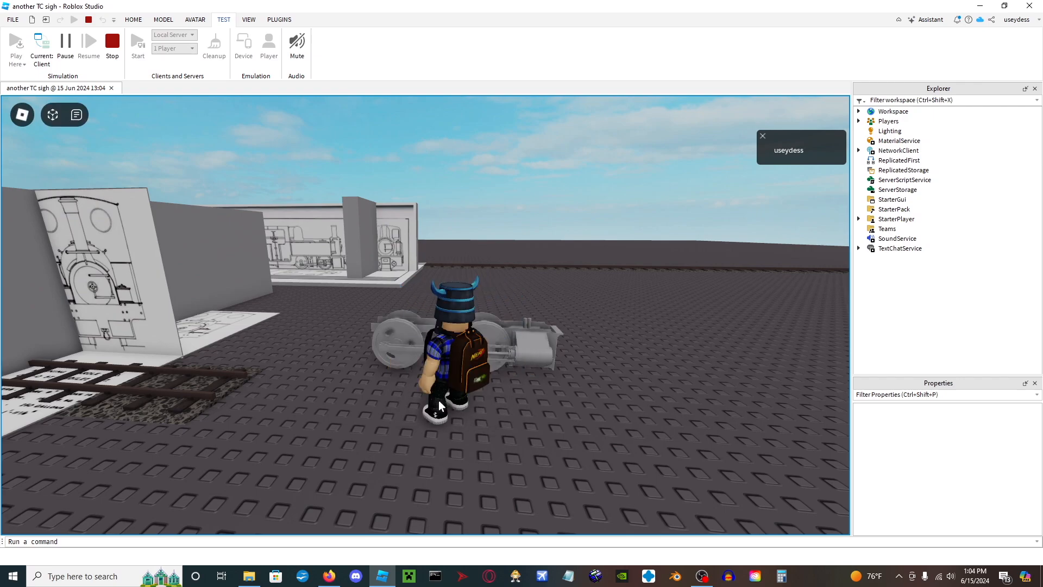
key(space)
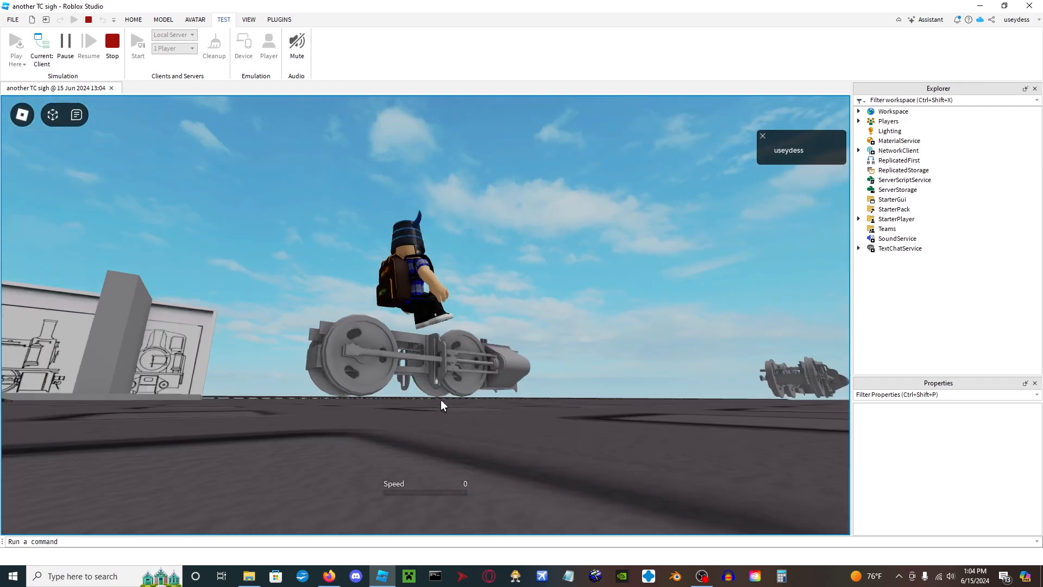
Drive the bogie forward and examine the motion of its wheels, side rods and piston from several sides.
right_drag(441, 400, 441, 400)
key(w)
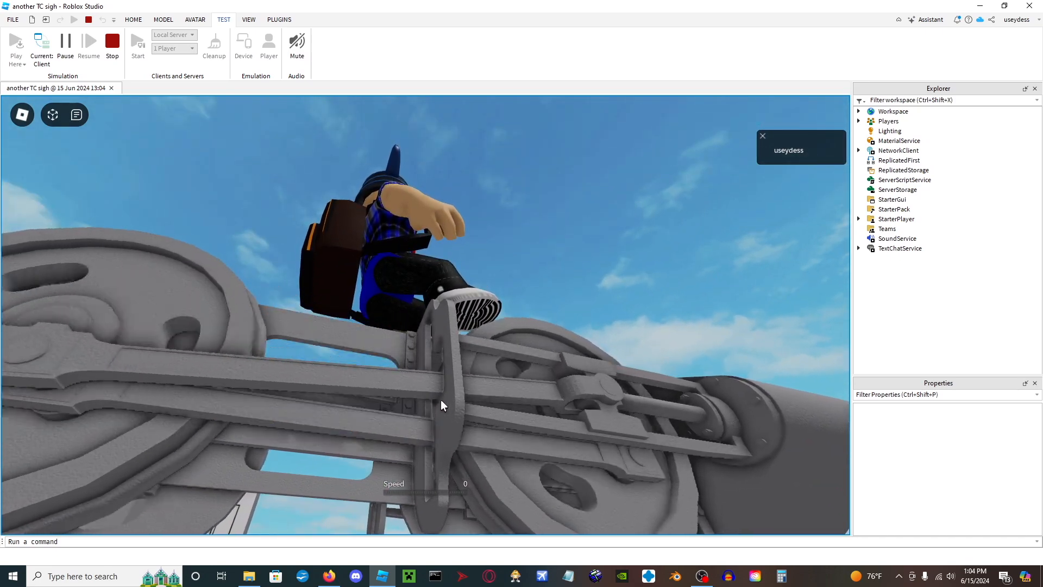
right_drag(441, 400, 441, 400)
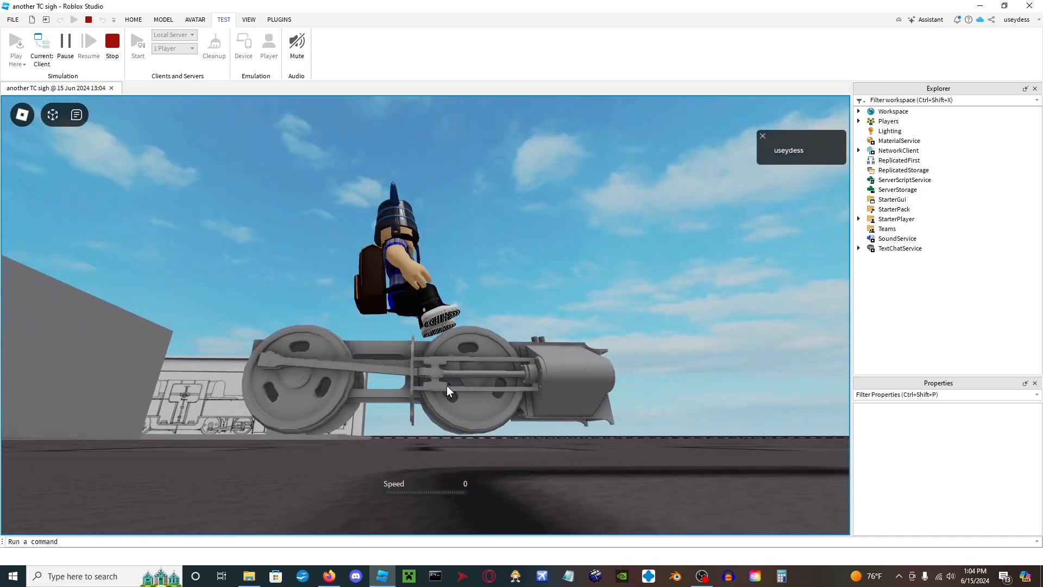
right_drag(324, 428, 325, 428)
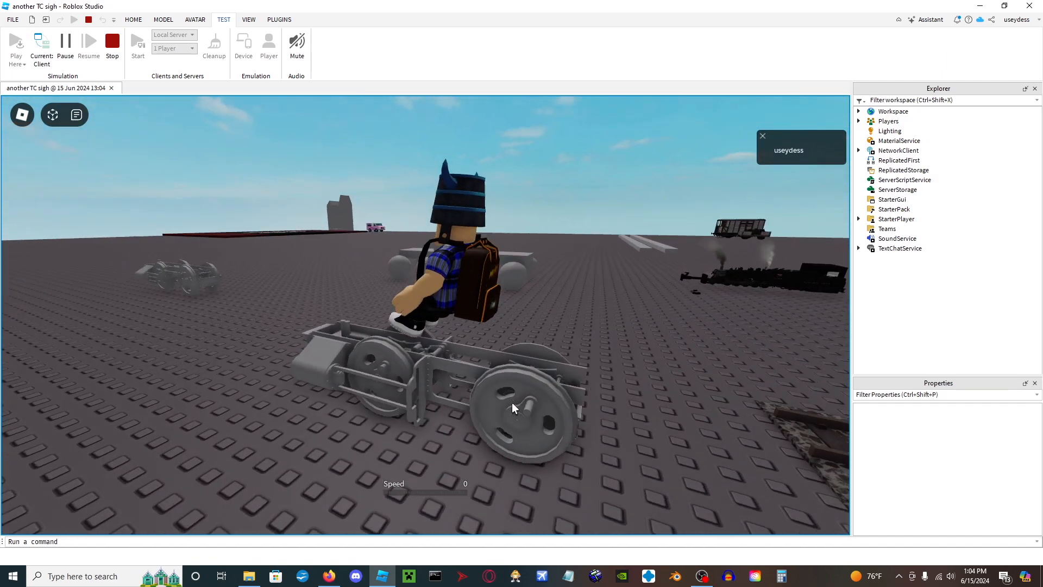
right_drag(512, 402, 512, 402)
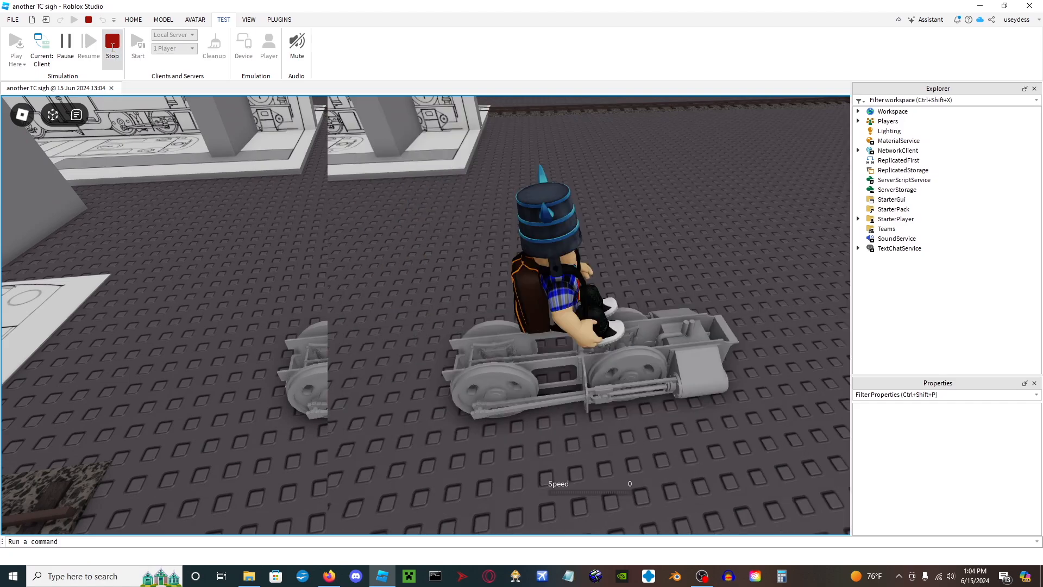
Stop the playtest and return to the side-rod joints at the Rear Axle's wheel in the editor.
right_drag(538, 293, 493, 268)
key(w)
click(163, 19)
key(d)
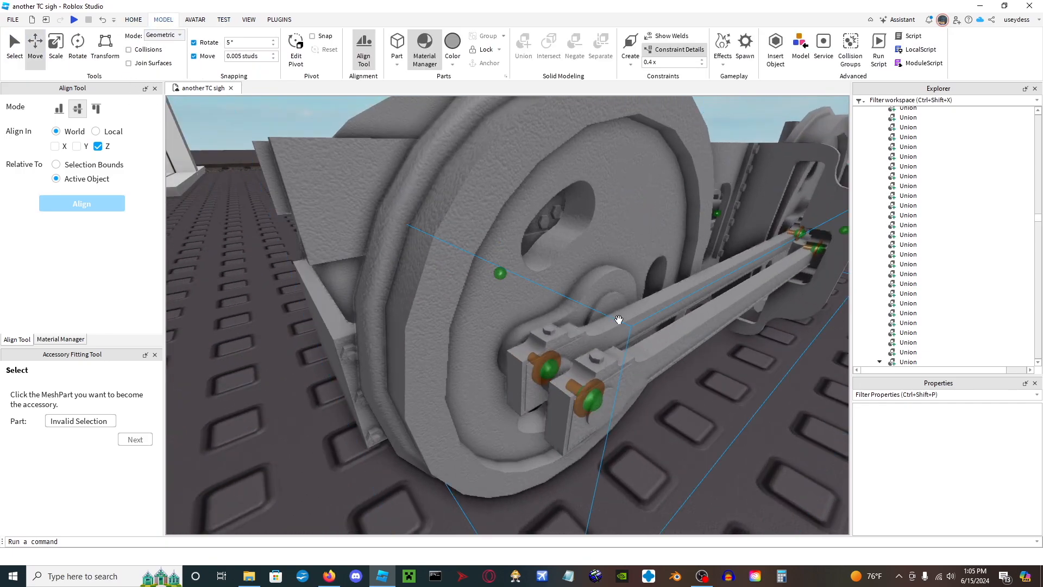
Insert an Attachment into the Left Coupling's end part beside the rear wheel.
key(a)
right_drag(619, 319, 618, 319)
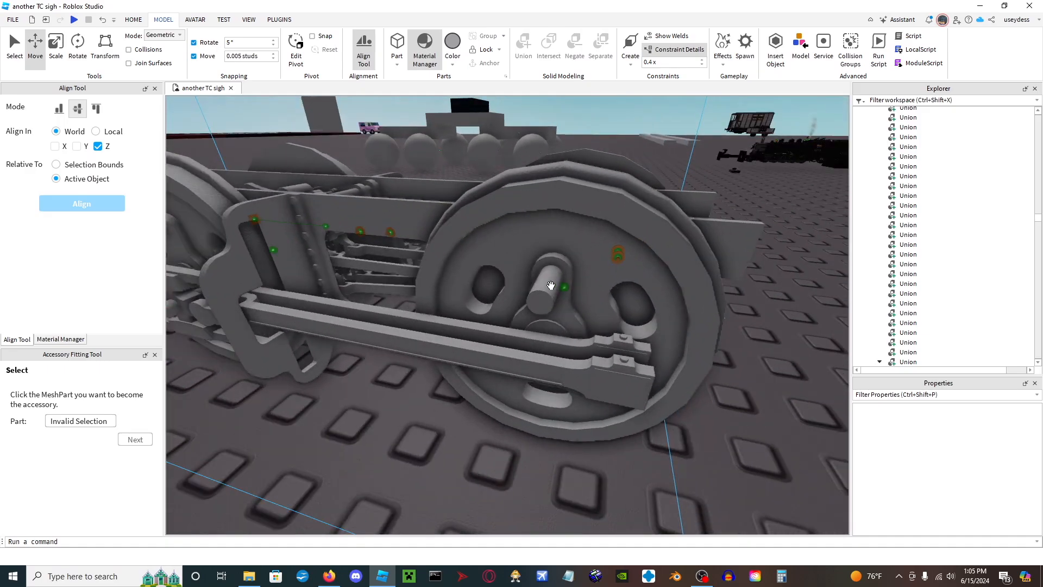
right_drag(554, 211, 554, 210)
right_drag(633, 302, 632, 302)
key(e)
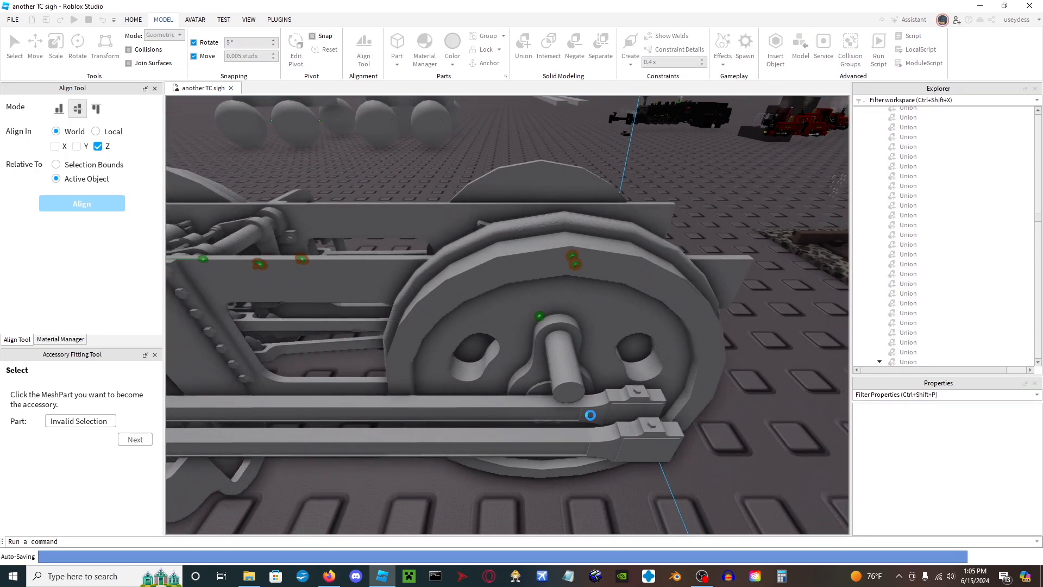
right_drag(600, 402, 600, 401)
key(a)
key(s)
key(w)
key(d)
key(w)
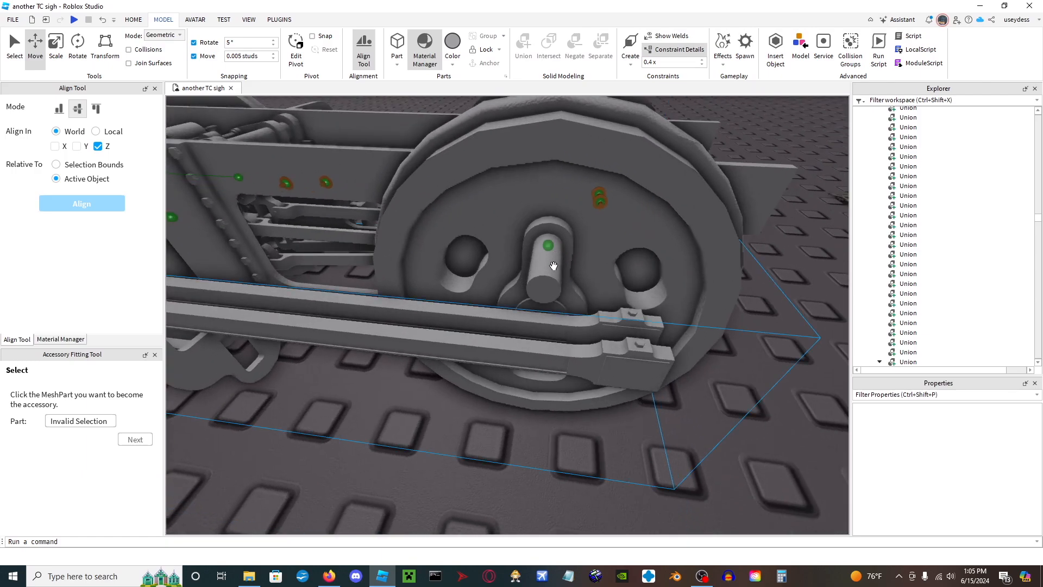
key(d)
right_drag(583, 305, 583, 305)
key(w)
click(440, 440)
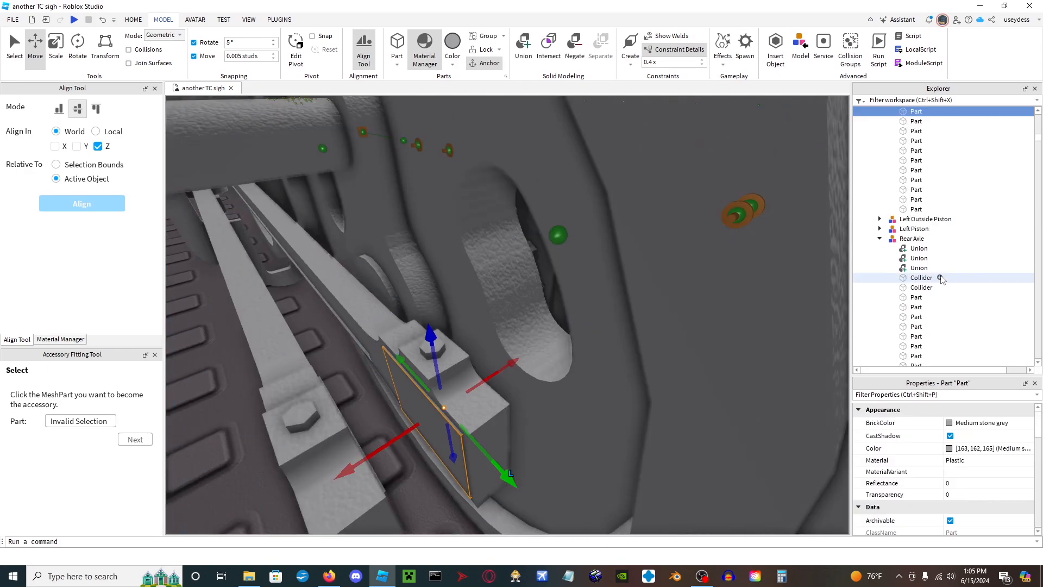
click(928, 113)
text(a)
click(907, 138)
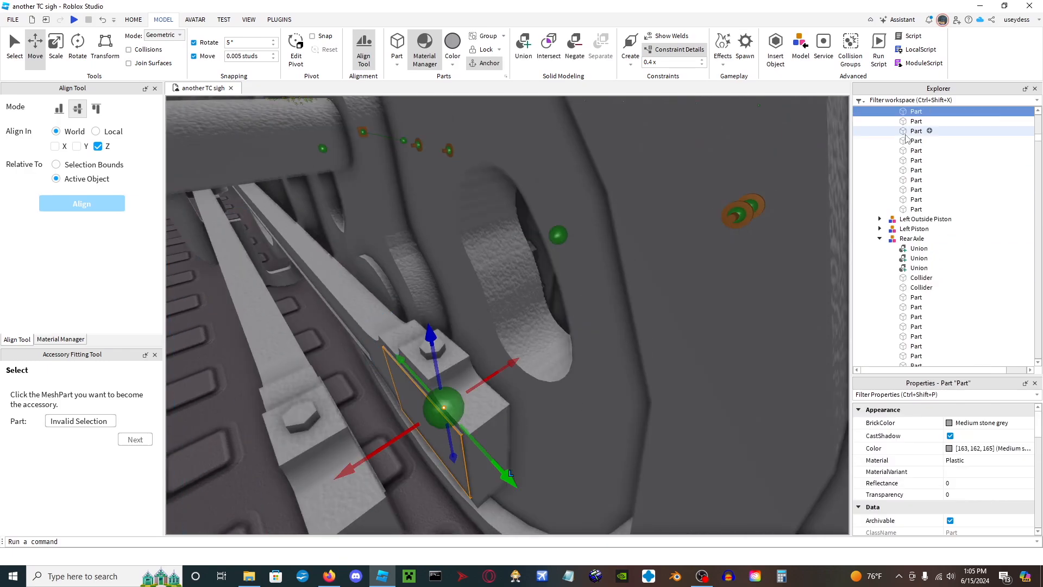
Rotate the Attachment on the Left Coupling's rear end to an orientation of -90, 0, 0.
click(78, 48)
right_drag(482, 324, 482, 324)
drag(568, 282, 610, 378)
scroll(554, 336, down, 5)
click(564, 491)
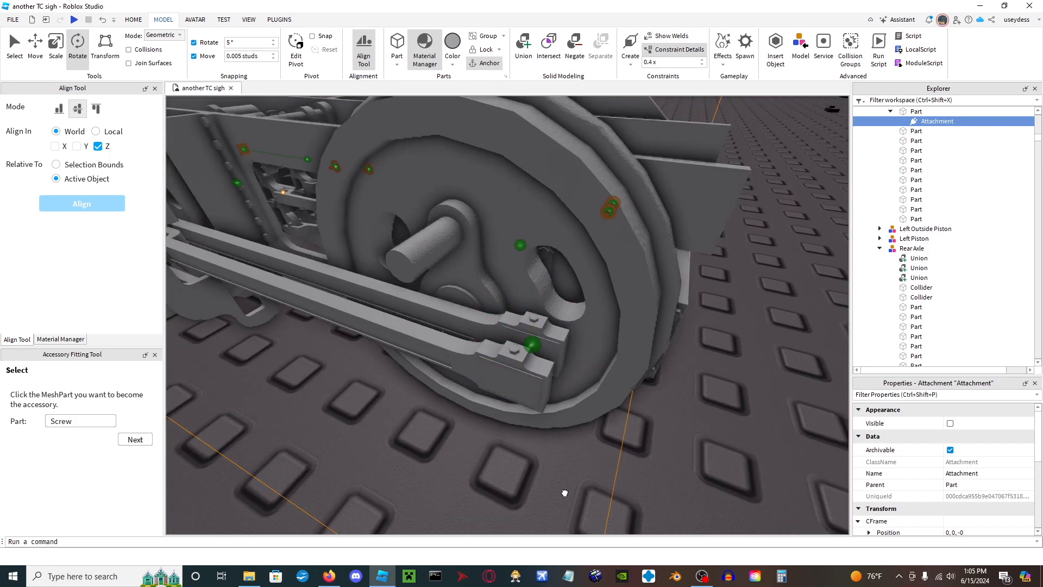
Insert an Attachment into the Rear Axle's crank pin part.
scroll(442, 298, up, 3)
right_drag(441, 298, 441, 298)
click(390, 236)
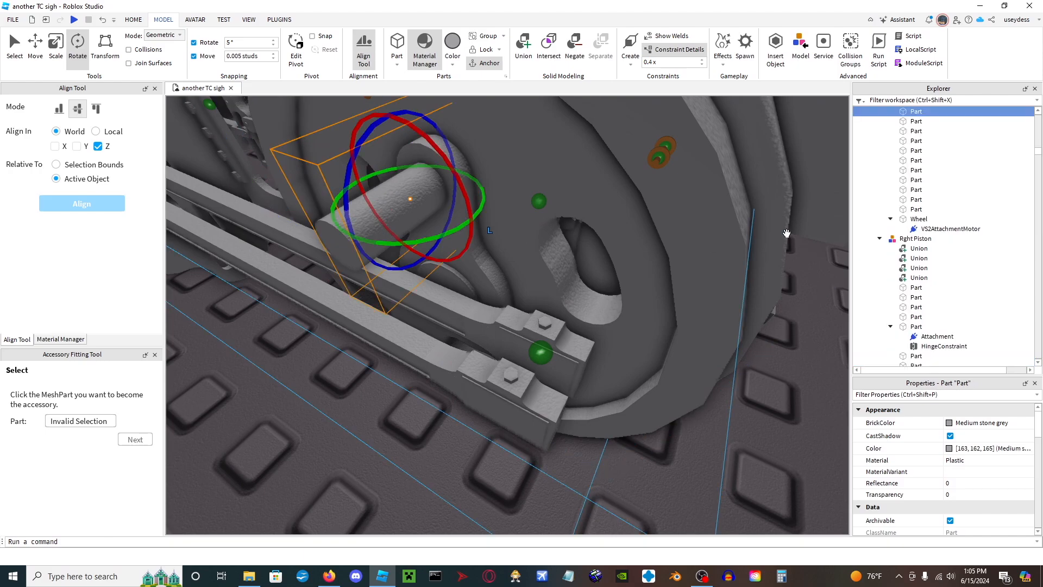
scroll(934, 172, up, 1)
click(929, 167)
click(937, 195)
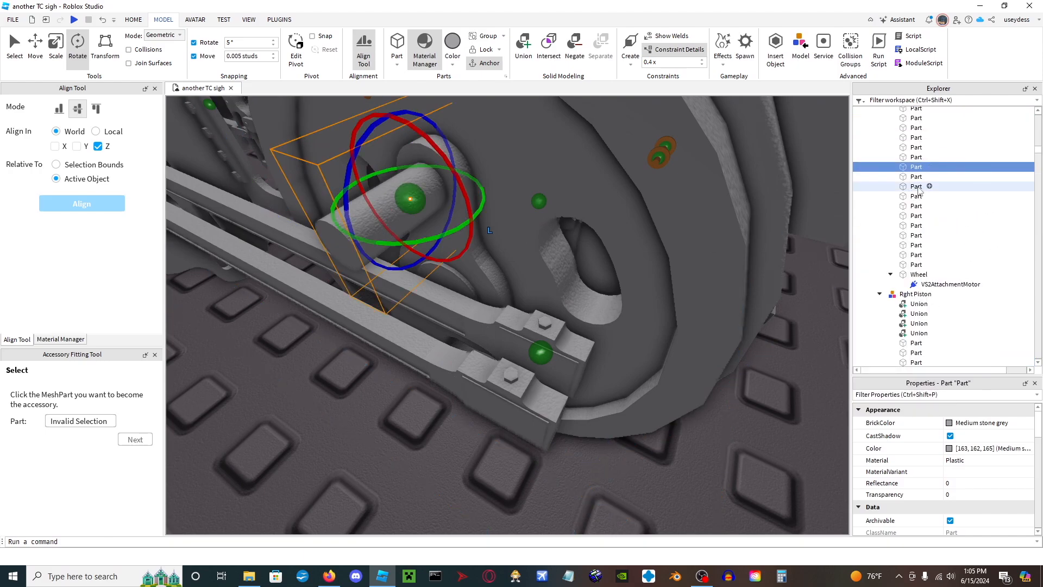
Rotate the rear crank pin's Attachment to a world orientation of 0, 0, 0, with its axis pointing along the pin.
drag(427, 141, 399, 282)
right_drag(399, 283, 406, 300)
drag(404, 293, 433, 166)
right_drag(464, 214, 515, 215)
key(d)
right_drag(577, 228, 577, 319)
key(w)
right_drag(427, 428, 434, 424)
key(a)
key(w)
right_drag(509, 339, 511, 345)
key(d)
key(w)
key(s)
key(w)
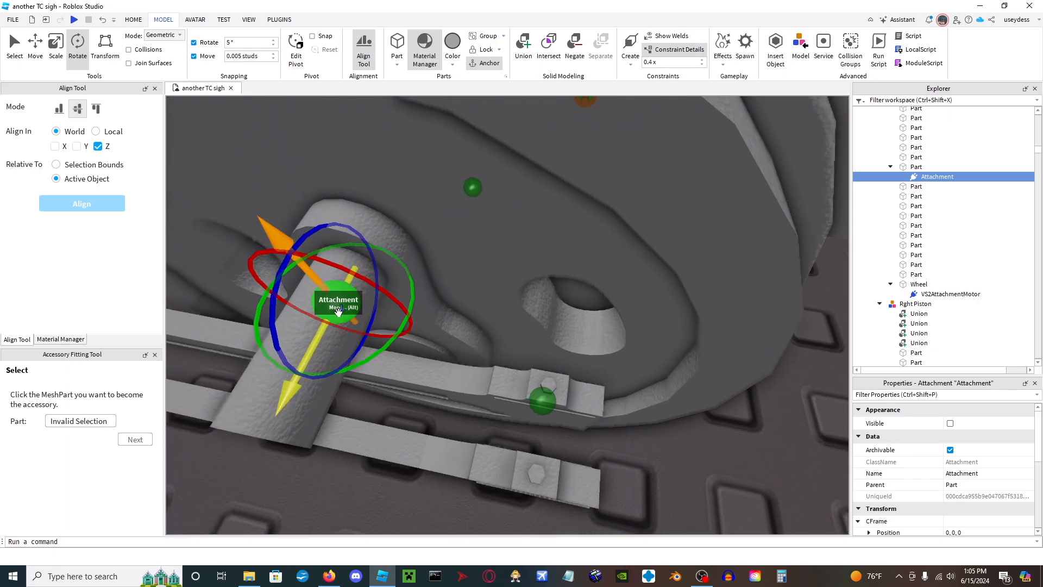
Set the rear crank pin Attachment's world X position to -37.7 to match the coupling rod's Attachment.
click(536, 396)
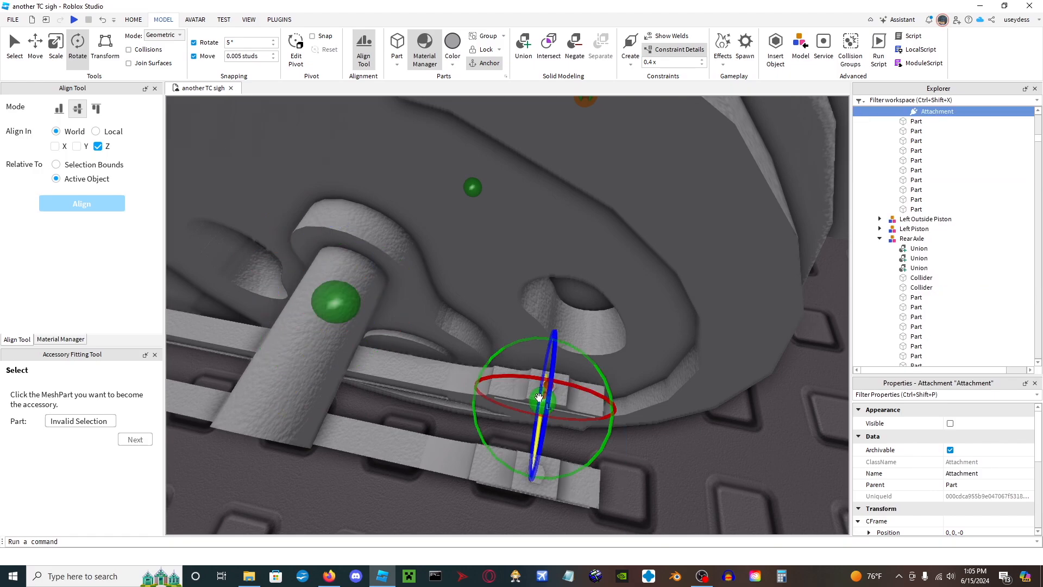
scroll(896, 489, down, 3)
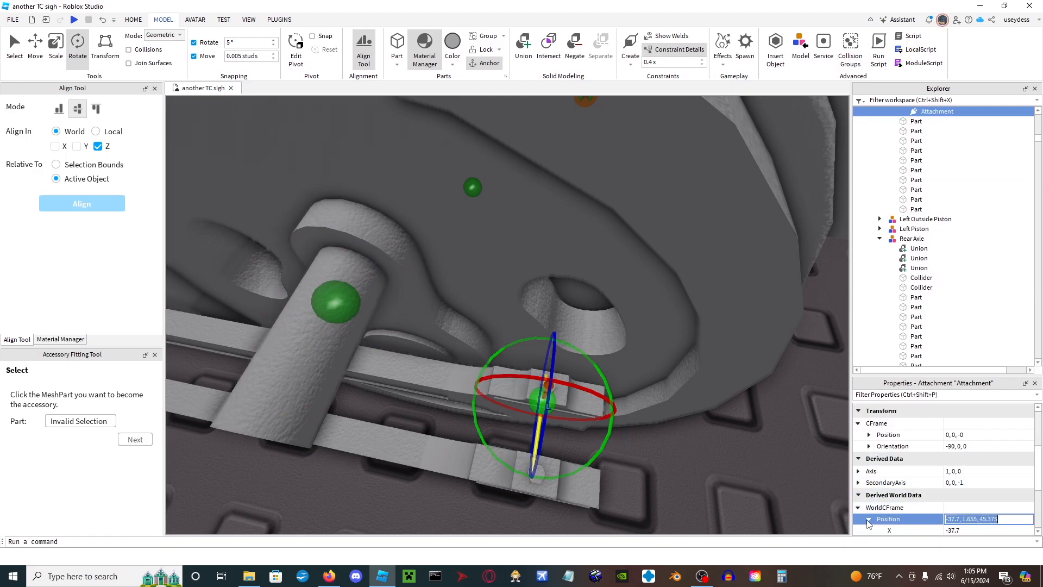
scroll(868, 524, down, 3)
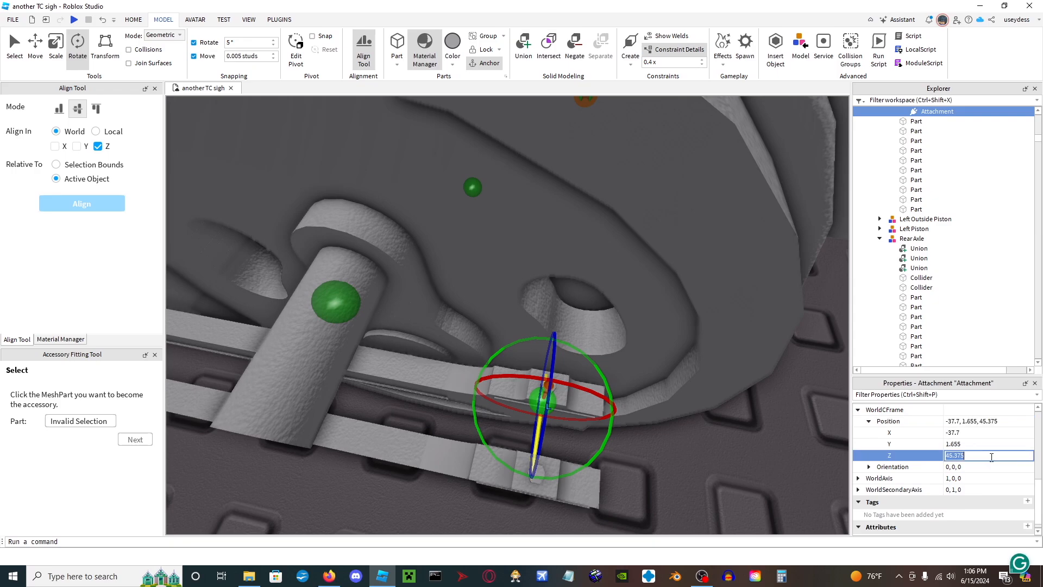
key(Return)
right_drag(488, 438, 494, 439)
key(ctrl+z)
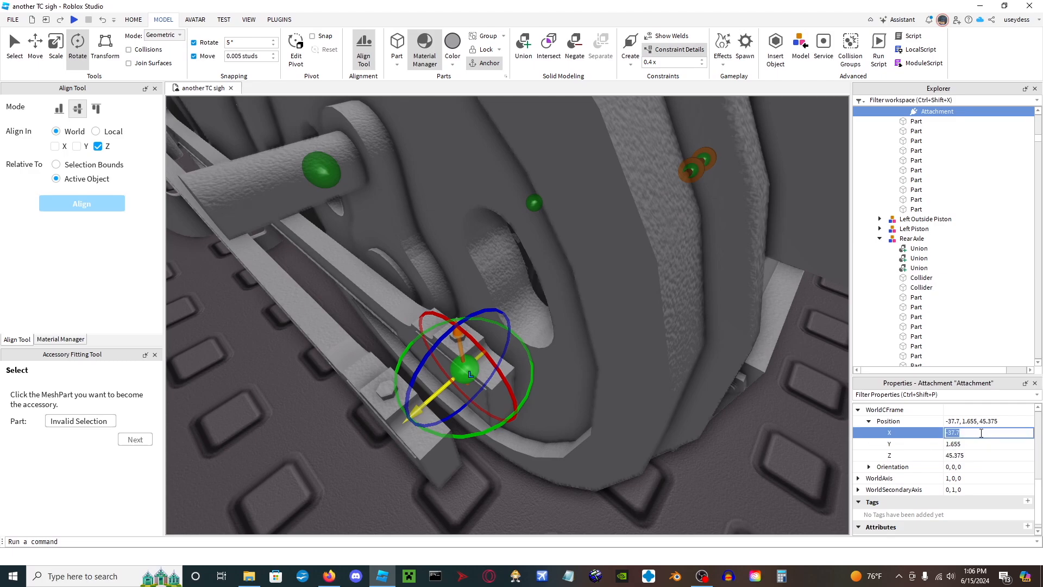
click(304, 172)
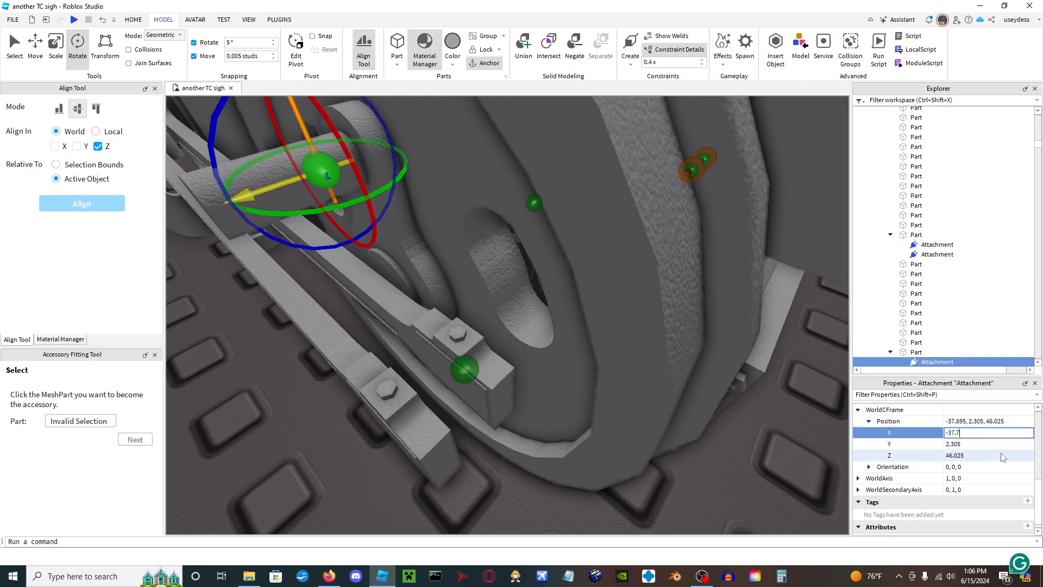
middle_drag(380, 288, 554, 397)
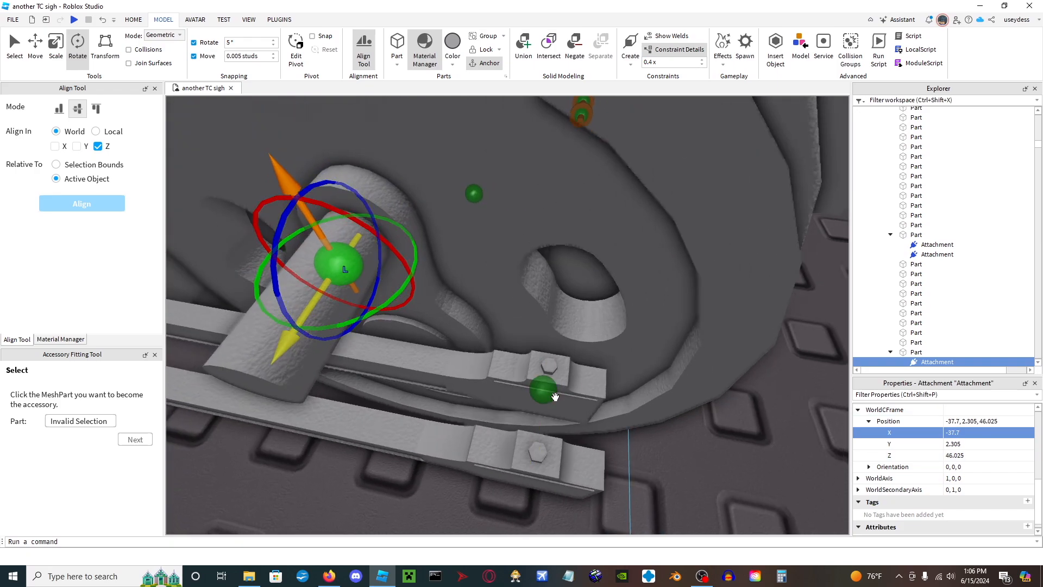
Create a hinge constraint from the Left Coupling's rear Attachment to the rear crank pin's Attachment.
click(549, 389)
click(637, 62)
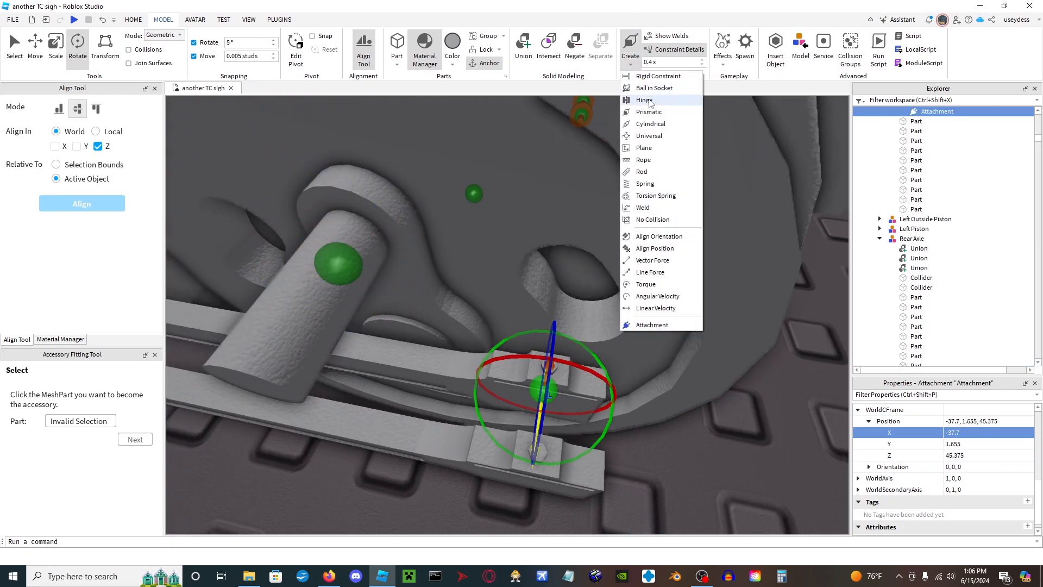
click(645, 100)
click(338, 264)
click(689, 445)
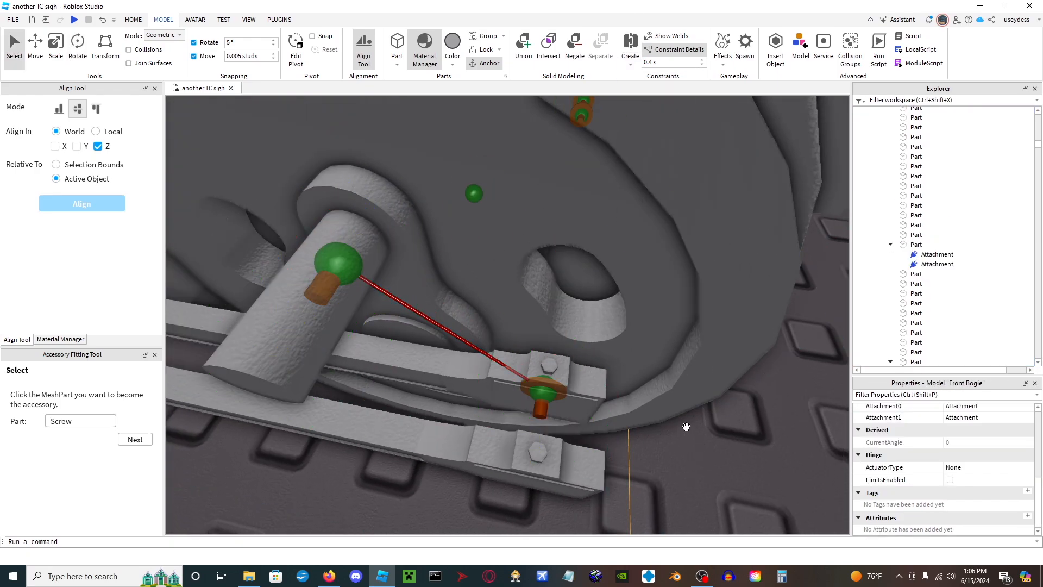
Insert an Attachment into the Left Coupling's end part beside the front wheel.
scroll(686, 428, down, 5)
right_drag(687, 427, 688, 430)
scroll(688, 429, up, 1)
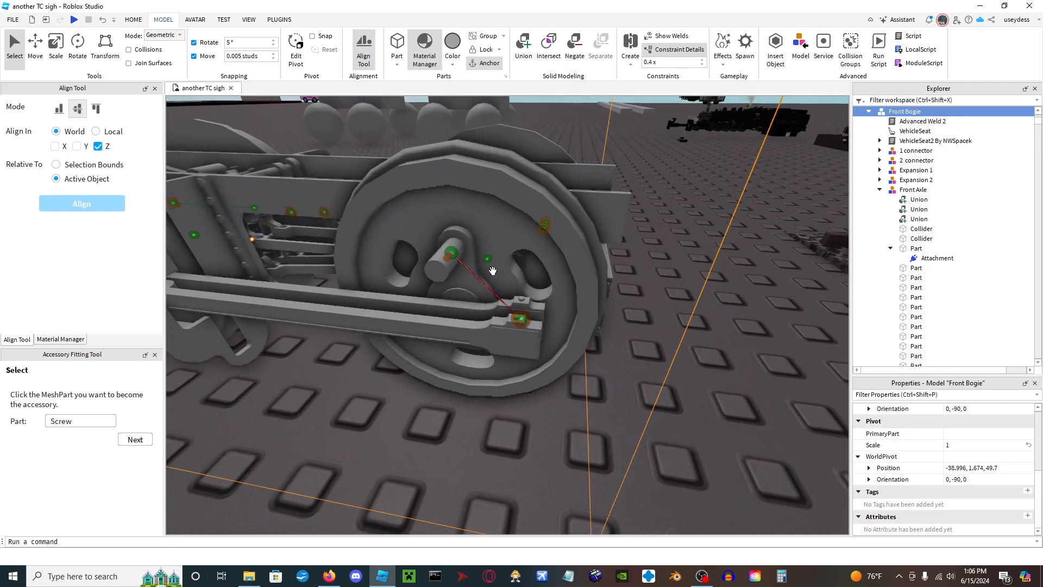
key(a)
right_drag(493, 270, 493, 271)
key(w)
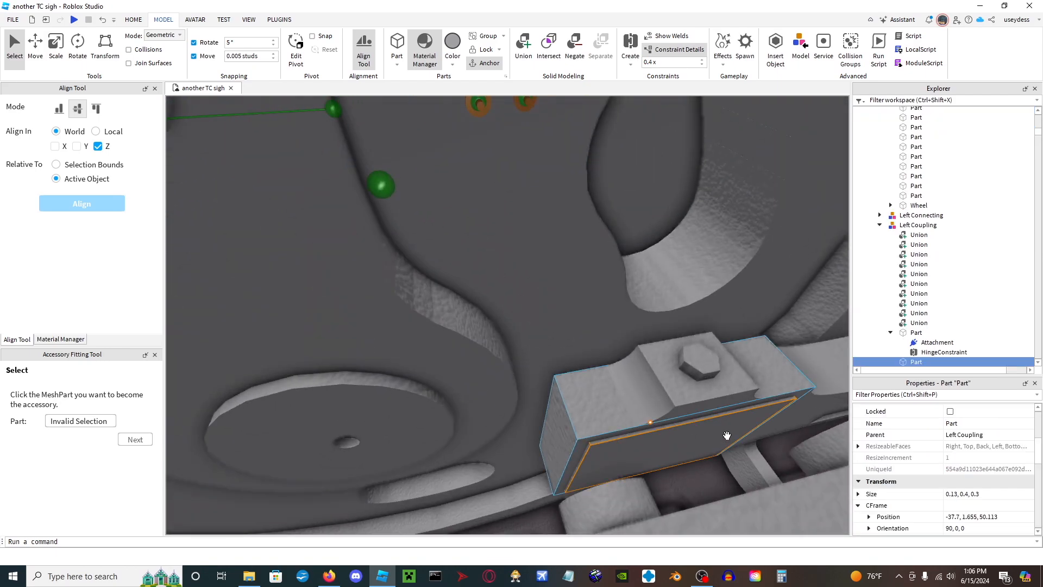
scroll(936, 349, down, 5)
click(905, 278)
text(a)
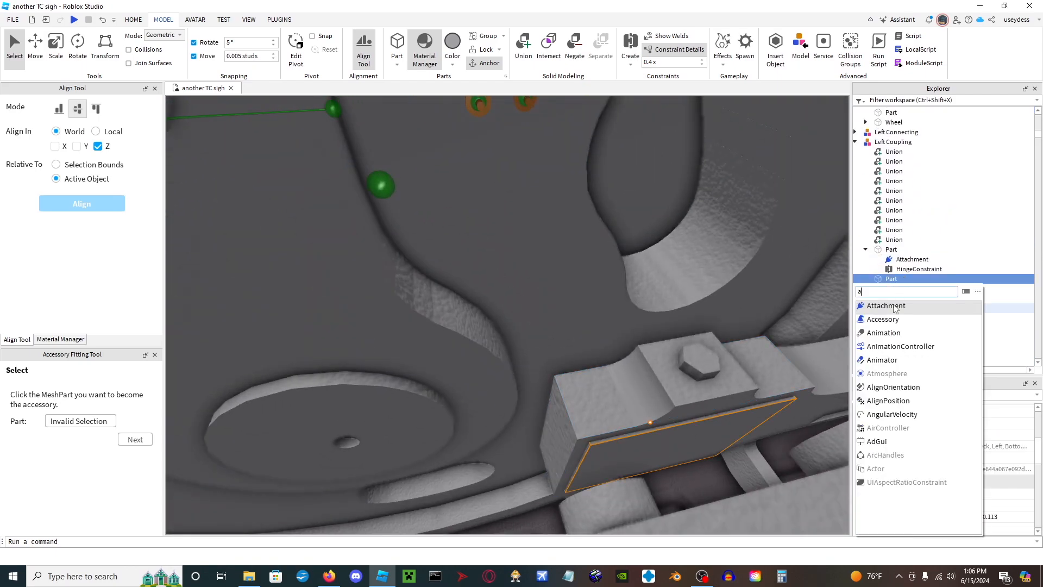
click(895, 308)
Rotate the Attachment on the Left Coupling's front end to an orientation of -90, 0, 0.
key(ctrl+4)
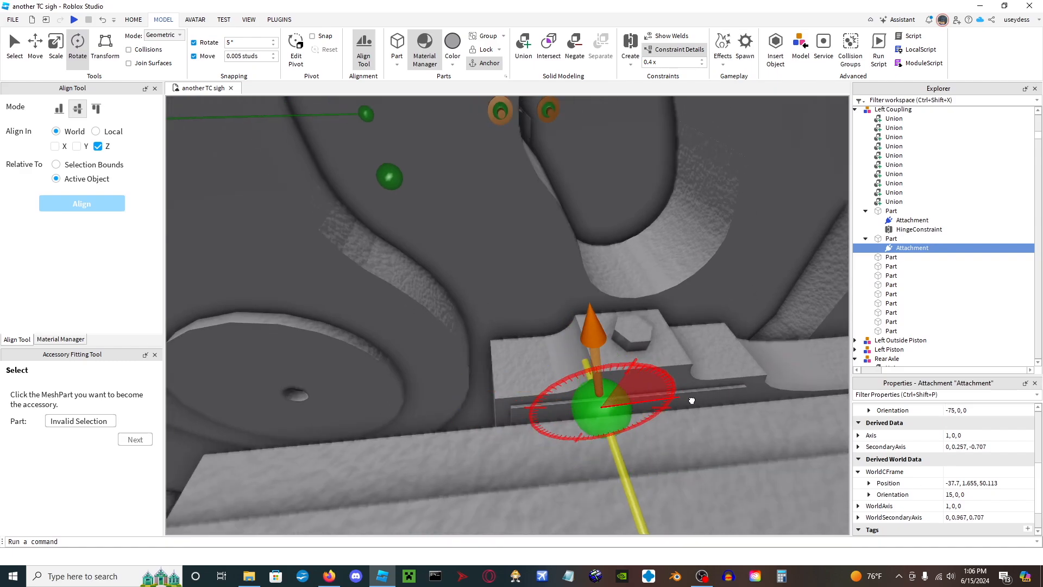
drag(692, 401, 630, 271)
right_drag(628, 244, 629, 250)
scroll(629, 249, down, 5)
right_drag(661, 324, 661, 324)
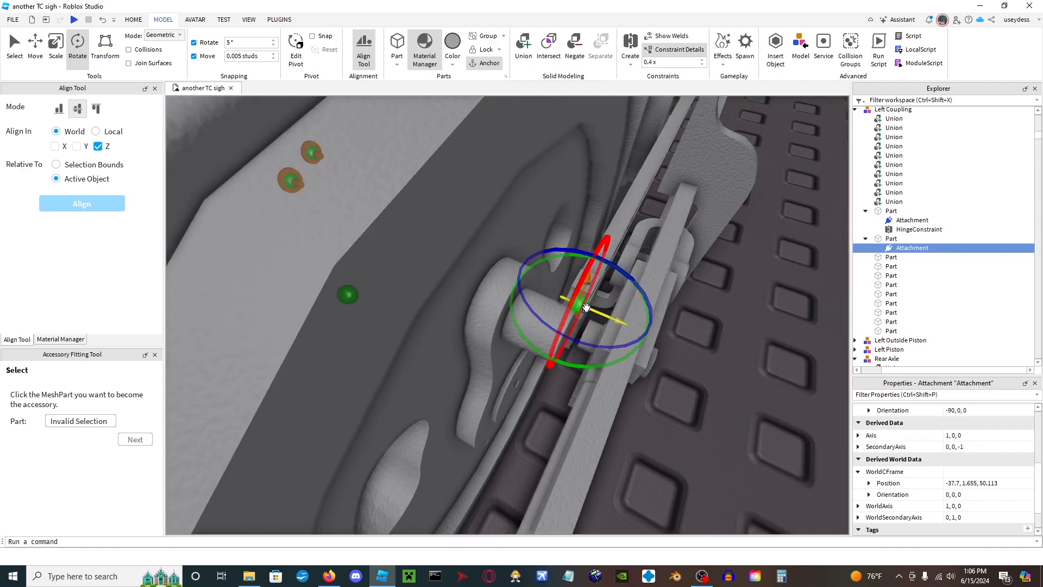
scroll(586, 308, down, 5)
click(674, 439)
Insert an Attachment into the Front Axle's crank pin part.
right_drag(674, 439, 673, 439)
scroll(673, 439, up, 5)
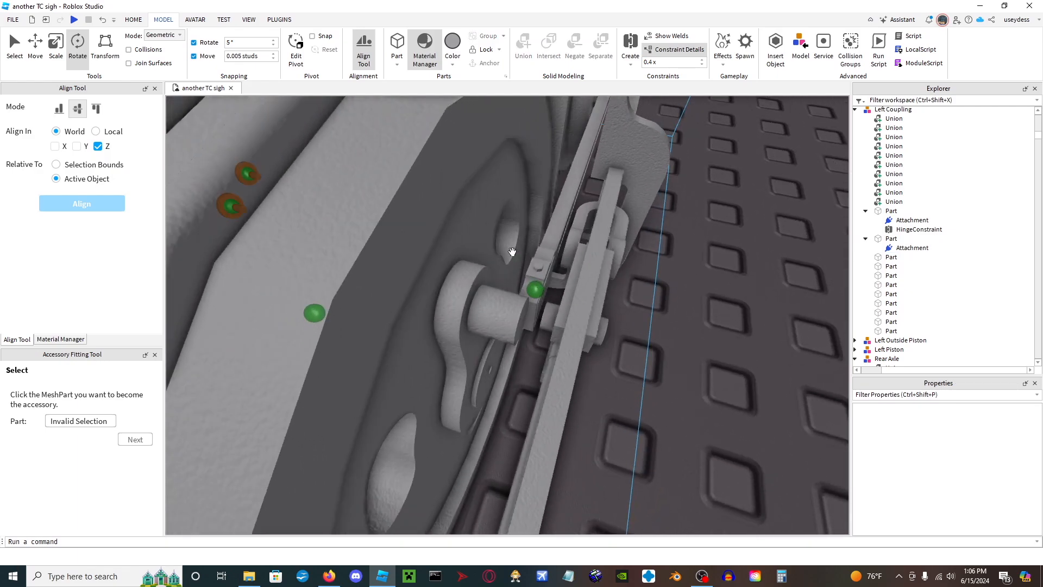
click(495, 307)
right_drag(494, 302, 494, 302)
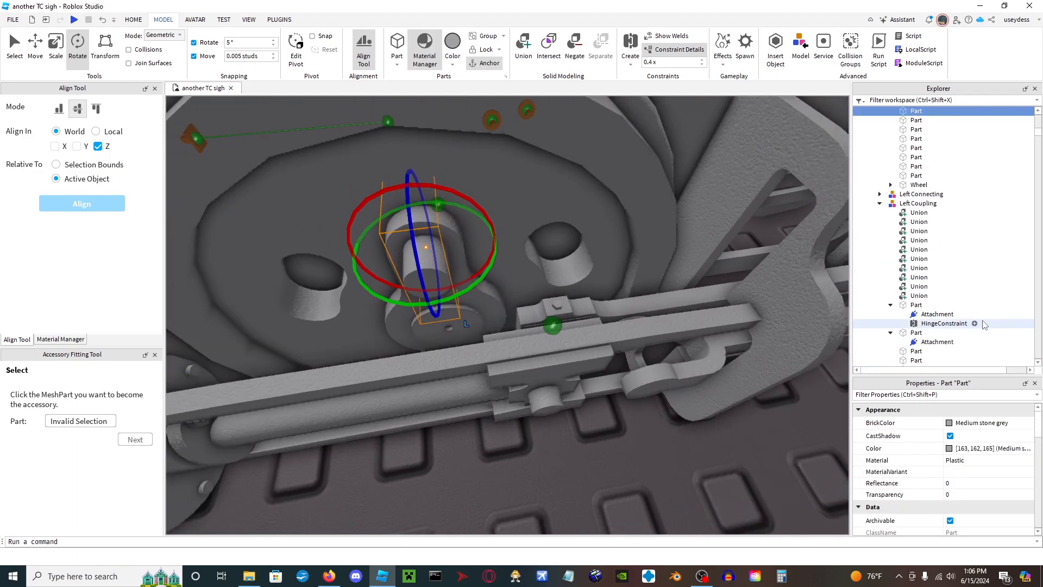
scroll(941, 215, up, 2)
click(929, 189)
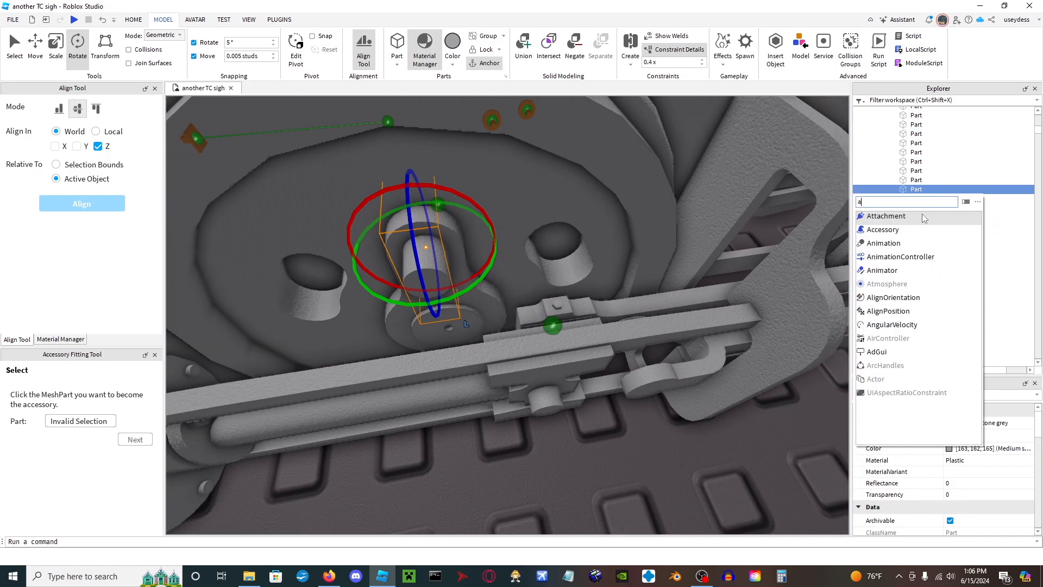
click(935, 211)
Rotate the front crank pin's Attachment to a world orientation of 0, 0, 0, with its axis pointing along the pin.
right_drag(586, 199, 586, 199)
drag(461, 169, 451, 166)
right_drag(451, 166, 452, 165)
drag(398, 282, 397, 282)
key(s)
right_drag(393, 283, 392, 282)
key(e)
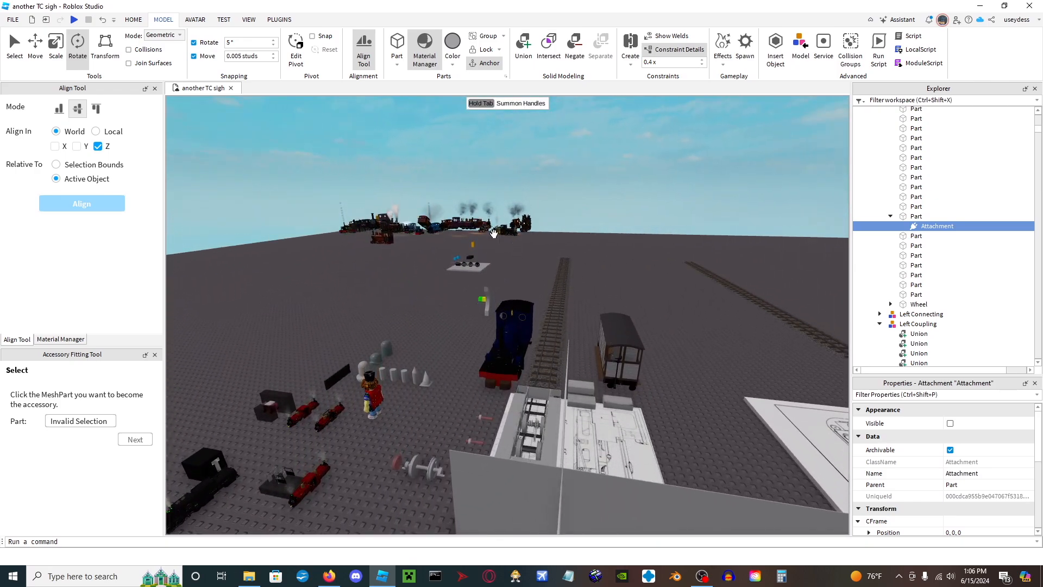
key(w)
right_drag(523, 248, 524, 248)
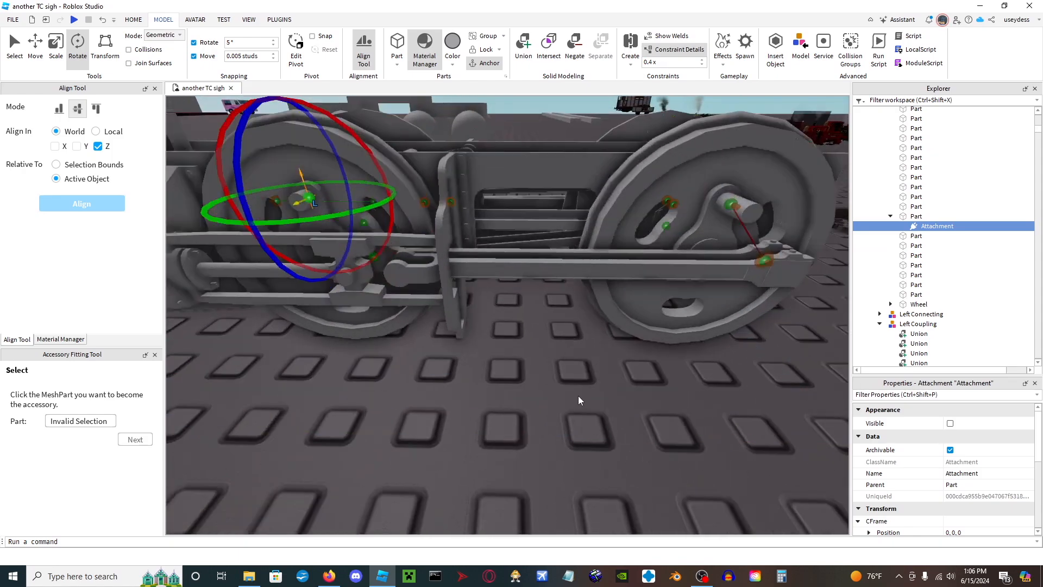
click(594, 420)
Set the front crank pin Attachment's world X position to -37.7 to match the coupling rod's front Attachment.
key(w)
right_drag(594, 420, 591, 416)
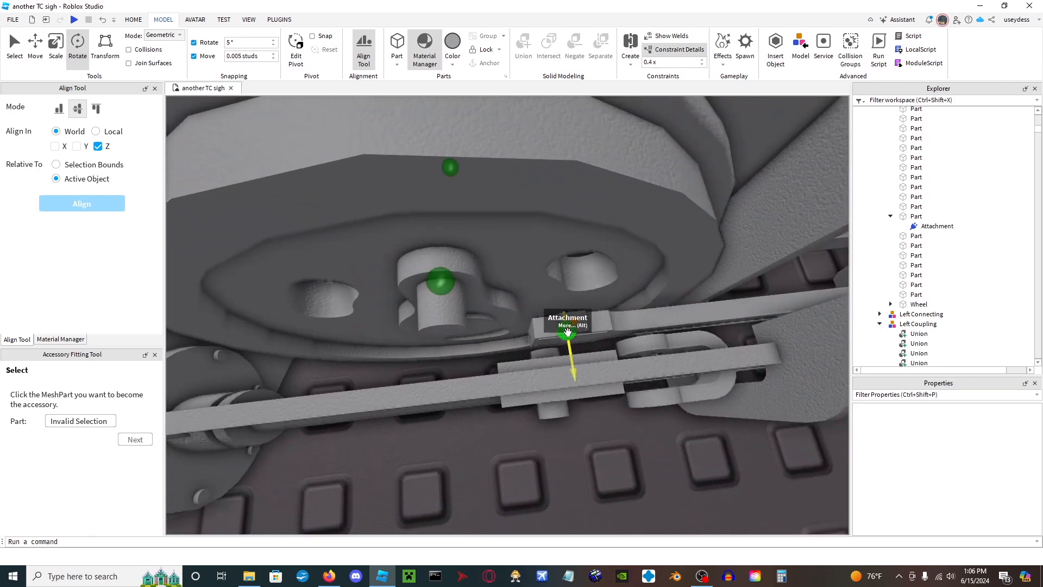
click(567, 326)
scroll(935, 463, down, 6)
click(876, 458)
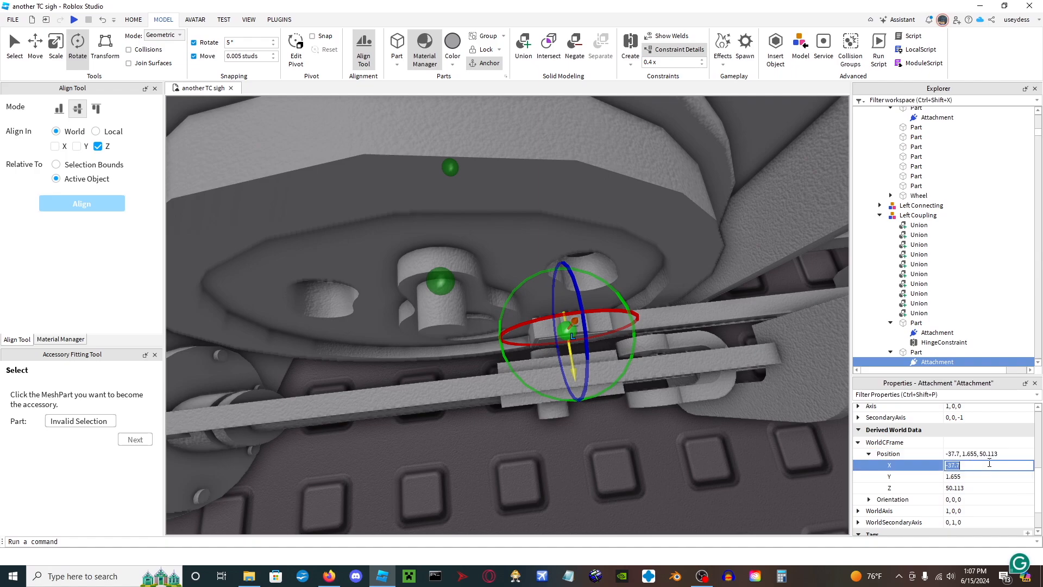
click(453, 279)
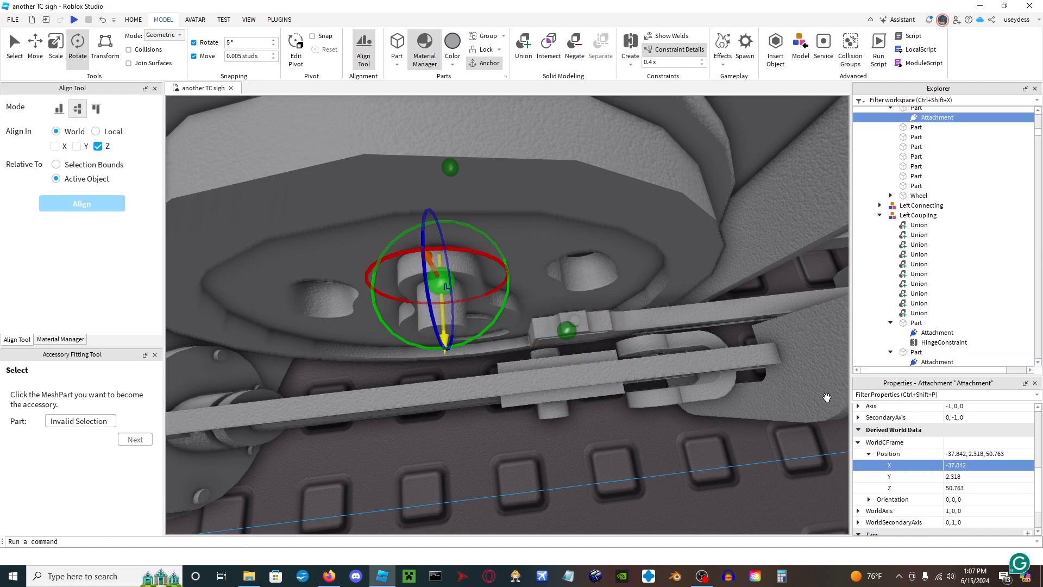
key(Return)
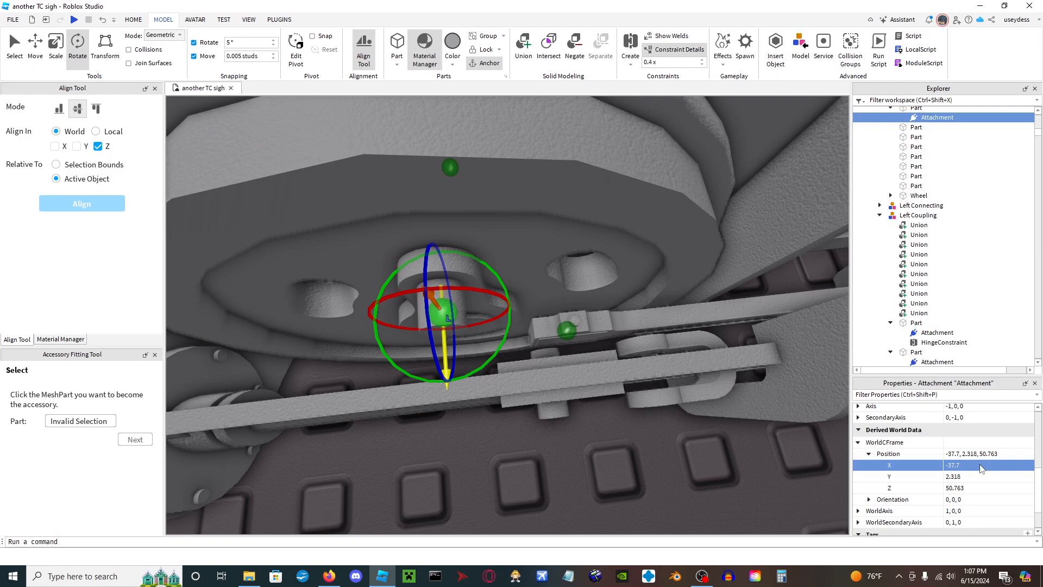
right_drag(662, 409, 659, 408)
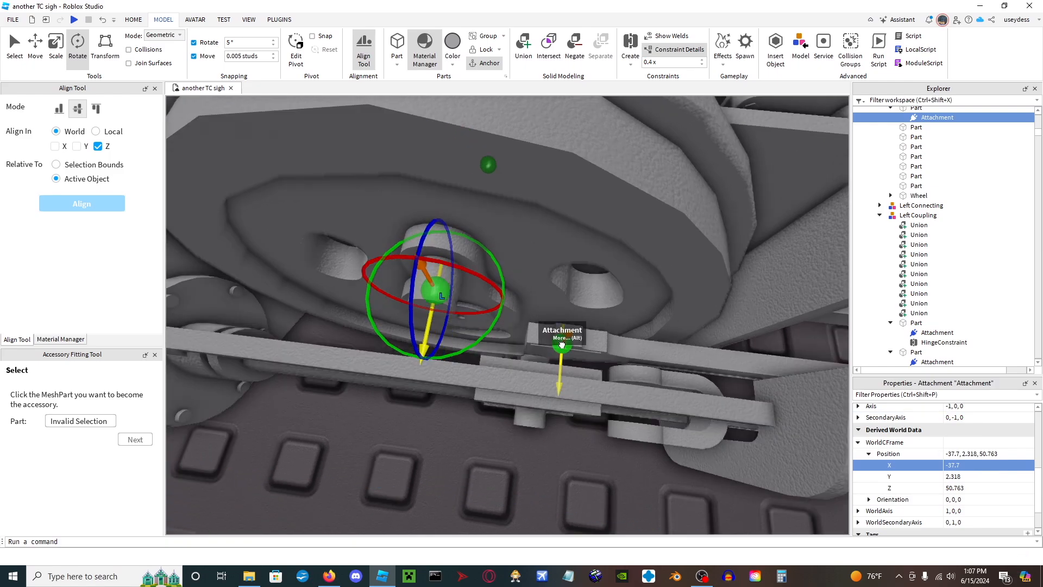
Create a hinge constraint from the Left Coupling's front Attachment to the front crank pin's Attachment.
click(563, 345)
right_drag(563, 344, 562, 344)
click(631, 44)
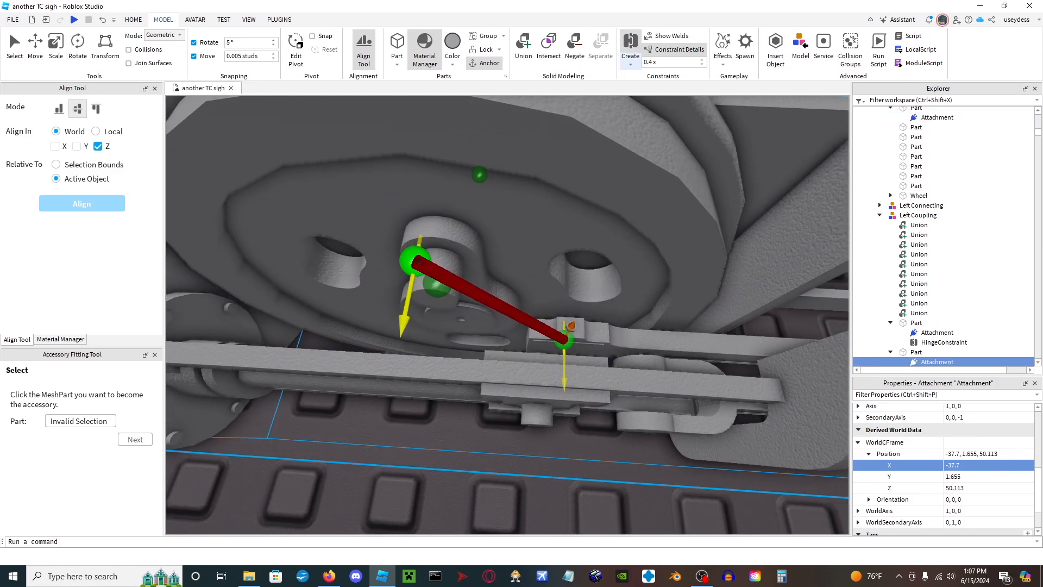
click(437, 280)
click(441, 451)
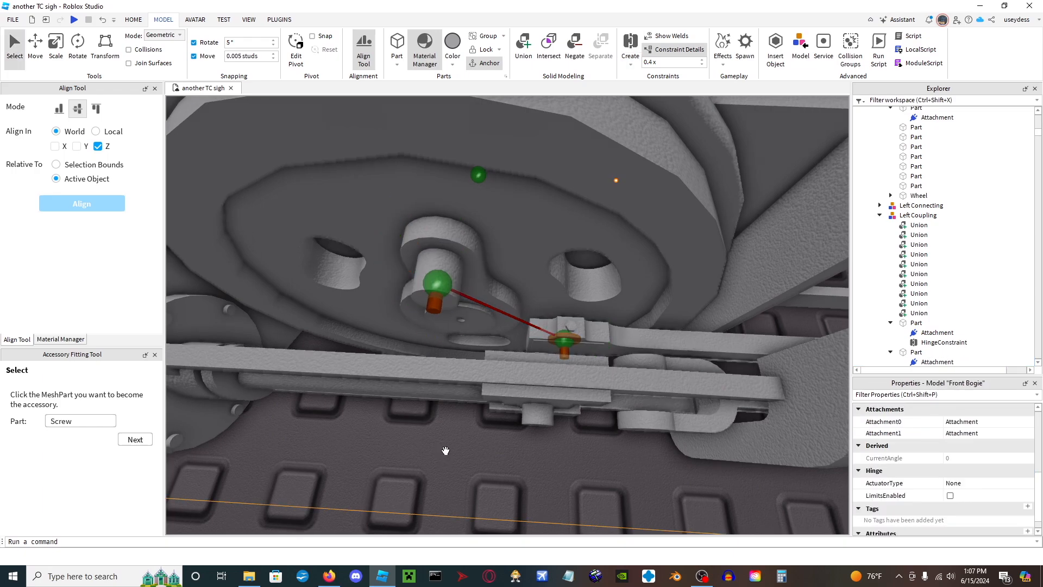
scroll(509, 375, down, 3)
right_drag(509, 374, 509, 374)
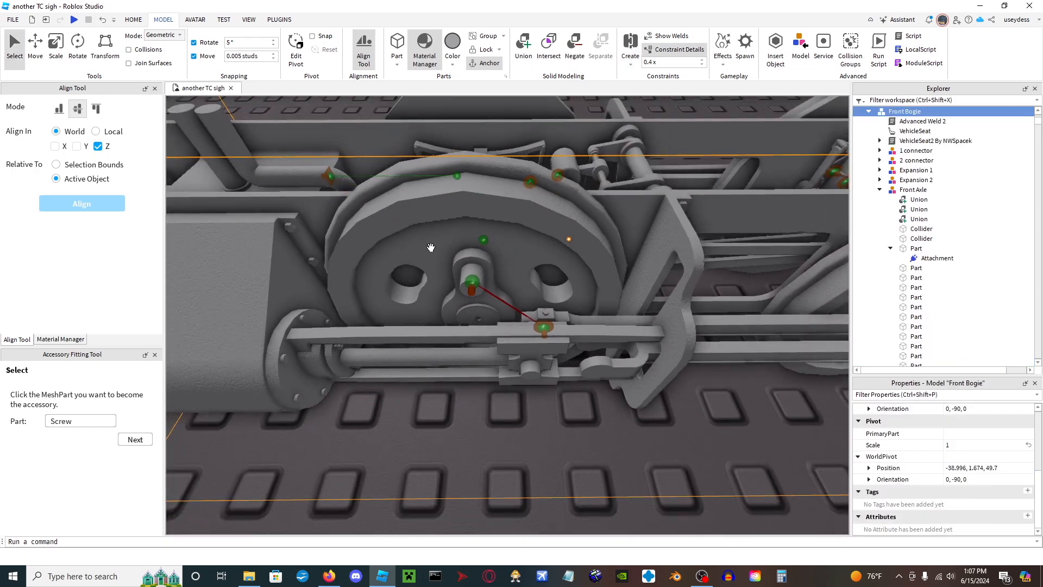
Insert an Attachment into the part at the Left Connecting rod's rear end.
scroll(431, 247, down, 4)
right_drag(430, 247, 429, 248)
key(d)
scroll(498, 343, up, 3)
scroll(561, 407, down, 8)
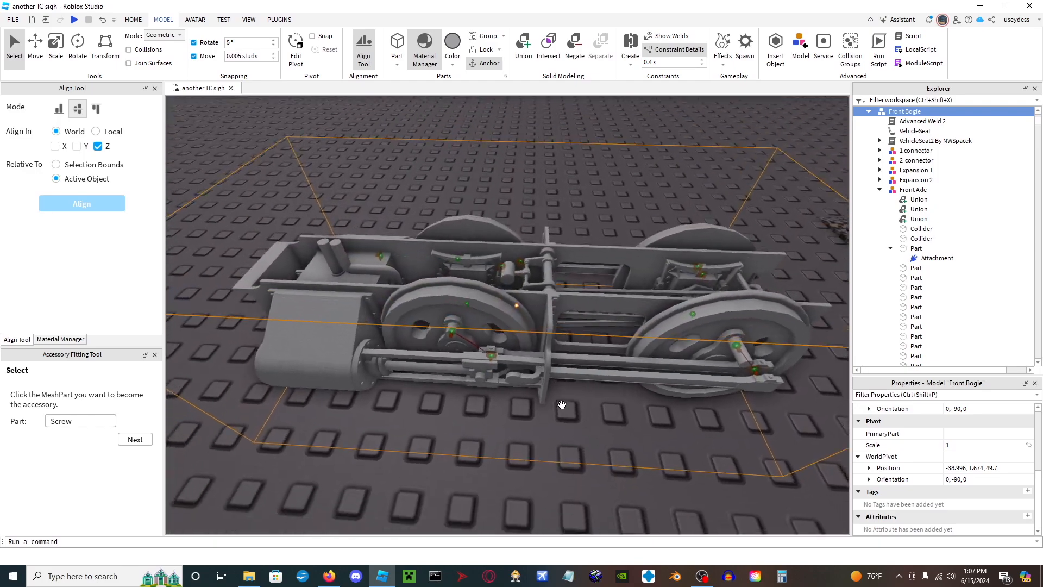
key(w)
right_drag(562, 405, 562, 405)
key(d)
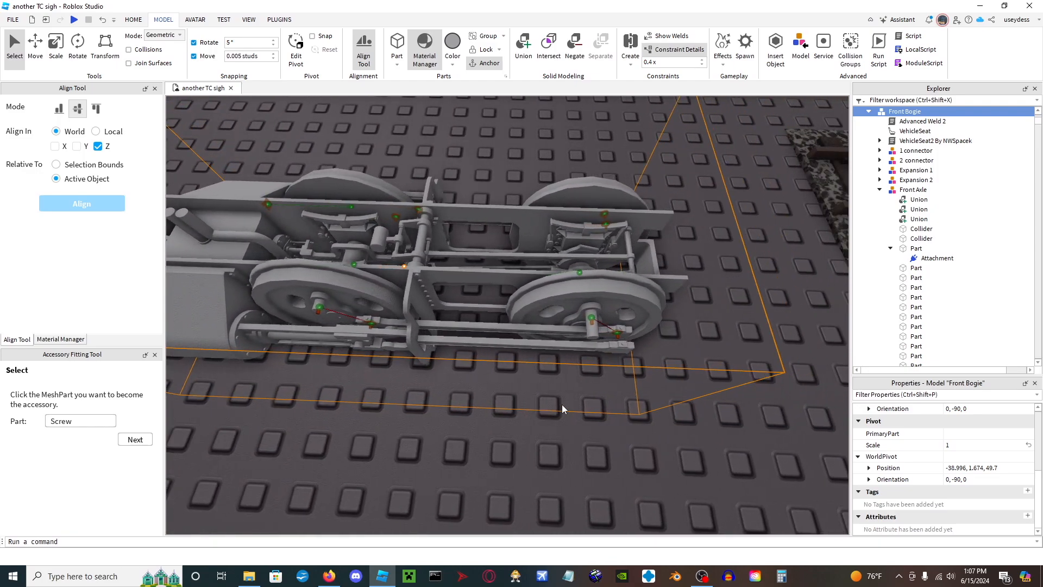
scroll(563, 408, up, 5)
click(516, 295)
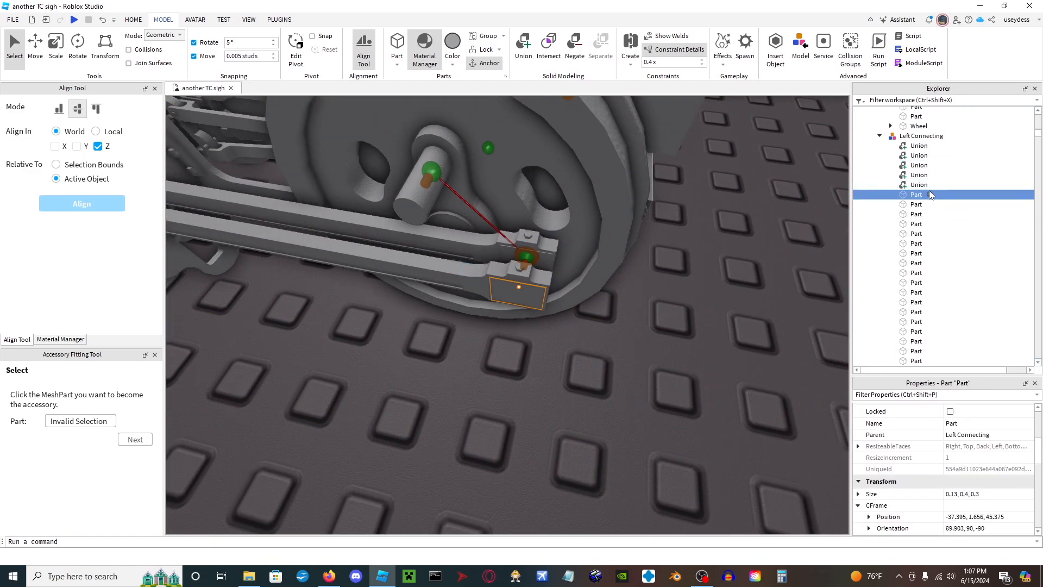
click(930, 195)
click(933, 222)
click(934, 205)
Add a second Attachment to the rear wheel's left crank pin and move it outward along the pin.
scroll(254, 137, up, 3)
drag(650, 333, 650, 305)
right_drag(650, 306, 650, 305)
click(223, 309)
scroll(223, 310, down, 3)
scroll(934, 163, up, 1)
click(932, 140)
click(934, 167)
drag(387, 254, 419, 147)
key(ctrl+z)
key(ctrl+2)
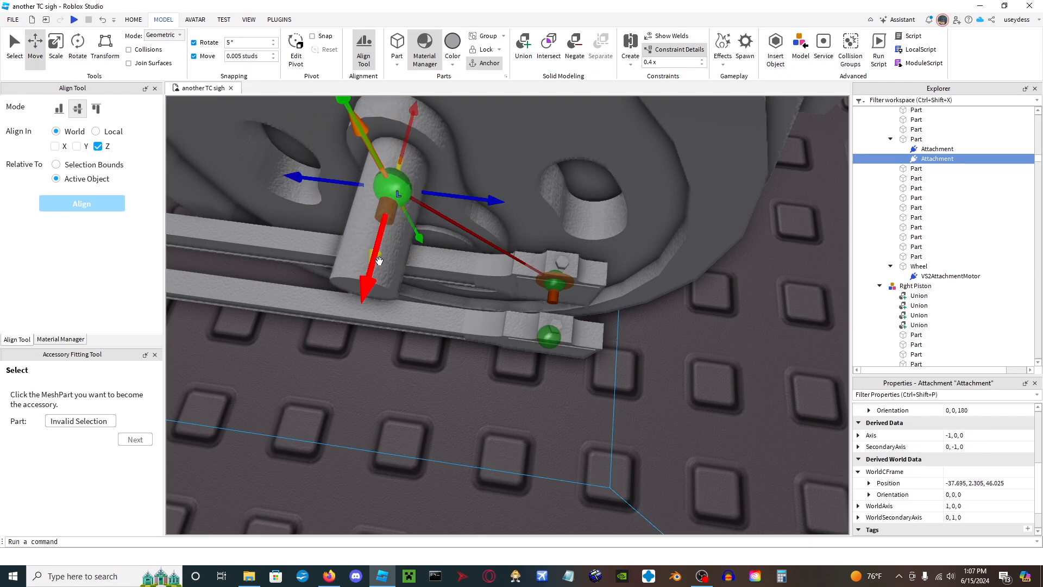
Create a hinge constraint from the Left Connecting rod's rear Attachment to the crank pin's outer Attachment.
click(550, 337)
click(630, 43)
click(378, 239)
Match the crank pin's outer Attachment to the Left Connecting rod's rear Attachment at world X position -37.395.
click(550, 341)
click(869, 483)
scroll(924, 478, down, 2)
click(952, 456)
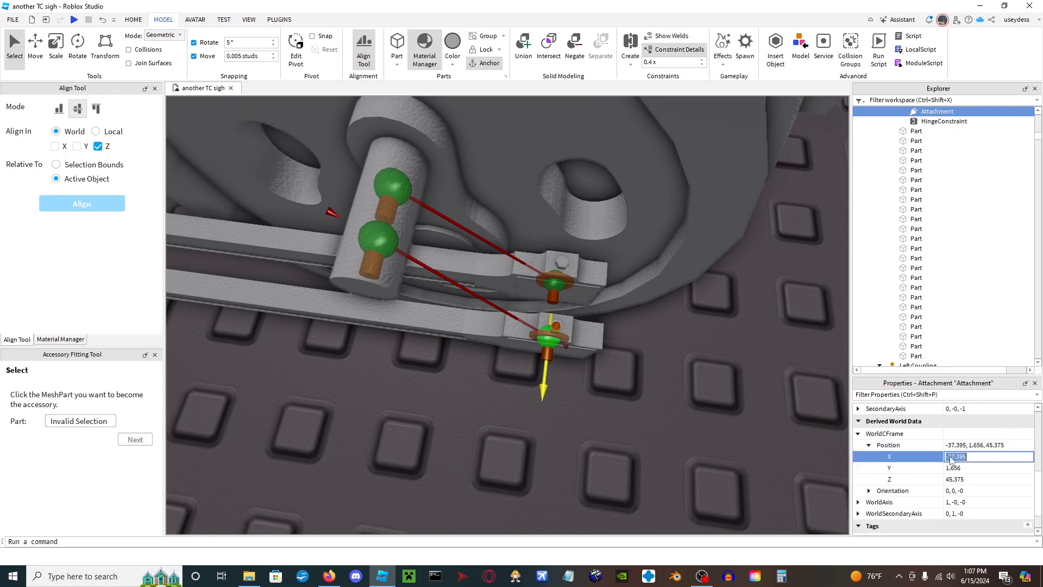
click(344, 205)
Insert an Attachment into the part at the Left Connecting rod's front end.
click(520, 446)
right_drag(520, 446, 520, 442)
click(604, 379)
scroll(943, 189, up, 2)
click(930, 166)
click(919, 196)
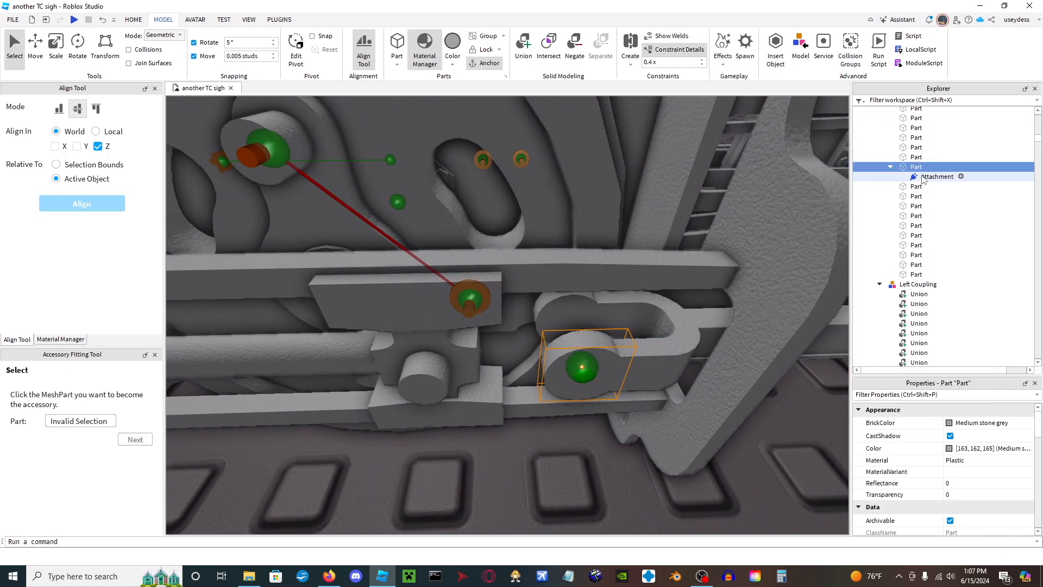
Rotate the Left Connecting rod's front Attachment so its axis points along the crosshead pin.
click(923, 178)
scroll(534, 337, down, 3)
scroll(534, 338, up, 3)
click(78, 49)
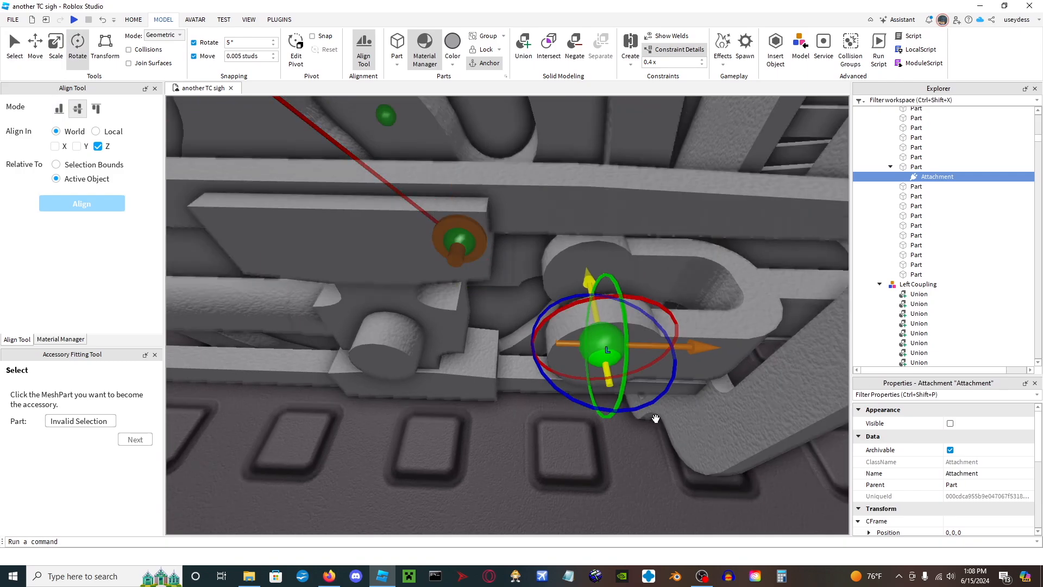
drag(653, 404, 561, 271)
right_drag(561, 271, 561, 271)
Insert an Attachment into the left piston's crosshead pin part.
drag(683, 316, 683, 316)
click(391, 291)
alt+click(391, 290)
click(930, 194)
text(att)
click(930, 222)
click(931, 206)
Create a hinge constraint between the Left Connecting rod's front Attachment and the crosshead pin's Attachment, and match their world X positions.
click(590, 291)
click(398, 266)
click(631, 44)
click(585, 302)
scroll(941, 493, down, 5)
text(-38.996)
key(Return)
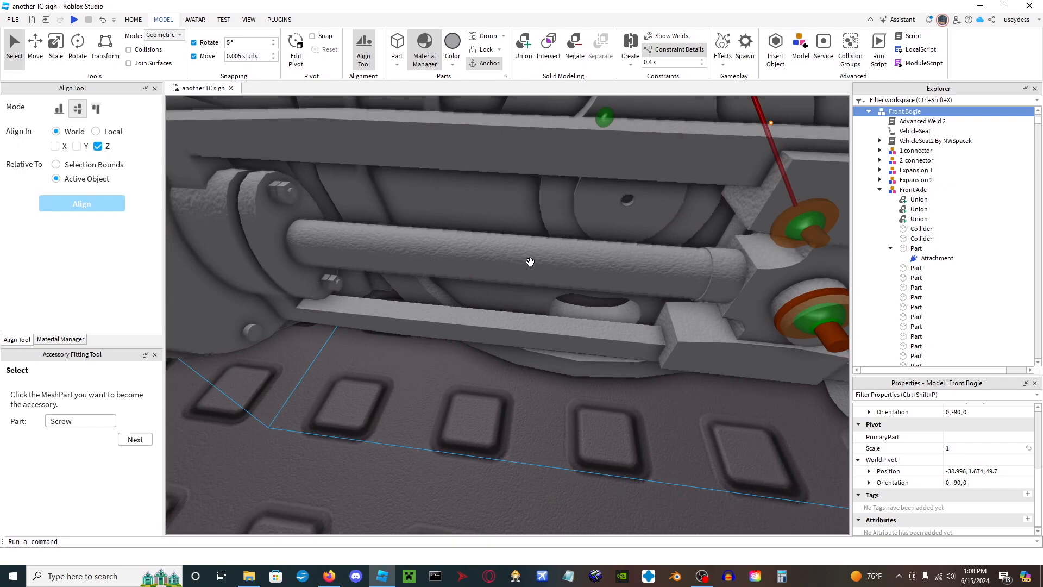
Insert an Attachment into the left piston rod and rotate it to a world orientation of 0, -90, 0.
click(551, 263)
click(929, 112)
click(927, 132)
click(931, 122)
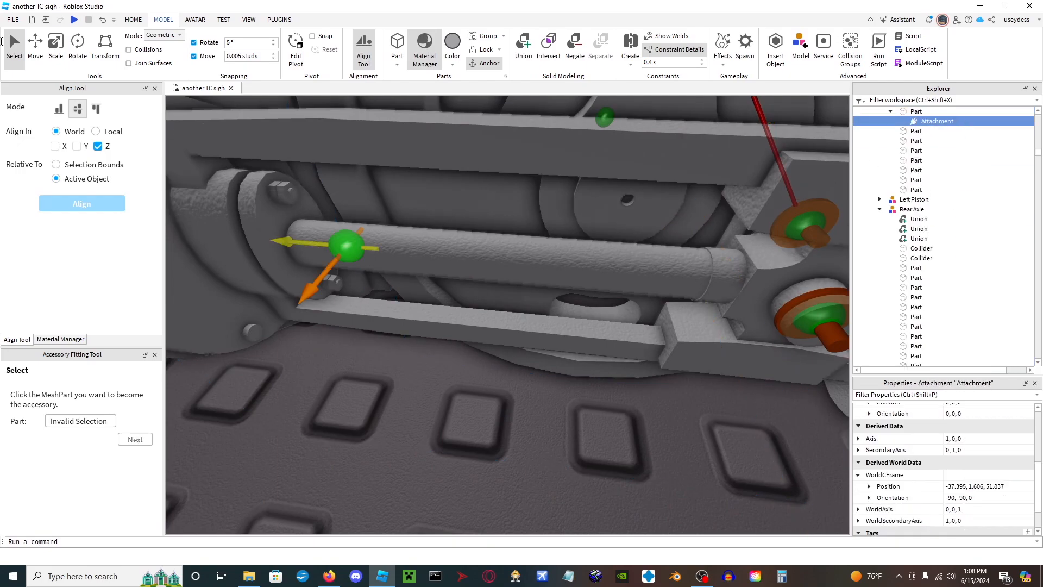
key(ctrl+4)
right_drag(391, 223, 405, 237)
drag(275, 156, 374, 131)
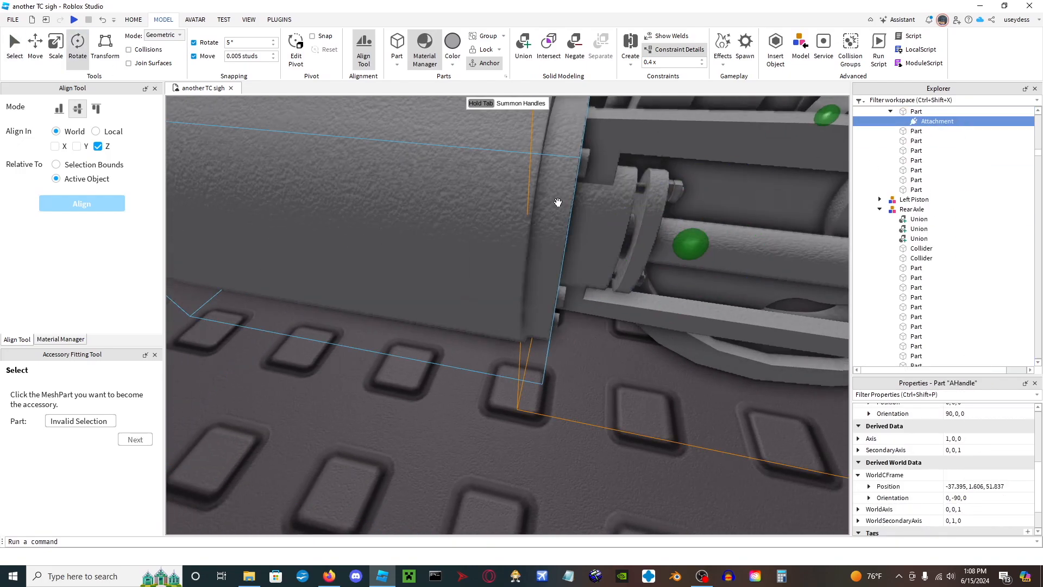
Insert an Attachment into the left cylinder's union and rotate it to a world orientation of 0, -90, 0.
click(367, 205)
click(927, 112)
click(896, 219)
click(913, 122)
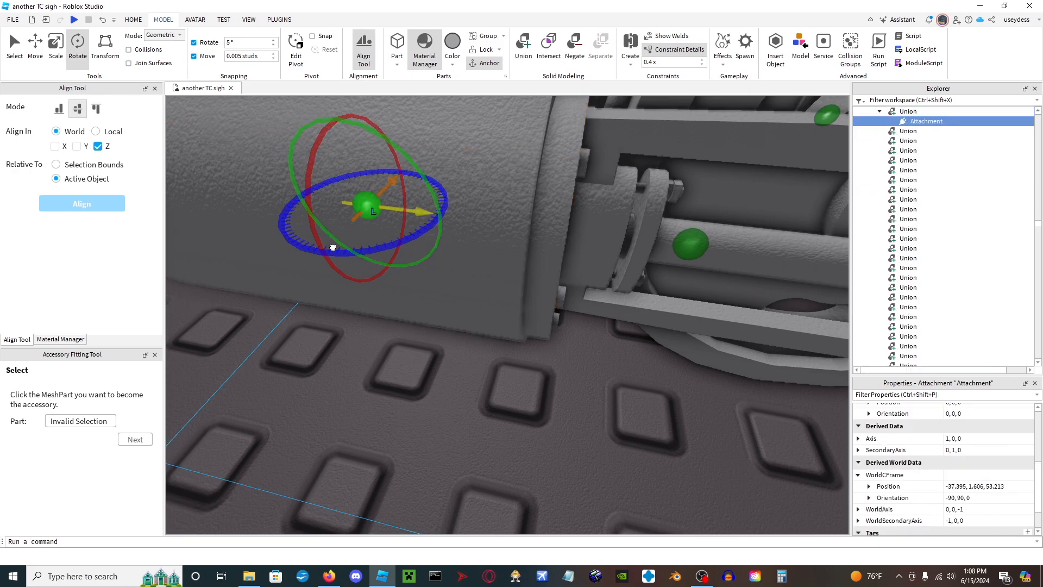
drag(333, 247, 409, 154)
right_drag(410, 153, 359, 157)
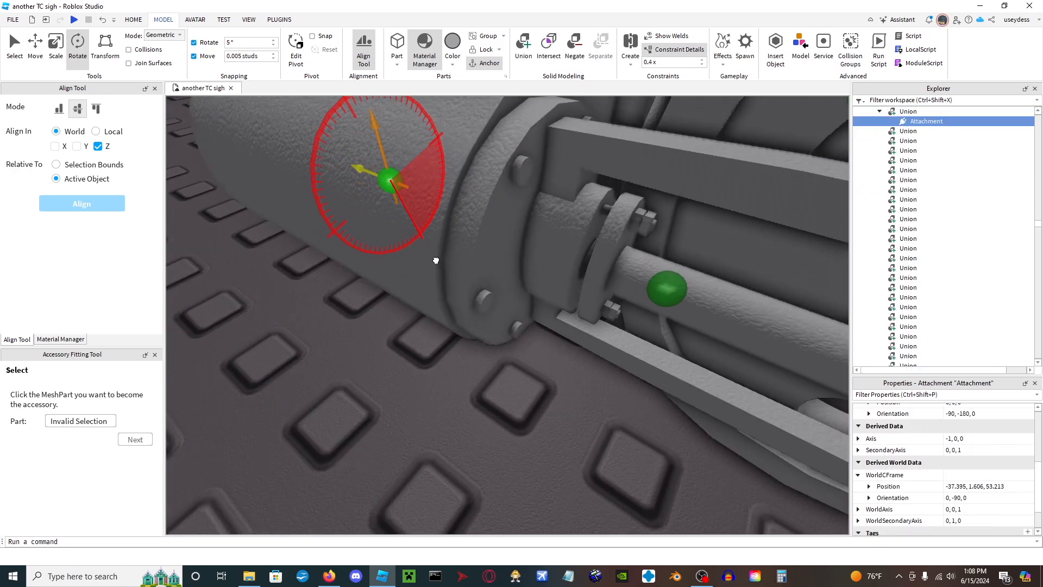
Create a prismatic constraint from the left piston rod's Attachment to the cylinder's Attachment.
click(667, 288)
click(630, 46)
click(631, 64)
click(650, 118)
Start a playtest and examine the left side rods and piston from the driver's seat.
click(443, 489)
key(s)
right_drag(443, 489, 442, 488)
key(a)
click(227, 21)
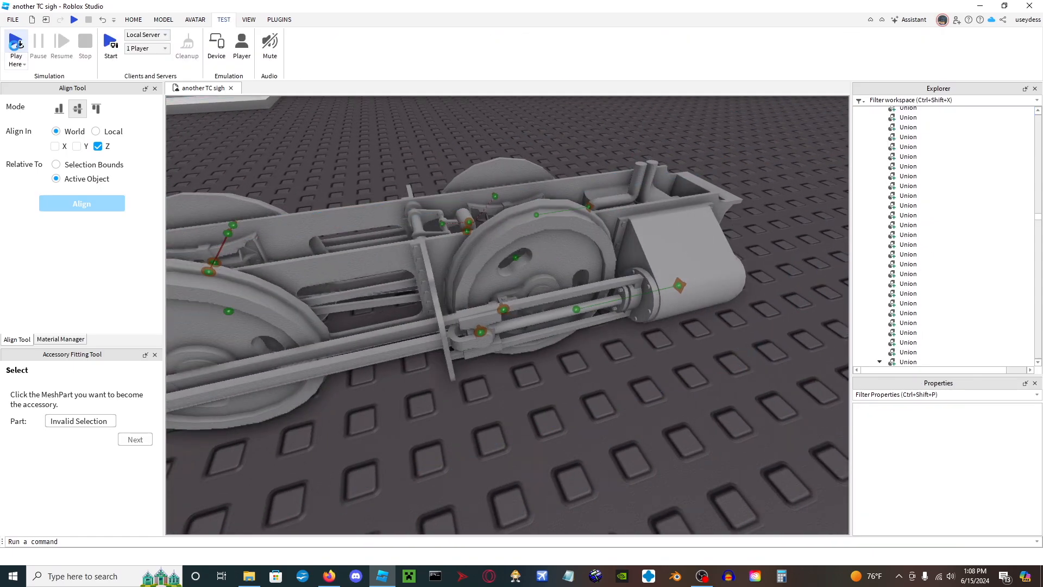
click(16, 45)
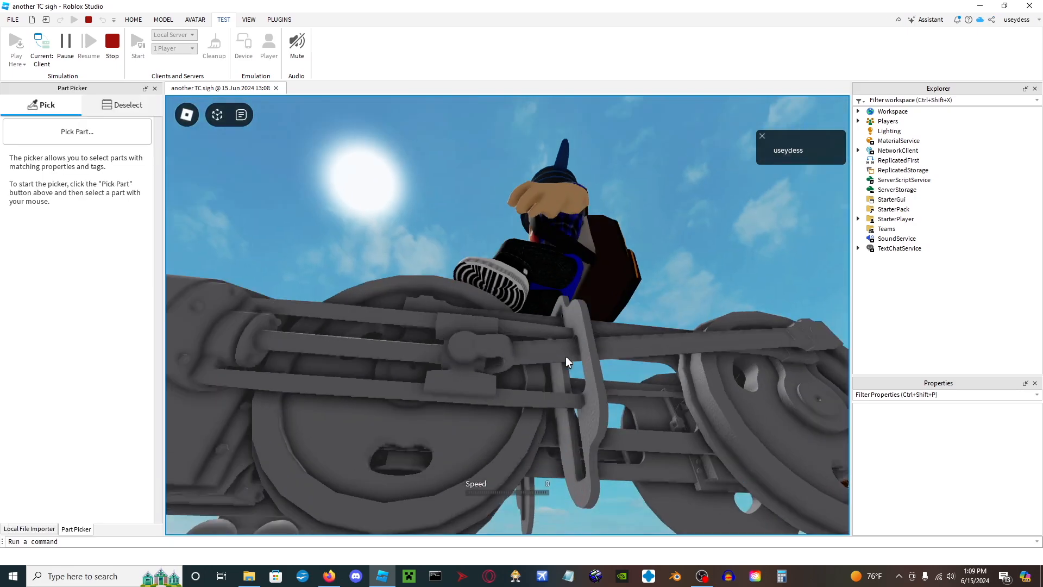
right_drag(558, 388, 558, 387)
scroll(559, 388, up, 4)
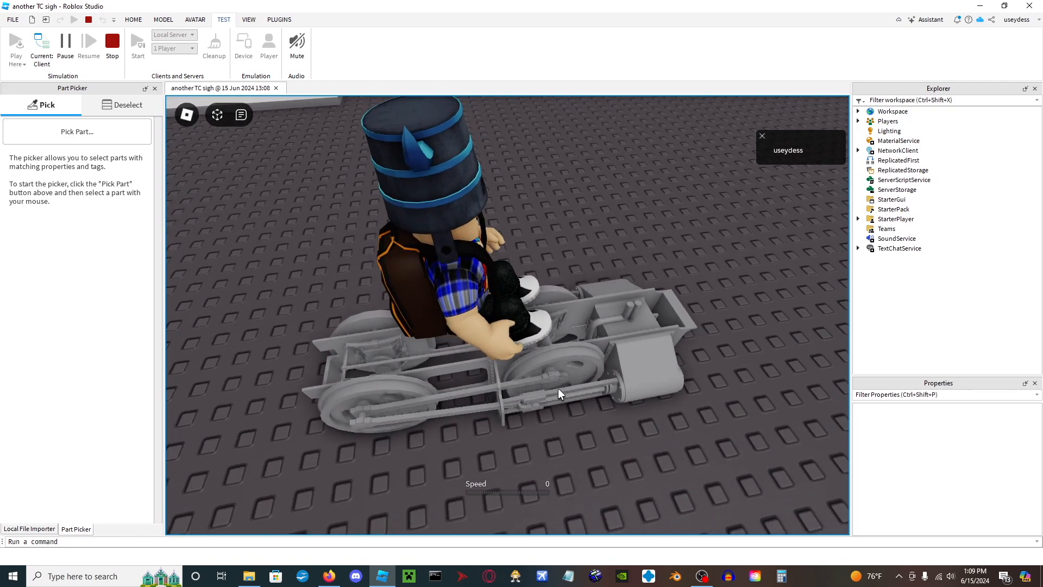
Leave the seat, walk around the bogie to check both sides' rods and pistons, and stop the playtest.
scroll(558, 388, down, 3)
key(space)
scroll(556, 400, up, 5)
key(a)
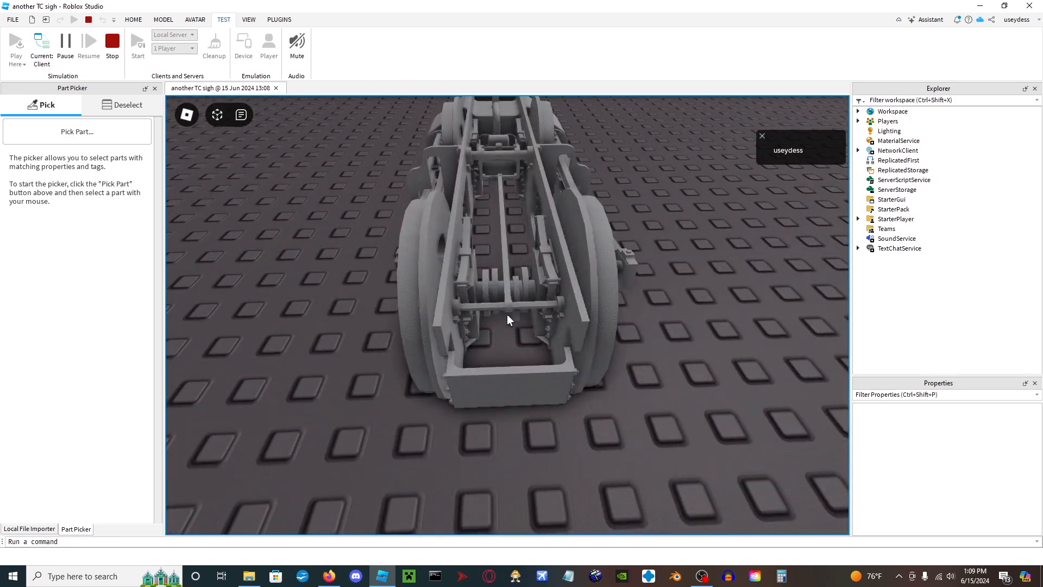
key(d)
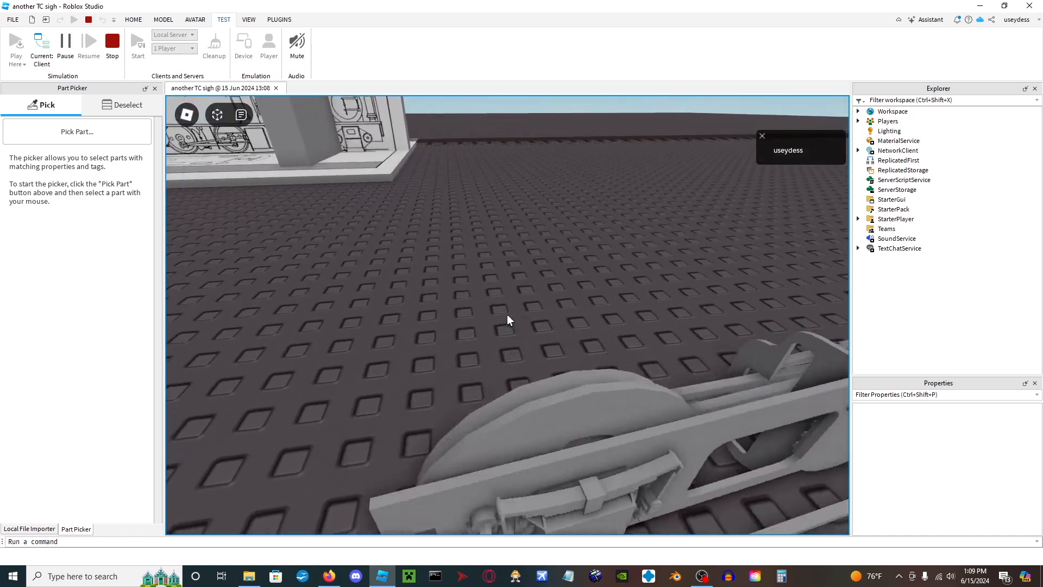
key(s)
key(w)
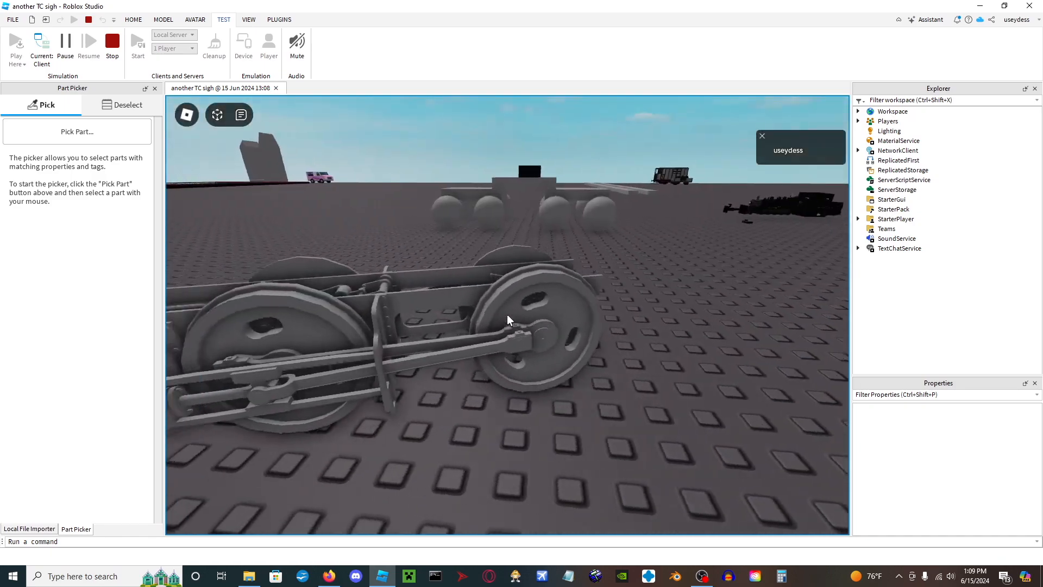
key(a)
key(d)
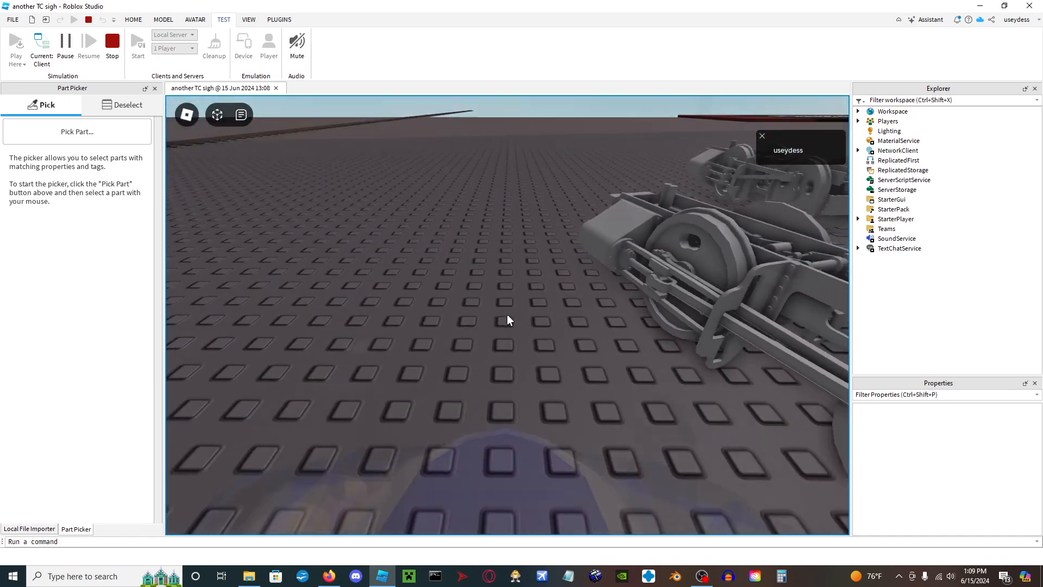
scroll(507, 320, down, 5)
click(112, 40)
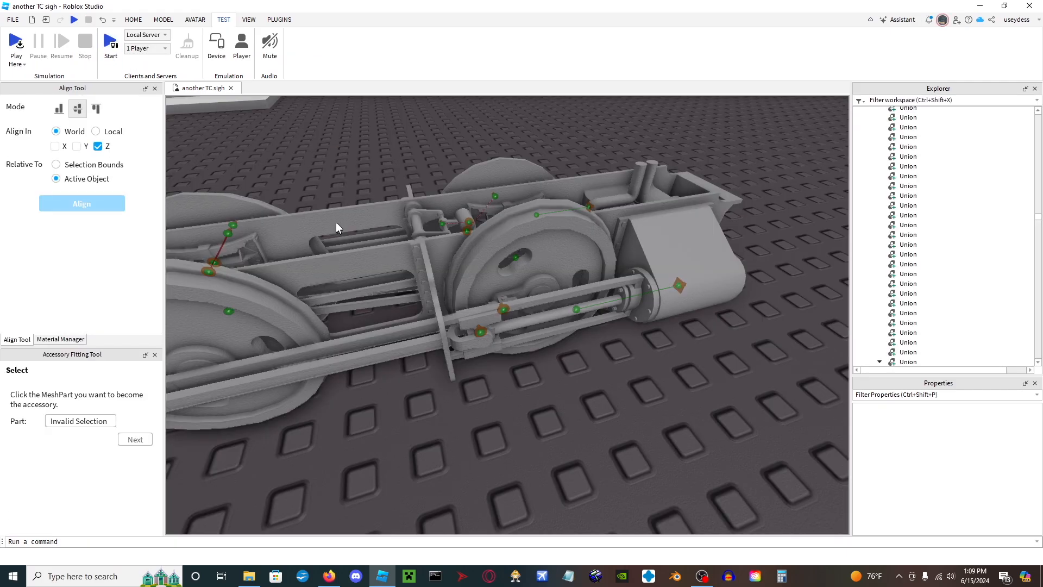
Inspect the constrained rods, pistons and wheels along the bogie's side.
scroll(454, 383, down, 3)
right_drag(454, 384, 454, 384)
scroll(454, 383, up, 3)
right_drag(544, 405, 598, 412)
scroll(544, 405, up, 3)
scroll(599, 412, up, 3)
right_drag(477, 282, 477, 282)
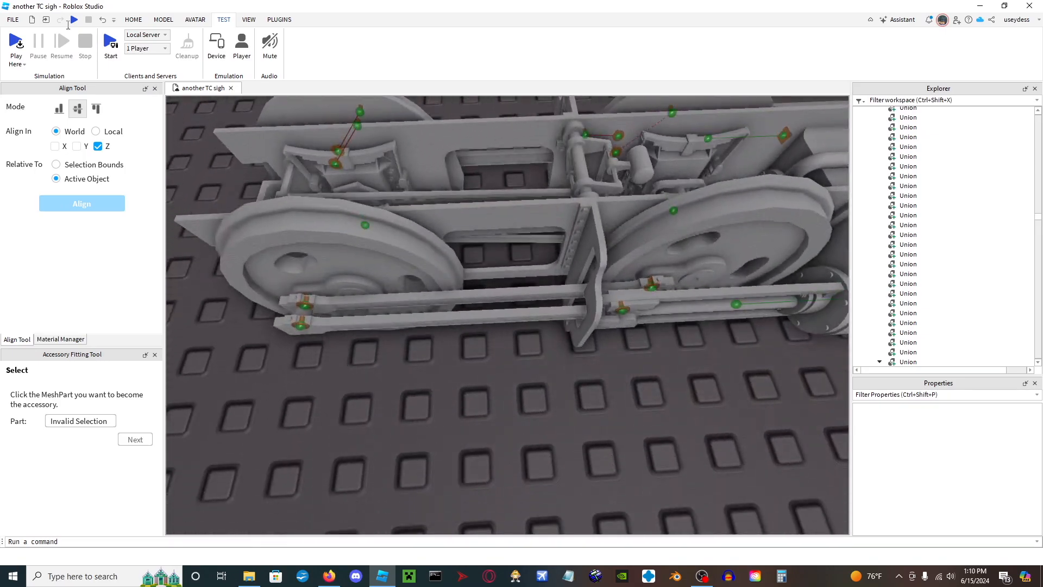
Move the whole Rear Axle model 6 studs backward out of the bogie frame.
click(158, 20)
click(34, 46)
right_drag(399, 388, 405, 401)
key(w)
right_drag(530, 384, 530, 384)
scroll(530, 385, down, 5)
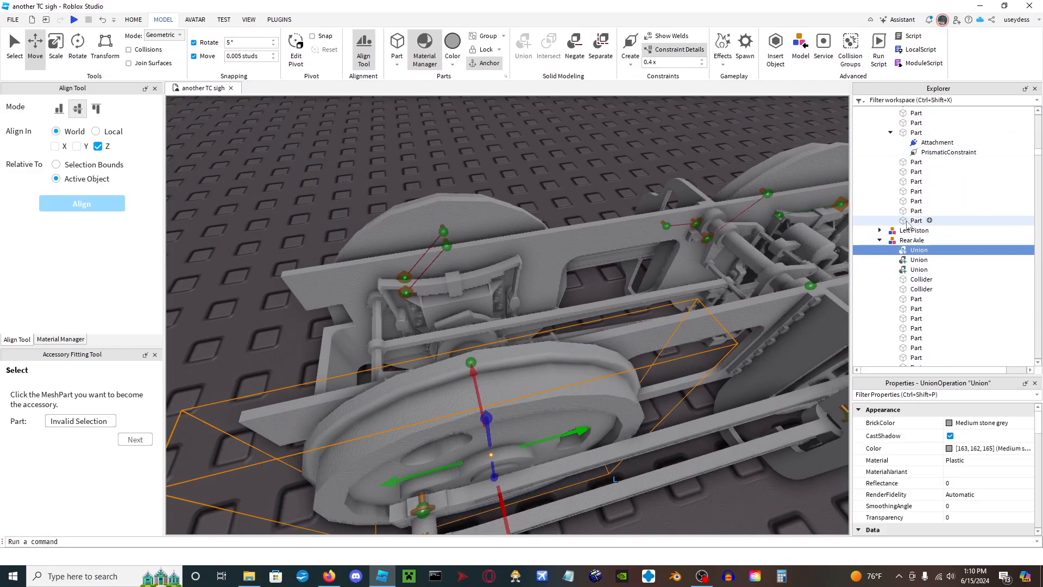
click(913, 240)
key(f)
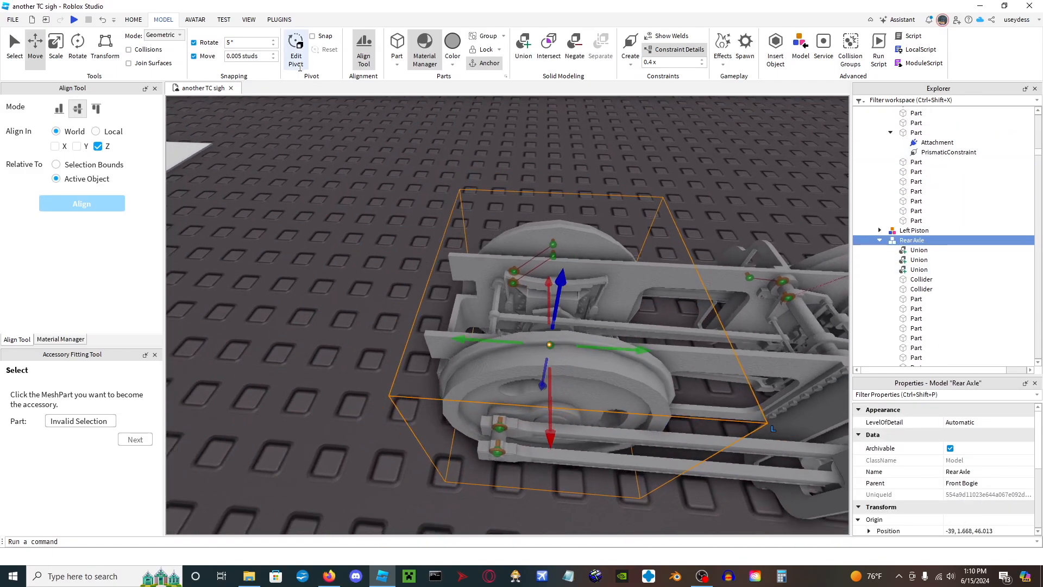
drag(636, 363, 438, 324)
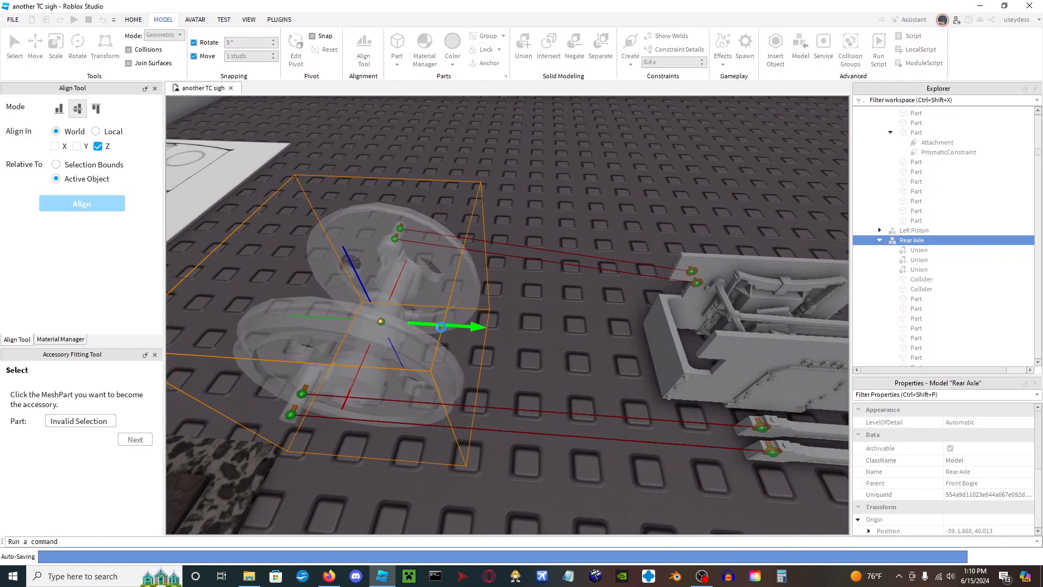
Examine the Rear Axle's eccentrics and motor Attachment up close between the wheels.
right_drag(436, 394, 437, 389)
click(451, 355)
right_drag(573, 263, 575, 264)
click(436, 462)
right_drag(436, 463, 441, 466)
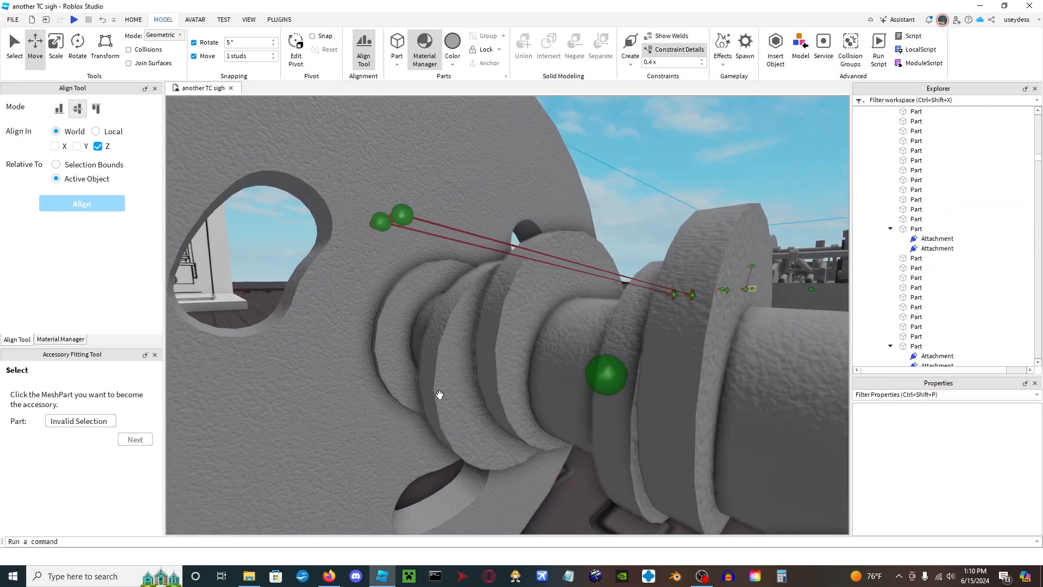
right_drag(637, 314, 631, 321)
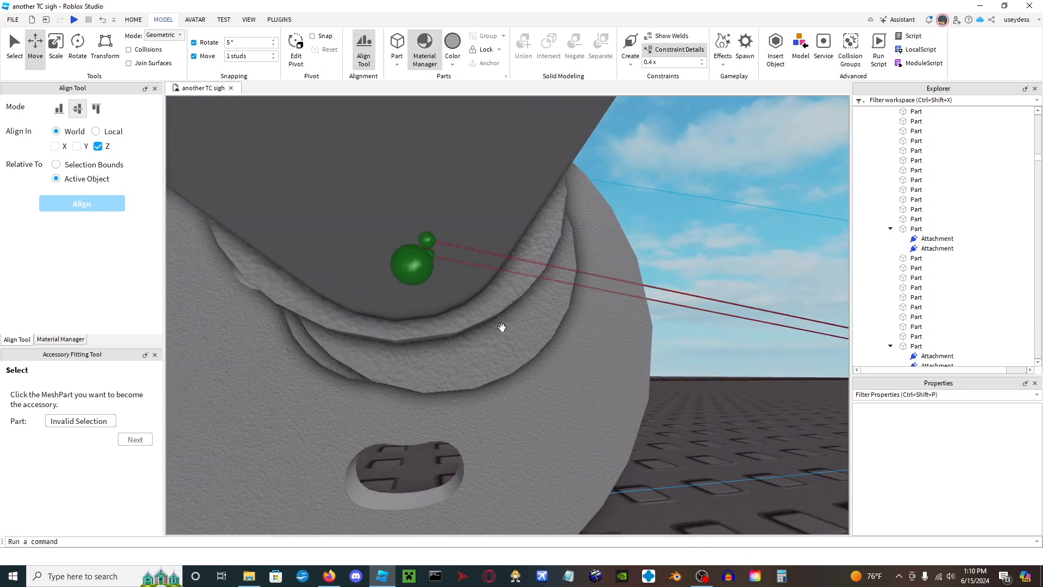
right_drag(467, 337, 482, 337)
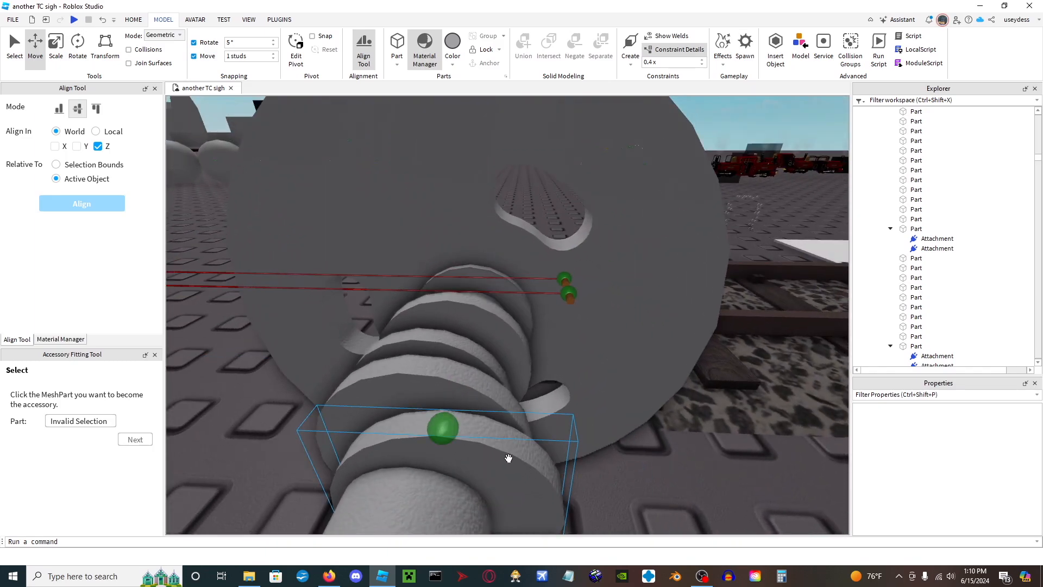
right_drag(480, 308, 365, 329)
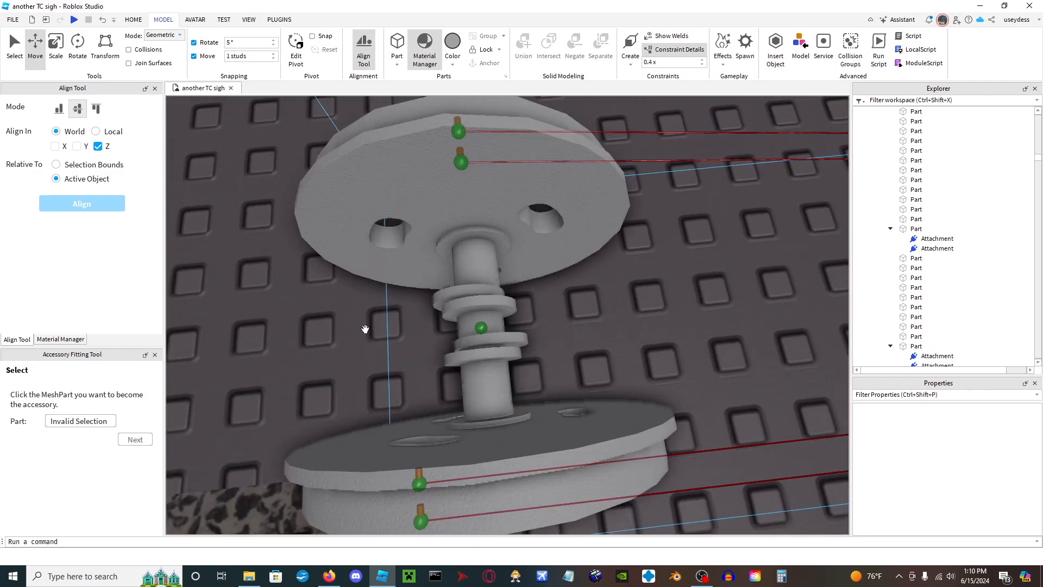
right_drag(492, 292, 507, 339)
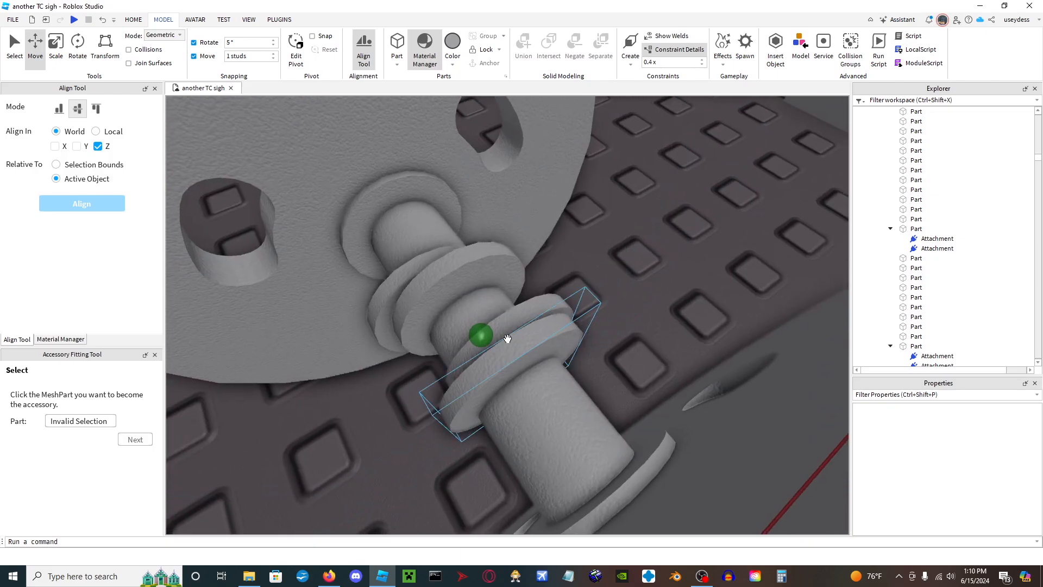
scroll(532, 321, down, 6)
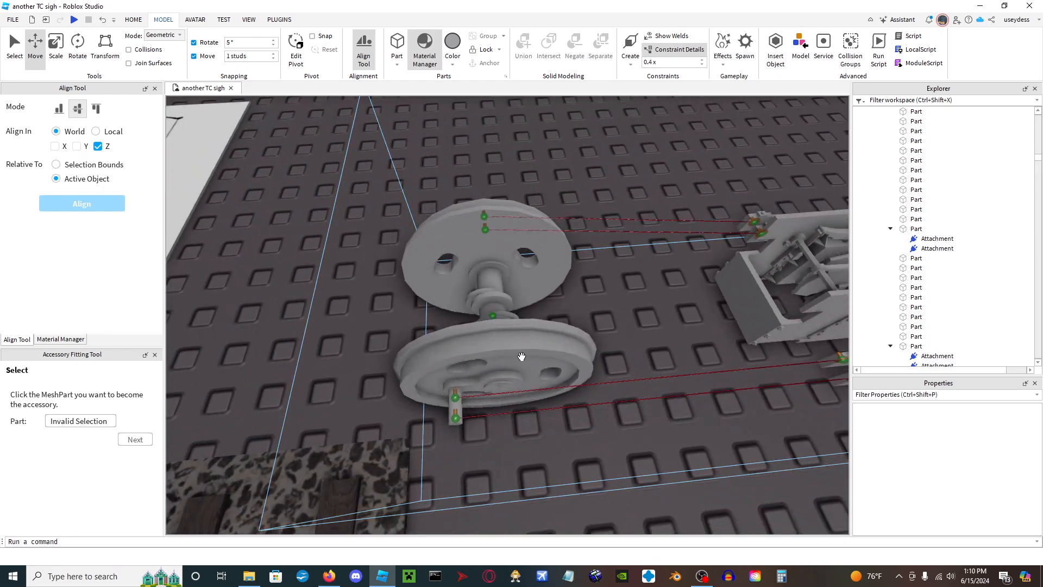
right_drag(521, 357, 521, 357)
Undo the Rear Axle's move to return it to the bogie frame.
key(d)
right_drag(370, 350, 395, 410)
key(ctrl+z)
key(ctrl+z)
Insert an Attachment into the Rear Axle's eccentric part inside the frame.
click(371, 363)
key(w)
click(326, 447)
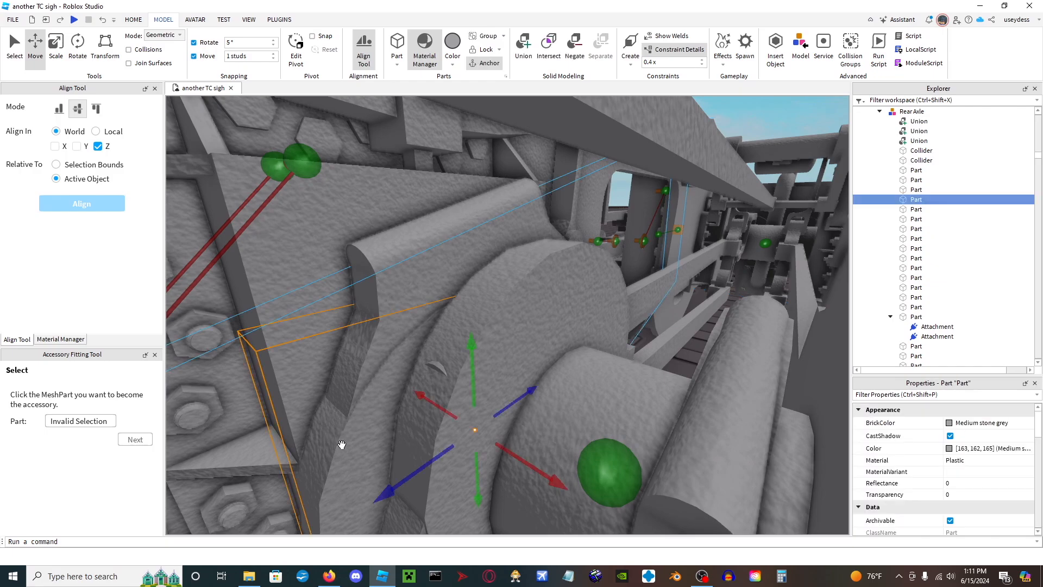
click(930, 200)
click(887, 226)
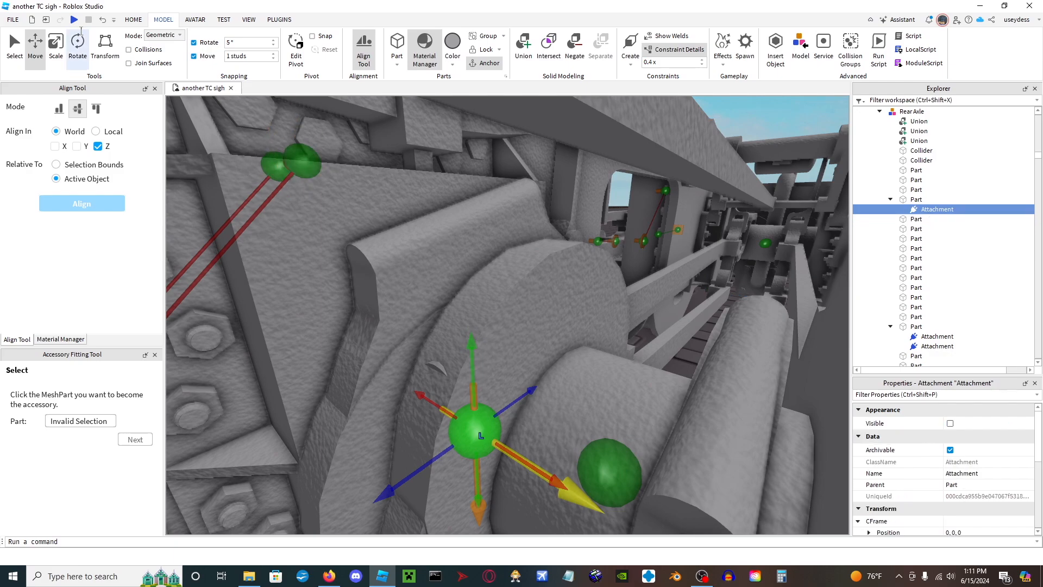
Rotate the eccentric's Attachment so its axis points along the axle.
right_drag(578, 441, 603, 285)
drag(583, 272, 520, 429)
right_drag(517, 429, 517, 429)
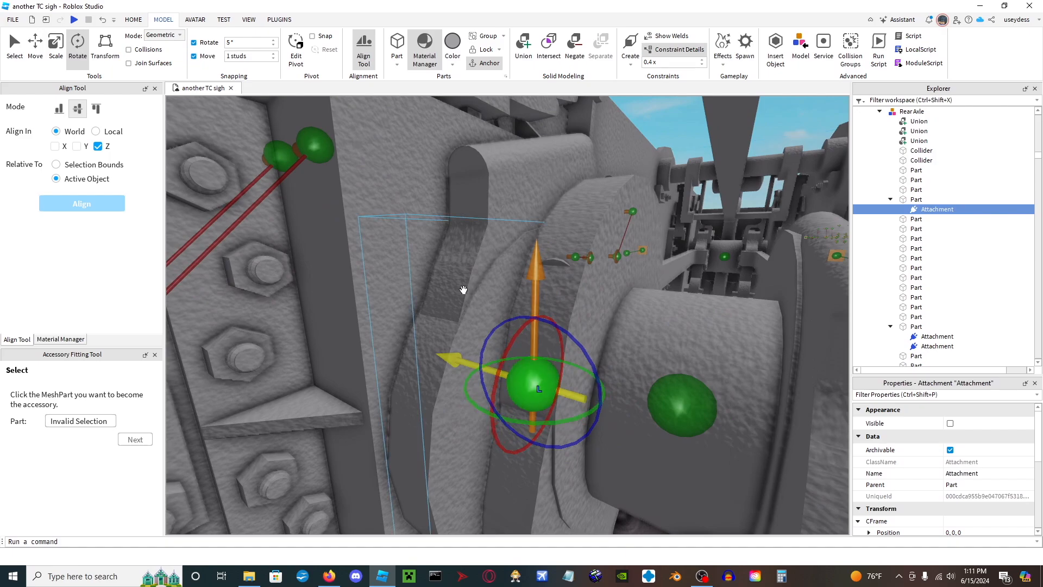
Insert an Attachment into the Rod 1 part that wraps around the eccentric.
click(474, 284)
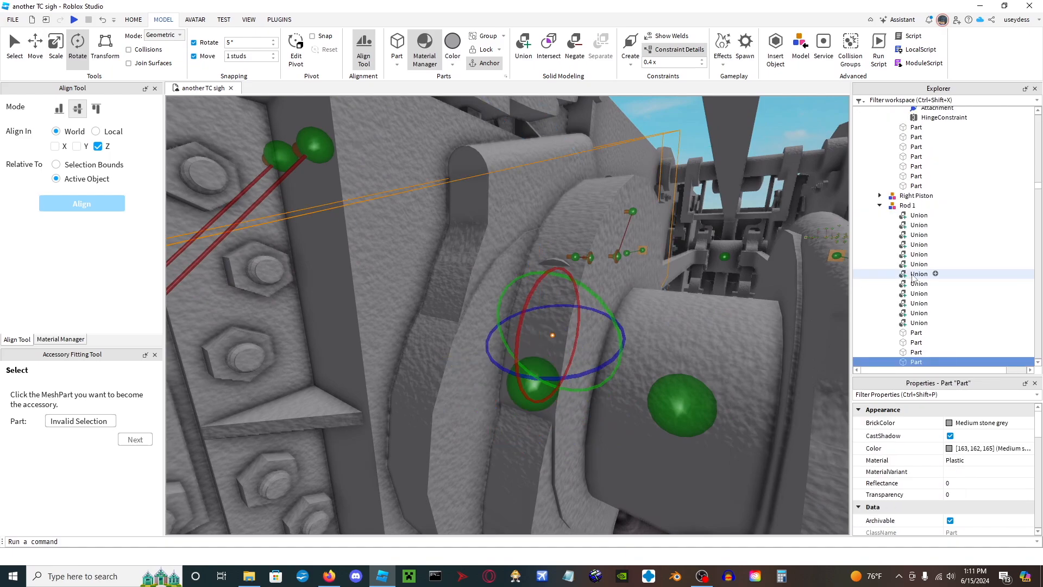
scroll(935, 285, down, 2)
click(930, 306)
click(894, 324)
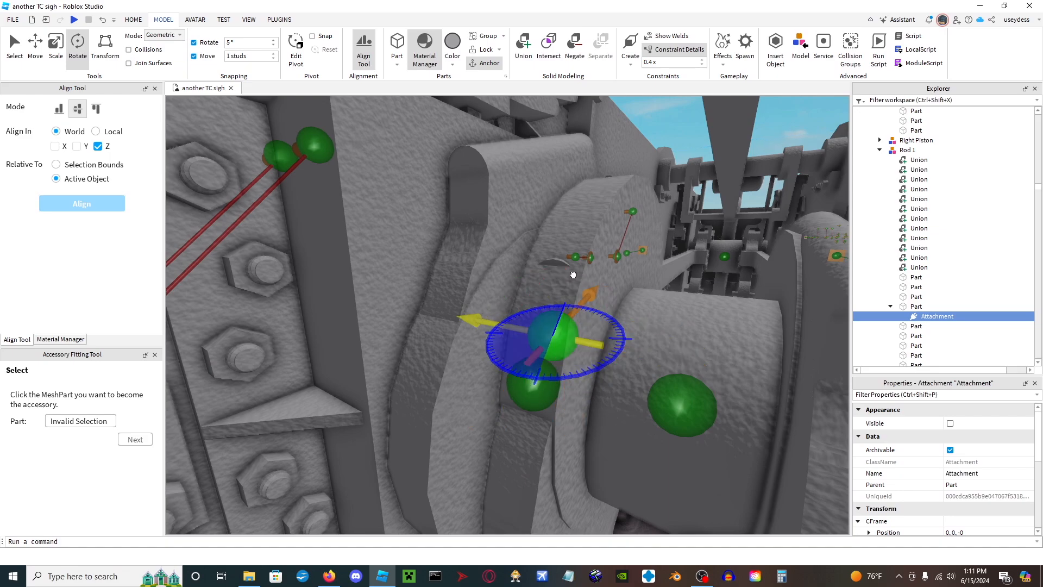
Rotate the Attachment in Rod 1's eccentric-end part so its axes match the Rear Axle eccentric's Attachment.
right_drag(573, 275, 495, 261)
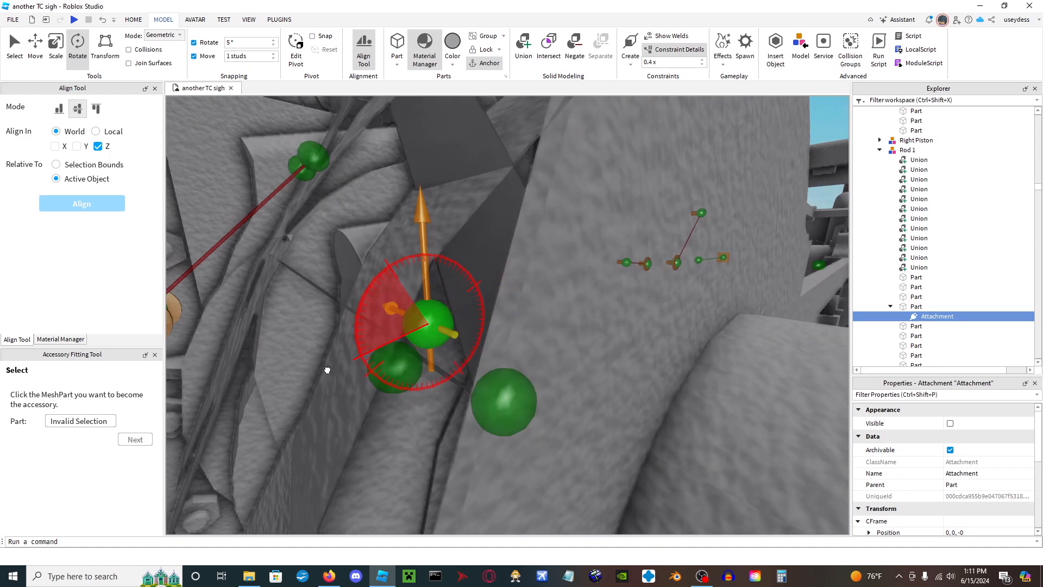
right_drag(379, 366, 379, 367)
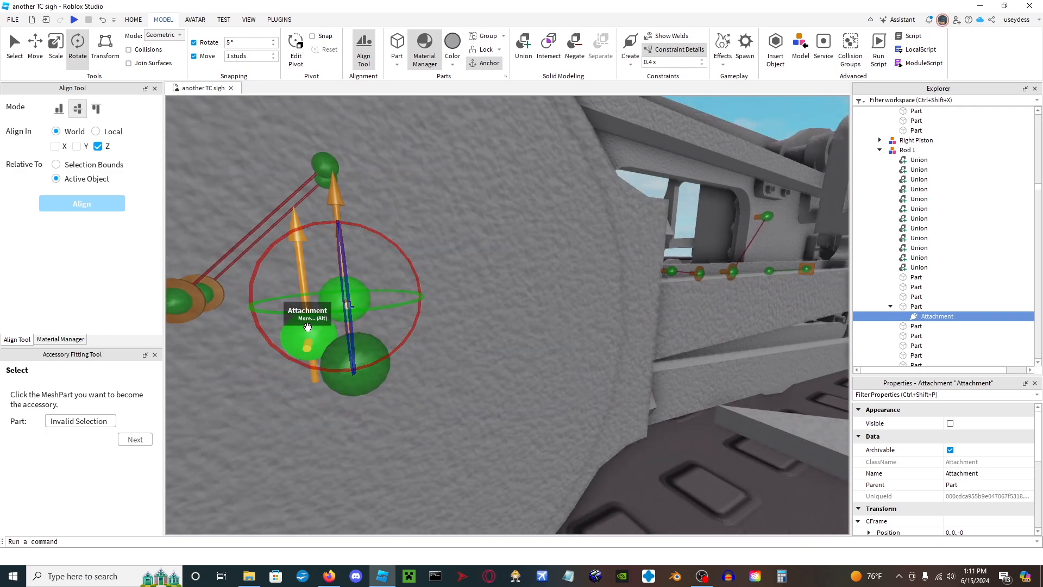
key(a)
right_drag(308, 330, 307, 329)
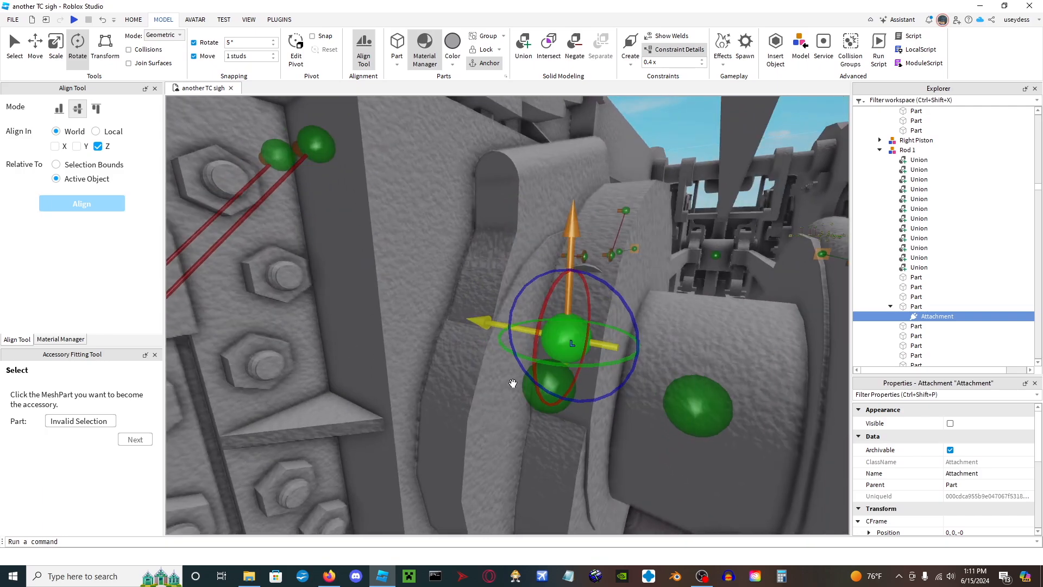
click(528, 392)
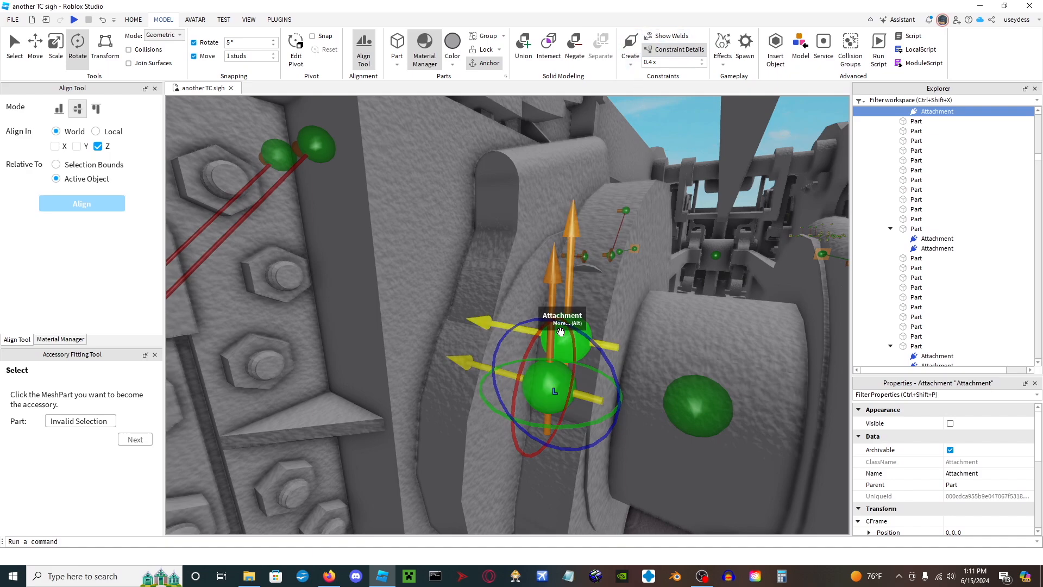
click(575, 319)
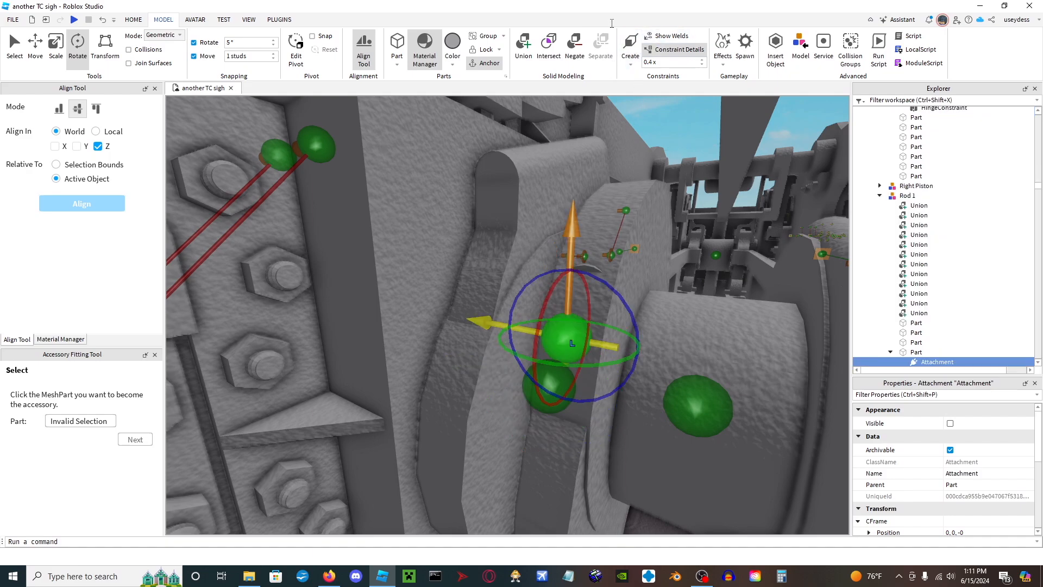
Create a hinge constraint between Rod 1's Attachment and the Attachment of the eccentric it wraps around.
click(631, 62)
click(649, 100)
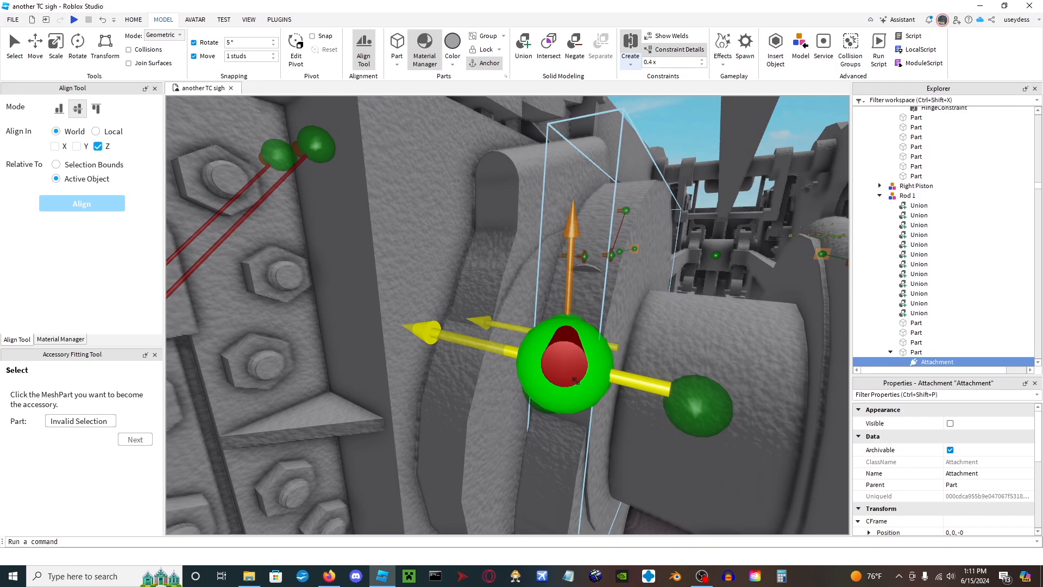
click(558, 387)
right_drag(586, 391, 587, 391)
right_drag(674, 276, 671, 278)
scroll(672, 277, down, 8)
click(718, 407)
Examine the new Rod 1 hinge and the neighbouring eccentrics, side rods and wheels of the bogie.
right_drag(719, 407, 718, 407)
scroll(719, 408, up, 10)
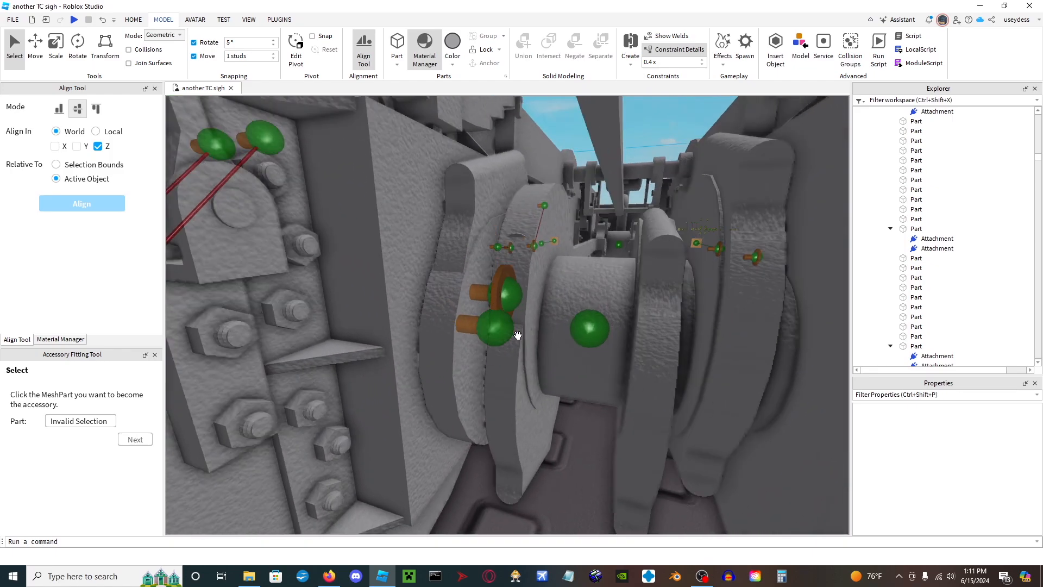
right_drag(518, 335, 513, 321)
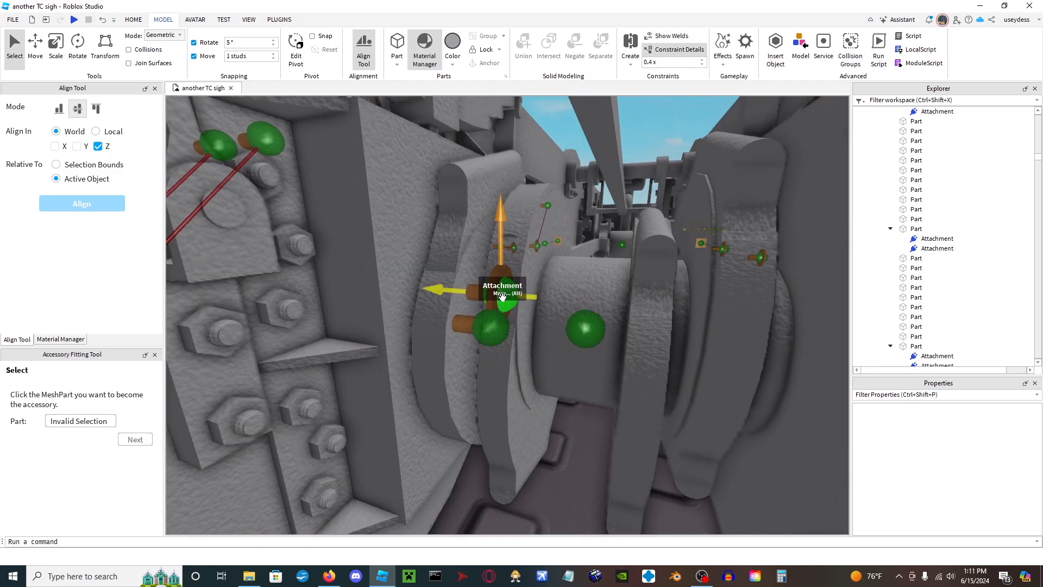
right_drag(475, 316, 475, 317)
scroll(475, 317, down, 5)
scroll(505, 333, up, 4)
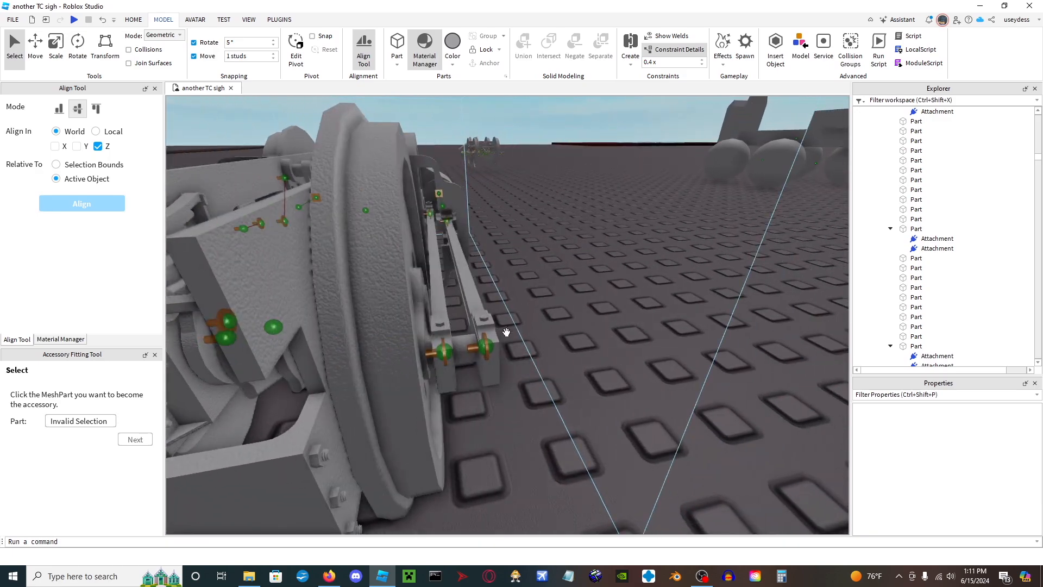
scroll(422, 289, up, 4)
scroll(422, 289, down, 5)
right_drag(554, 285, 552, 284)
scroll(554, 284, up, 5)
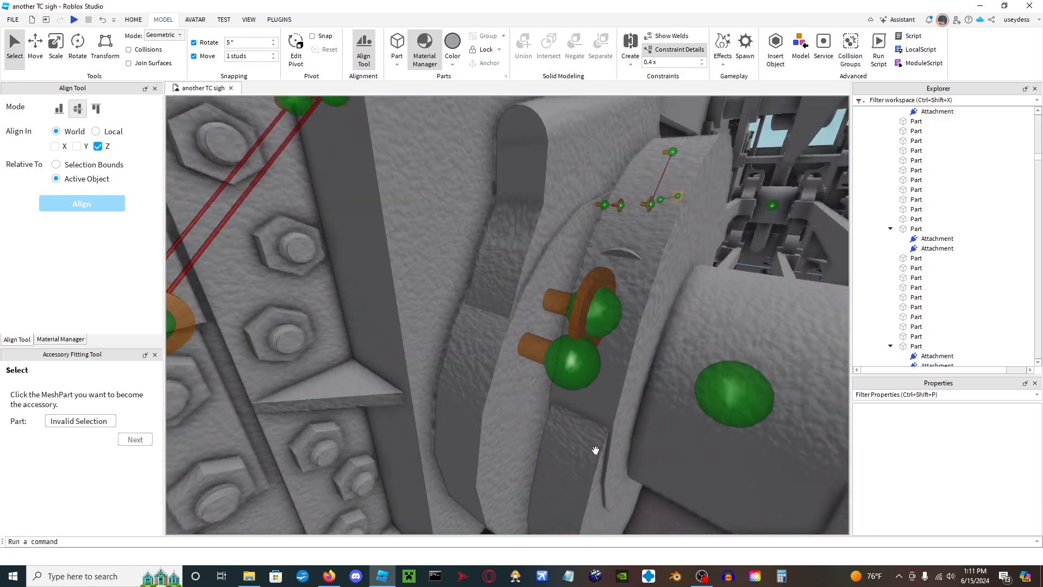
scroll(595, 459, down, 4)
scroll(579, 254, down, 3)
right_drag(574, 271, 406, 154)
scroll(575, 272, up, 5)
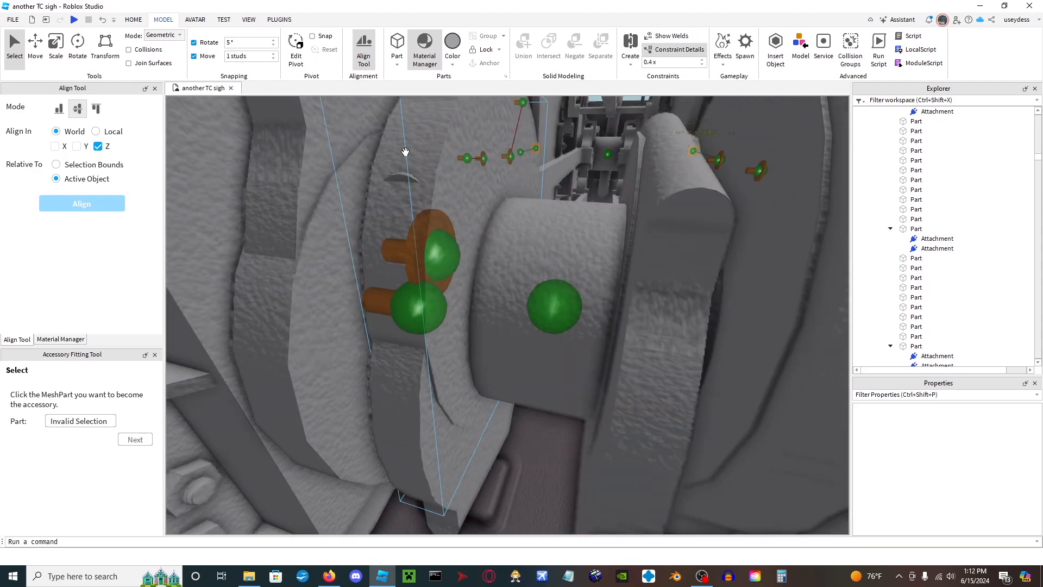
Insert an Attachment into the Rear Axle's eccentric part that drives Rod 4.
click(405, 154)
click(929, 308)
click(927, 414)
click(938, 317)
Rotate the Attachment of Rod 4's eccentric so its axis points along the axle toward Rod 1's hinge.
key(ctrl+4)
key(f)
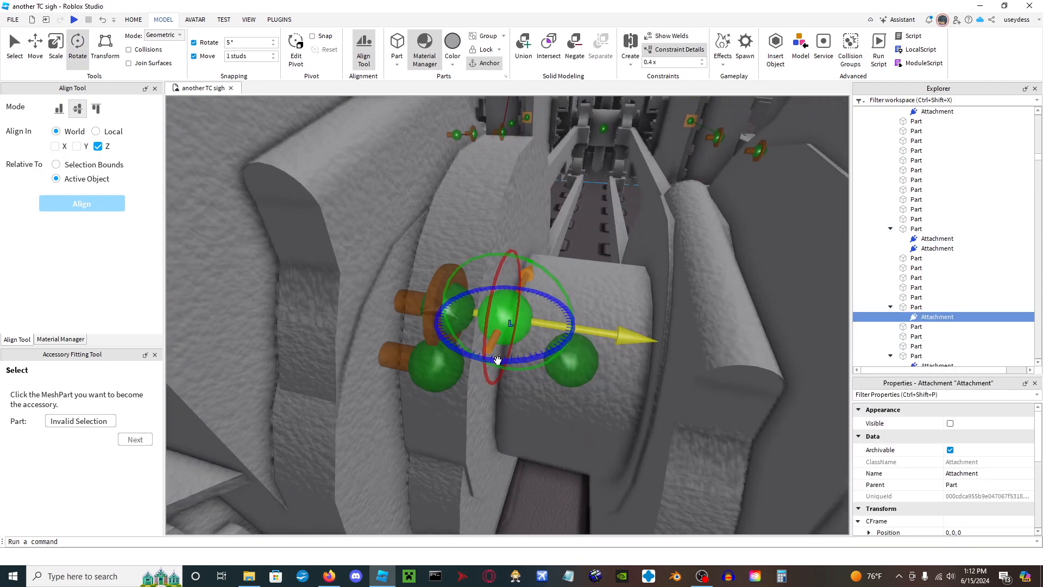
right_drag(515, 254, 293, 165)
drag(294, 165, 397, 239)
right_drag(397, 239, 436, 370)
right_drag(793, 324, 517, 308)
Select Rod 4 and move it 3 studs sideways out of the bogie frame.
key(Delete)
scroll(431, 310, up, 3)
alt+click(431, 311)
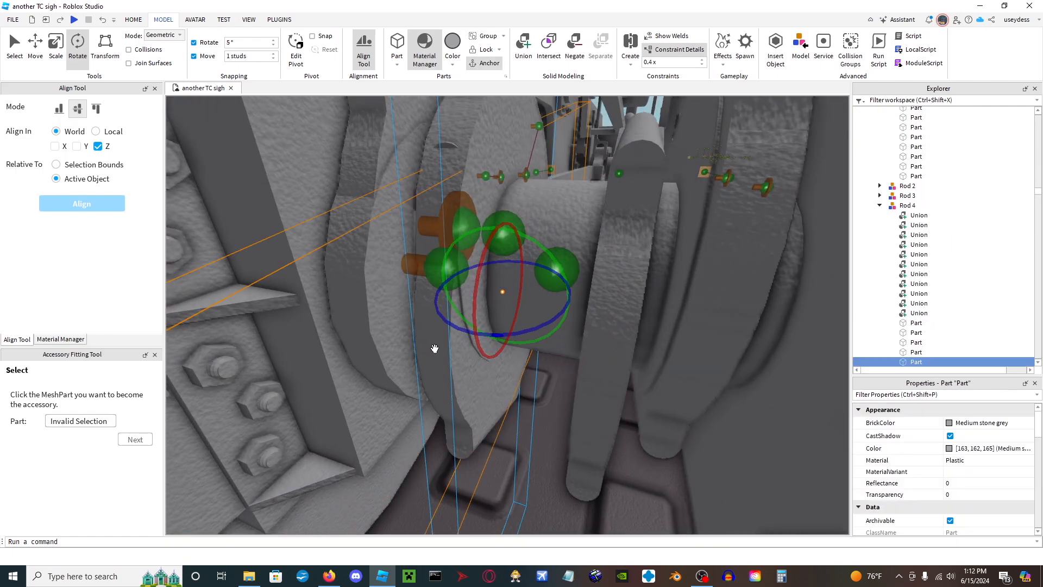
key(Delete)
click(907, 146)
right_drag(730, 245, 509, 163)
key(ctrl+2)
key(d)
drag(648, 303, 676, 304)
right_drag(676, 304, 397, 290)
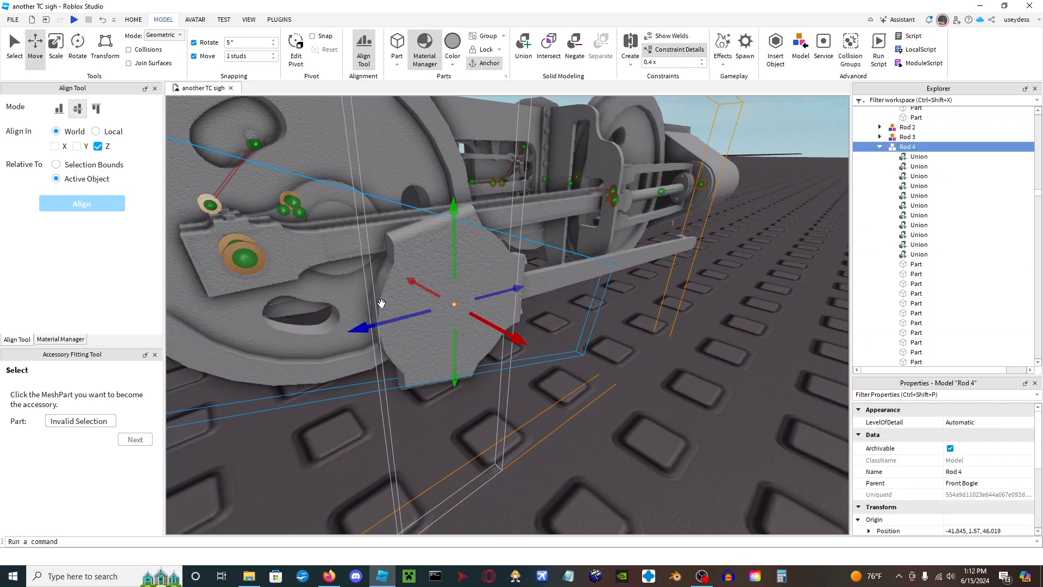
Examine the individual parts that form the eccentric end of Rod 4 beside the wheel.
click(381, 304)
click(513, 313)
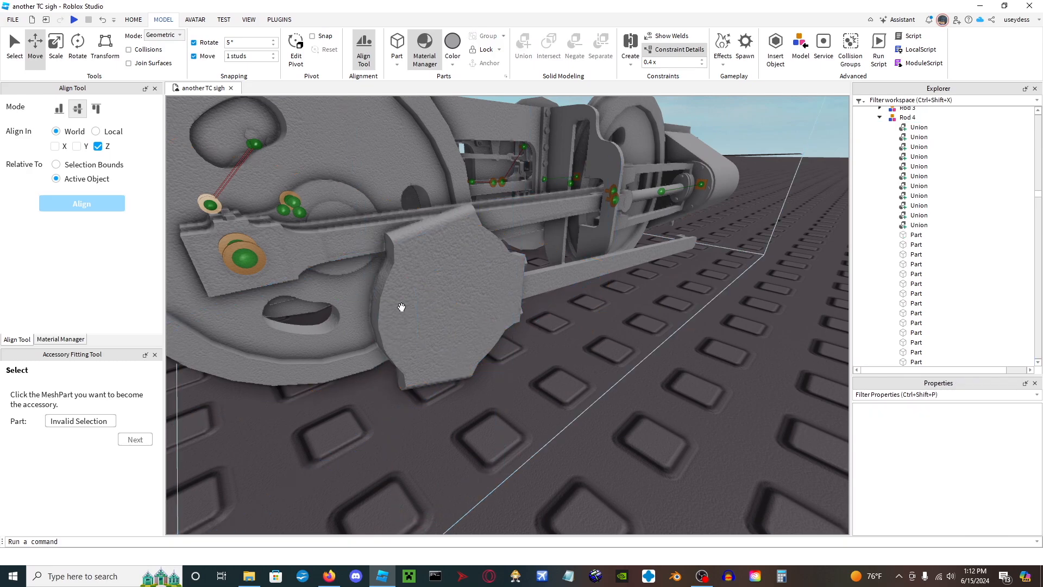
key(Delete)
key(ctrl+z)
right_drag(715, 386, 716, 387)
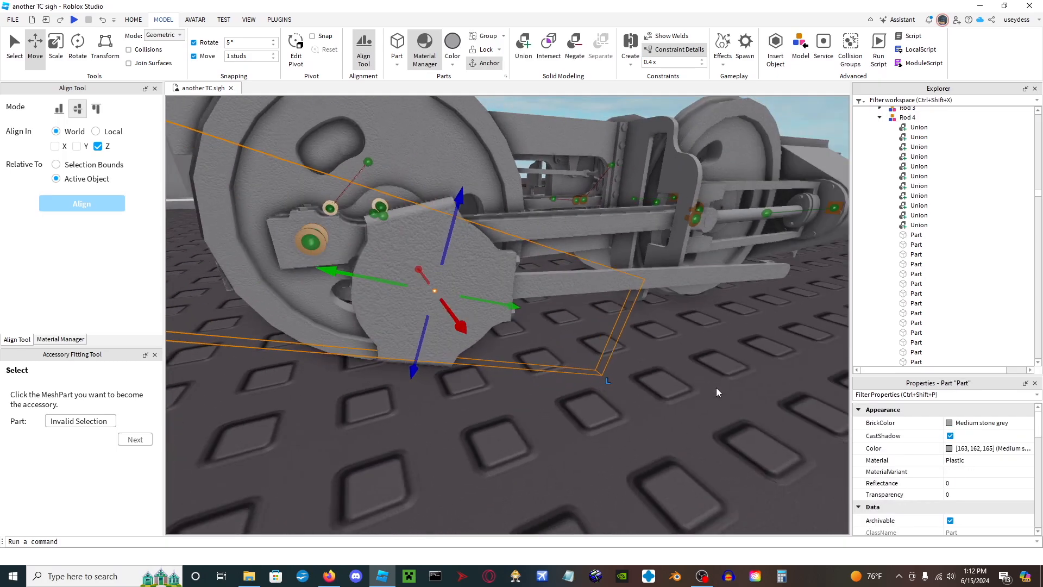
right_drag(547, 325, 548, 325)
right_drag(442, 238, 442, 238)
right_drag(532, 323, 532, 323)
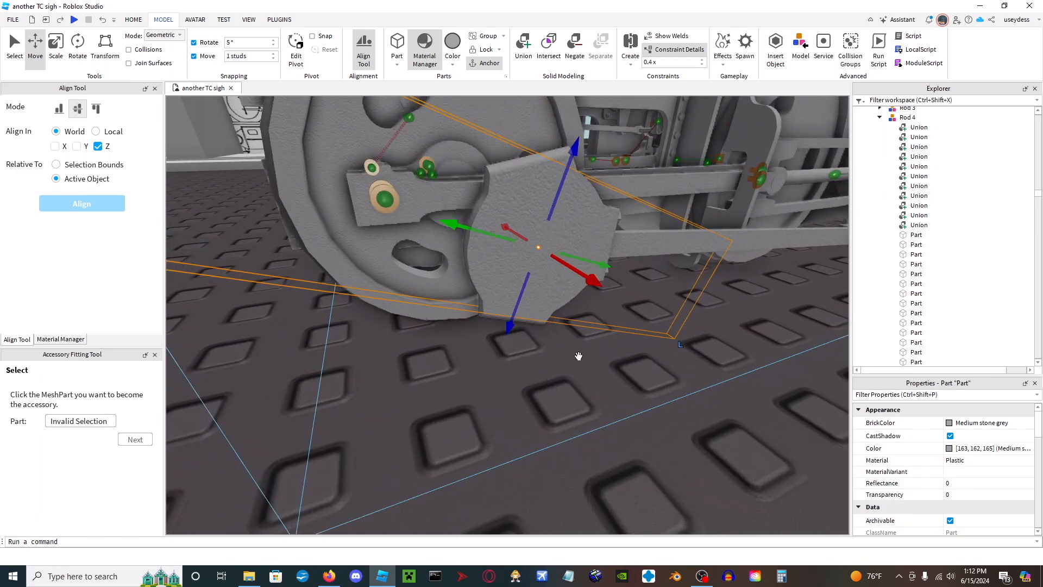
click(634, 403)
right_drag(634, 403, 634, 402)
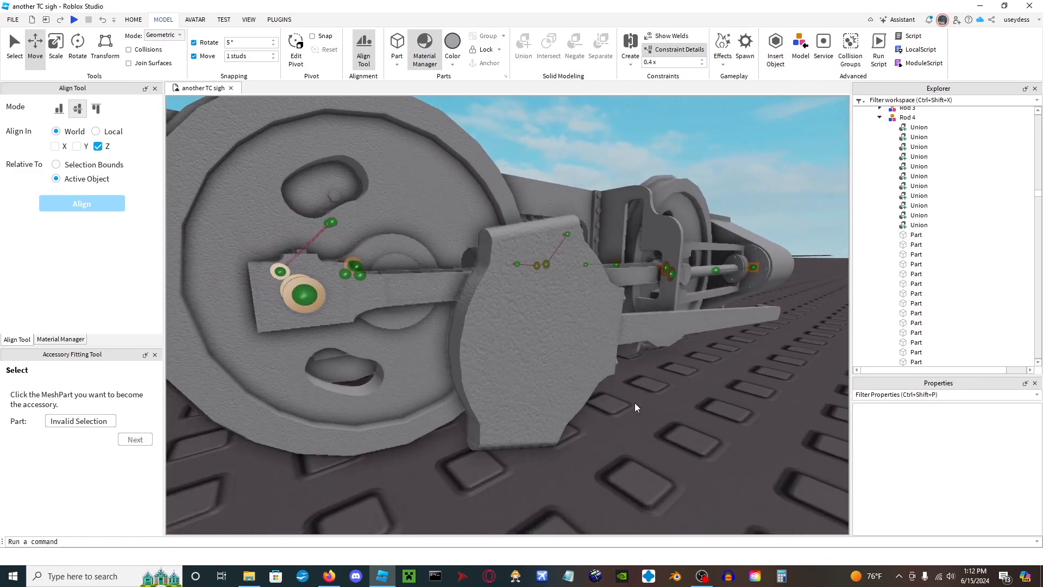
click(486, 317)
click(486, 317)
right_drag(487, 317, 464, 298)
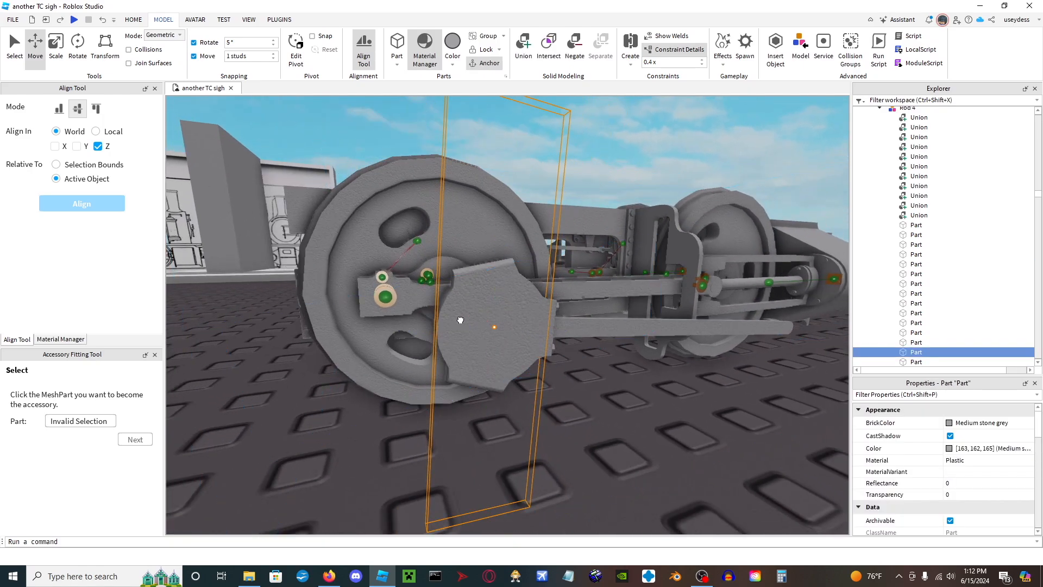
right_drag(516, 365, 617, 370)
Undo Rod 4's move to return it to the bogie frame.
key(ctrl+z)
key(f)
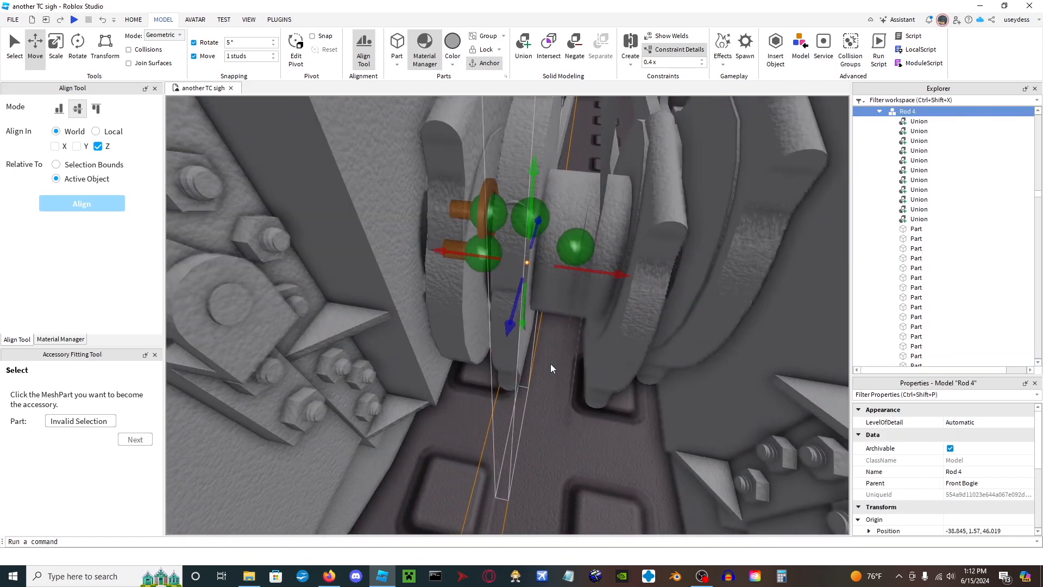
right_drag(550, 368, 551, 368)
Insert an Attachment into Rod 4's eccentric-end part and rotate it so its axis points along the axle.
click(478, 298)
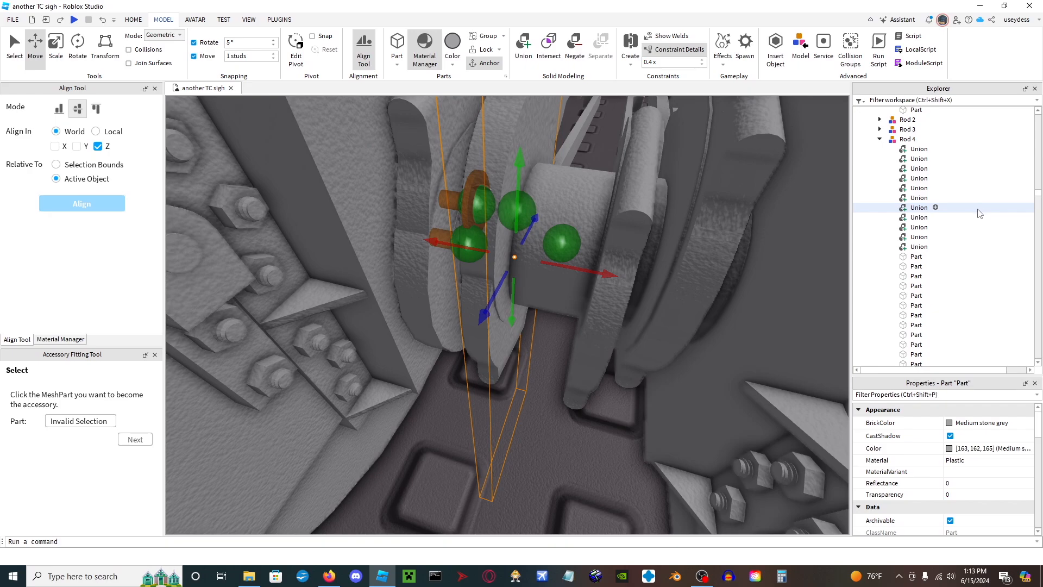
click(899, 94)
key(f)
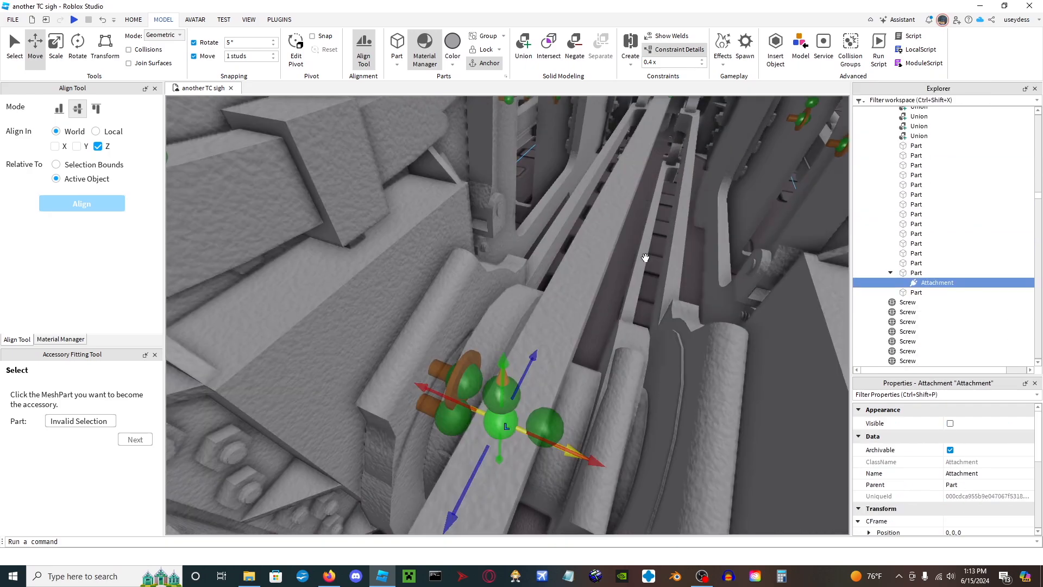
drag(546, 258, 546, 258)
right_drag(545, 259, 545, 257)
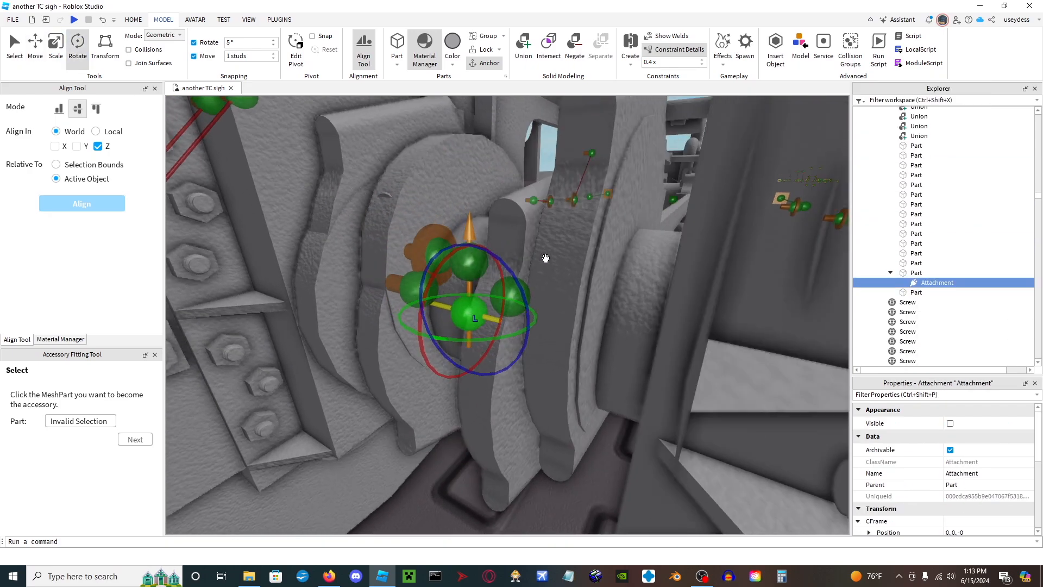
scroll(468, 219, up, 3)
Create a hinge constraint between Rod 4's Attachment and the Attachment of the eccentric that drives it.
click(468, 219)
scroll(468, 220, down, 3)
scroll(960, 184, up, 5)
scroll(960, 184, up, 6)
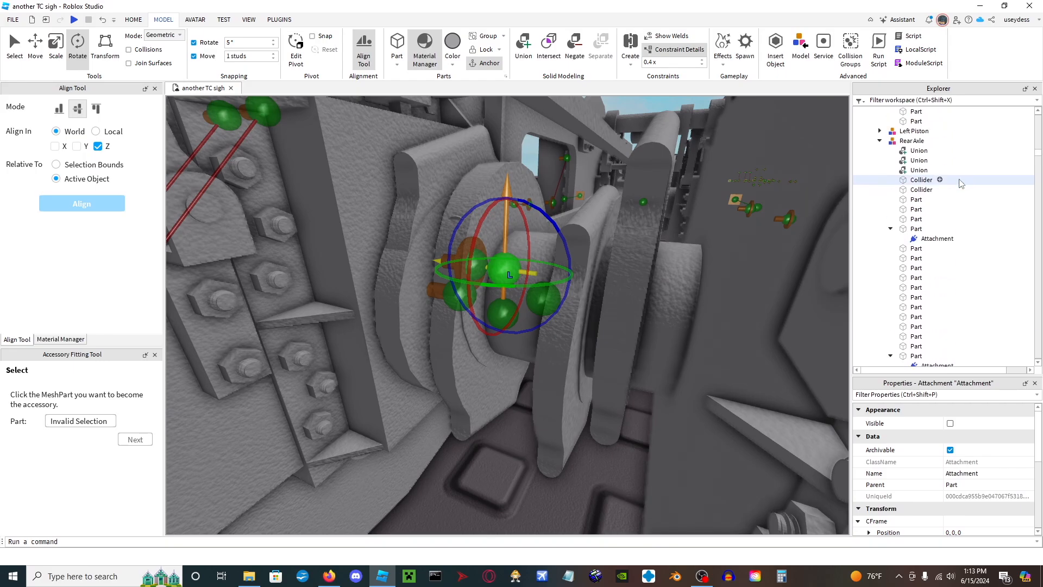
scroll(959, 182, down, 3)
scroll(513, 310, up, 4)
right_drag(567, 224, 512, 305)
click(508, 319)
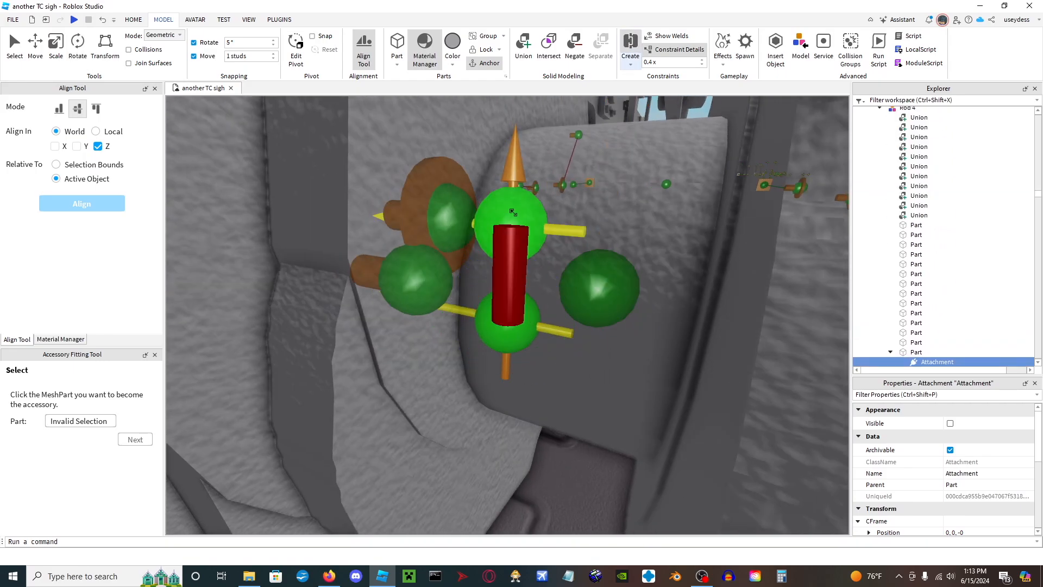
click(513, 213)
Examine the Front Bogie's hinged inner rods and the remaining eccentrics on the Rear Axle.
scroll(573, 258, down, 8)
right_drag(572, 256, 575, 272)
scroll(573, 259, up, 3)
scroll(573, 267, up, 4)
scroll(572, 267, down, 4)
scroll(572, 267, down, 4)
scroll(573, 267, up, 5)
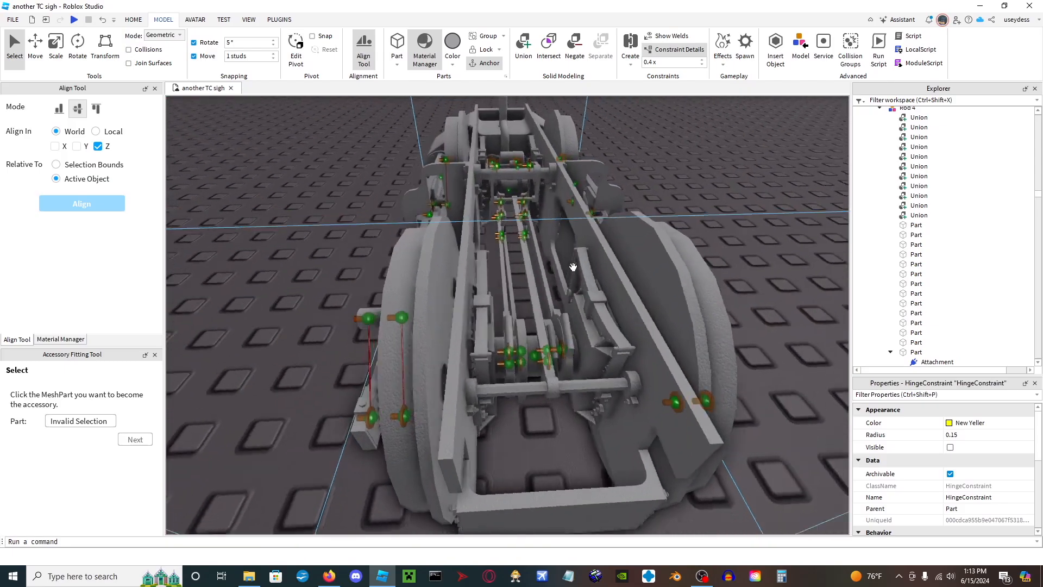
scroll(573, 268, up, 5)
scroll(574, 267, down, 2)
scroll(573, 267, down, 5)
right_drag(468, 277, 468, 277)
scroll(547, 352, up, 8)
right_drag(547, 352, 543, 312)
scroll(549, 352, down, 8)
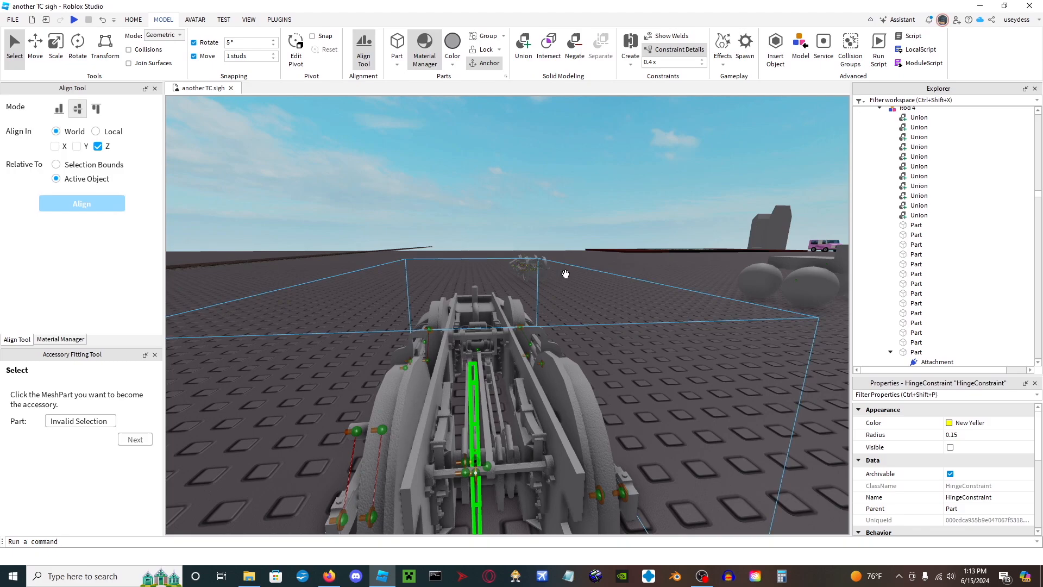
Insert an Attachment into the Rear Axle's eccentric part for Rod 3 and rotate its axis toward the finished hinges.
scroll(565, 274, up, 10)
click(563, 270)
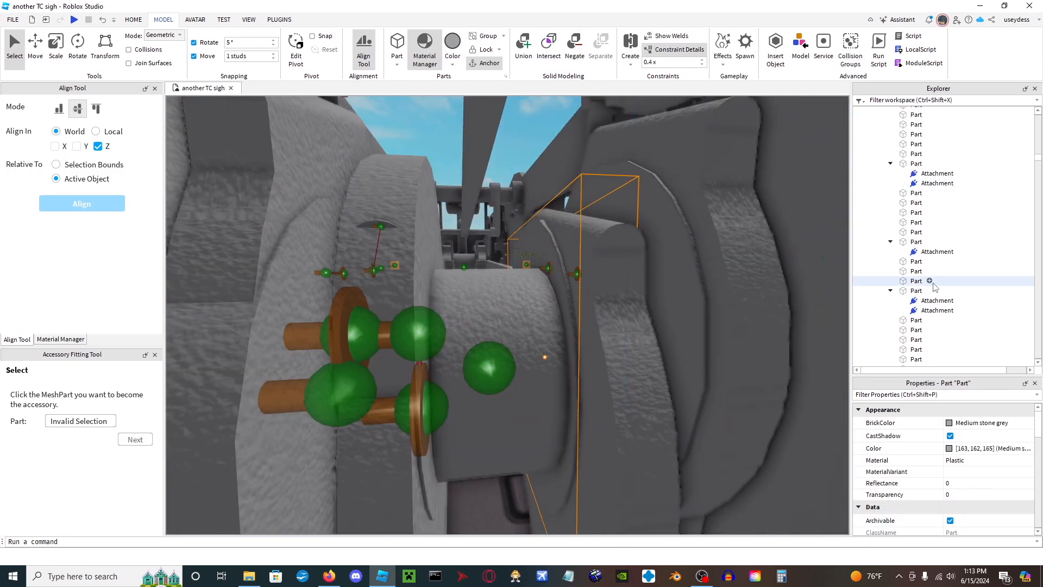
scroll(933, 284, up, 5)
click(930, 195)
click(918, 220)
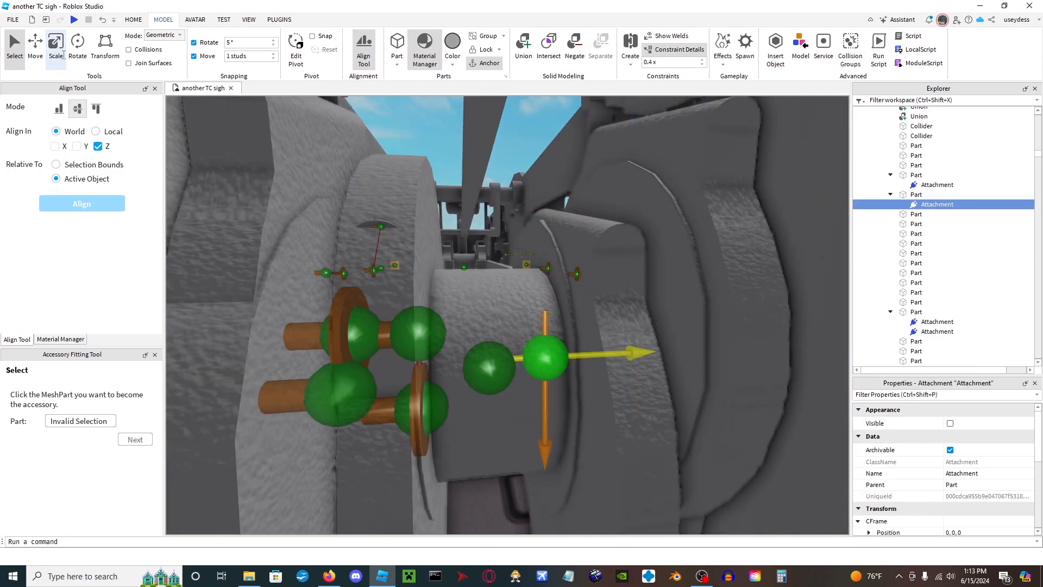
drag(507, 481, 507, 480)
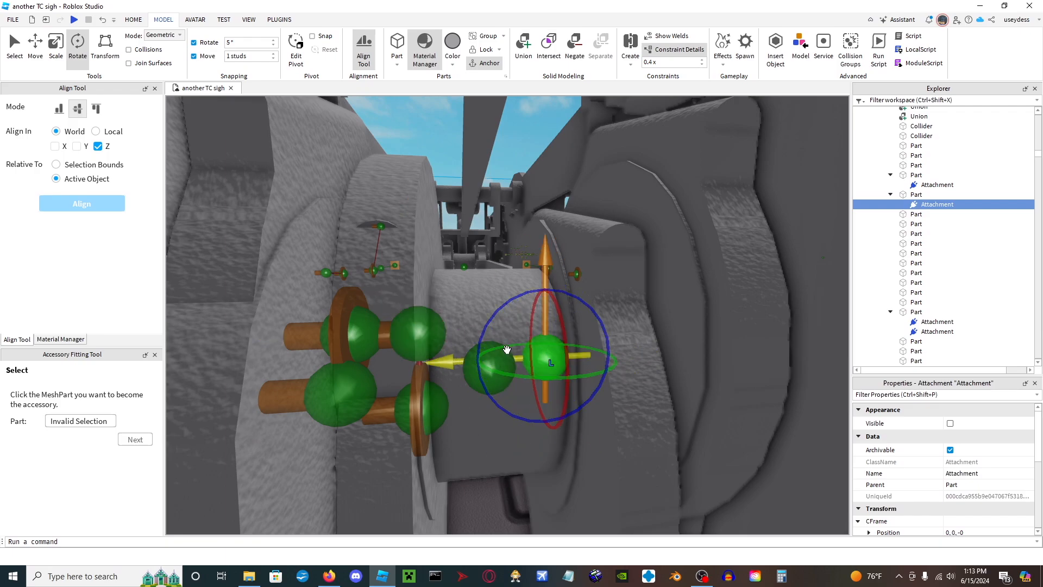
right_drag(429, 333, 478, 337)
Insert an Attachment into Rod 3's eccentric-end part.
click(742, 420)
click(933, 334)
click(903, 101)
click(918, 345)
Rotate Rod 3's Attachment so its axes match those of its eccentric's Attachment.
right_drag(565, 425, 528, 428)
drag(503, 330, 500, 330)
right_drag(500, 331, 516, 341)
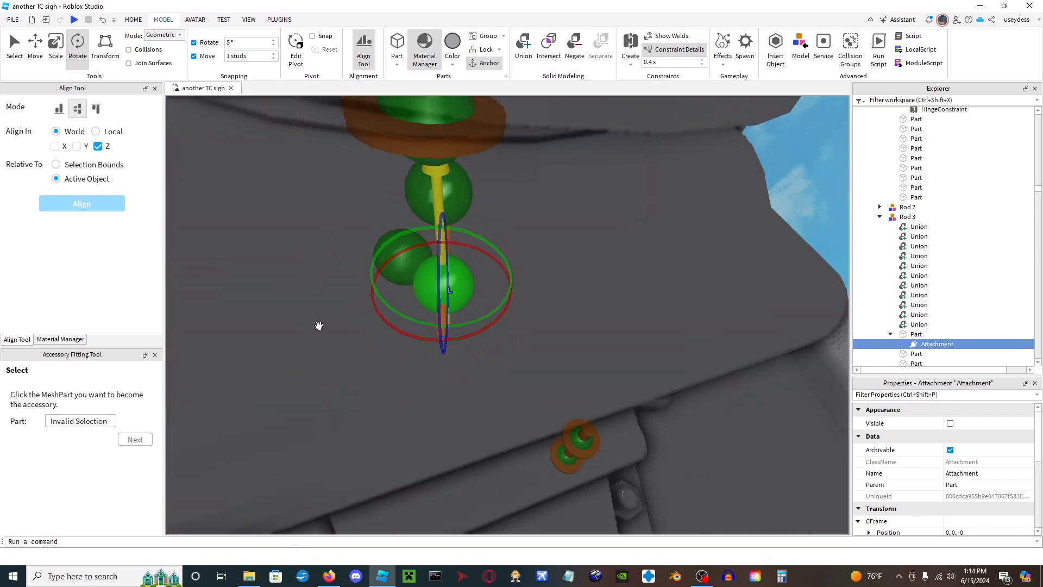
right_drag(415, 244, 415, 244)
Create a hinge constraint between Rod 3's Attachment and the Attachment of its eccentric.
click(630, 43)
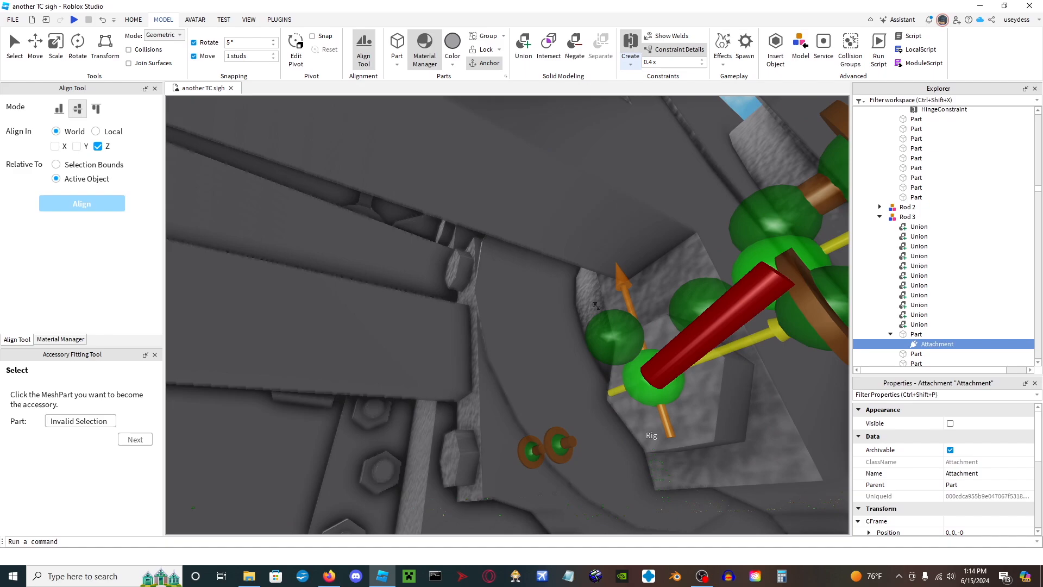
click(635, 348)
right_drag(658, 358, 659, 357)
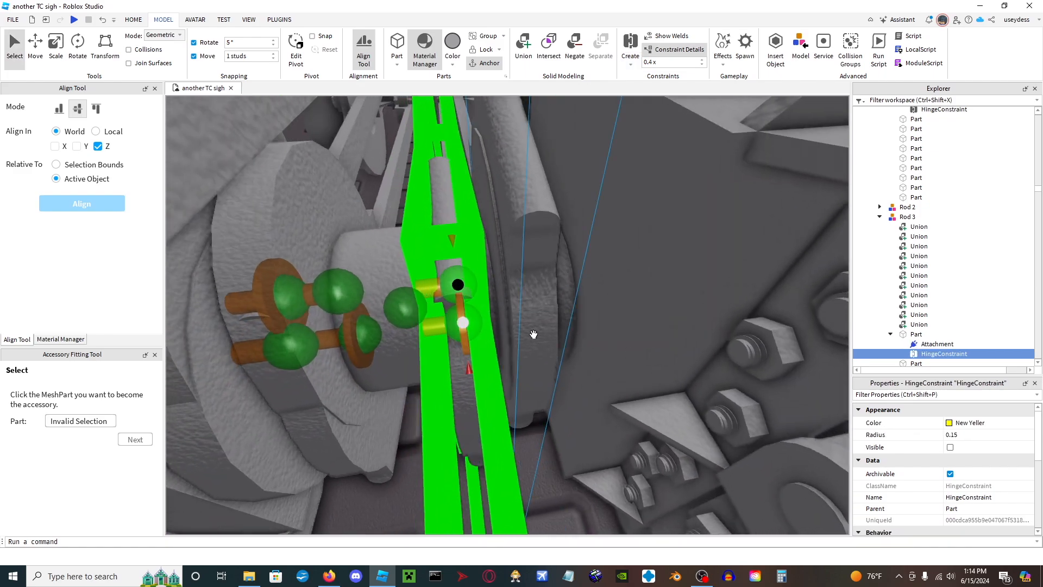
right_drag(533, 335, 532, 335)
Insert an Attachment into the Rear Axle's eccentric part for Rod 2 and rotate its axis toward the finished hinges.
click(533, 228)
click(905, 144)
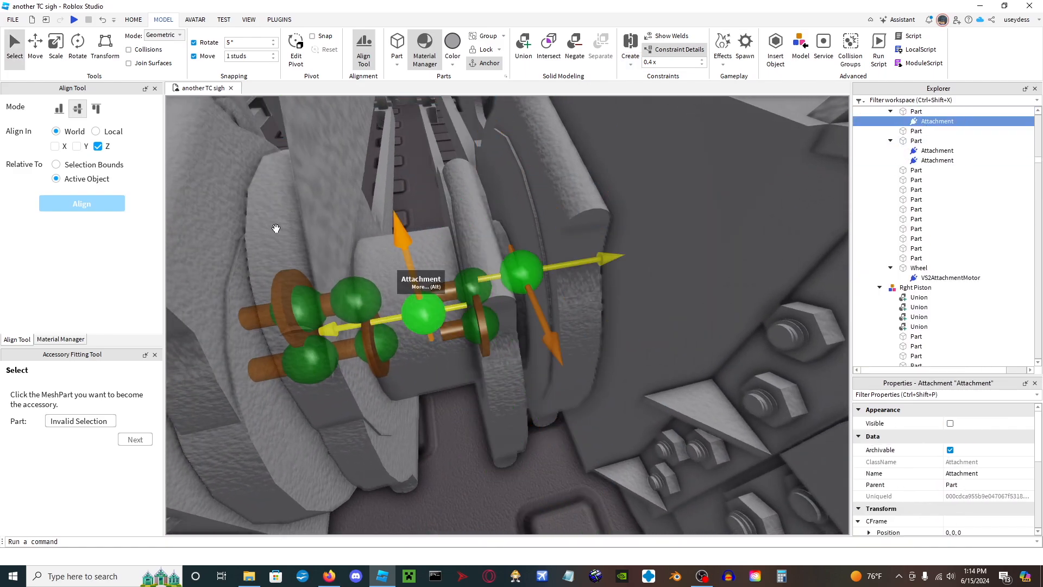
click(78, 49)
drag(510, 319, 531, 205)
right_drag(548, 203, 704, 170)
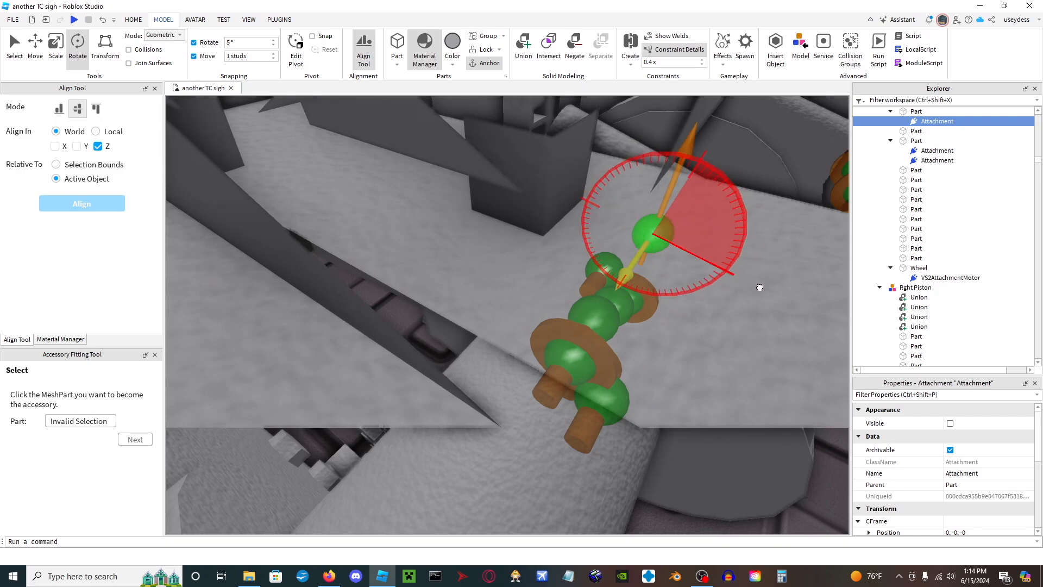
right_drag(760, 287, 704, 298)
Insert an Attachment into Rod 2's eccentric-end part and rotate its axes to match those of its eccentric's Attachment.
alt+click(535, 250)
click(930, 307)
text(a)
click(928, 331)
click(932, 317)
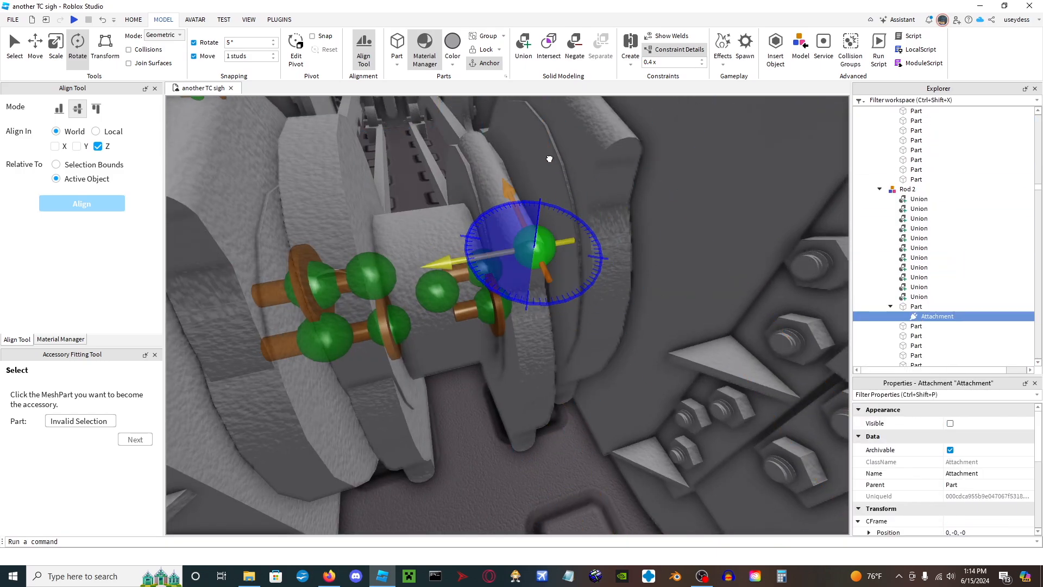
right_drag(549, 159, 679, 155)
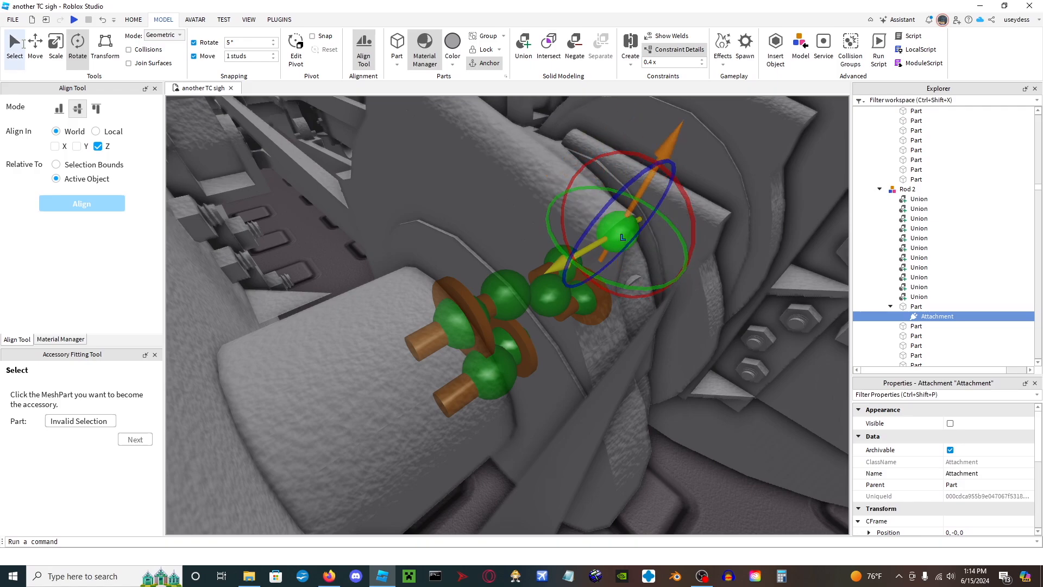
drag(654, 270, 727, 348)
right_drag(728, 348, 738, 361)
Create a hinge constraint between Rod 2's Attachment and the Attachment of its eccentric.
click(577, 239)
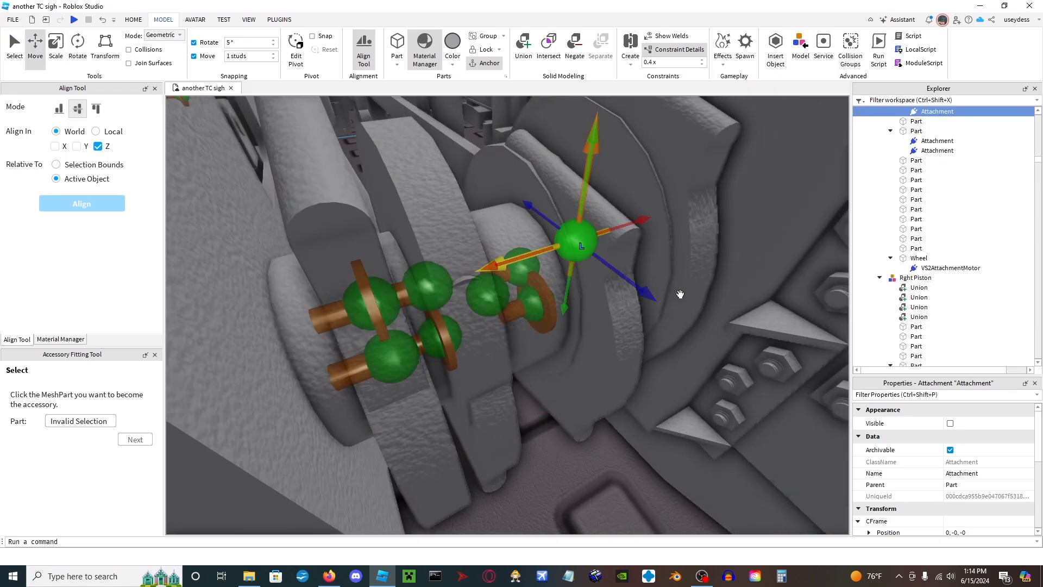
right_drag(680, 293, 814, 285)
click(621, 332)
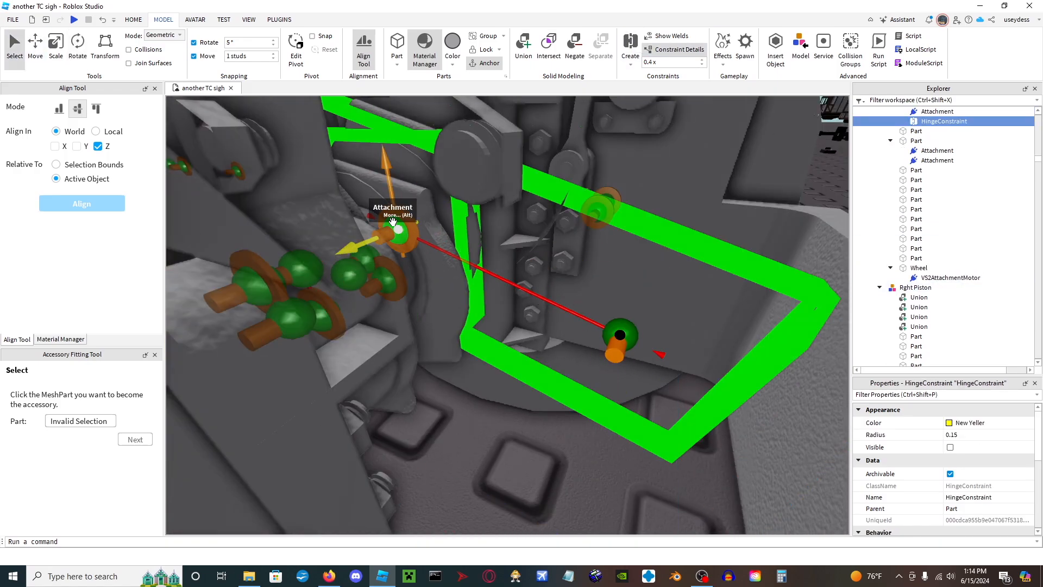
scroll(949, 448, down, 3)
click(626, 327)
right_drag(625, 328, 450, 451)
click(466, 468)
Examine the bogie's inner linkage where the front ends of the eccentric rods meet the slotted links.
key(s)
key(w)
key(w)
key(s)
key(w)
key(w)
key(s)
key(d)
key(a)
key(w)
key(w)
key(w)
right_drag(615, 352, 615, 351)
key(w)
key(s)
right_drag(593, 400, 593, 400)
key(a)
key(w)
right_drag(589, 441, 590, 441)
key(a)
key(w)
key(w)
key(s)
key(w)
key(s)
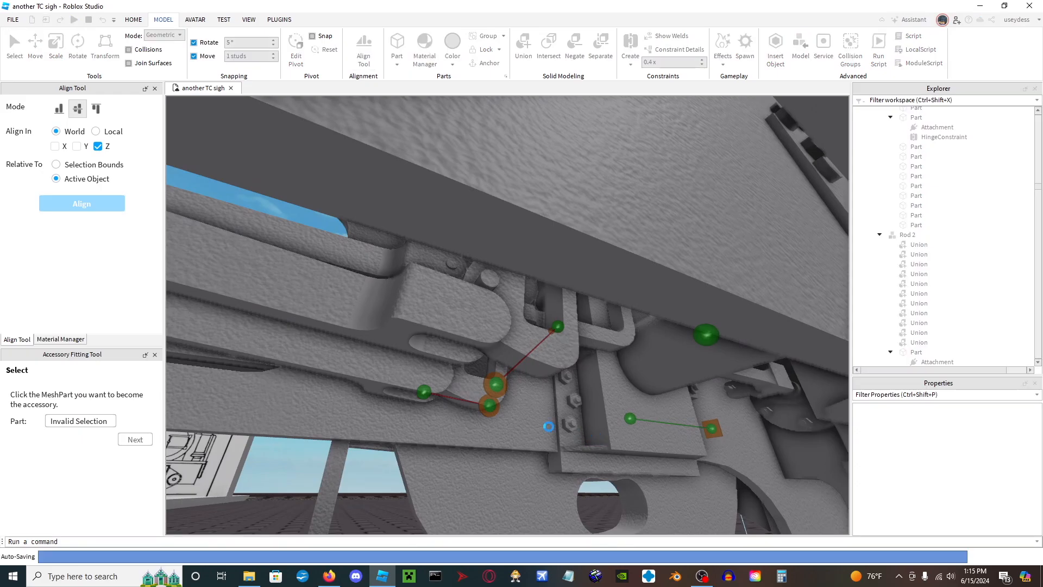
key(s)
right_drag(494, 415, 494, 414)
key(w)
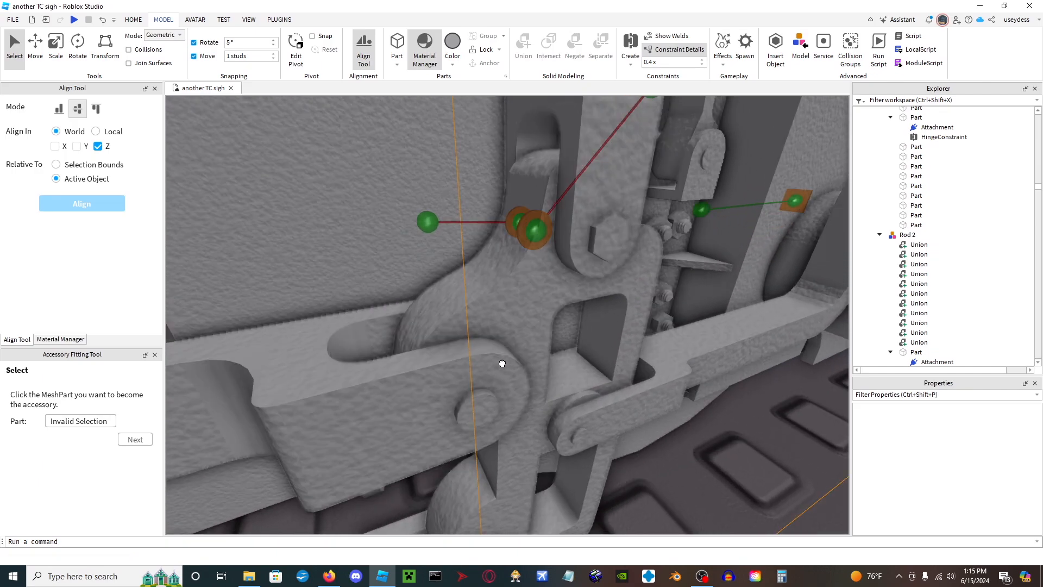
Inspect Rod 1's front-end part and the neighbouring pins and links to see how the rod ends connect.
click(502, 363)
right_drag(580, 312, 580, 311)
key(s)
key(w)
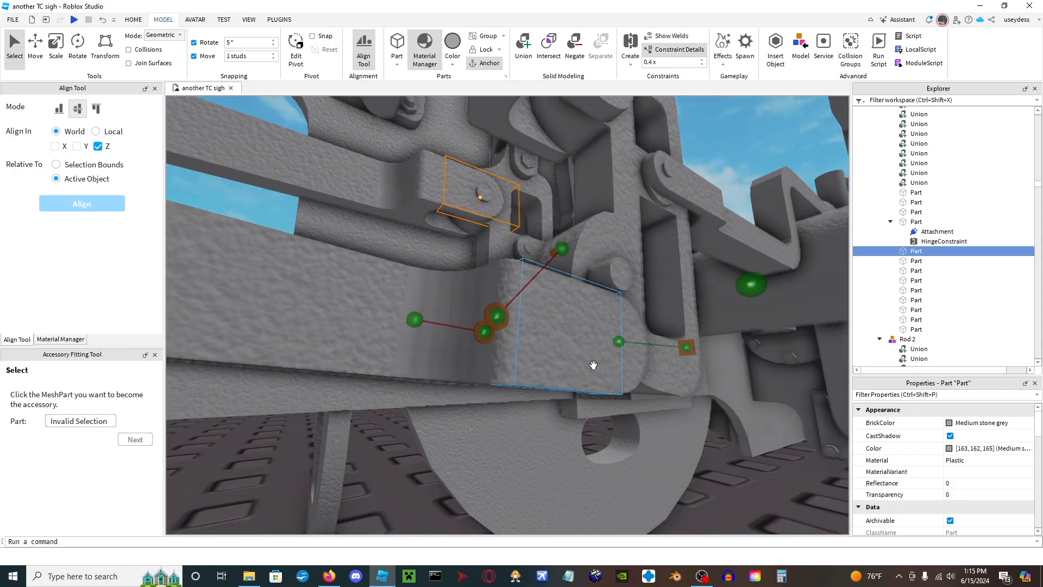
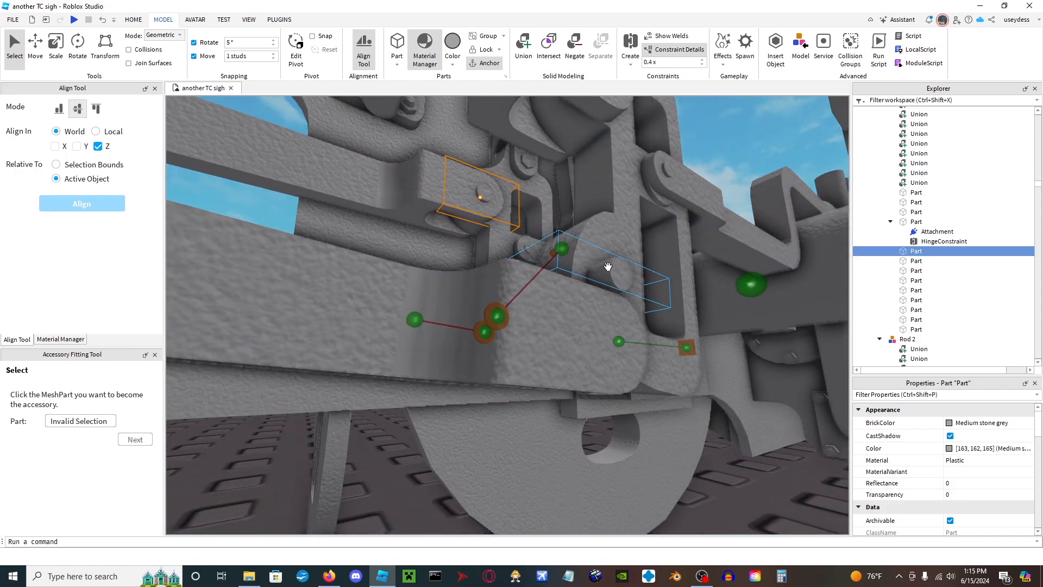
right_drag(608, 267, 577, 294)
key(s)
right_drag(533, 318, 532, 319)
key(w)
key(s)
key(w)
key(d)
key(w)
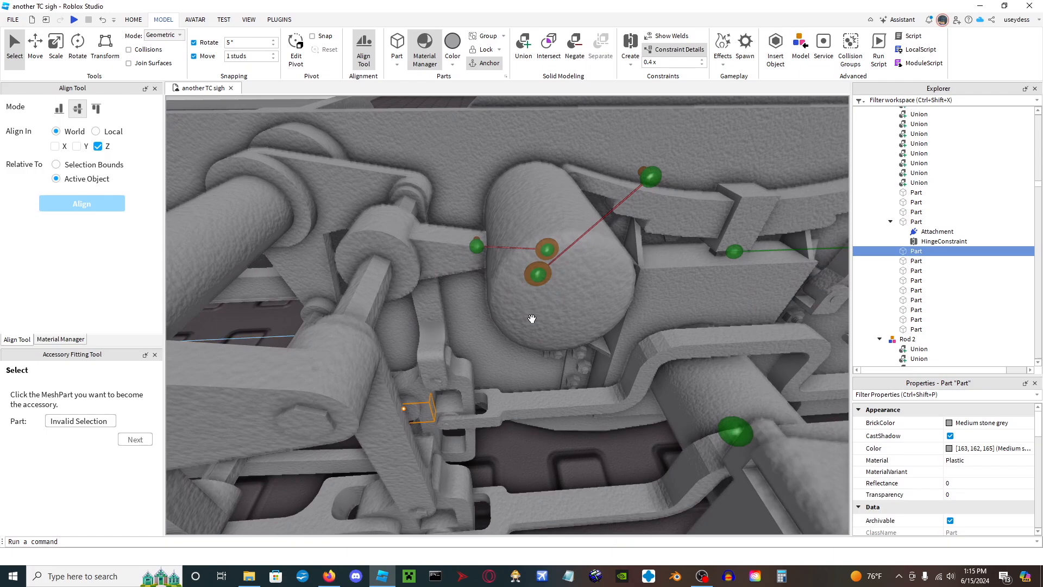
key(w)
right_drag(532, 319, 531, 319)
key(s)
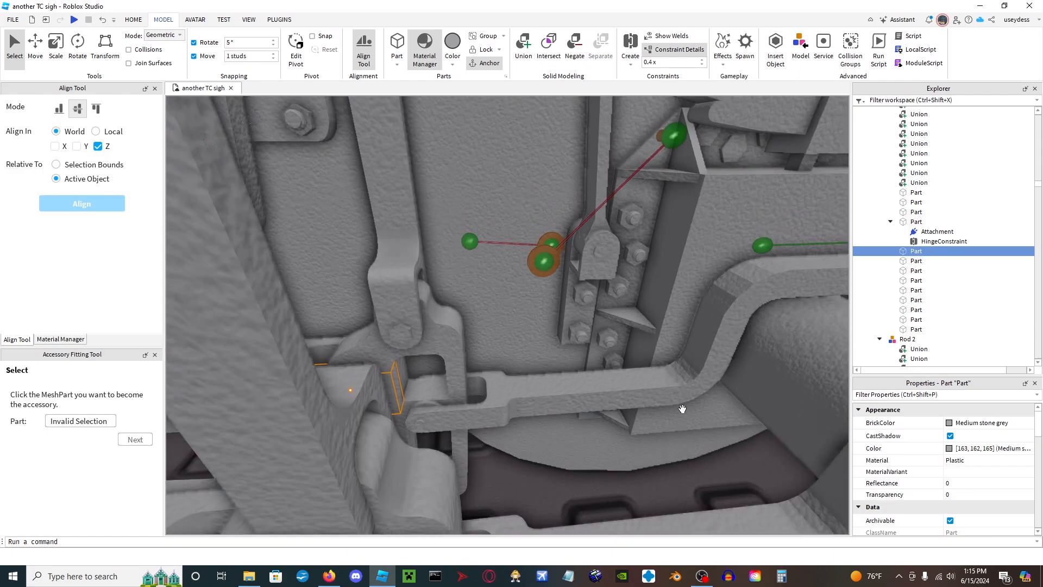
key(s)
right_drag(497, 380, 498, 380)
key(w)
key(s)
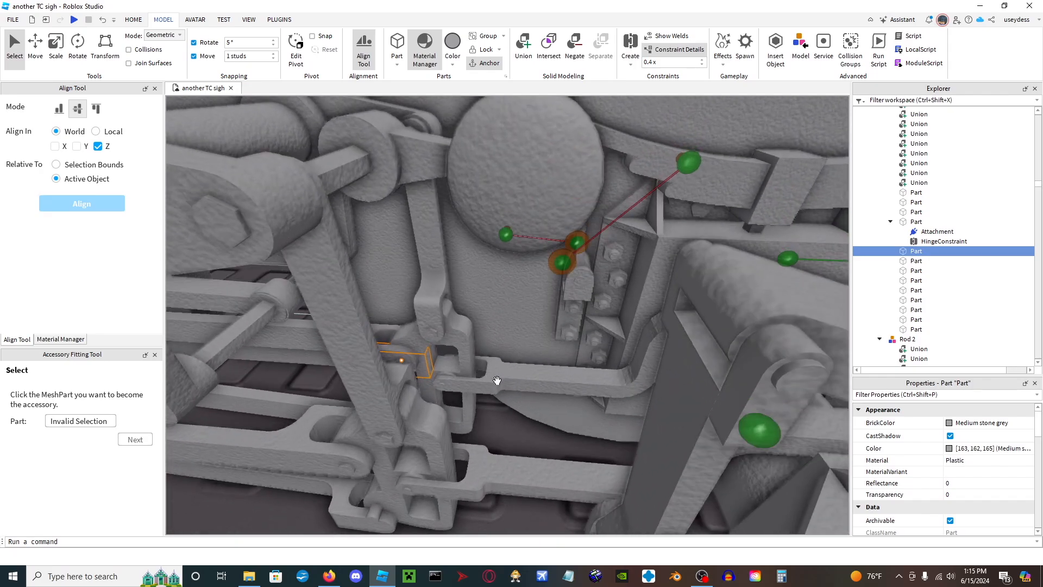
scroll(353, 240, down, 6)
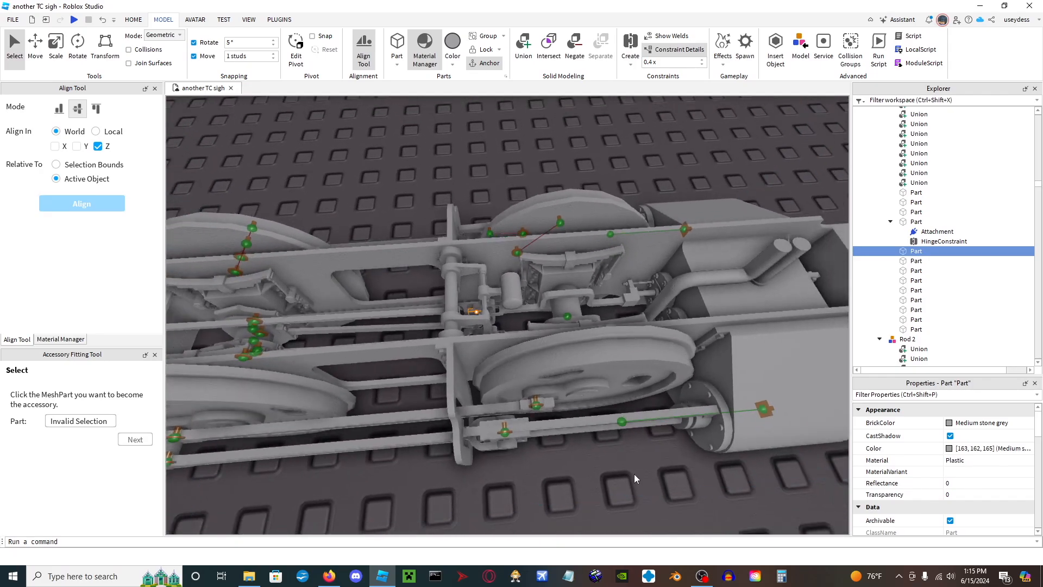
click(634, 474)
Insert an Attachment into Rod 2's front-end part beside the slotted link.
scroll(634, 475, up, 7)
key(w)
right_drag(634, 474, 634, 474)
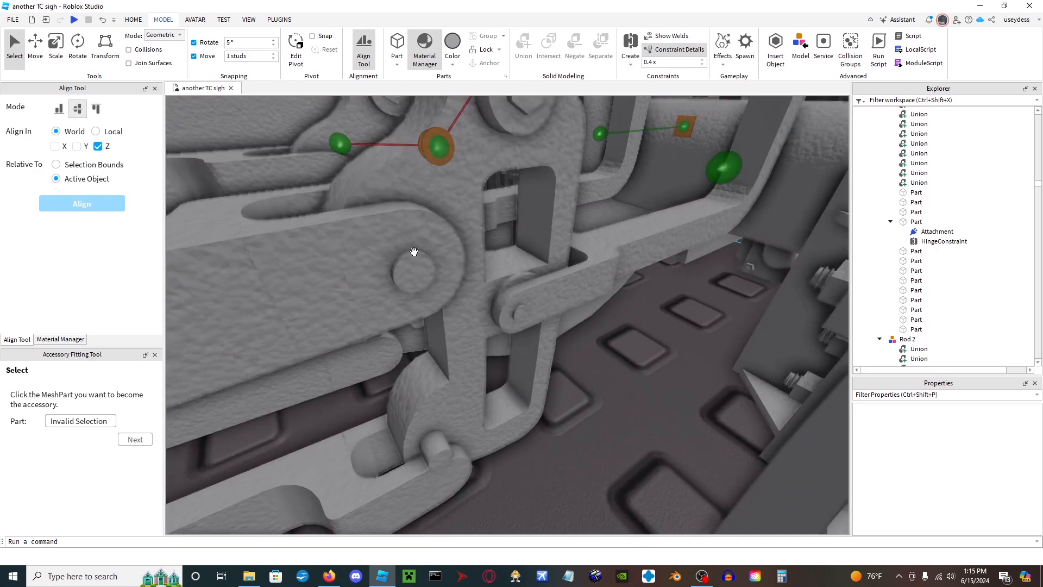
scroll(940, 266, down, 3)
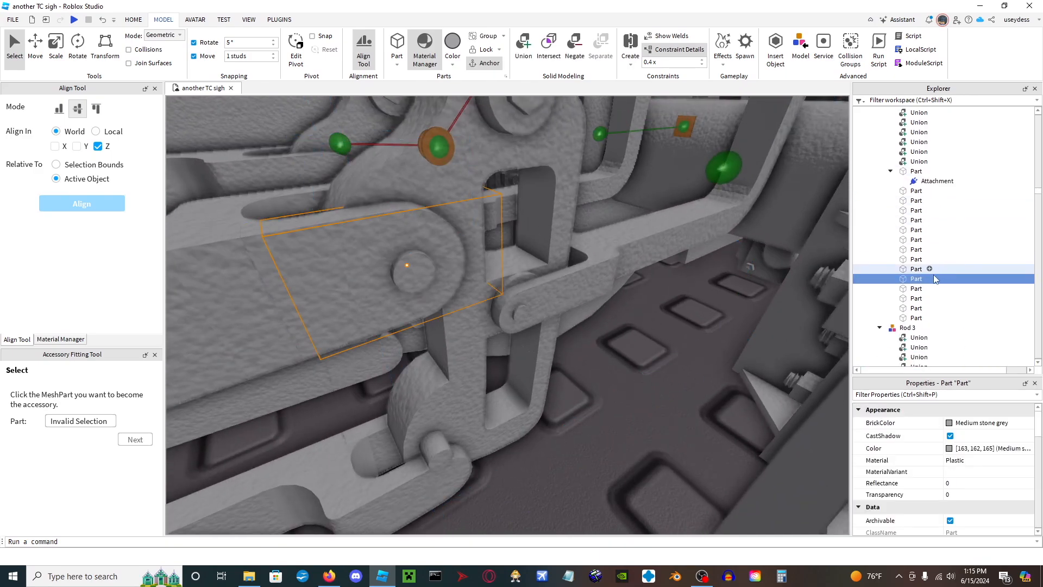
click(930, 280)
click(935, 293)
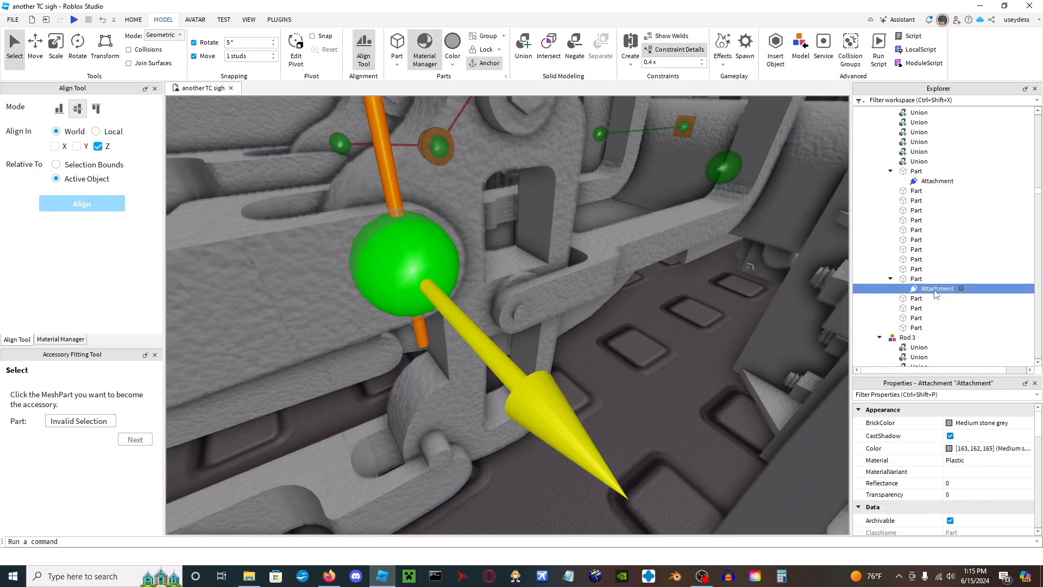
Rotate the Attachment in Rod 2's front-end part so its axis points inward across the bogie.
right_drag(432, 221, 432, 221)
key(a)
right_drag(627, 363, 628, 363)
drag(527, 412, 602, 301)
click(663, 403)
right_drag(663, 402, 663, 403)
key(d)
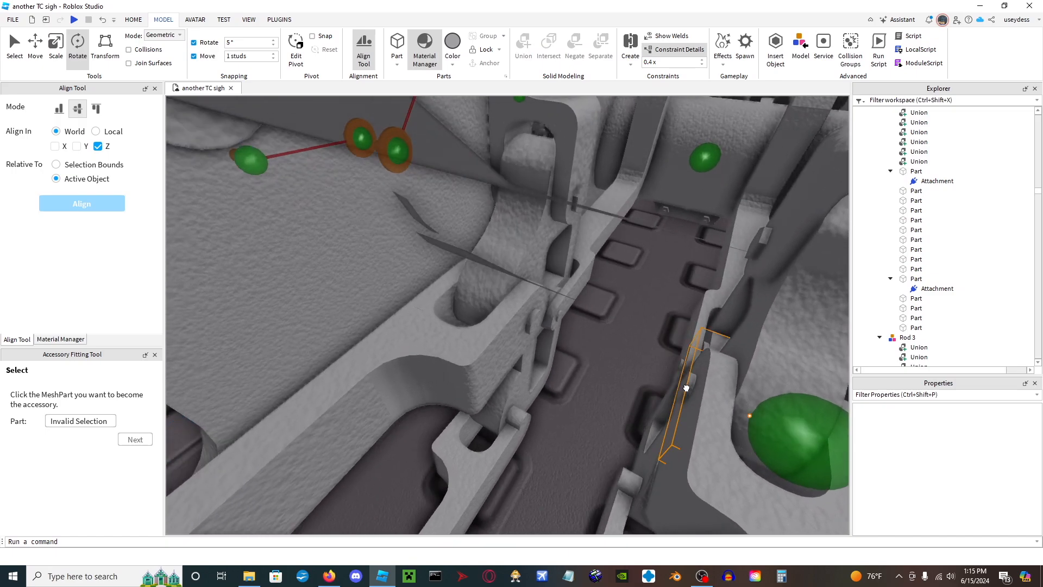
Insert an Attachment into the slotted link's part at Rod 2's front end and rotate it to match the rod's Attachment.
click(686, 387)
click(929, 195)
click(903, 221)
click(930, 204)
key(f)
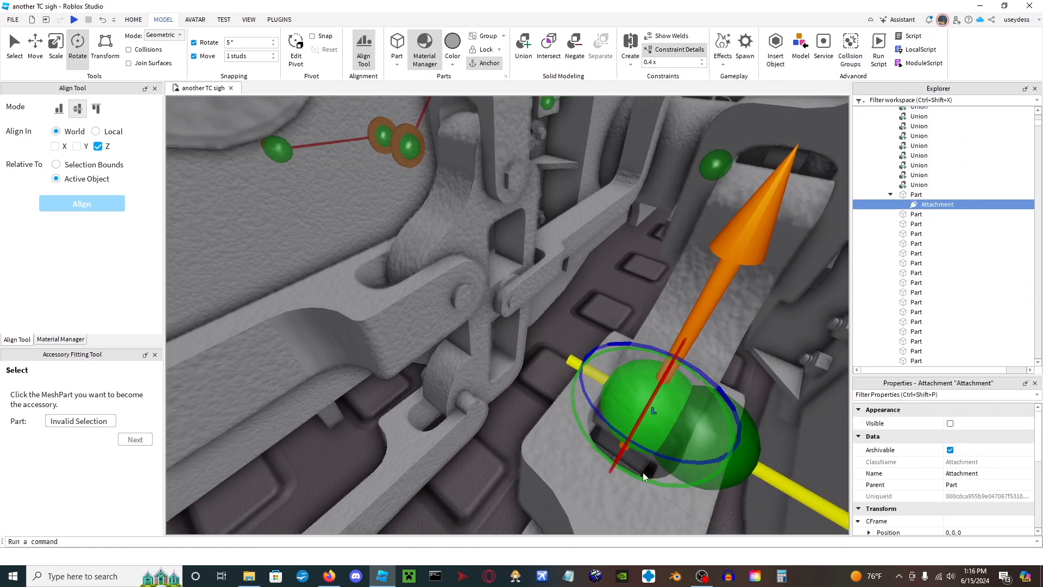
drag(683, 332, 668, 318)
right_drag(747, 441, 665, 417)
Create a hinge constraint between Rod 2's front Attachment and the slotted link's Attachment.
click(665, 417)
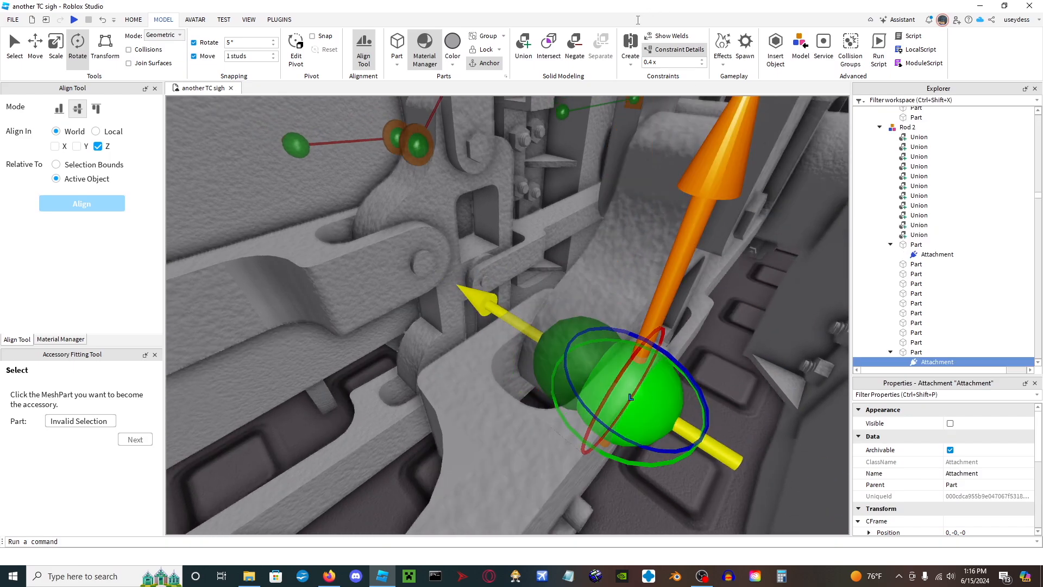
click(630, 46)
click(602, 346)
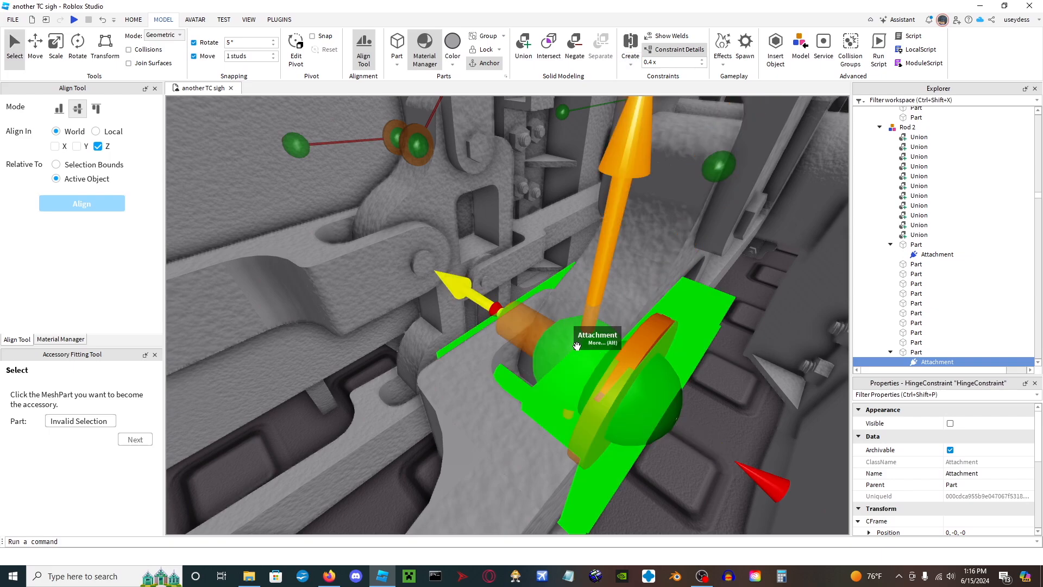
Copy the link Attachment's world position of -39.222, 1.745, 49.37 to Rod 2's front Attachment.
scroll(948, 487, down, 3)
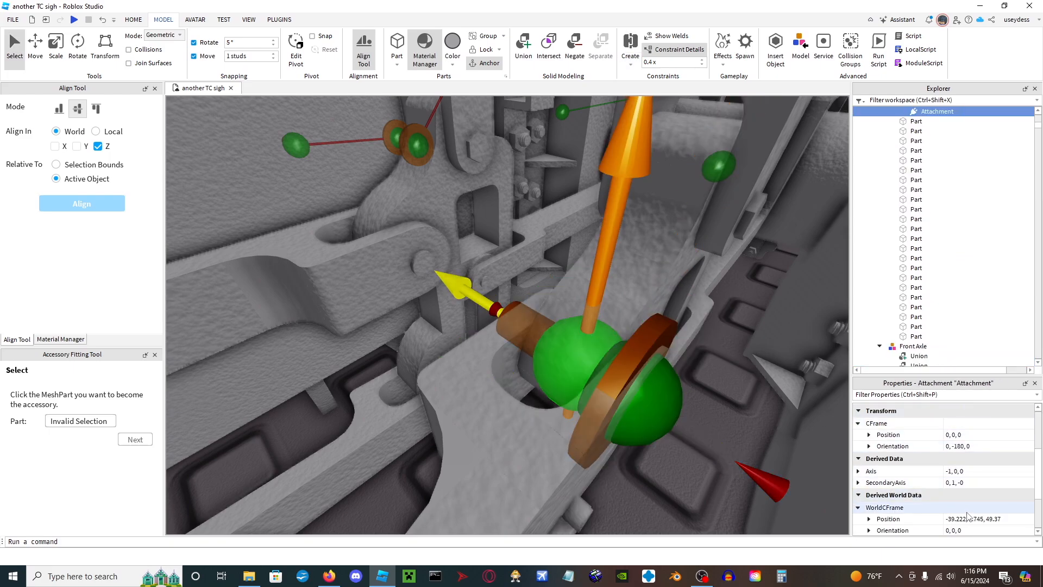
click(663, 394)
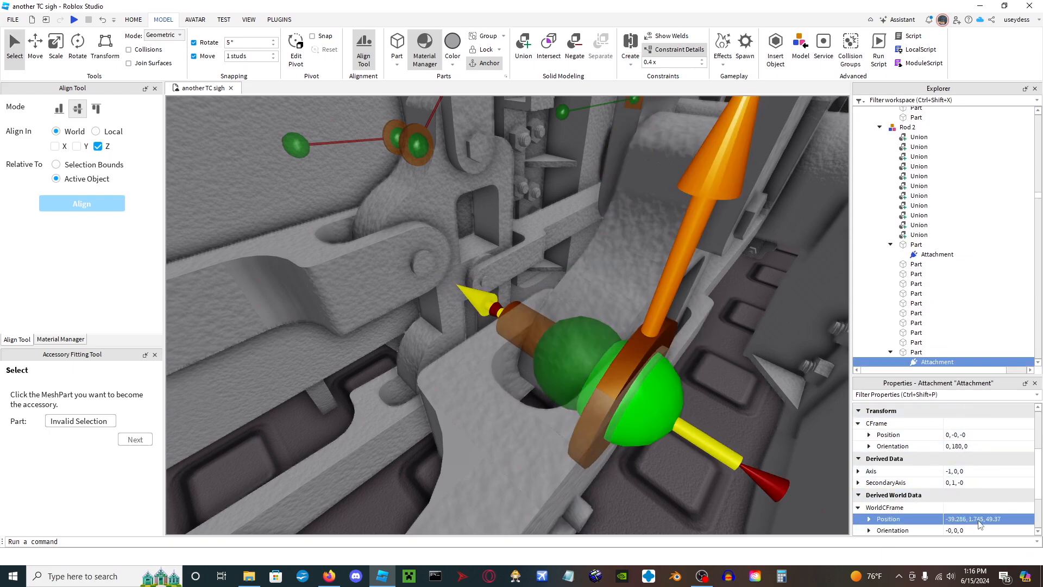
key(Return)
right_drag(657, 474, 656, 472)
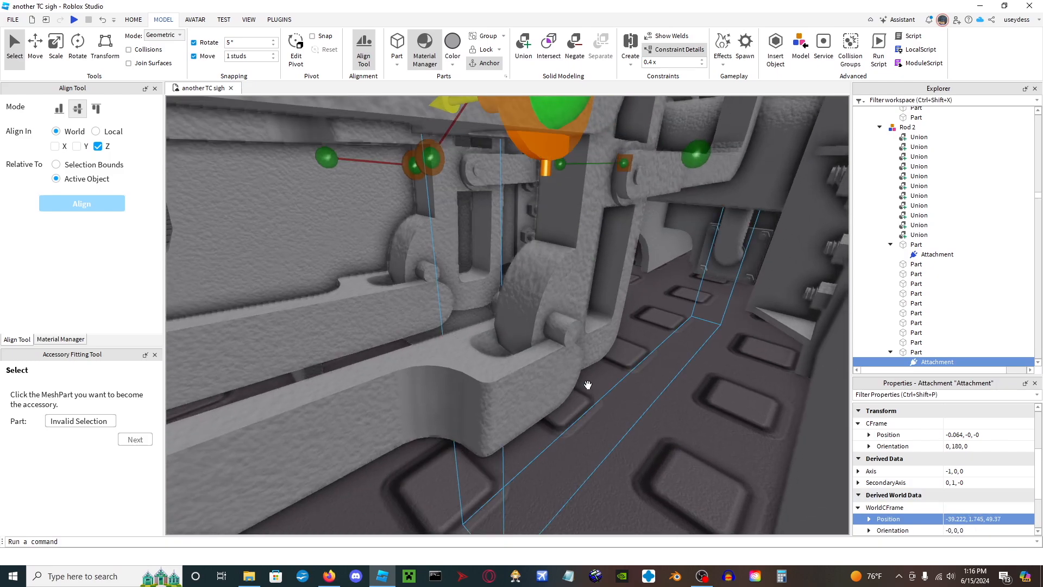
Insert an Attachment into Rod 3's front-end part and rotate it so its secondary axis points upward.
alt+click(581, 381)
scroll(938, 301, down, 1)
click(930, 334)
click(905, 100)
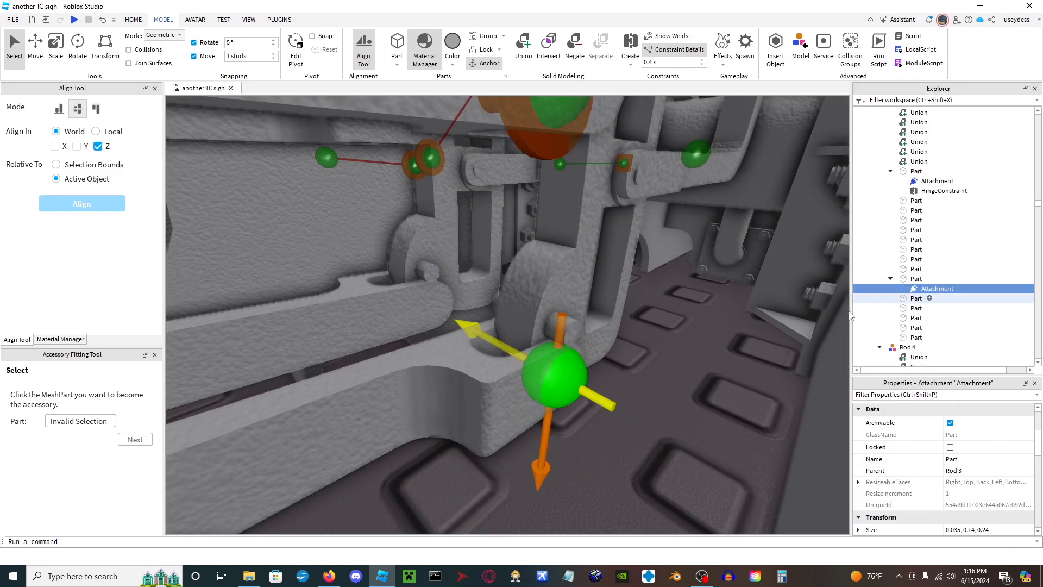
key(ctrl+4)
right_drag(494, 260, 490, 260)
drag(365, 254, 309, 417)
right_drag(308, 416, 311, 416)
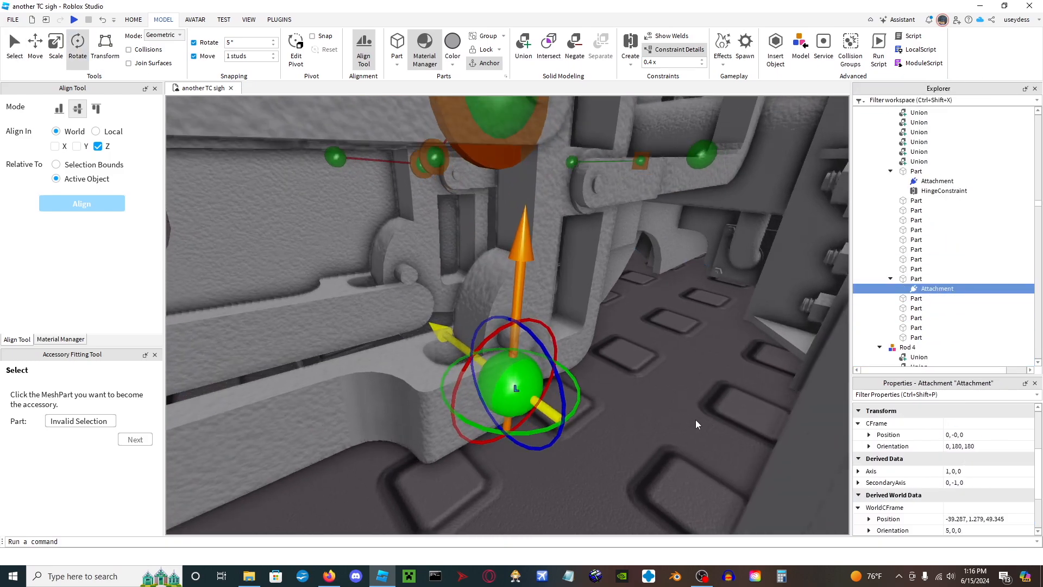
Insert an Attachment into the slotted link's part at Rod 3's front end and rotate it to match the rod's Attachment.
click(696, 421)
alt+click(516, 329)
click(930, 112)
click(906, 143)
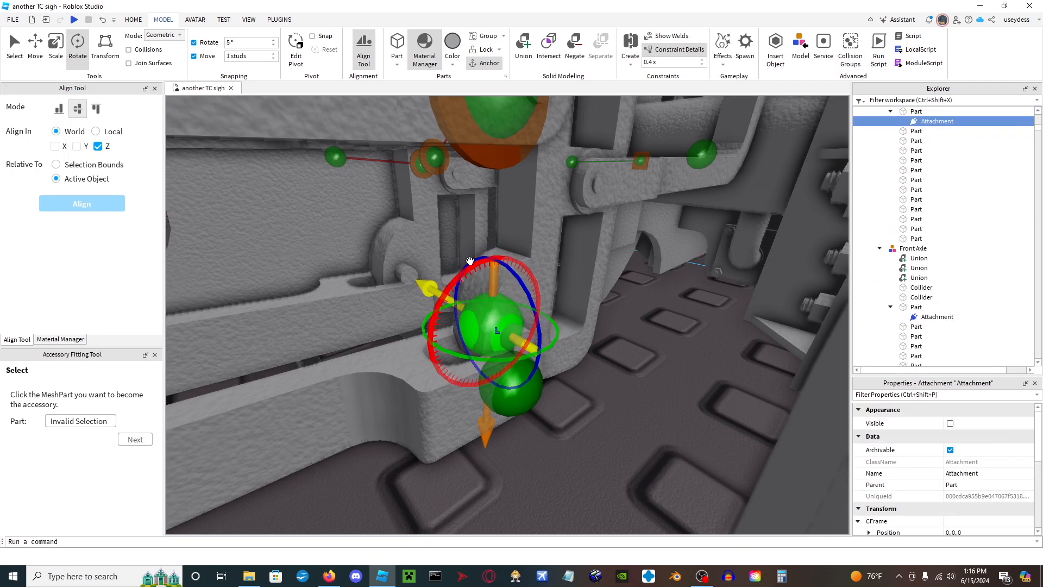
right_drag(517, 396, 519, 402)
Create a hinge constraint between Rod 3's front Attachment and the link's Attachment, and set the link Attachment's world X position to -39.287.
click(666, 416)
click(600, 387)
key(h)
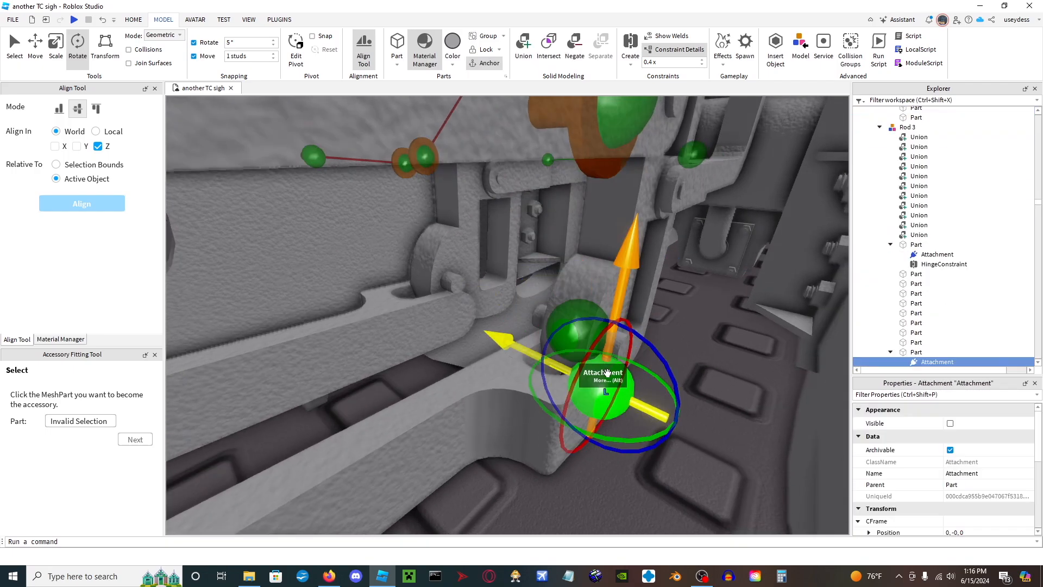
click(569, 309)
click(568, 307)
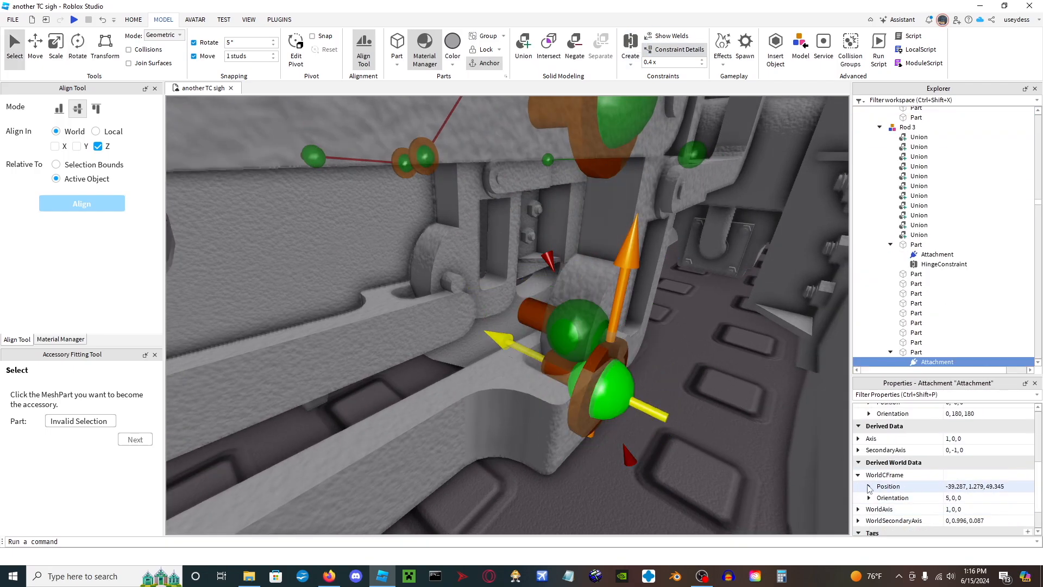
click(579, 329)
key(Return)
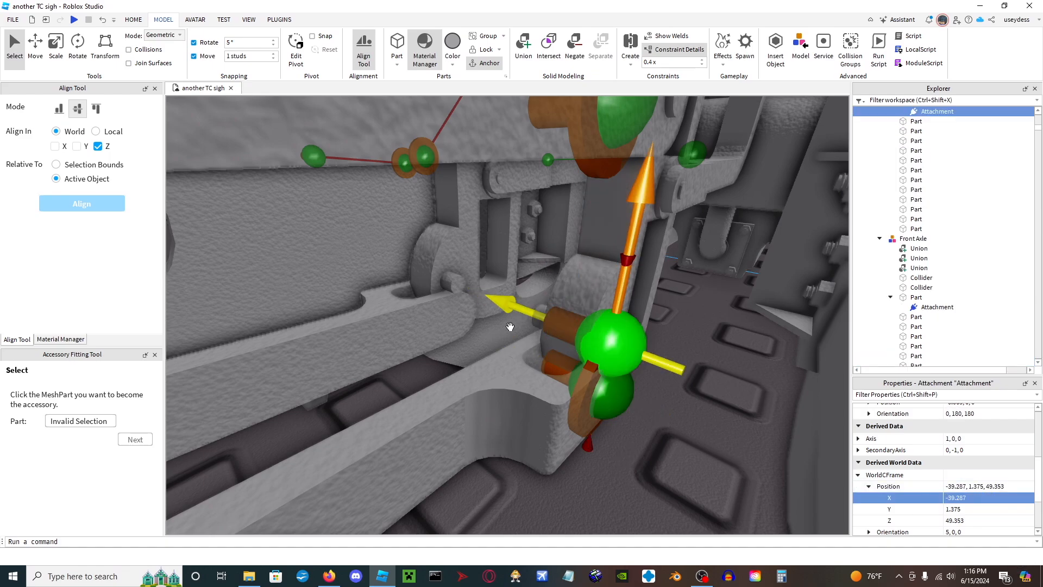
Insert an Attachment into Rod 4's front-end part and rotate its axis to point the opposite way.
click(473, 304)
click(930, 362)
click(924, 176)
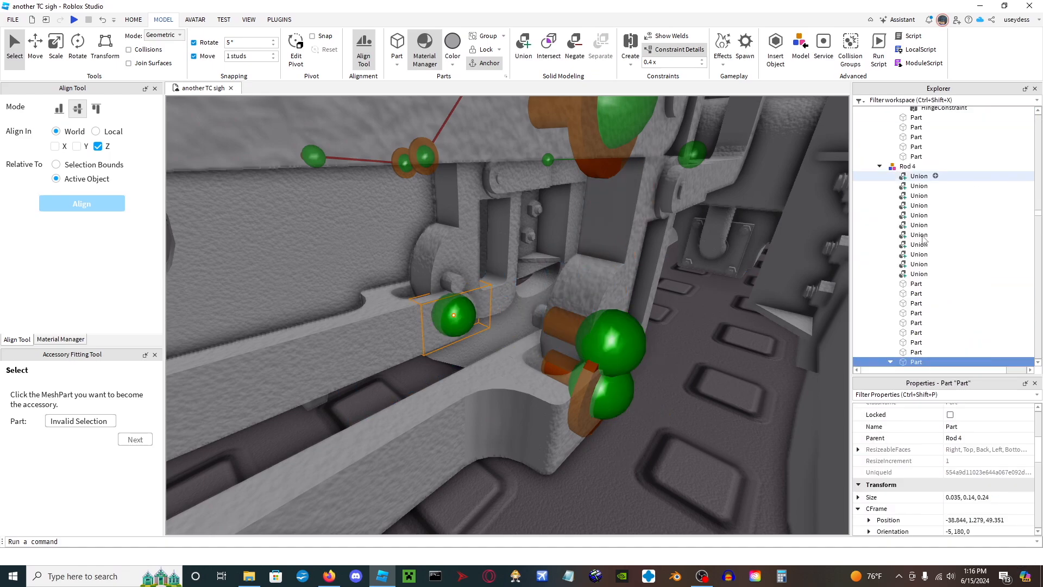
click(963, 316)
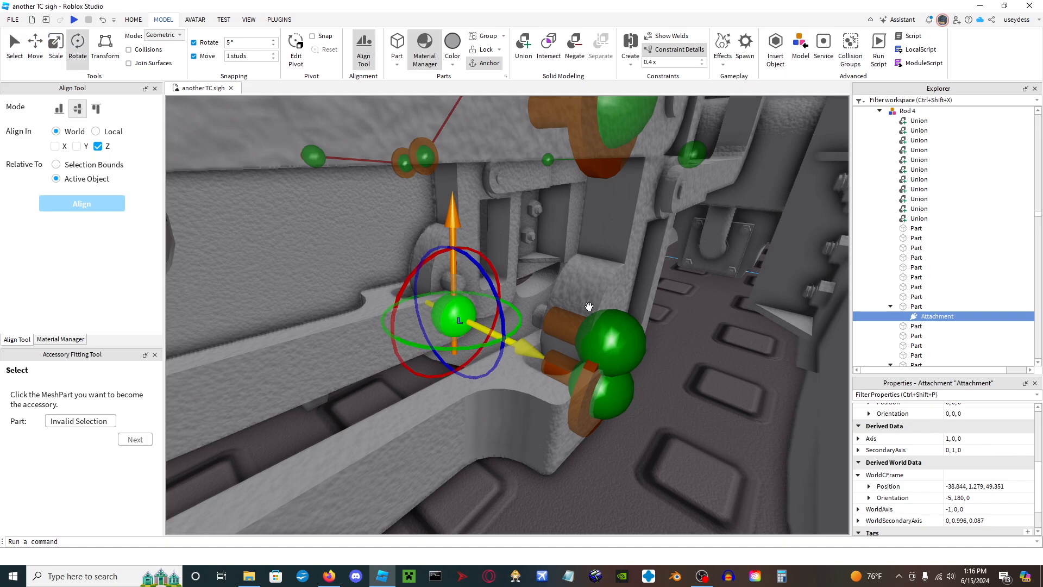
right_drag(589, 306, 533, 403)
drag(520, 291, 525, 294)
Insert an Attachment into the slotted link's part at Rod 4's front end and rotate it to match the rod's Attachment.
click(545, 326)
alt+click(545, 325)
click(930, 362)
click(925, 197)
drag(519, 250, 482, 313)
right_drag(482, 313, 470, 314)
Create a hinge constraint between Rod 4's front Attachment and the link's Attachment, and set the link Attachment's world X position to -38.844.
click(546, 315)
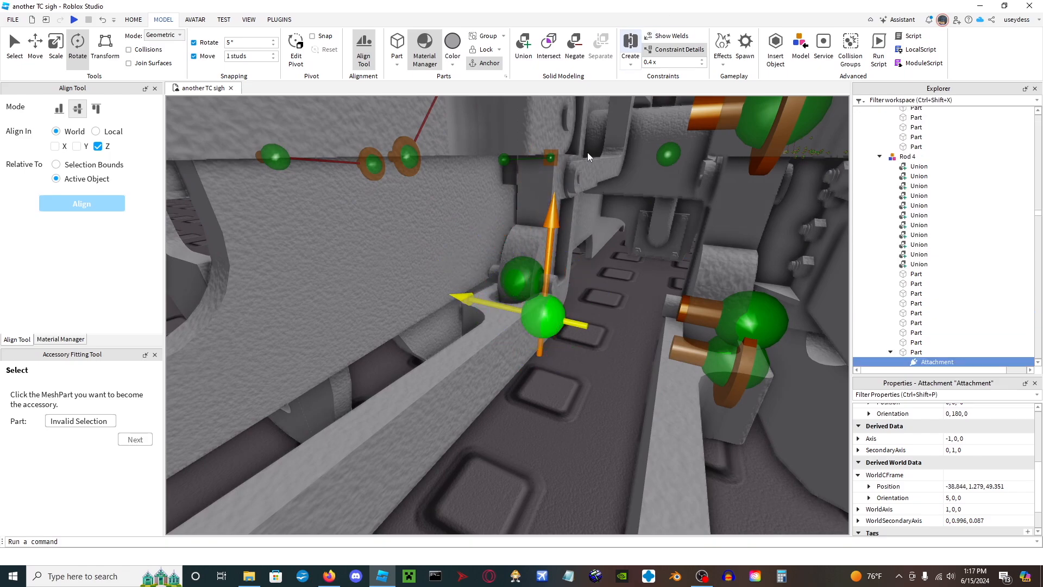
click(557, 321)
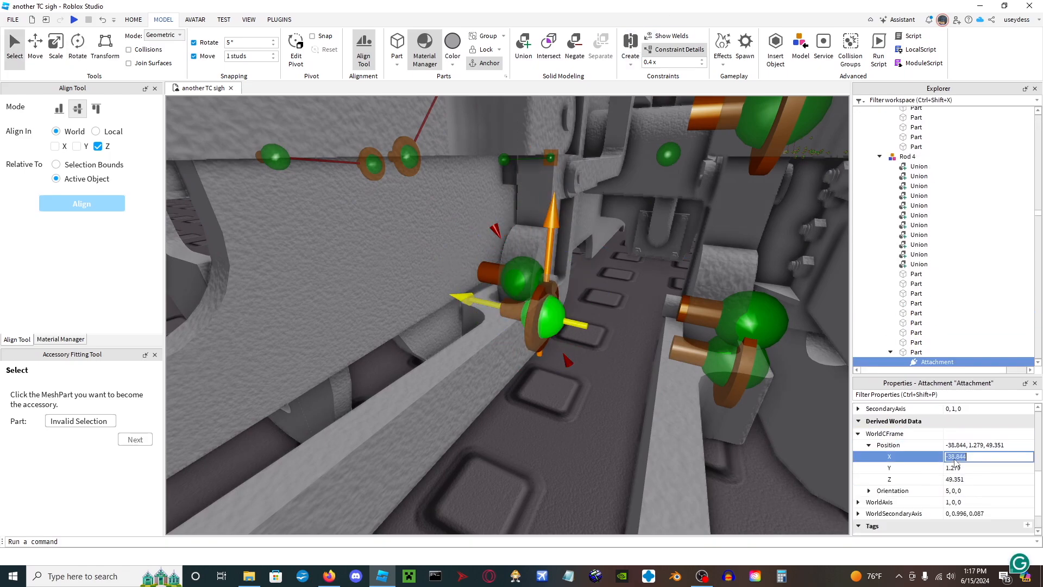
click(533, 261)
key(Return)
Insert an Attachment into the pin part above Rod 4's front-end hinge and rotate its axis.
right_drag(543, 310, 525, 332)
click(518, 268)
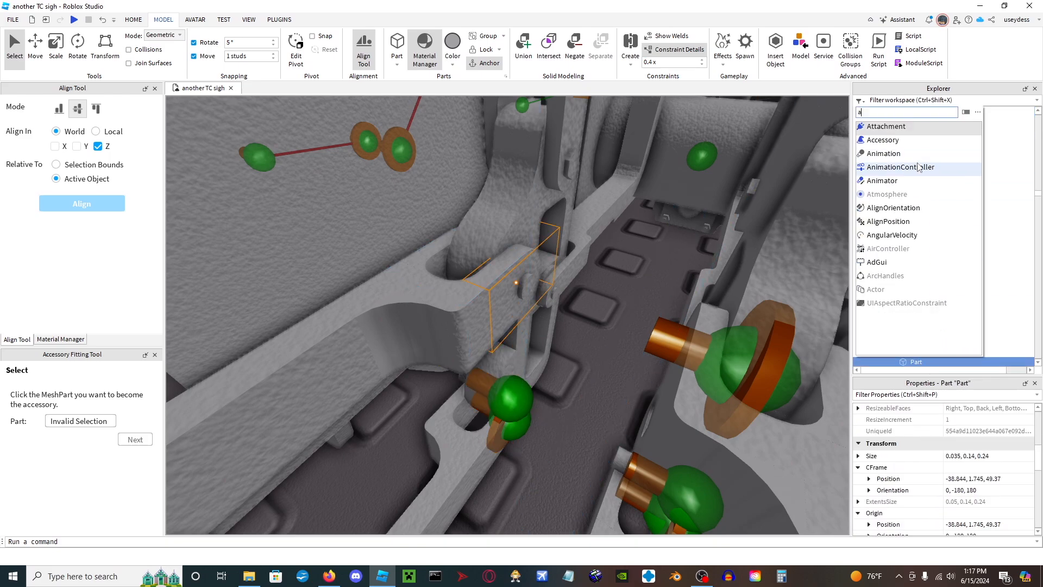
click(902, 127)
key(ctrl+4)
key(f)
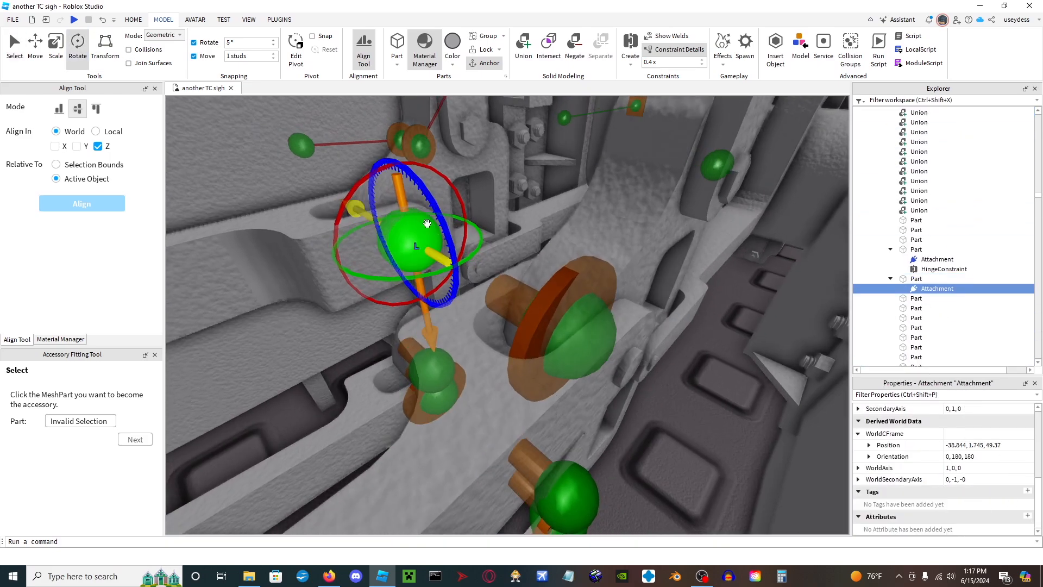
drag(455, 299, 449, 306)
Insert an Attachment into the mating part at the joint above Rod 4's front end and rotate it to match.
right_drag(587, 333, 552, 363)
click(647, 315)
right_drag(646, 315, 699, 286)
click(700, 286)
click(886, 98)
key(f)
drag(500, 286, 513, 289)
Create a hinge constraint between the two Attachments above Rod 4's front end and set the mating world position to -38.844, 1.745, 49.37.
click(531, 358)
click(630, 42)
click(491, 345)
click(535, 360)
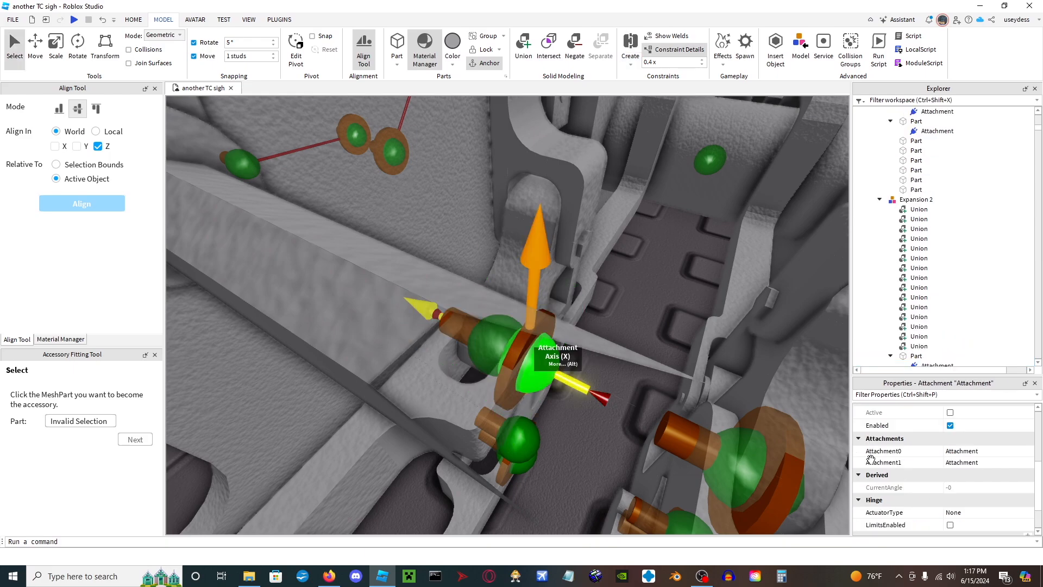
click(466, 351)
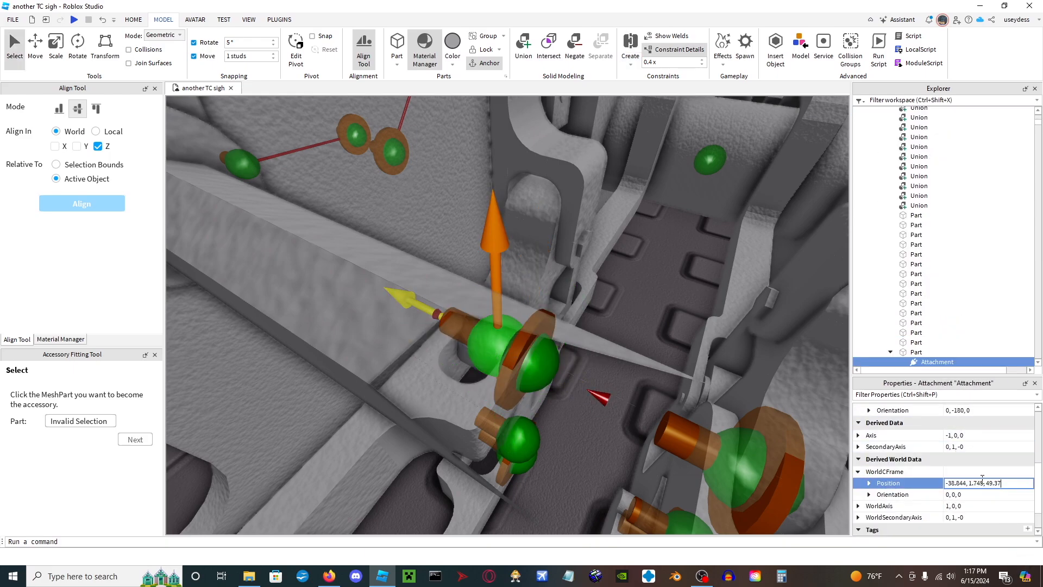
Insert an Attachment into the part at the lower end of 2 connector and rotate it so its secondary axis points up.
click(677, 316)
scroll(678, 317, down, 4)
right_drag(677, 317, 672, 317)
click(436, 390)
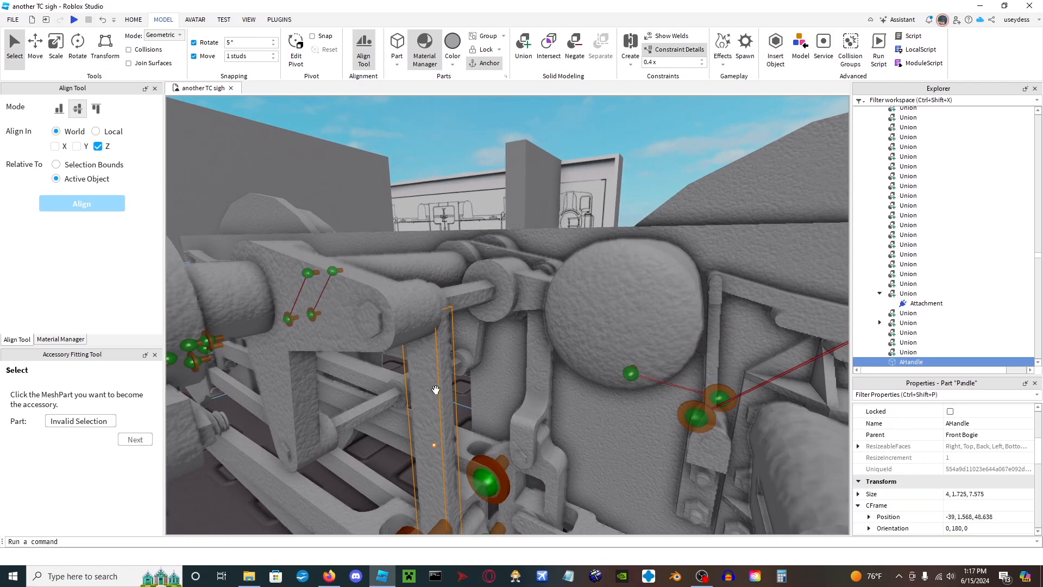
scroll(989, 274, up, 3)
right_drag(625, 235, 625, 234)
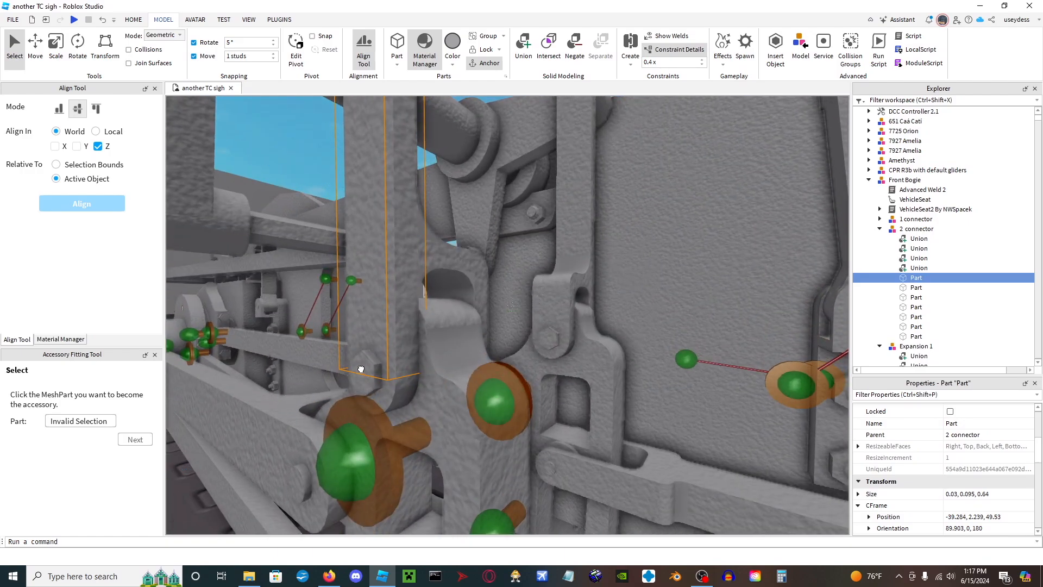
click(929, 325)
click(881, 89)
click(936, 336)
click(78, 48)
right_drag(534, 349, 534, 349)
drag(534, 349, 443, 338)
right_drag(427, 341, 427, 341)
Insert an Attachment into Expansion 2's union at 2 connector's lower end and rotate it to match the connector's Attachment.
click(392, 354)
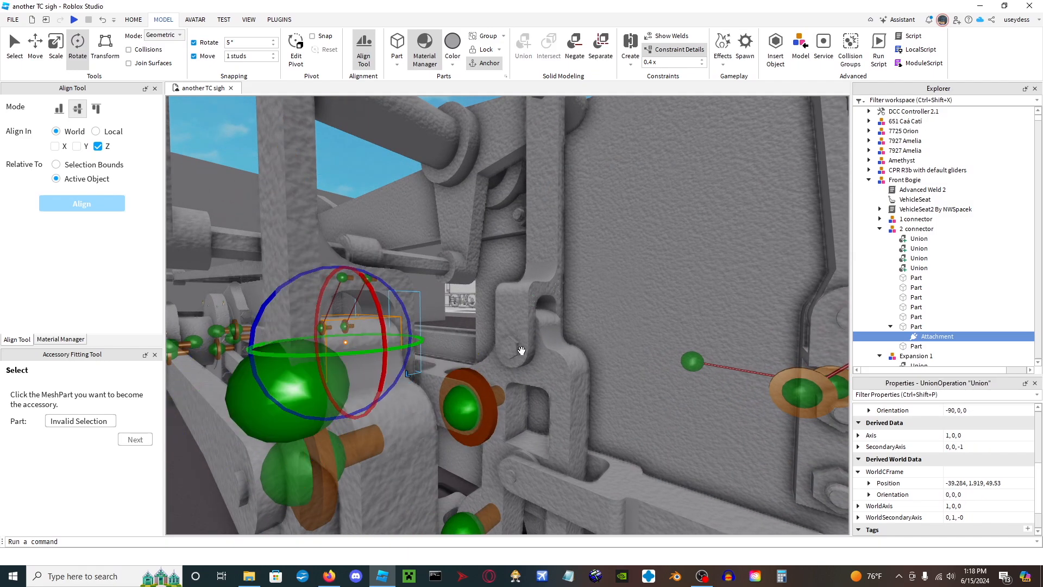
click(938, 363)
click(886, 208)
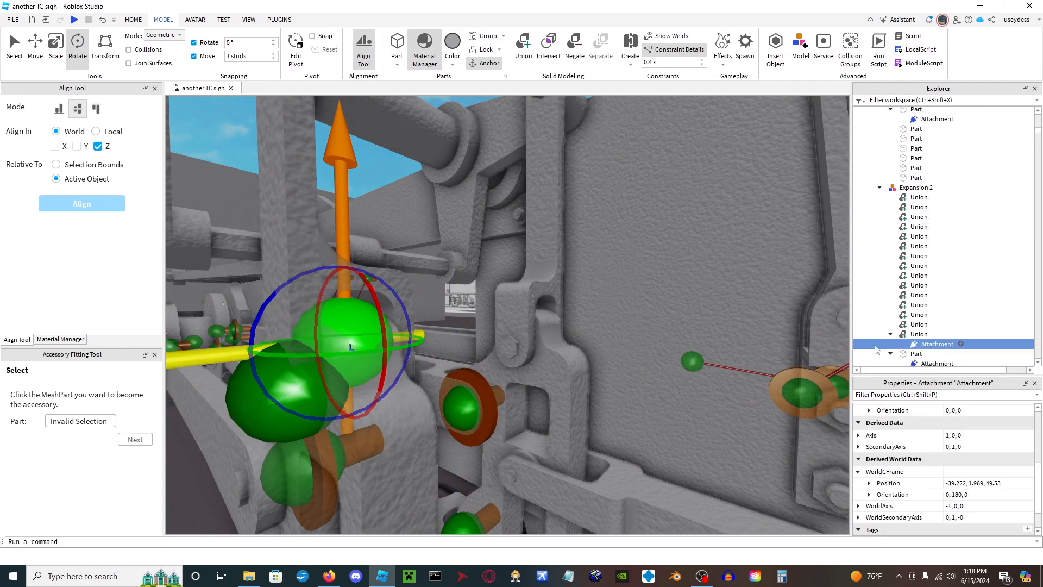
drag(386, 338, 353, 351)
right_drag(353, 351, 353, 351)
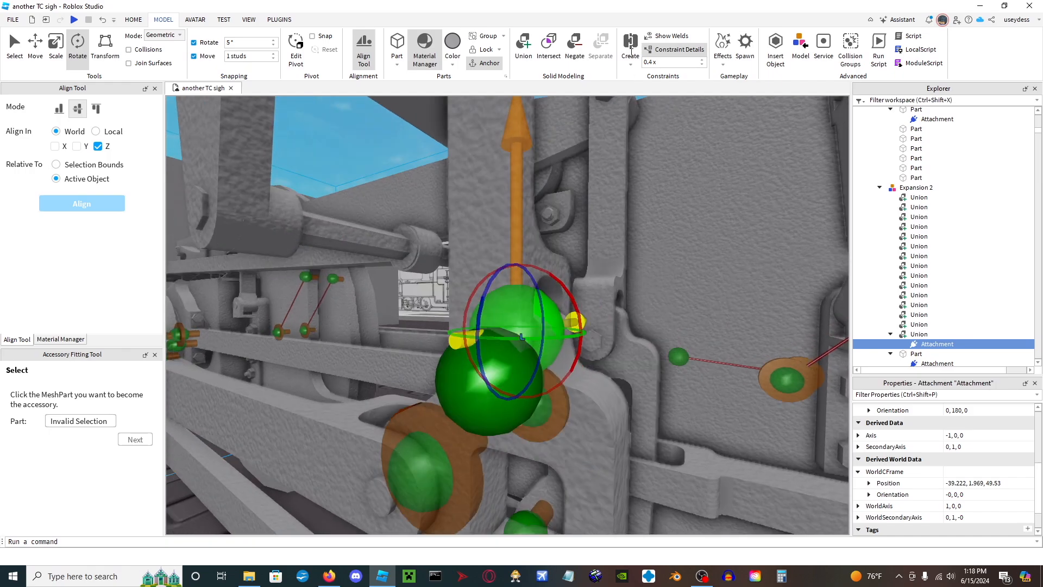
Create a hinge constraint between 2 connector's lower Attachment and Expansion 2's Attachment, and set the latter's world position to -39.284, 1.919, 49.53.
click(630, 43)
click(495, 392)
click(495, 393)
click(1008, 484)
key(ctrl+c)
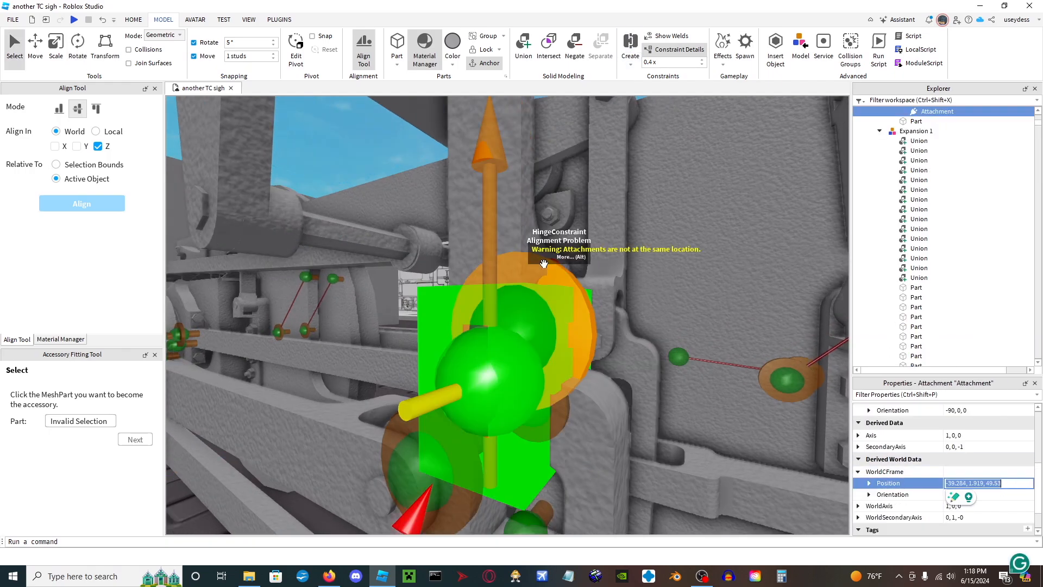
click(529, 307)
click(957, 485)
key(ctrl+v)
key(Return)
Insert an Attachment into the part at the lower end of 1 connector and rotate it so its secondary axis points up.
right_drag(640, 466, 640, 465)
scroll(449, 429, up, 3)
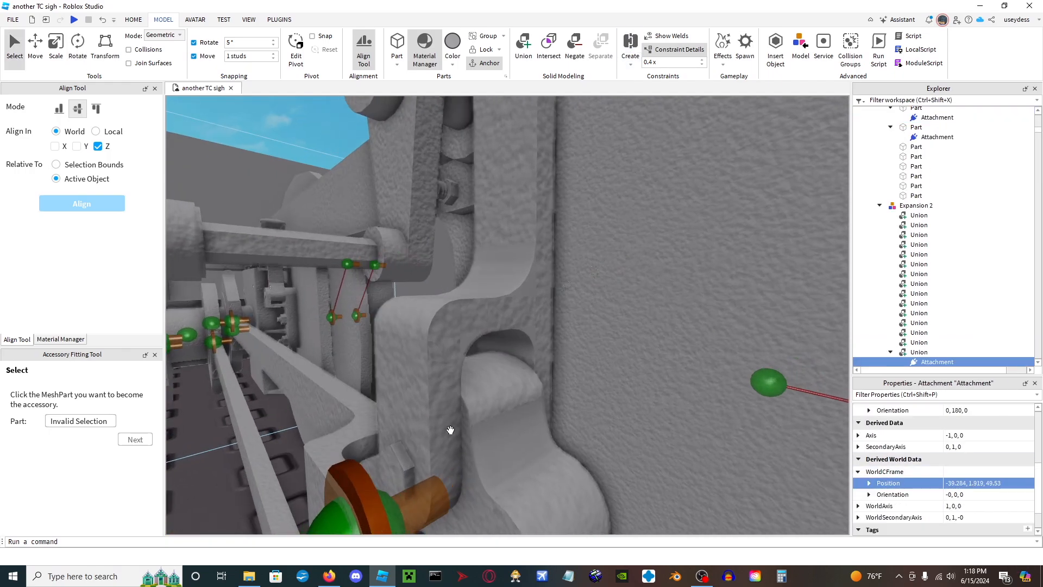
alt+click(450, 491)
right_drag(450, 491, 450, 491)
click(929, 112)
text(a)
click(918, 138)
right_drag(403, 252, 403, 252)
key(a)
drag(724, 350, 680, 426)
right_drag(679, 426, 680, 426)
key(d)
Insert an Attachment into Expansion 1's union at 1 connector's lower end and rotate it to match the connector's Attachment.
alt+click(506, 333)
click(938, 364)
text(a)
click(919, 126)
click(923, 317)
drag(466, 366, 537, 362)
key(e)
key(q)
Create a hinge constraint between 1 connector's lower Attachment and Expansion 1's Attachment, and set the latter's world position to -38.841, 1.919, 49.53.
click(630, 42)
click(534, 348)
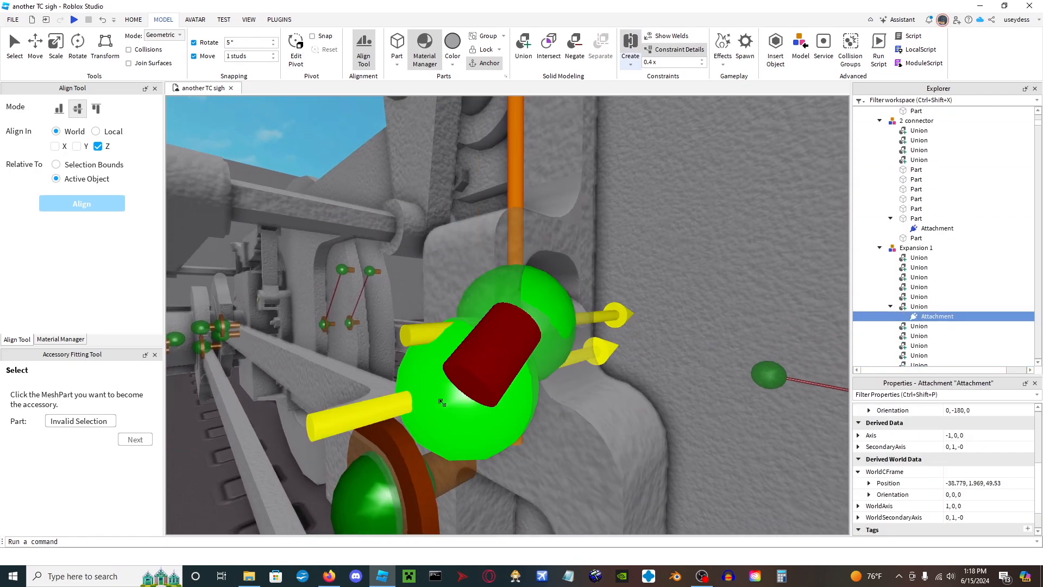
click(448, 399)
click(462, 397)
click(978, 446)
click(519, 300)
click(978, 446)
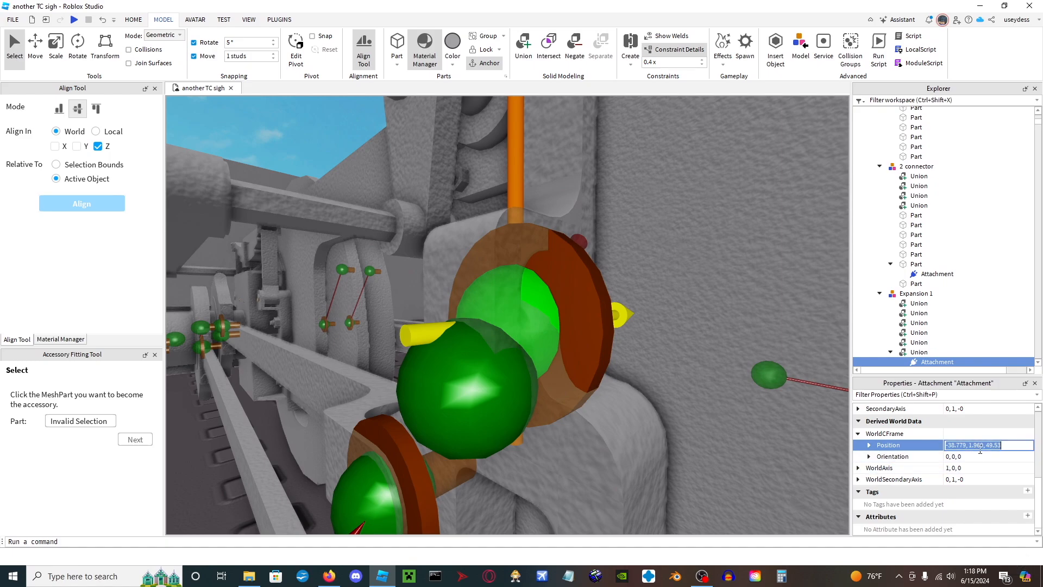
key(ctrl+v)
key(Return)
key(s)
right_drag(309, 164, 310, 164)
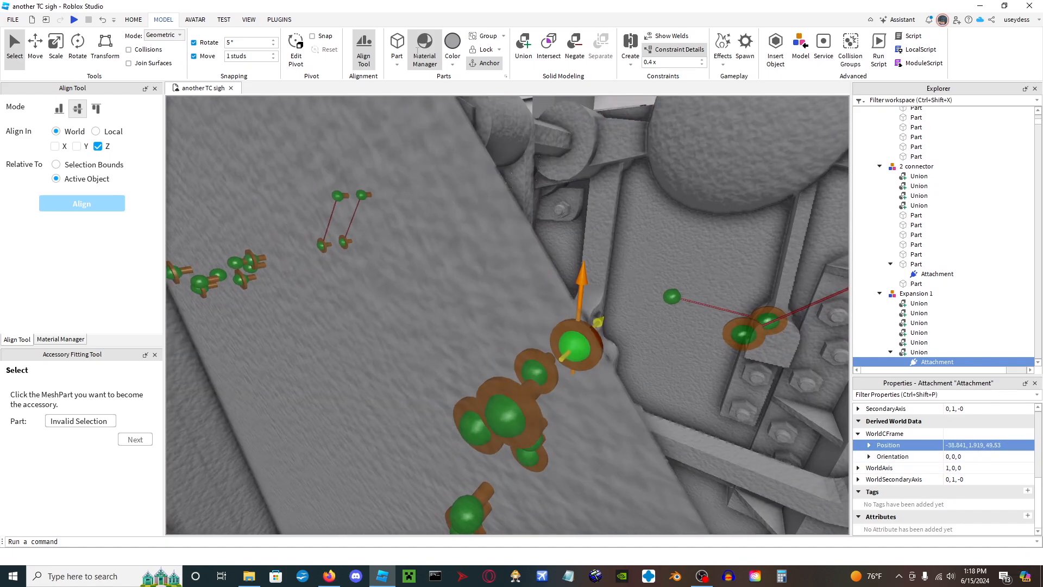
right_drag(644, 140, 626, 143)
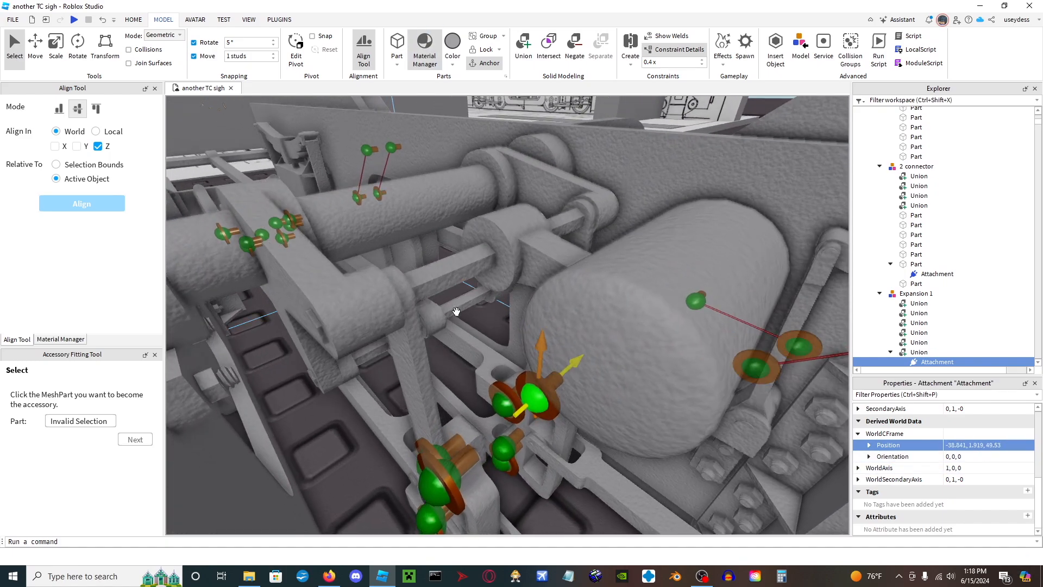
click(419, 352)
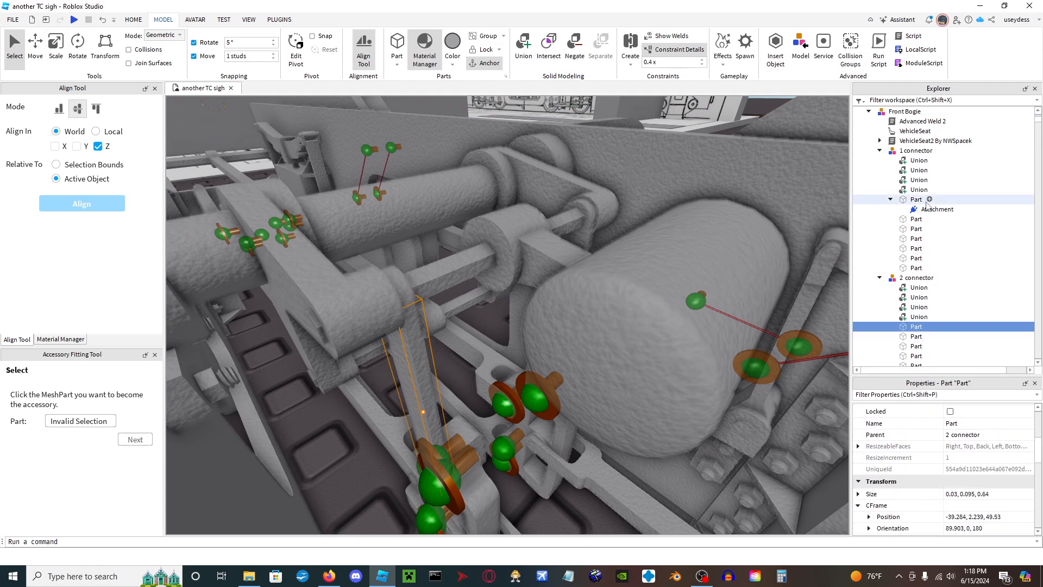
right_drag(450, 291, 446, 290)
key(d)
key(w)
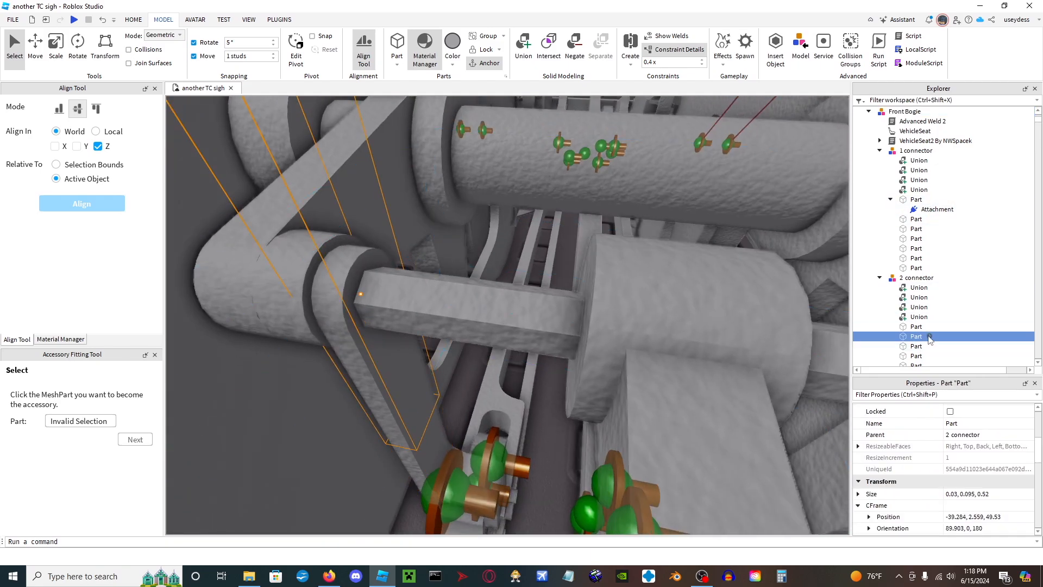
click(930, 337)
text(a)
Examine how the upper ends of the connectors are hinged to the cross shaft on the finished reference Front Bogie.
right_drag(465, 282, 471, 282)
key(s)
key(w)
key(w)
key(w)
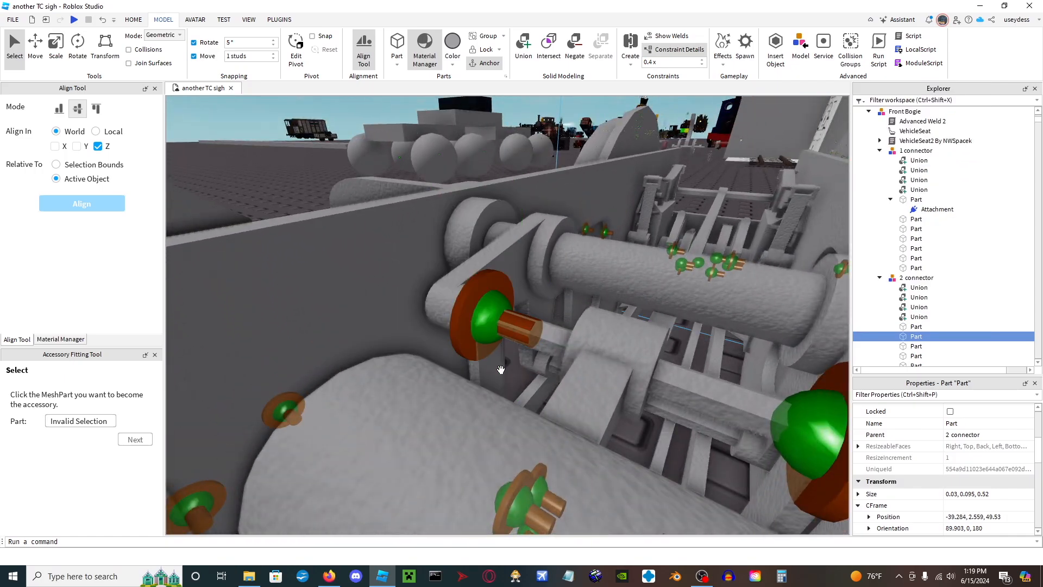
scroll(500, 368, up, 2)
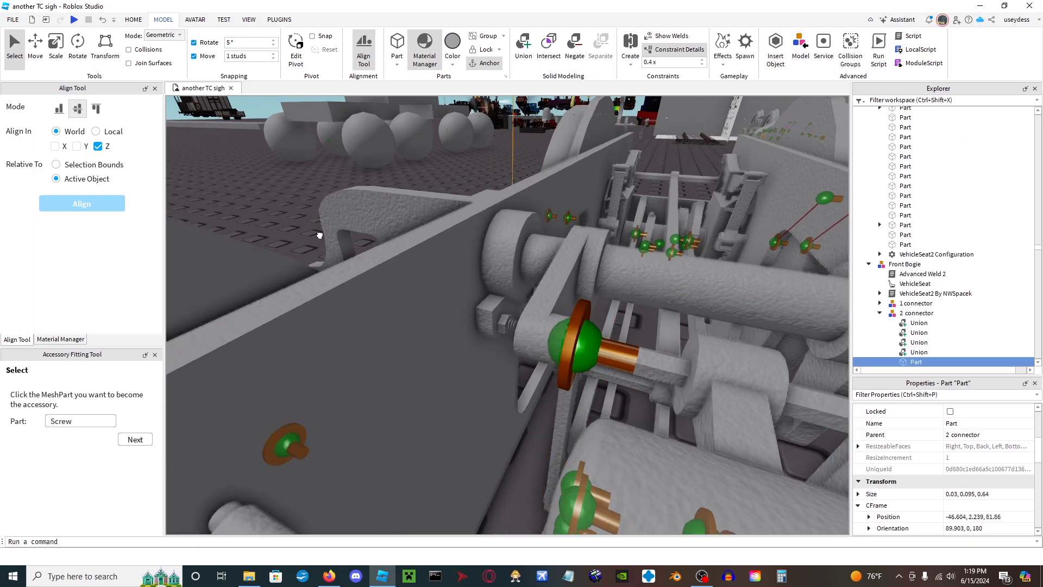
click(319, 235)
right_drag(543, 339, 538, 337)
key(d)
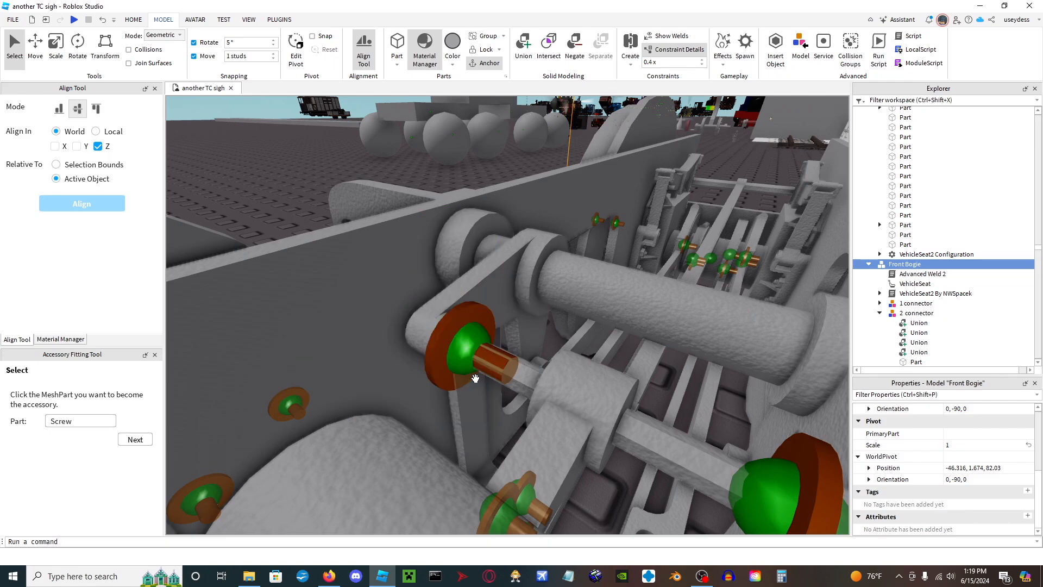
alt+click(650, 434)
right_drag(650, 433, 650, 432)
click(702, 159)
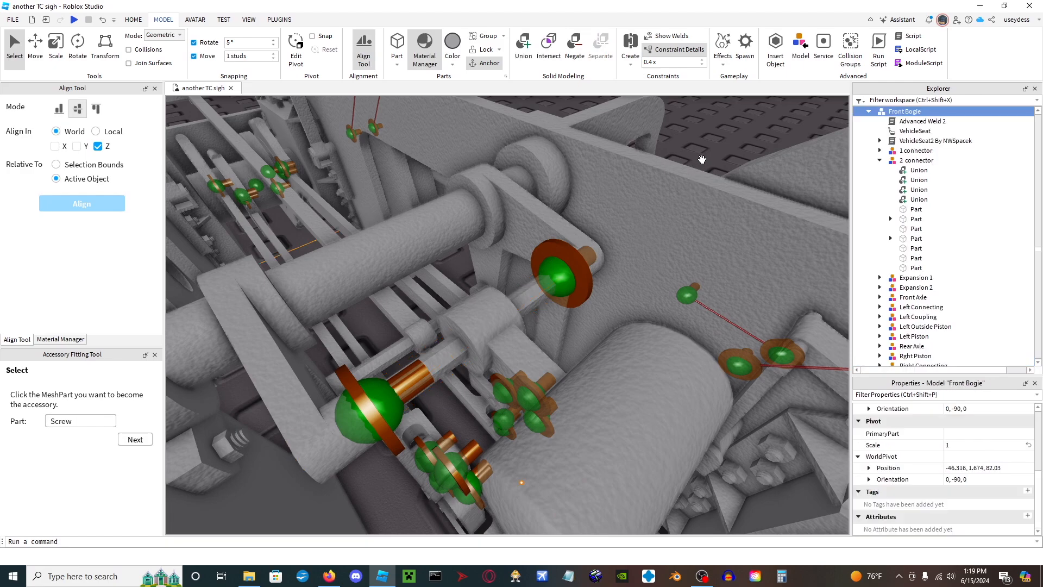
right_drag(702, 159, 702, 160)
click(697, 107)
right_drag(646, 248, 646, 249)
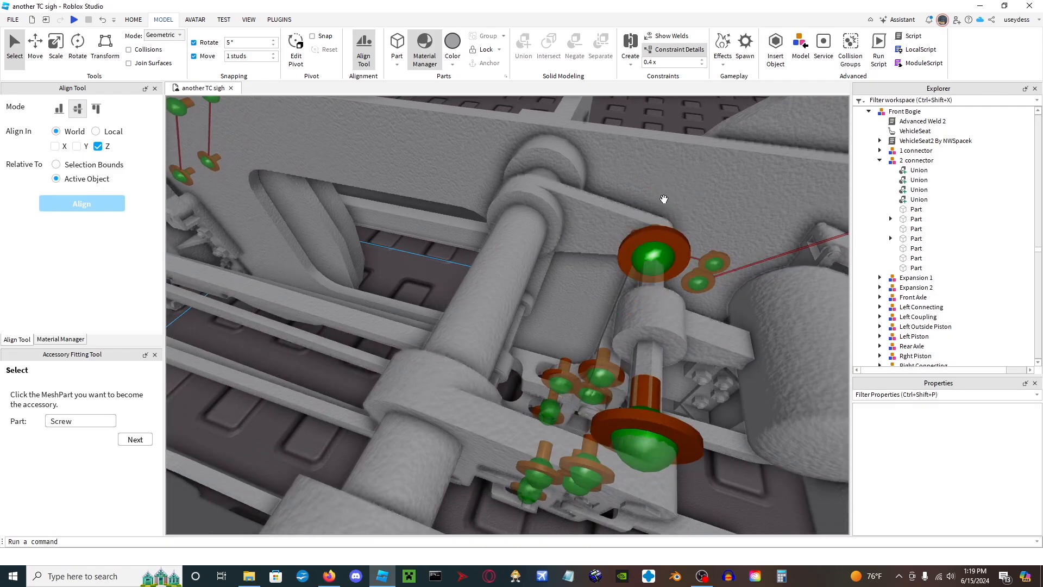
right_drag(706, 296, 706, 296)
right_drag(539, 373, 545, 374)
right_drag(440, 237, 440, 237)
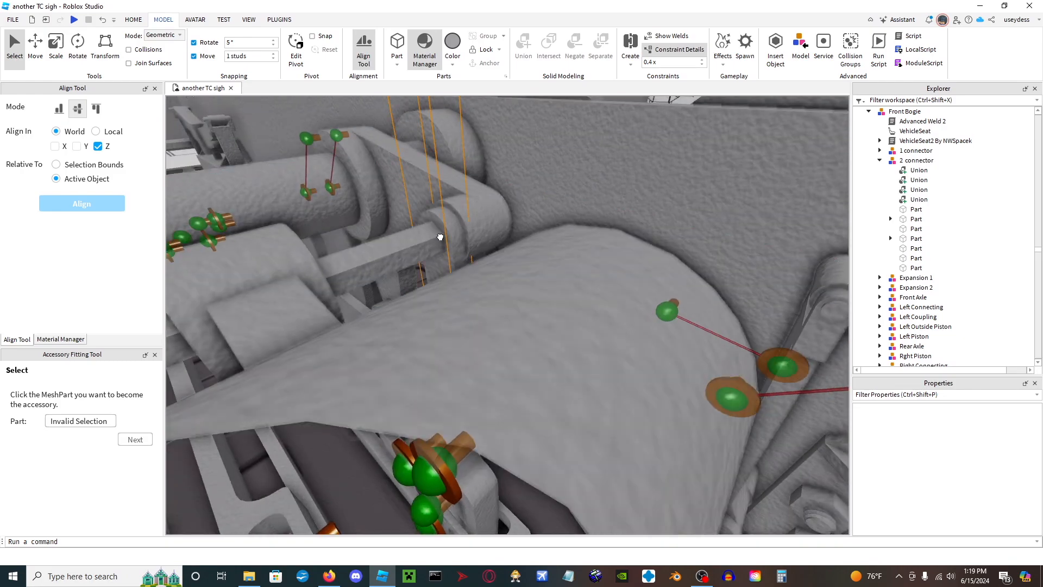
Insert an Attachment into the part at the upper end of 1 connector and rotate it so its secondary axis points up.
click(440, 236)
double_click(890, 111)
click(891, 111)
click(923, 122)
click(77, 48)
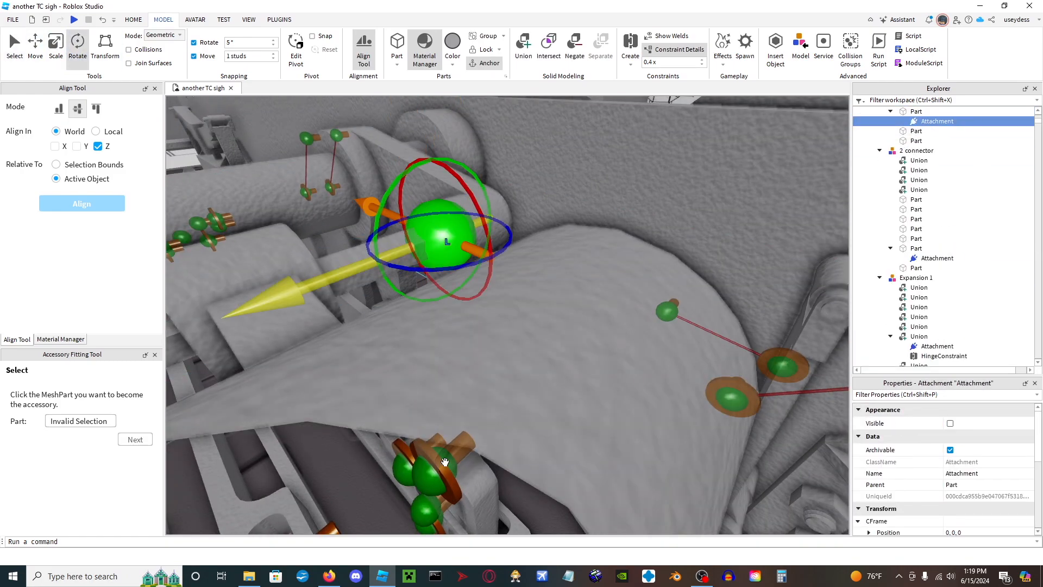
right_drag(435, 418, 437, 415)
drag(438, 408, 479, 273)
Insert an Attachment into the part at the upper end of 2 connector and rotate it so its secondary axis points up.
right_drag(480, 273, 481, 272)
drag(666, 163, 540, 177)
right_drag(540, 177, 541, 178)
click(612, 269)
click(929, 209)
click(913, 233)
drag(474, 235, 537, 209)
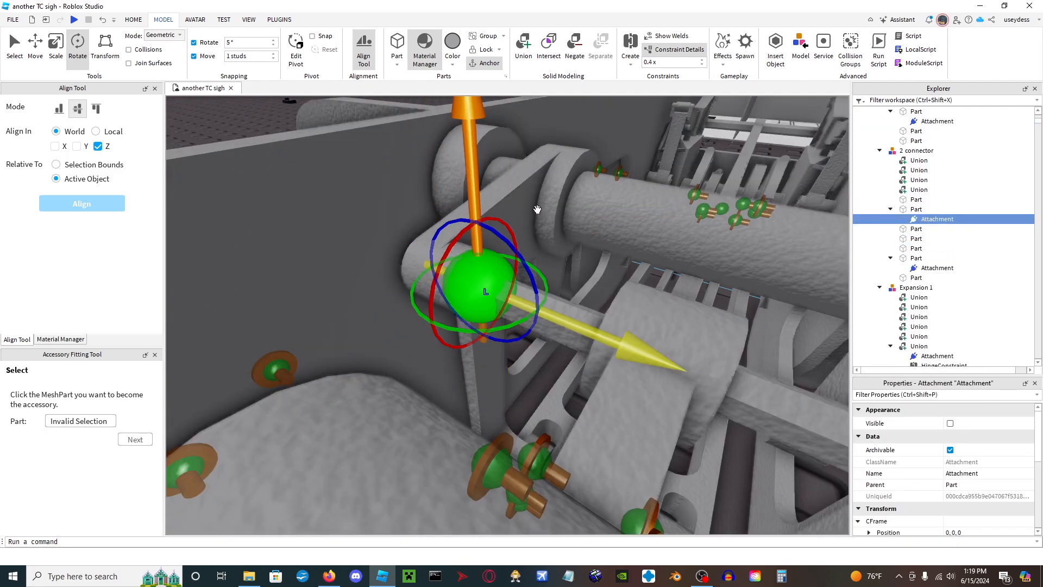
Insert an Attachment into the Front Bogie union of the bar spanning the connectors' upper ends.
click(657, 353)
click(927, 361)
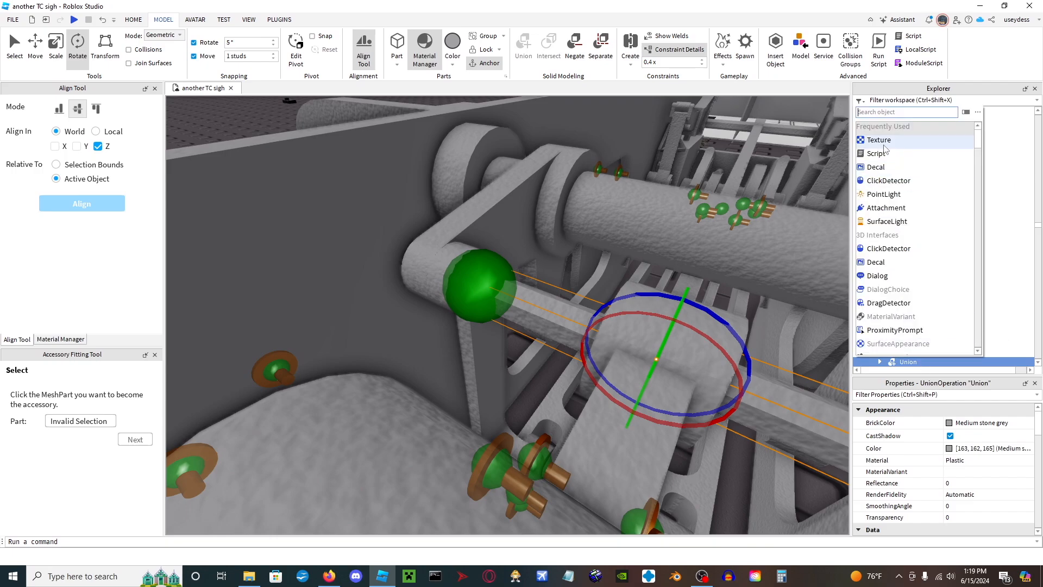
click(886, 207)
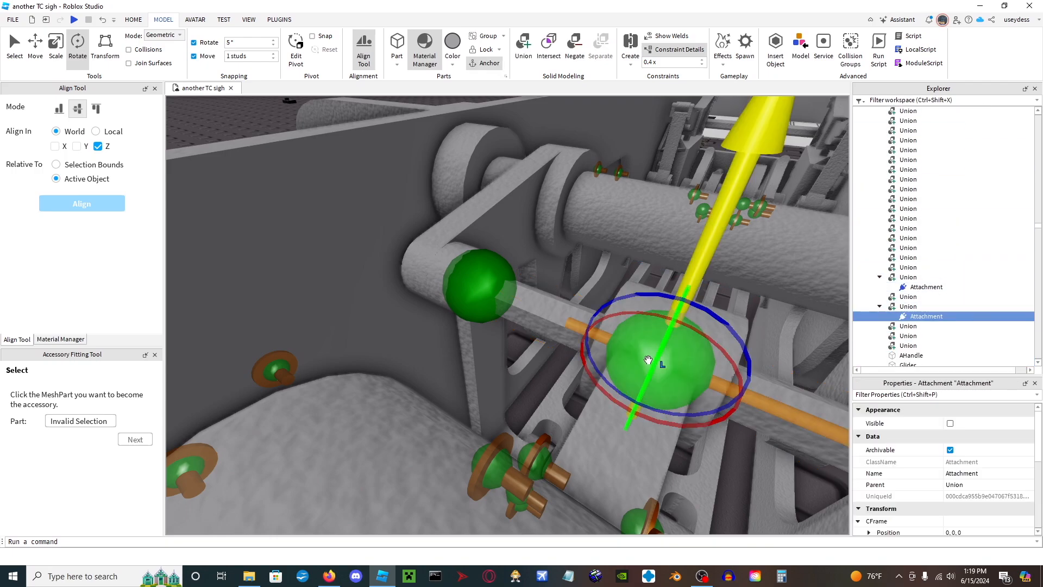
right_drag(648, 360, 625, 356)
Create a hinge constraint between 2 connector's upper Attachment and the spanning bar union's Attachment.
click(435, 269)
click(593, 346)
click(630, 43)
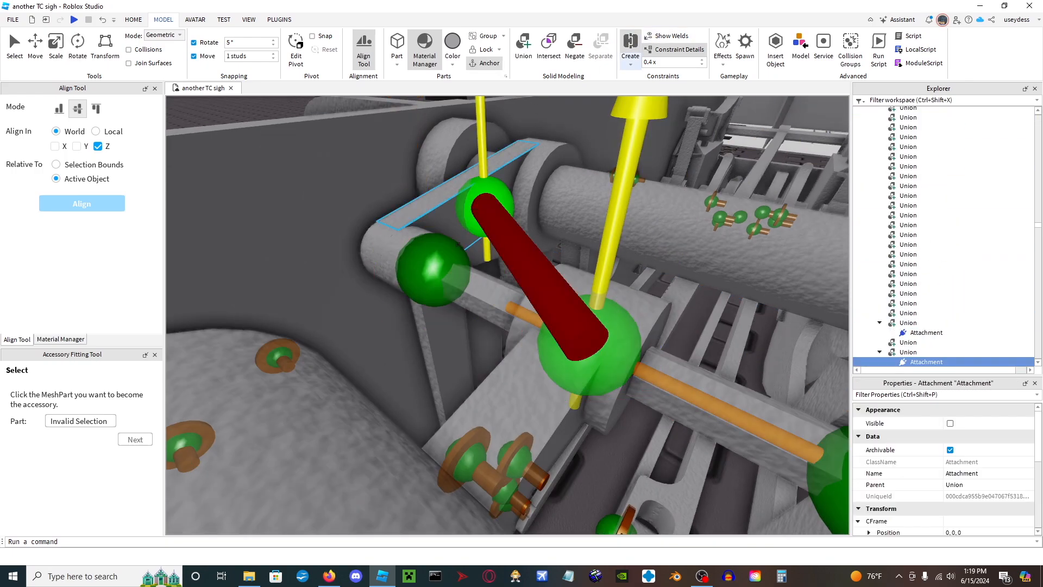
click(438, 267)
click(574, 343)
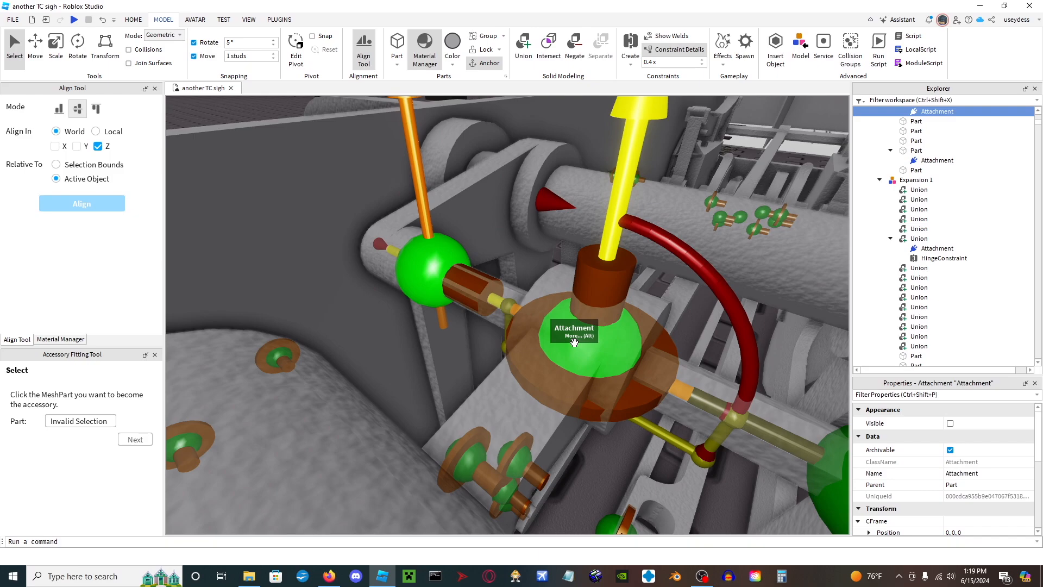
Rotate the spanning bar union's Attachment so its axes match those of 2 connector's upper Attachment.
click(631, 353)
key(ctrl+3)
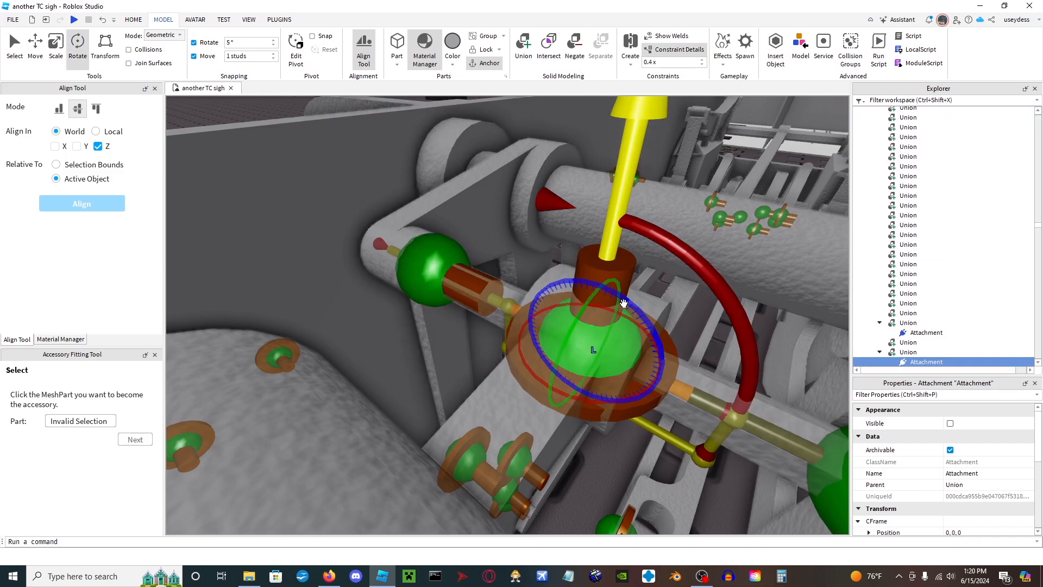
drag(640, 330, 673, 419)
right_drag(673, 418, 673, 418)
drag(225, 141, 219, 347)
right_drag(220, 348, 221, 347)
right_drag(503, 297, 503, 296)
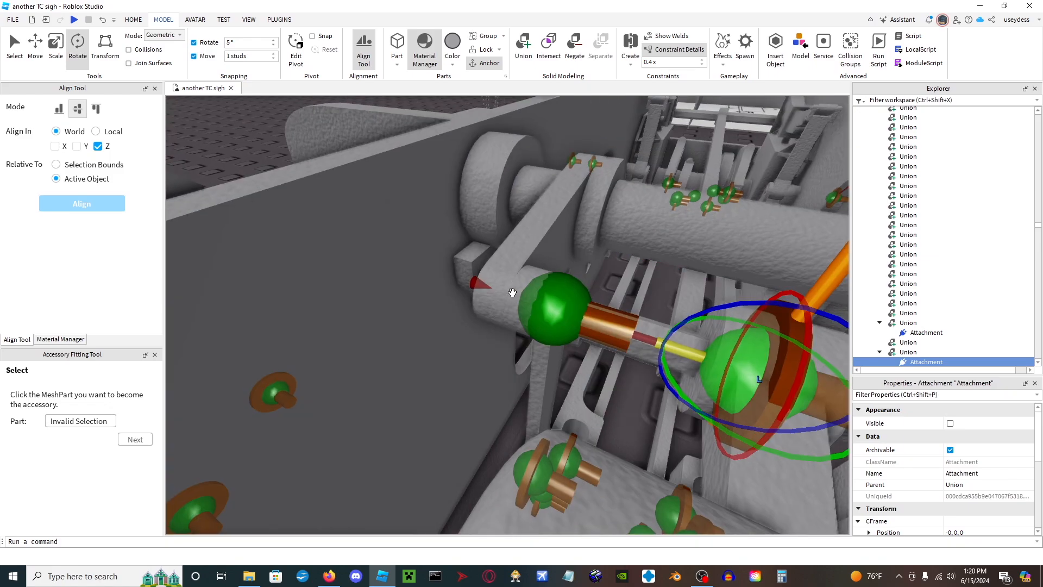
Set the spanning bar Attachment's world position to that of 2 connector's upper Attachment, -39.284, 2.559, 49.53.
click(556, 279)
scroll(987, 500, down, 3)
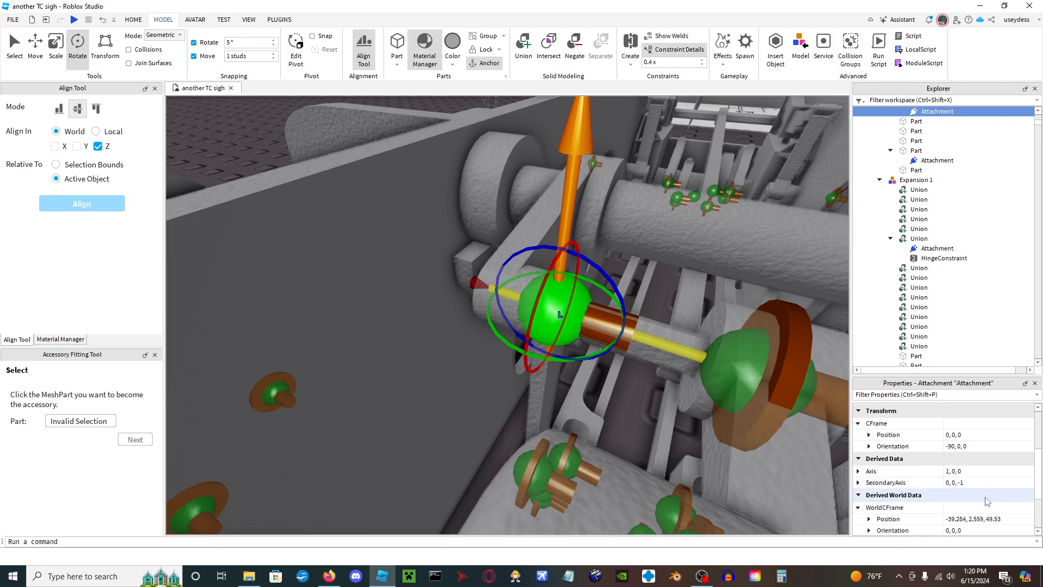
click(758, 379)
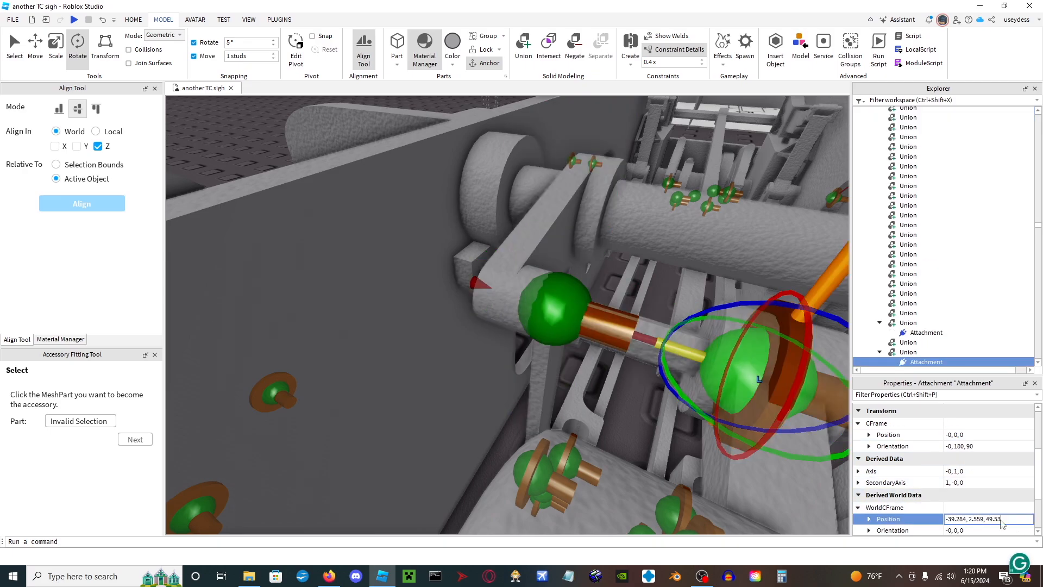
key(Return)
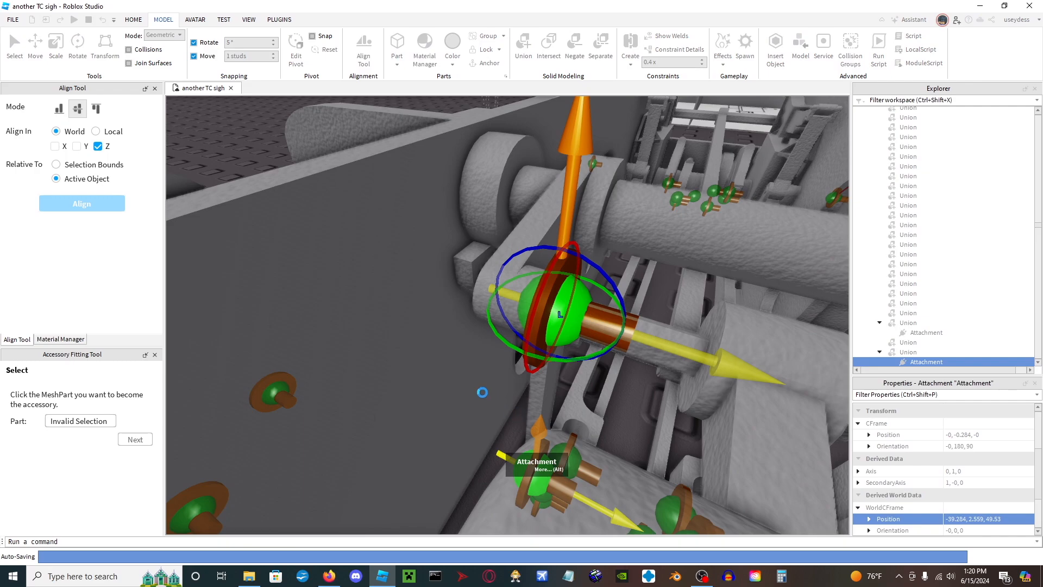
key(a)
right_drag(482, 392, 483, 392)
key(d)
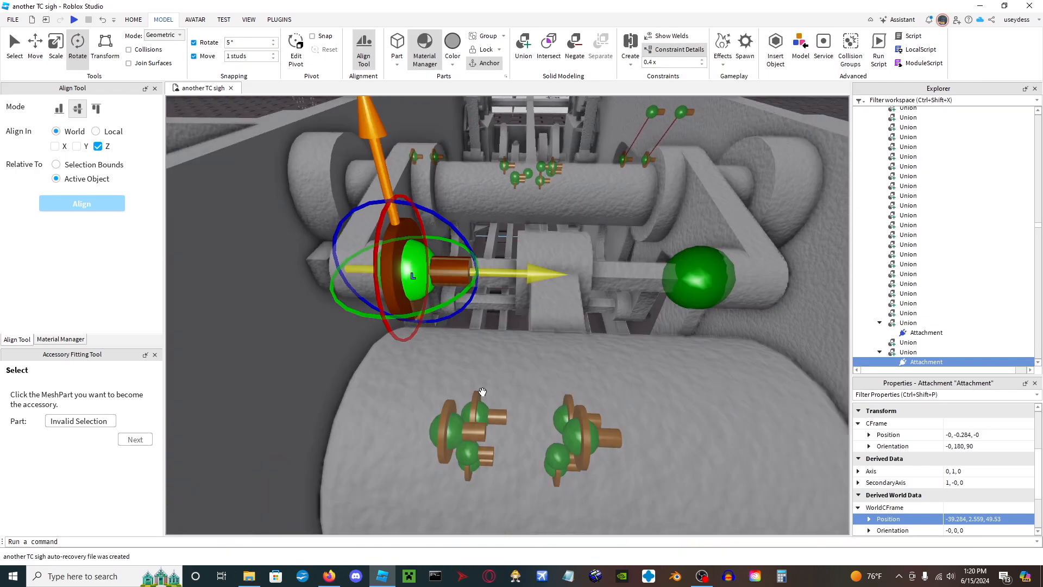
Insert a second Attachment into the union bar spanning the connectors' upper ends.
click(571, 287)
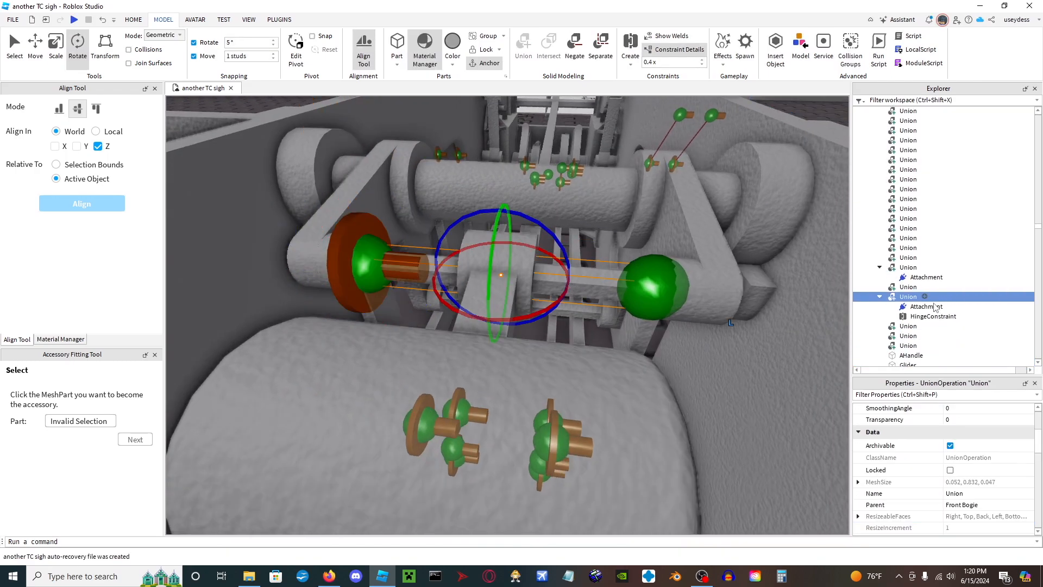
click(926, 296)
click(926, 318)
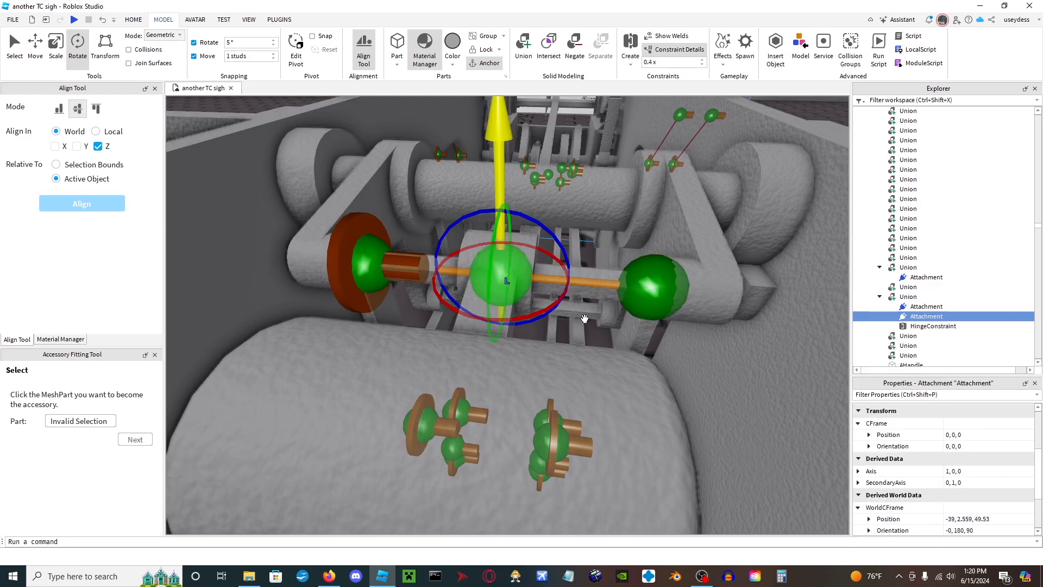
Rotate the spanning bar's second Attachment so its axes match those of 1 connector's upper Attachment.
right_drag(586, 319, 586, 319)
right_drag(455, 262, 454, 262)
drag(465, 217, 540, 326)
right_drag(540, 326, 540, 327)
drag(289, 160, 279, 337)
right_drag(344, 347, 344, 347)
click(443, 323)
right_drag(443, 323, 443, 323)
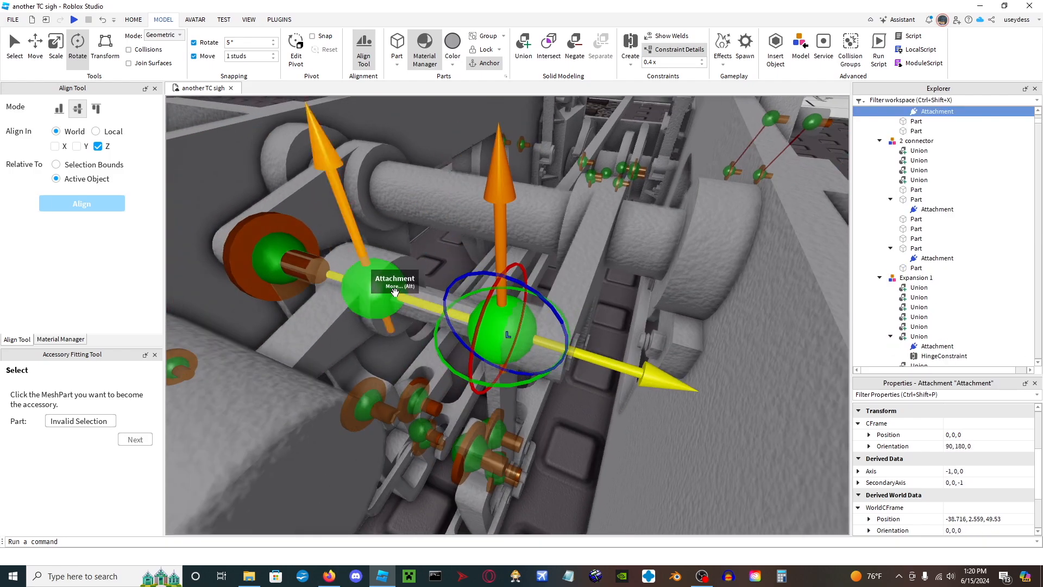
Create a hinge constraint between the spanning bar's second Attachment and 1 connector's upper Attachment.
click(395, 292)
click(630, 43)
click(518, 323)
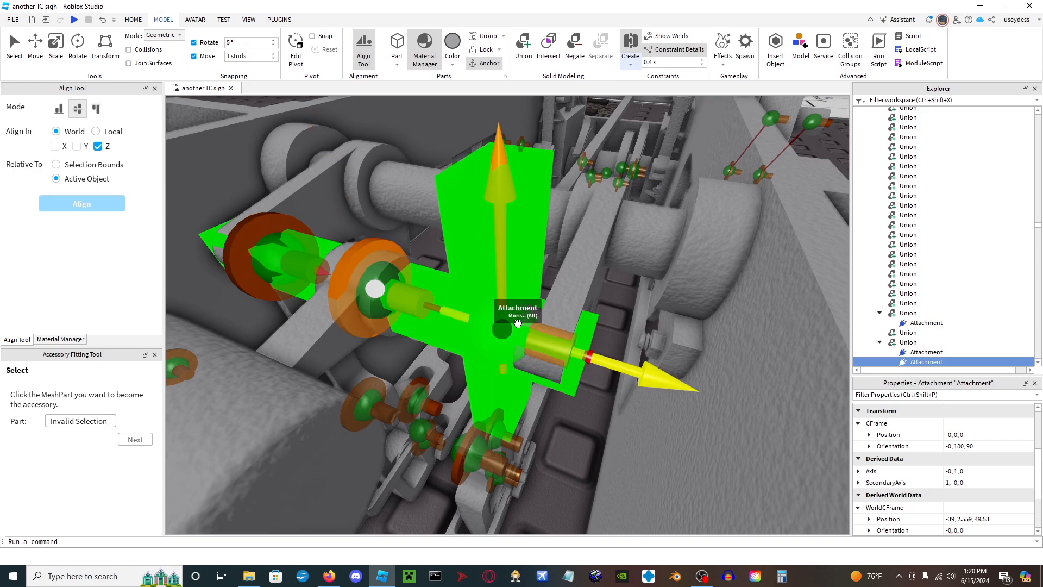
Set the spanning bar's second Attachment's world position to that of 1 connector's upper Attachment, -38.716, 2.559, 49.53.
scroll(955, 455, down, 3)
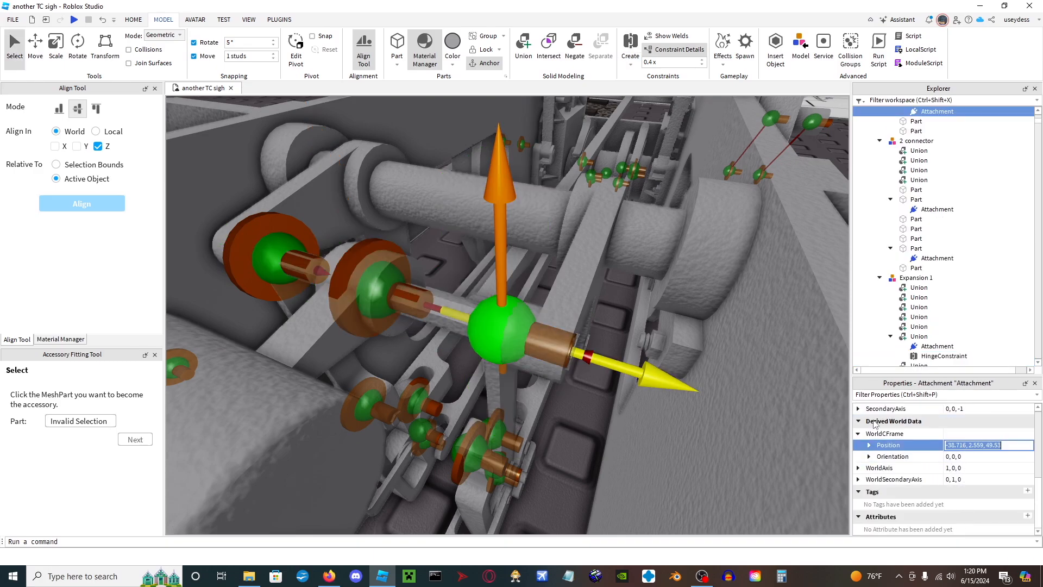
click(400, 285)
click(378, 276)
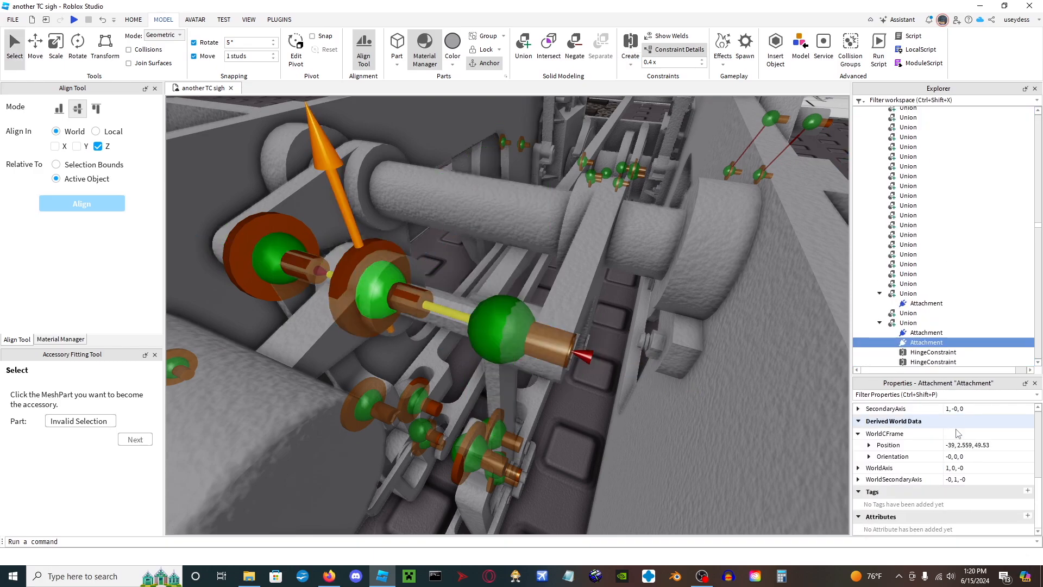
scroll(581, 275, down, 5)
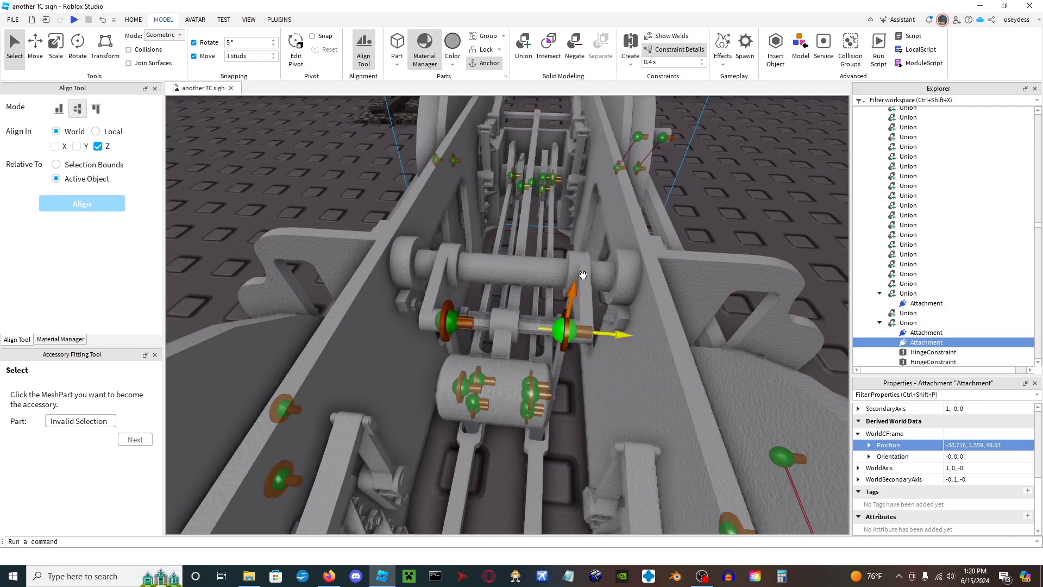
Insert an Attachment into Expansion 1's block Part in the link slot, where the Left Piston's rod ends.
click(783, 243)
right_drag(782, 243, 782, 243)
scroll(506, 243, up, 5)
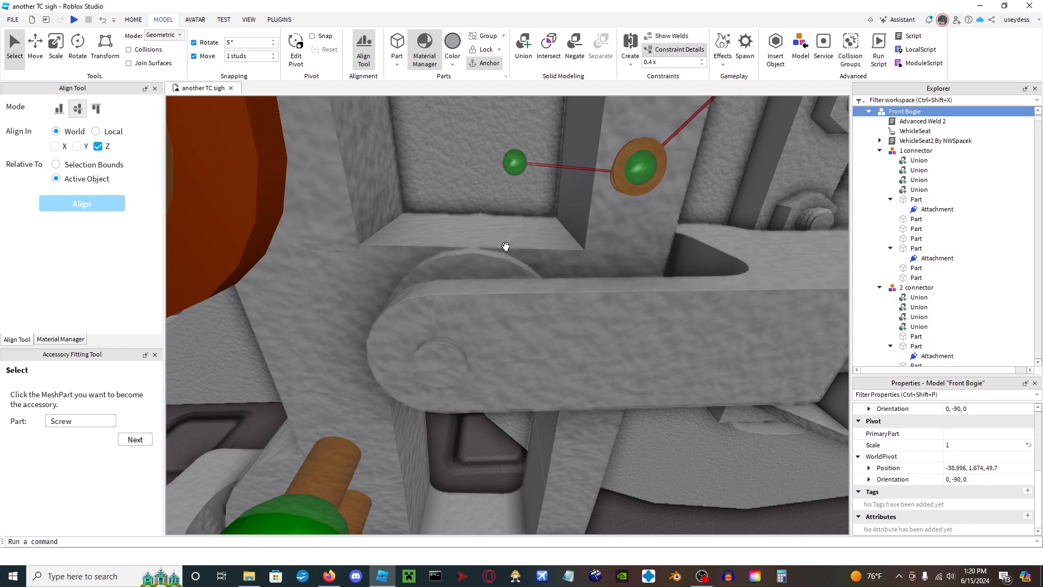
click(513, 238)
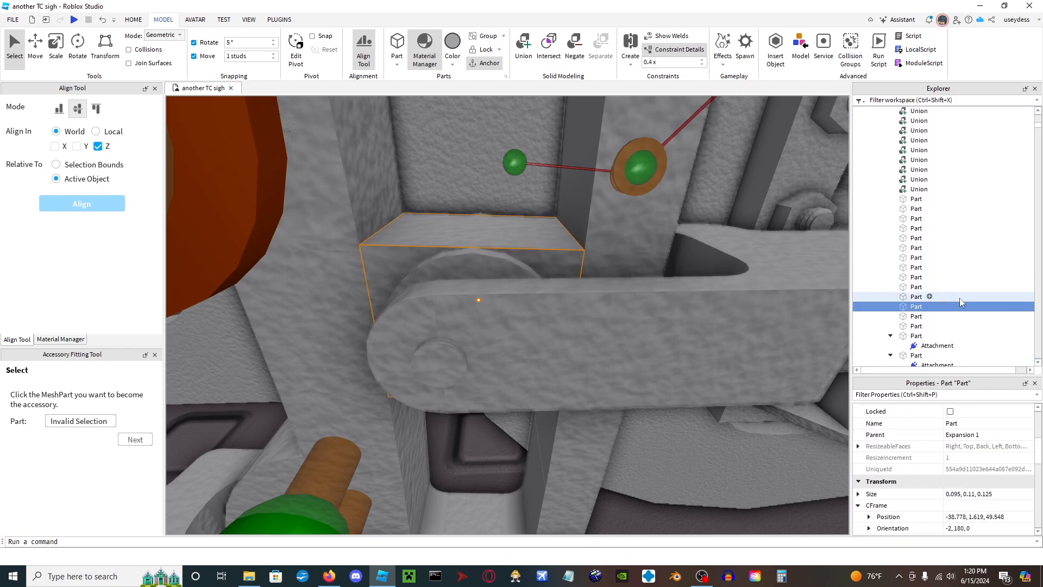
scroll(732, 284, down, 8)
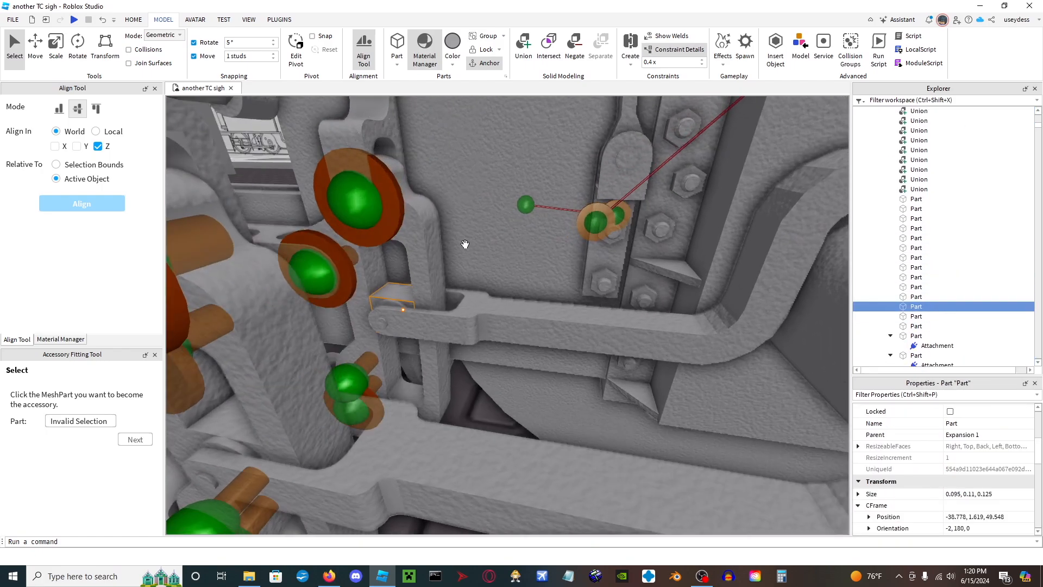
right_drag(428, 252, 427, 252)
scroll(586, 329, up, 4)
right_drag(586, 329, 587, 329)
scroll(587, 329, down, 4)
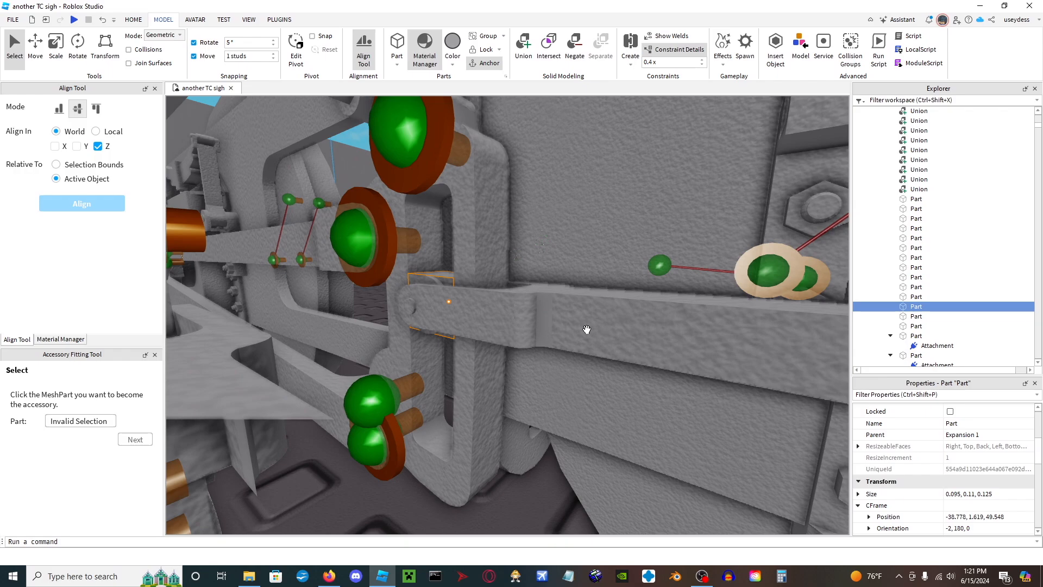
right_drag(587, 329, 587, 329)
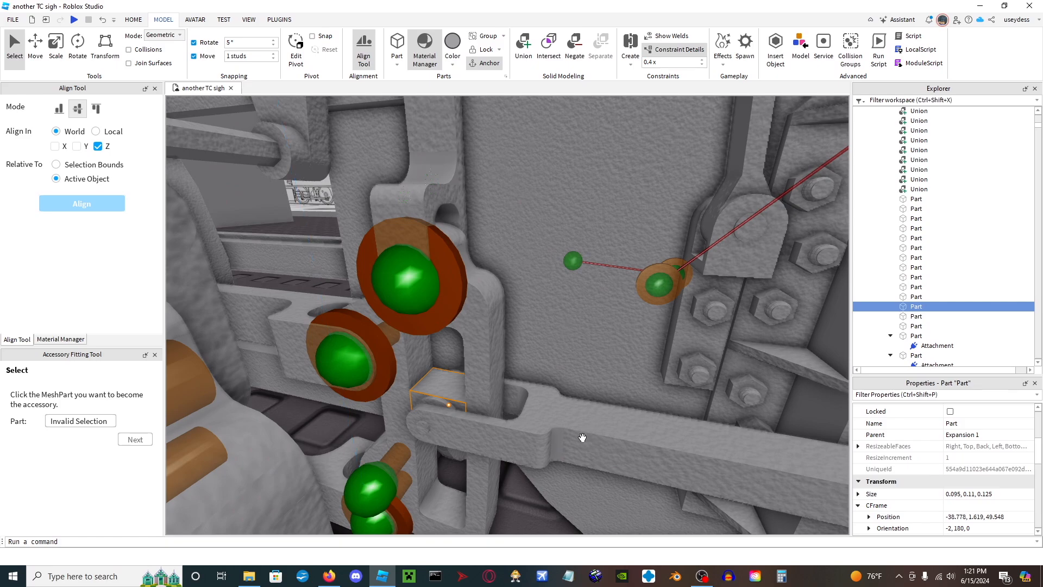
click(930, 307)
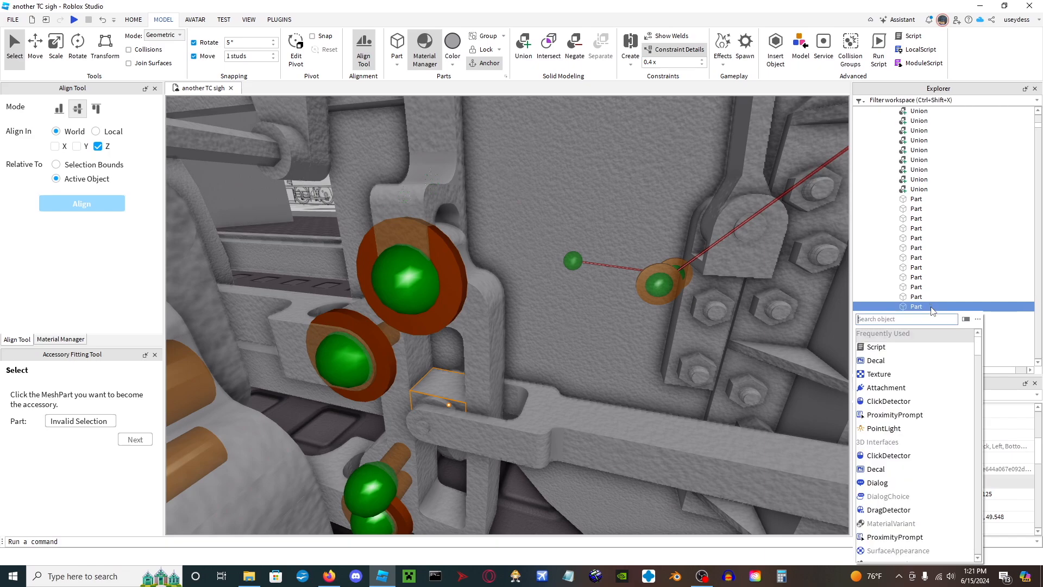
click(920, 318)
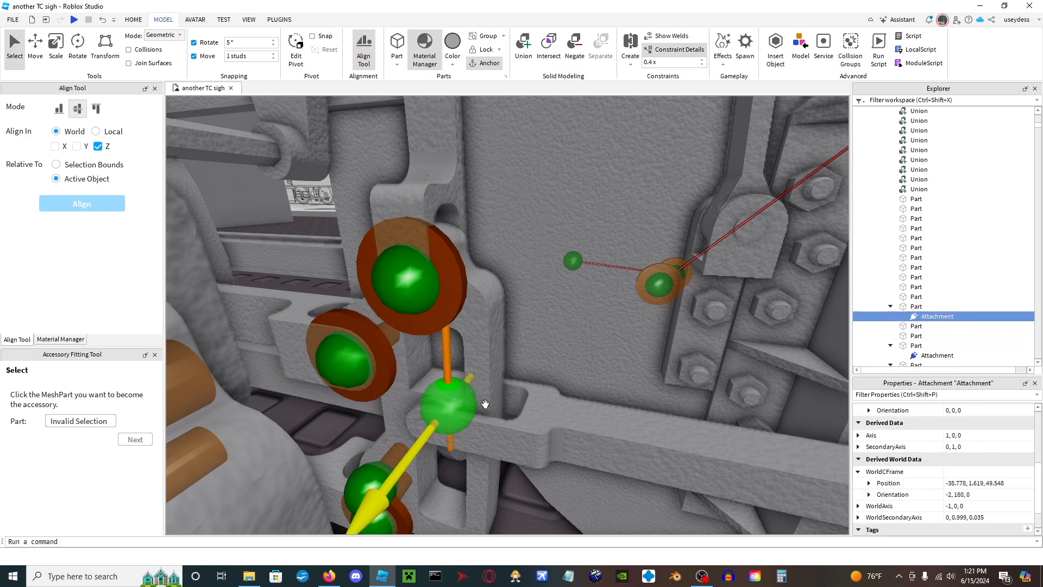
Rotate the Expansion 1 block's Attachment 180 degrees about its Y axis.
key(ctrl+4)
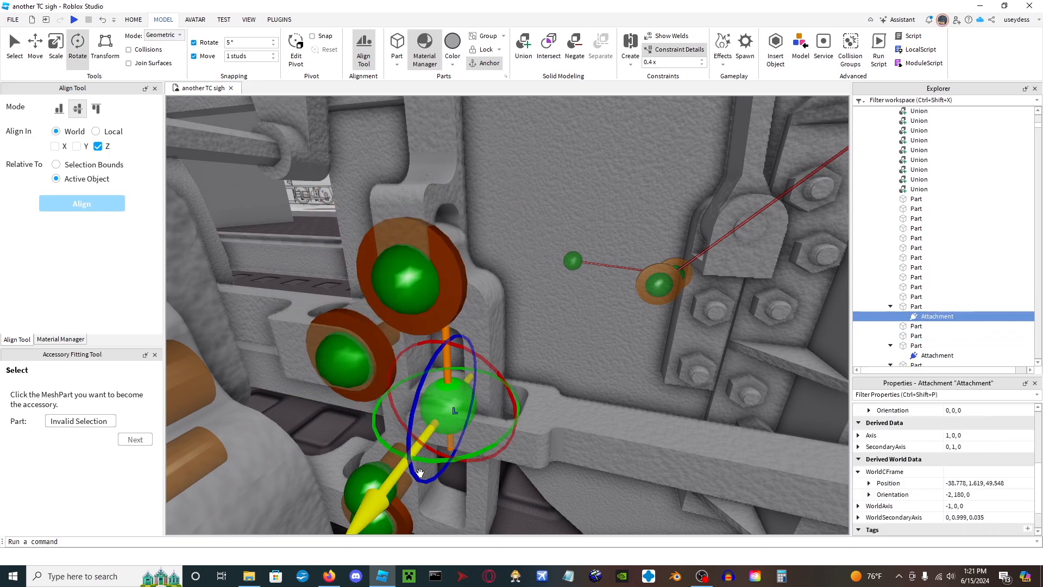
drag(425, 459, 460, 358)
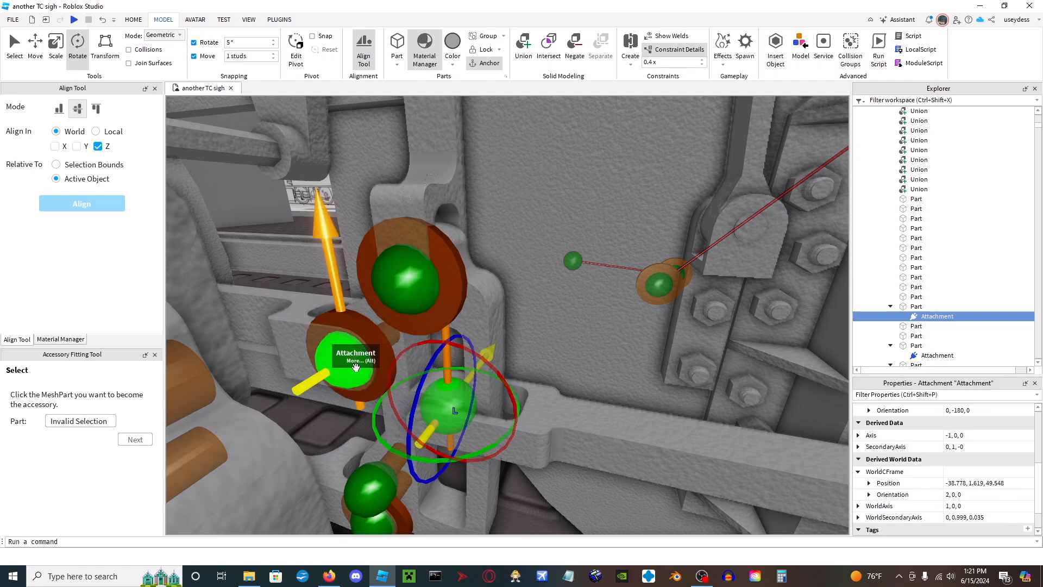
click(620, 466)
Insert an Attachment into the Left Piston's small rod-end Part at Expansion 1's block and rotate it 180 degrees about Y.
right_drag(620, 467, 585, 467)
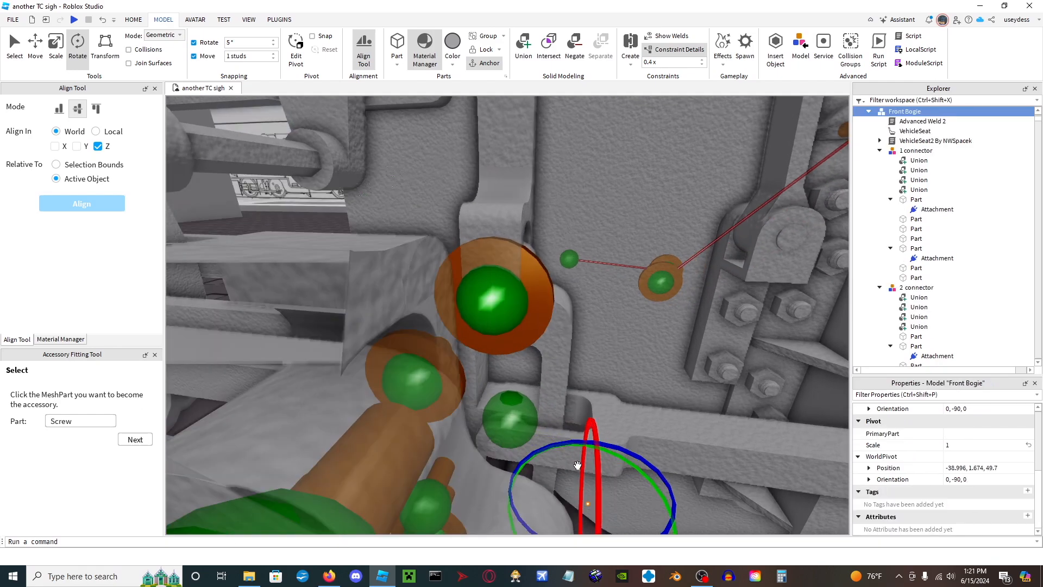
click(492, 449)
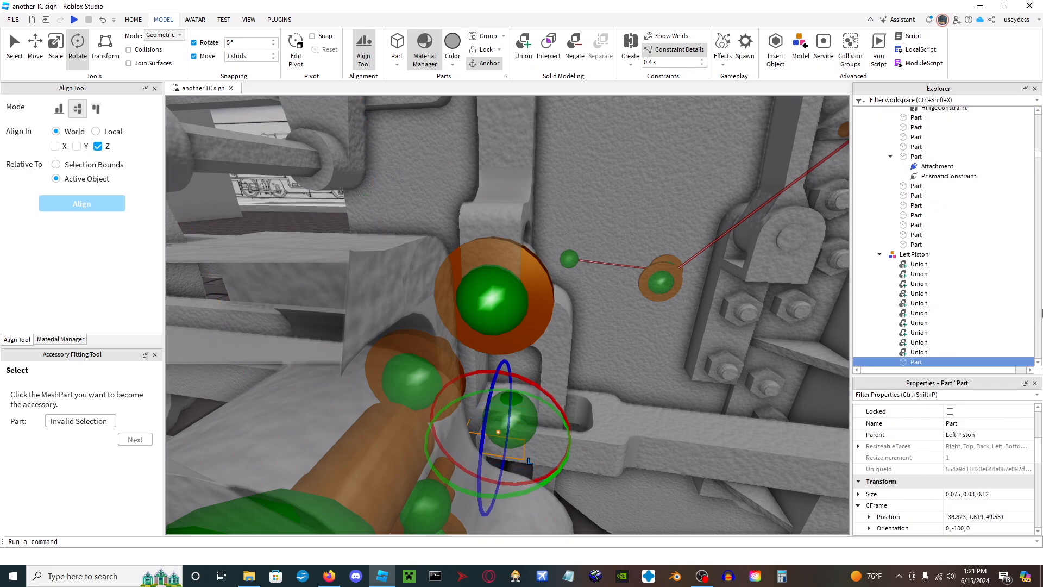
scroll(931, 294, down, 1)
click(929, 334)
text(a)
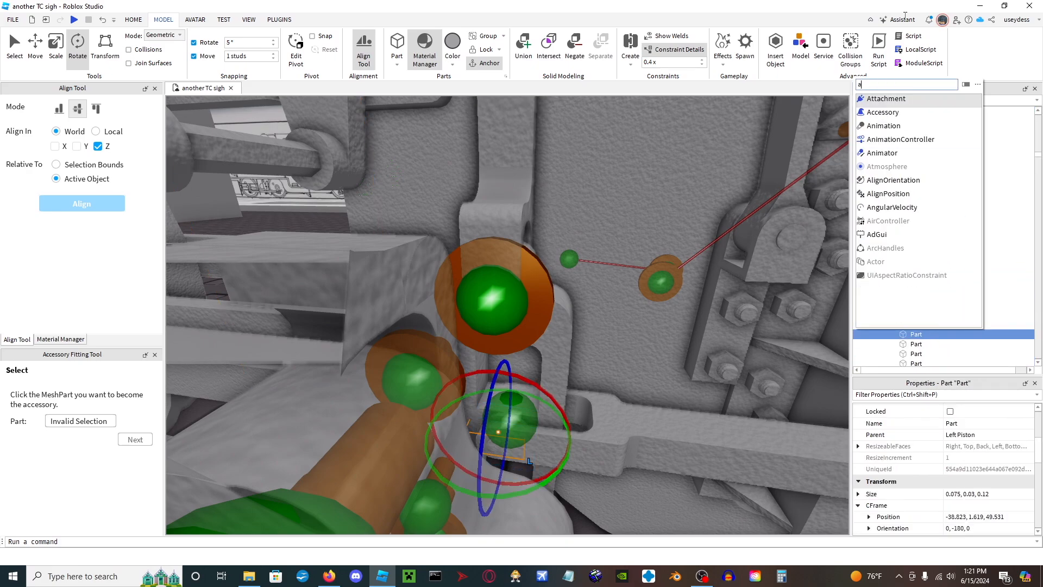
click(910, 100)
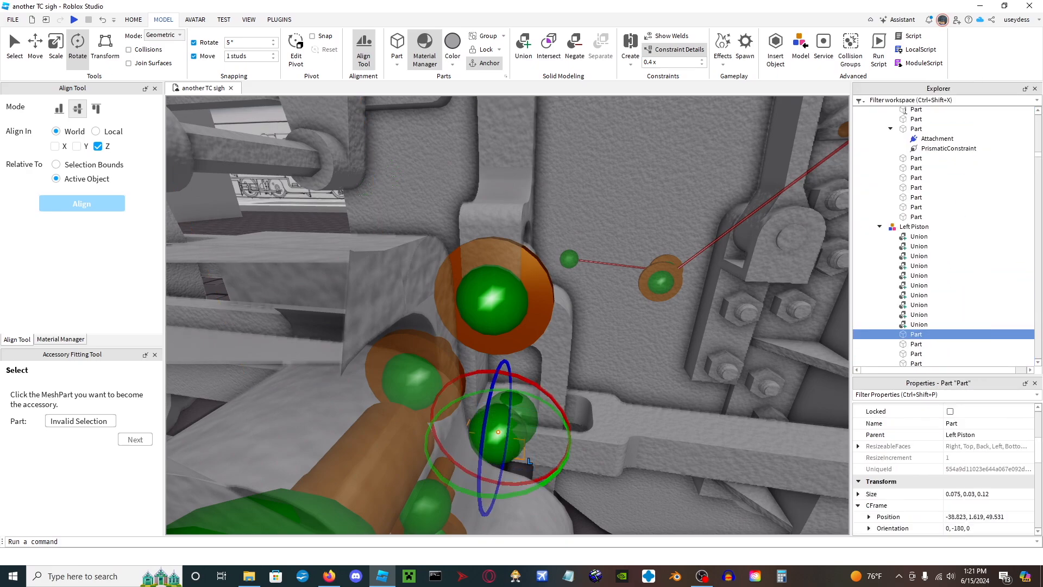
scroll(942, 235, down, 2)
click(940, 289)
right_drag(550, 396, 547, 397)
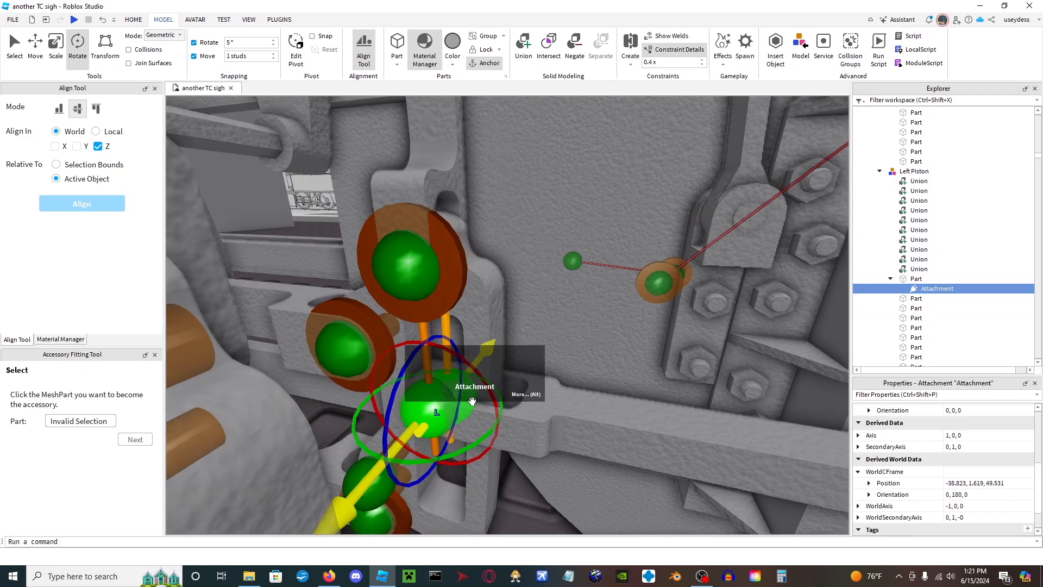
drag(406, 461, 449, 361)
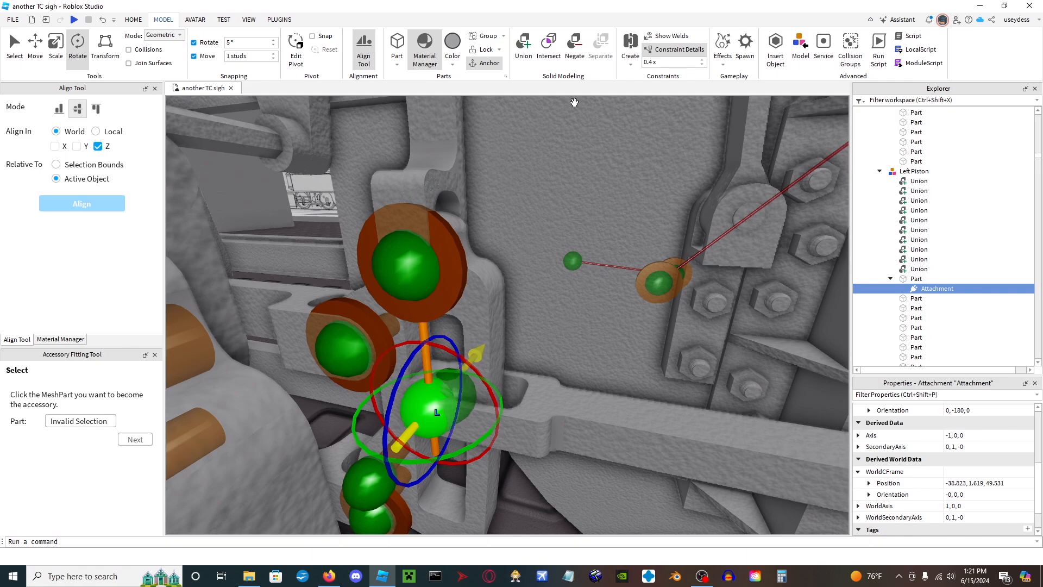
Create a hinge constraint between the Expansion 1 block and Left Piston rod-end Attachments, and set the block Attachment's world X to -38.823.
click(631, 42)
click(454, 382)
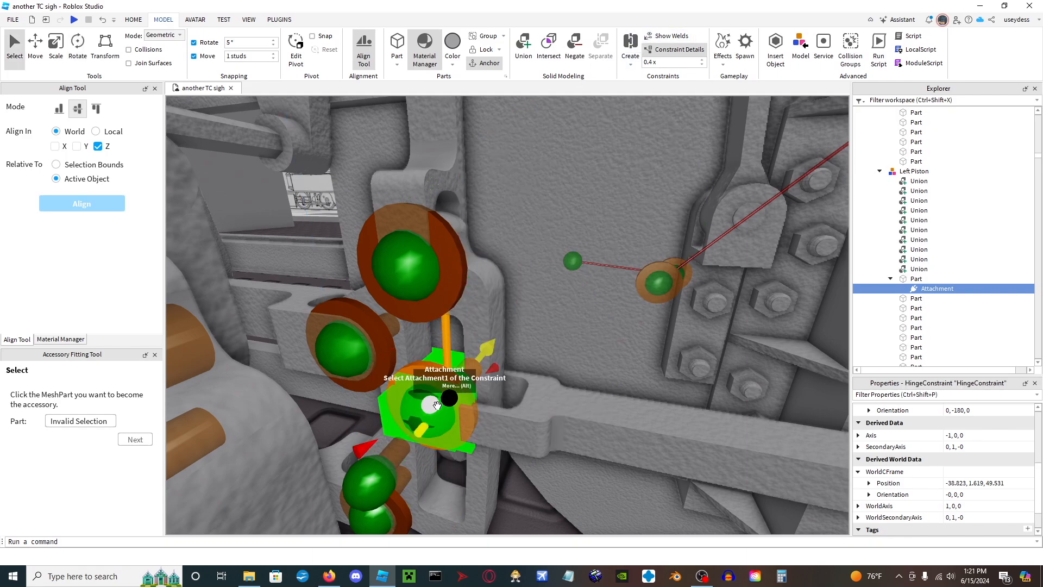
click(415, 418)
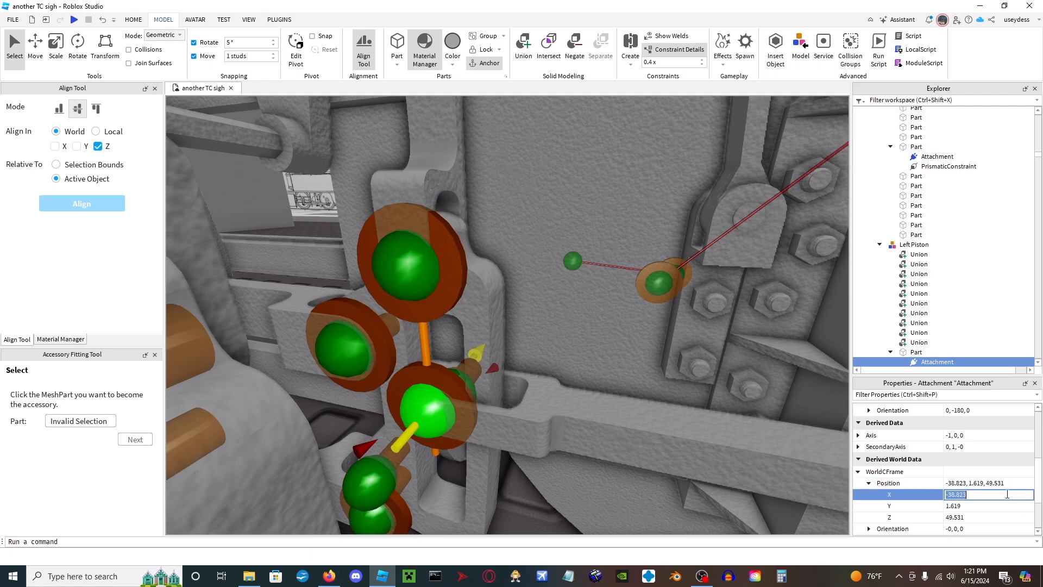
click(474, 386)
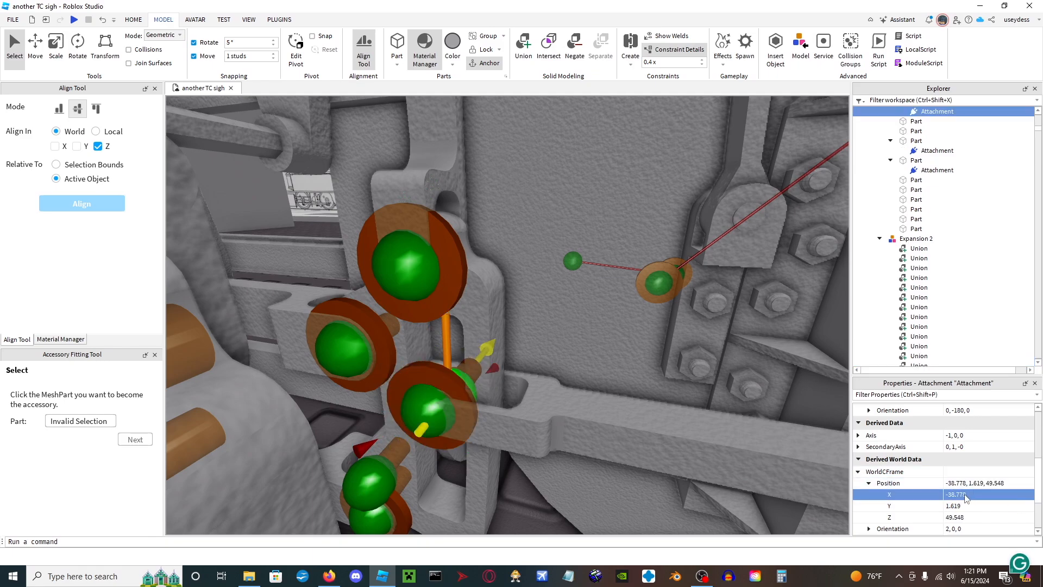
key(Return)
Insert an Attachment into Expansion 2's block Part at the Right Piston's rod end and rotate it 180 degrees about Y.
right_drag(647, 424, 648, 424)
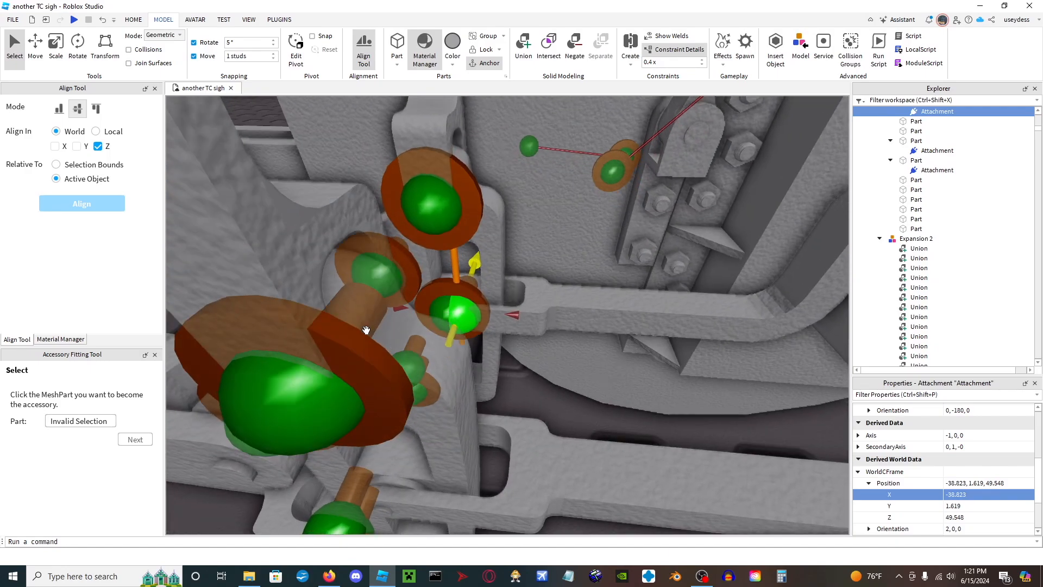
right_drag(469, 374, 469, 374)
right_drag(363, 368, 363, 367)
click(518, 336)
click(930, 363)
click(886, 180)
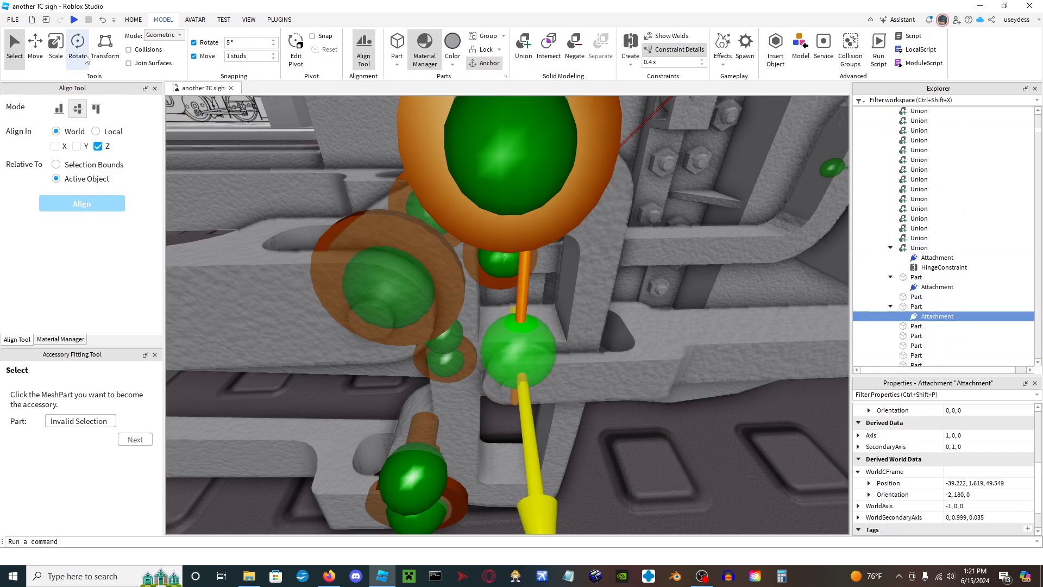
click(500, 389)
Insert an Attachment into the Right Piston's small rod-end Part at Expansion 2's block and rotate it 180 degrees about Y.
click(538, 396)
click(930, 362)
click(886, 167)
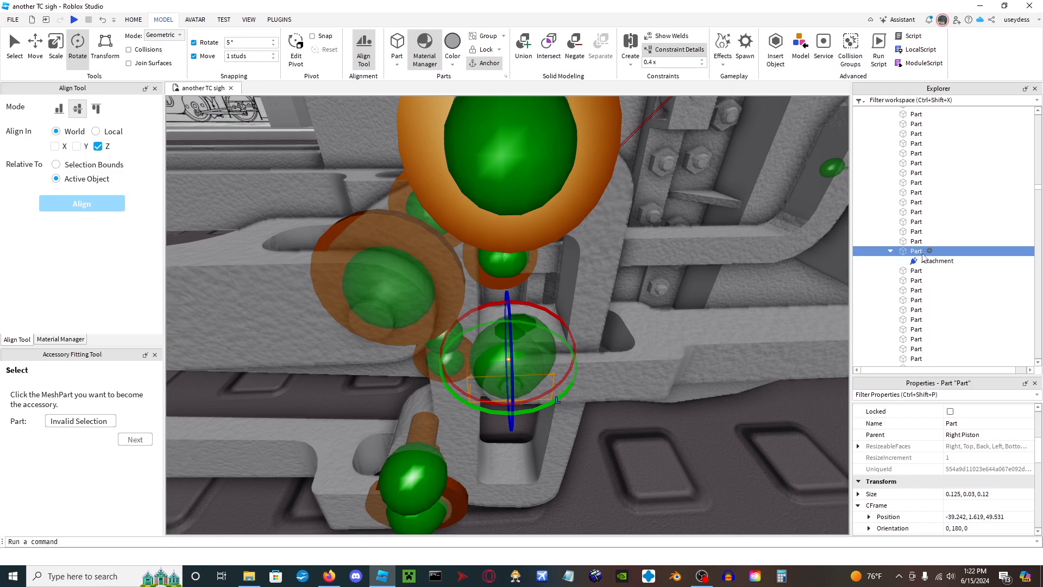
drag(567, 383, 462, 331)
right_drag(494, 282, 478, 266)
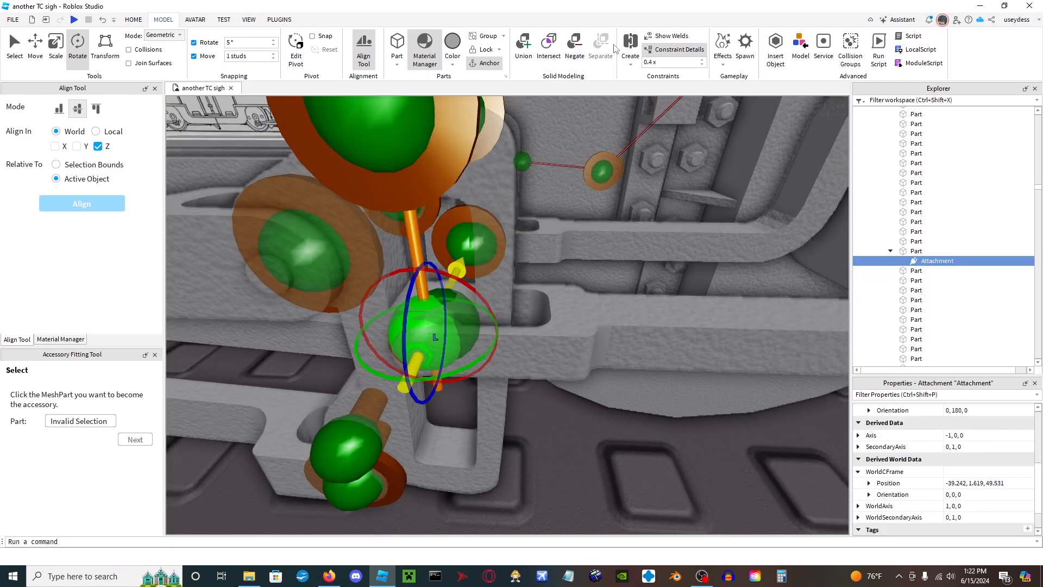
Hinge the Expansion 2 block and Right Piston rod-end Attachments together, and set the block Attachment's world X to -39.242.
key(ctrl+1)
click(869, 484)
click(973, 495)
key(ctrl+c)
click(469, 330)
click(990, 494)
key(ctrl+v)
key(Return)
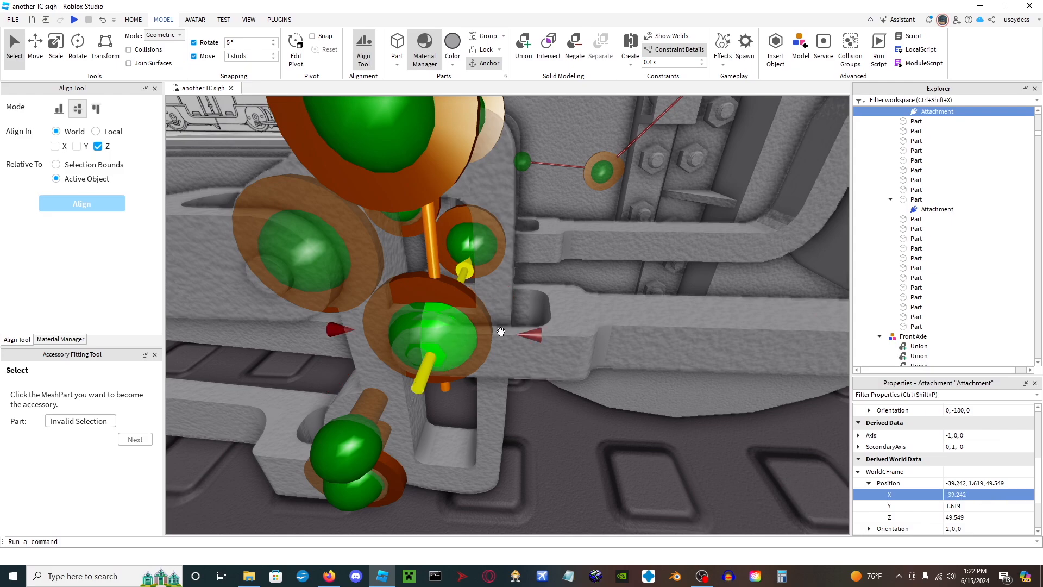
Insert an Attachment into the Left Piston's cylindrical rod Part that enters the valve cylinder cover.
click(681, 500)
right_drag(681, 500, 681, 500)
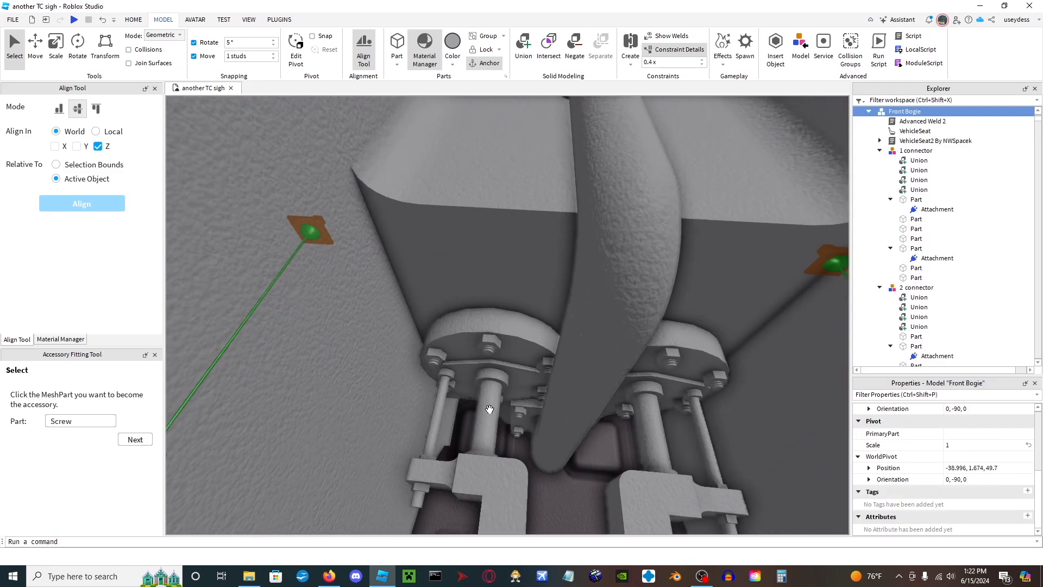
right_drag(499, 392, 499, 391)
right_drag(602, 392, 602, 392)
click(492, 338)
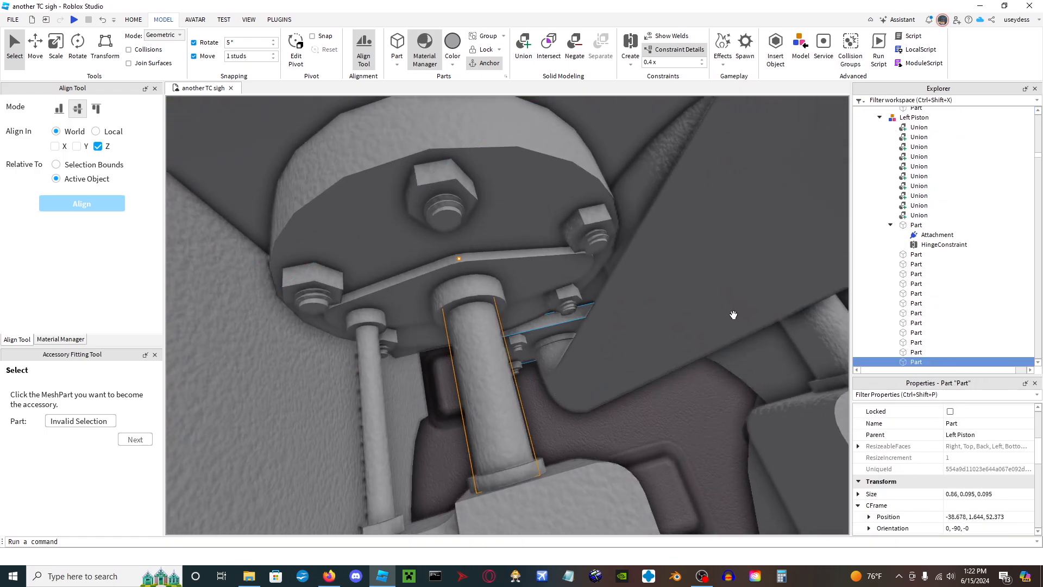
click(930, 279)
text(a)
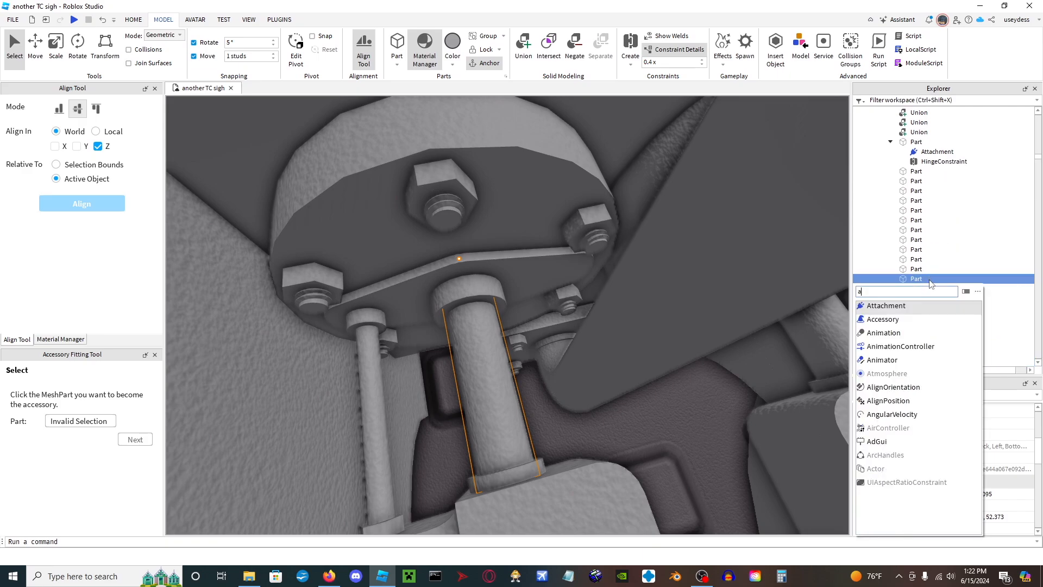
click(899, 310)
click(923, 291)
Insert an Attachment into the Right Piston's matching cylindrical rod Part.
right_drag(610, 173, 618, 188)
click(621, 313)
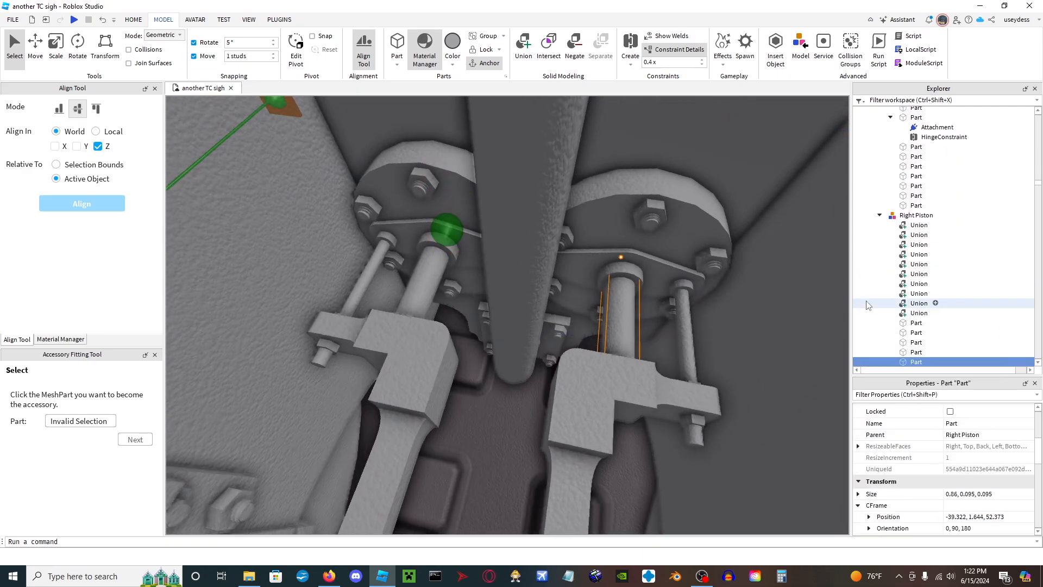
text(a)
click(894, 127)
click(939, 317)
Rotate the Right Piston rod's Attachment 180 degrees about its X axis, to a local orientation of 0, 180, 180.
right_drag(570, 245, 457, 179)
click(77, 49)
drag(630, 132, 592, 321)
right_drag(447, 196, 427, 193)
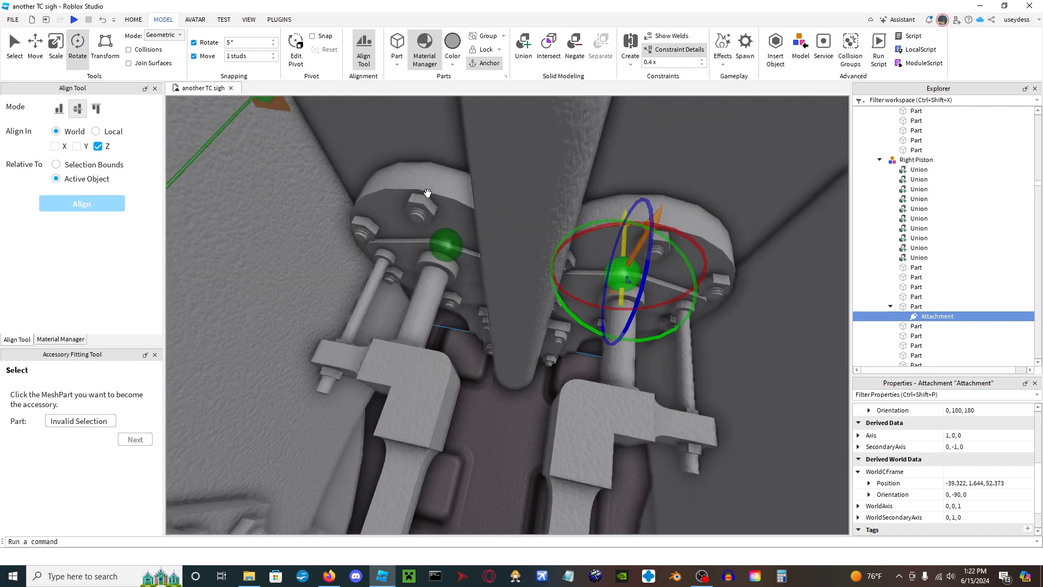
Insert an Attachment into the Front Bogie's thin cover Part where the Left Piston's cylindrical rod enters the valve cylinder.
click(453, 190)
click(919, 362)
text(a)
click(895, 127)
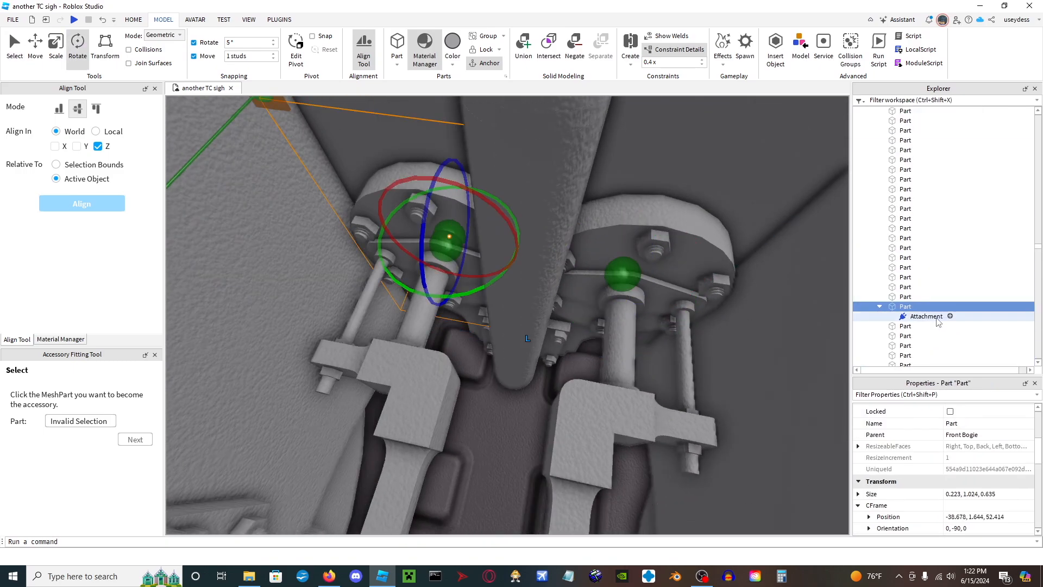
click(938, 317)
Insert an Attachment into the Front Bogie's matching cover Part where the Right Piston's cylindrical rod enters.
right_drag(649, 263, 670, 267)
click(678, 203)
click(676, 205)
click(919, 362)
text(a)
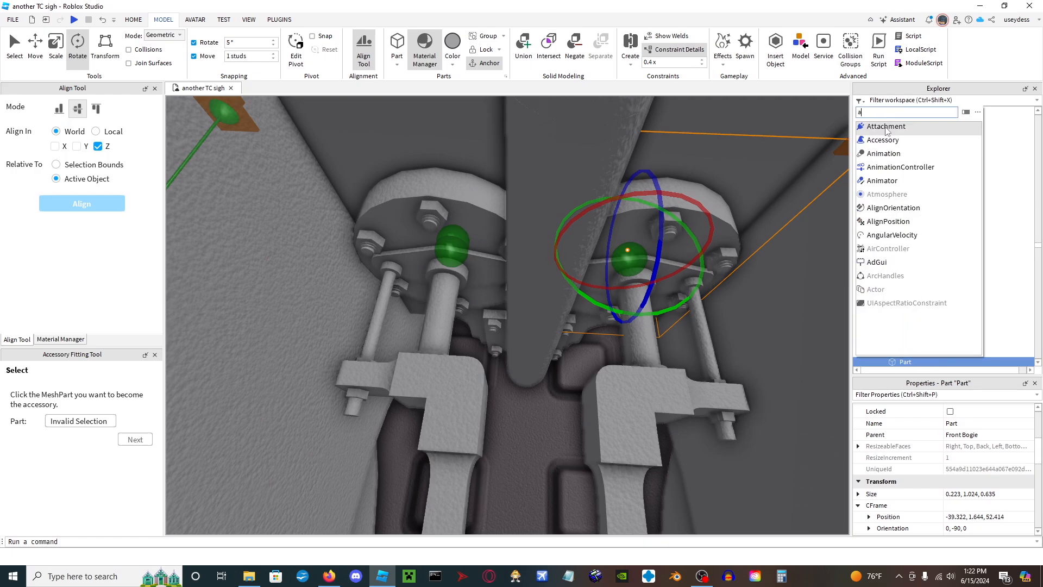
click(891, 128)
click(926, 288)
Join the Right Piston rod's Attachment to the adjacent valve cylinder cover Attachment with a Prismatic constraint.
right_drag(782, 275, 746, 279)
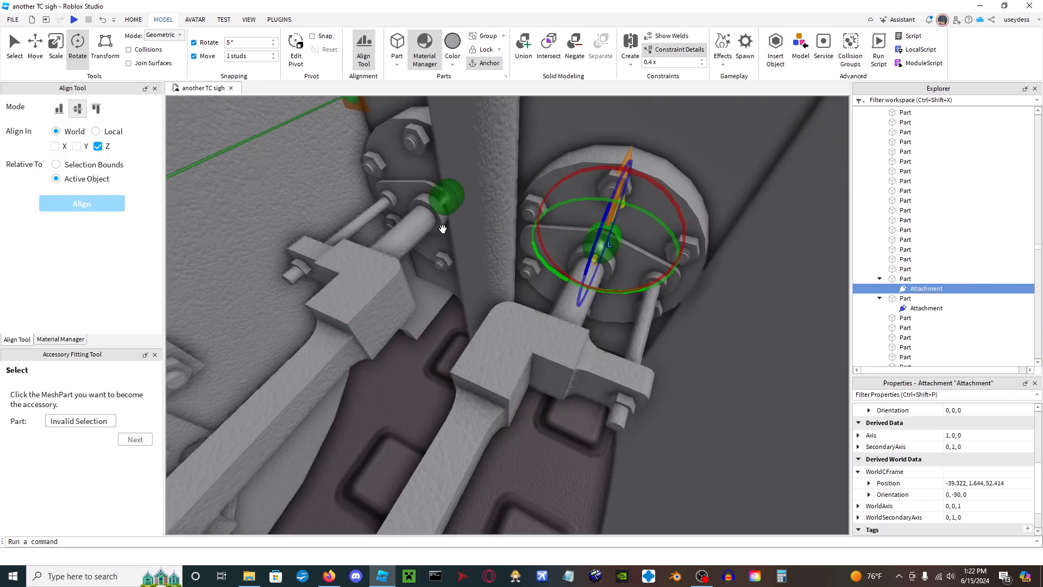
right_drag(441, 234, 440, 235)
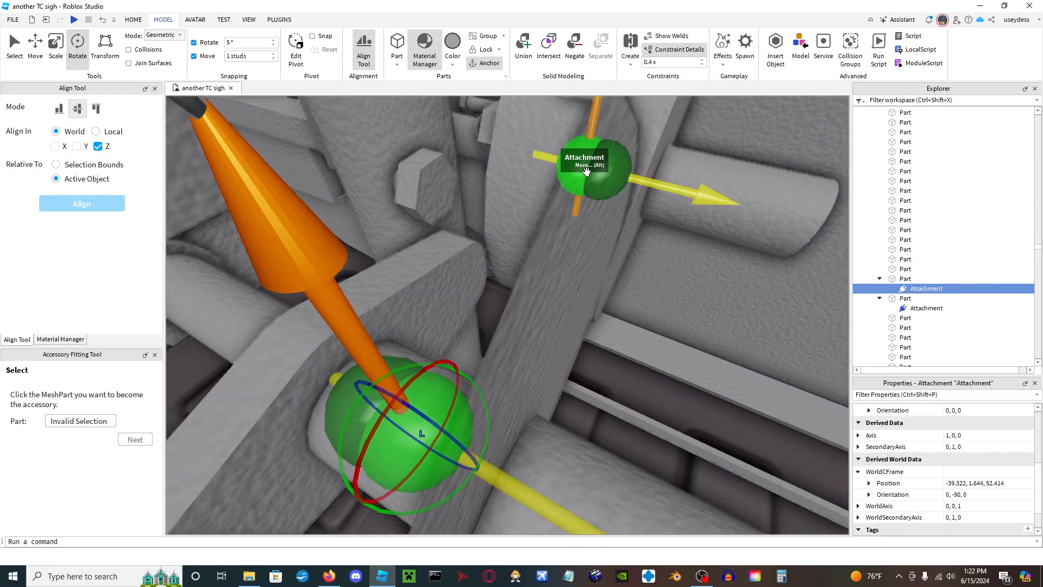
key(f)
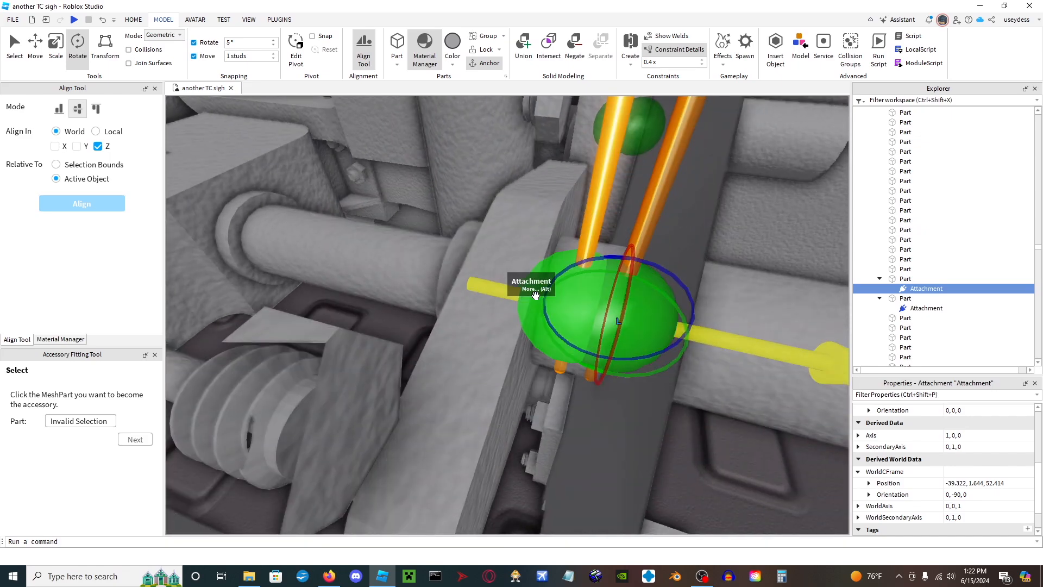
click(545, 267)
click(632, 61)
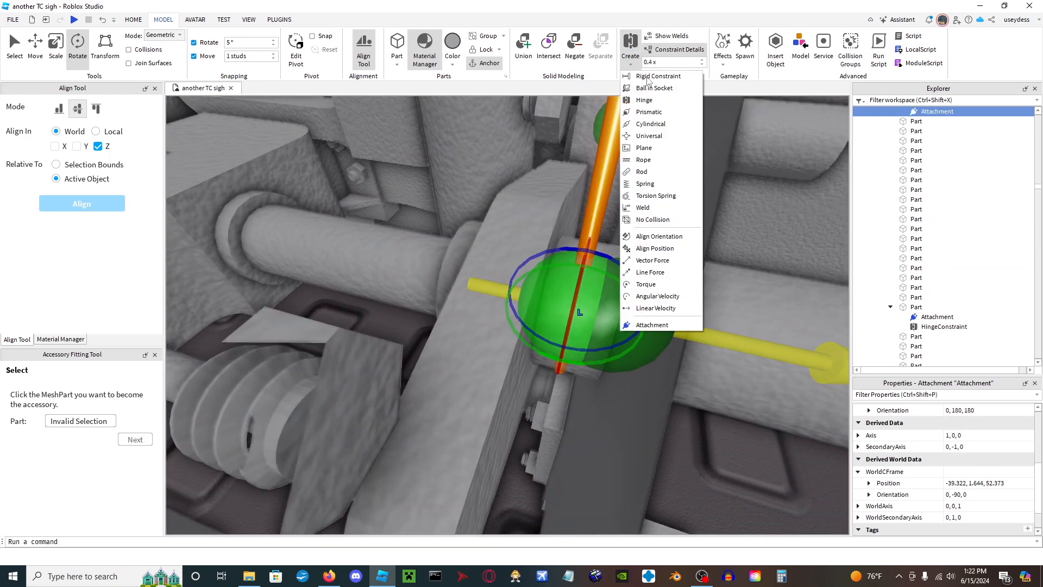
click(652, 112)
click(640, 296)
Join the Left Piston rod's Attachment to its valve cylinder cover Attachment with a Prismatic constraint, and clear the selection.
right_drag(653, 296, 682, 221)
click(625, 166)
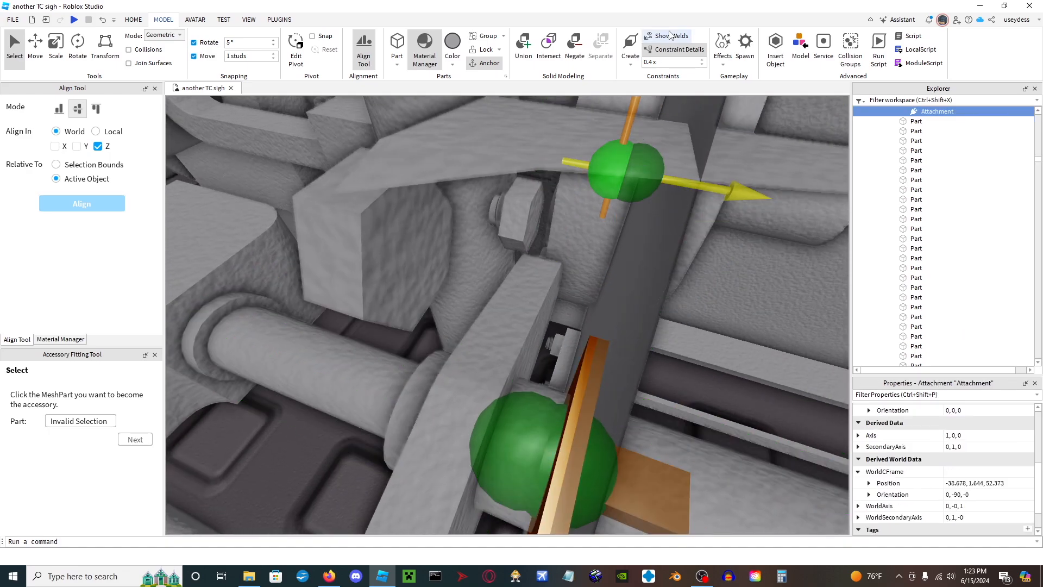
click(644, 161)
scroll(698, 196, down, 8)
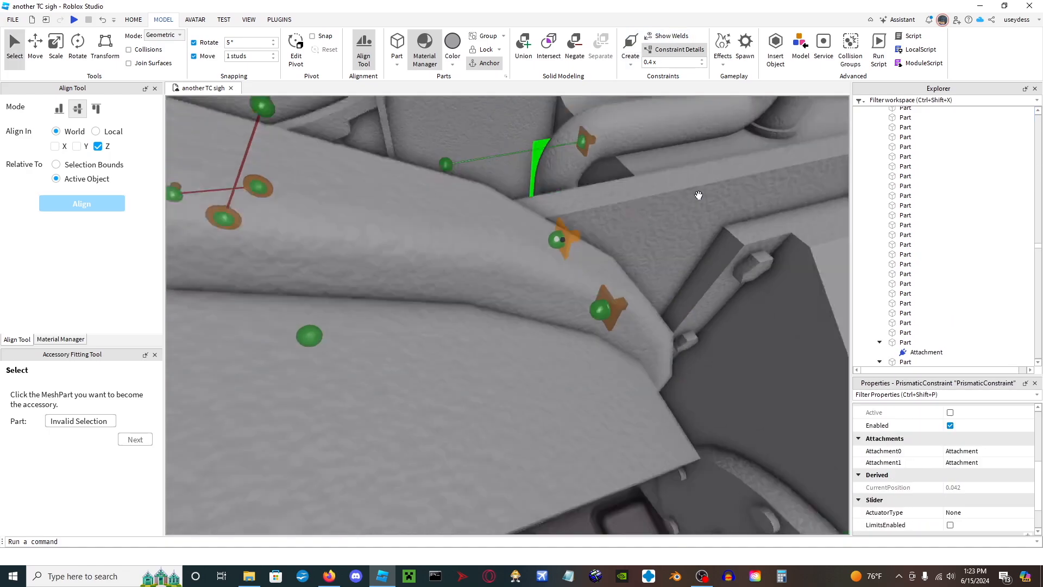
click(718, 360)
right_drag(722, 355, 716, 362)
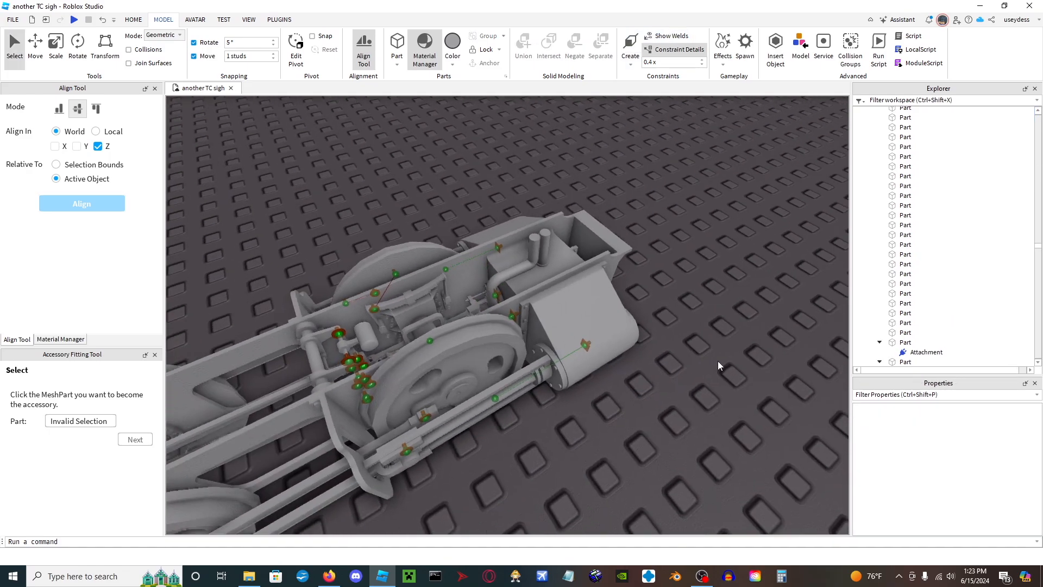
View the whole Front Bogie from the side and start a play test from the current camera position.
key(w)
scroll(715, 362, down, 5)
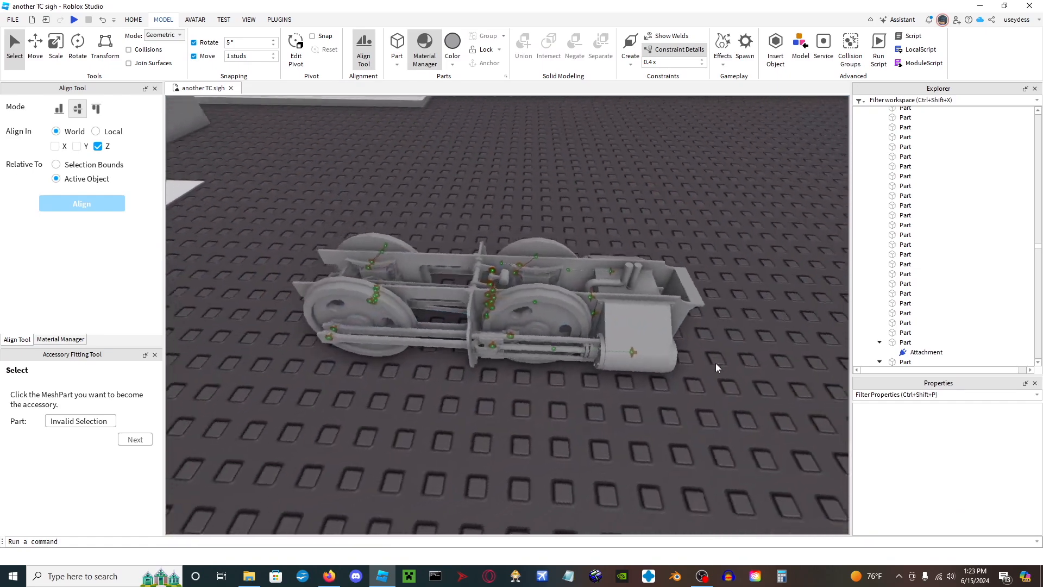
key(a)
right_drag(715, 363, 715, 363)
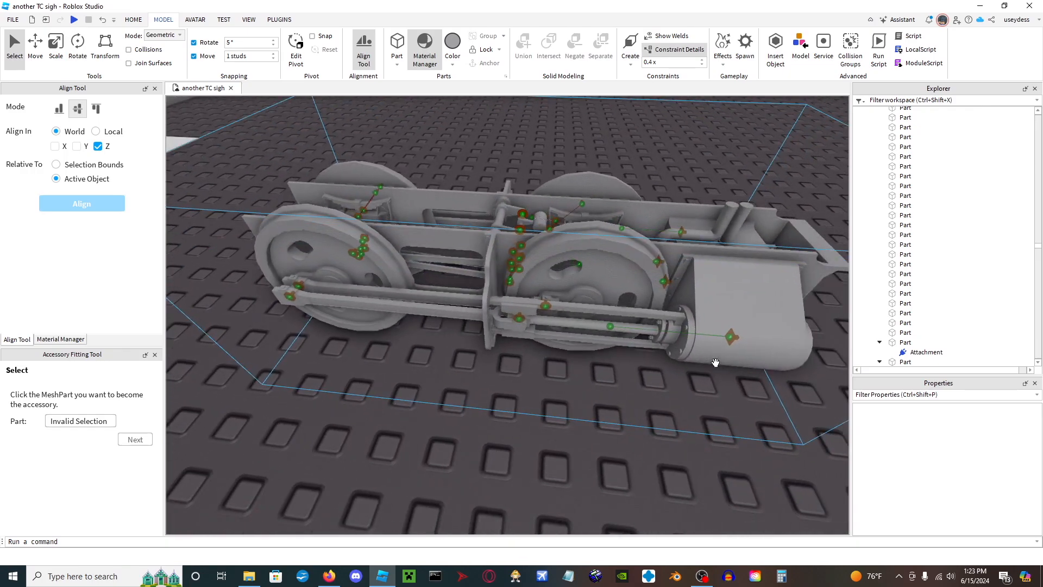
click(223, 19)
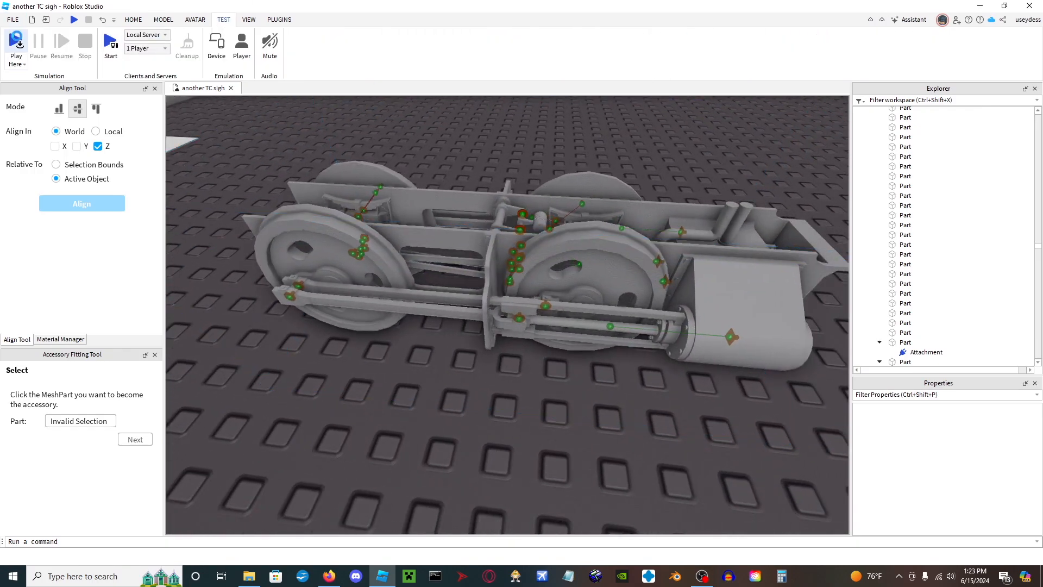
click(16, 44)
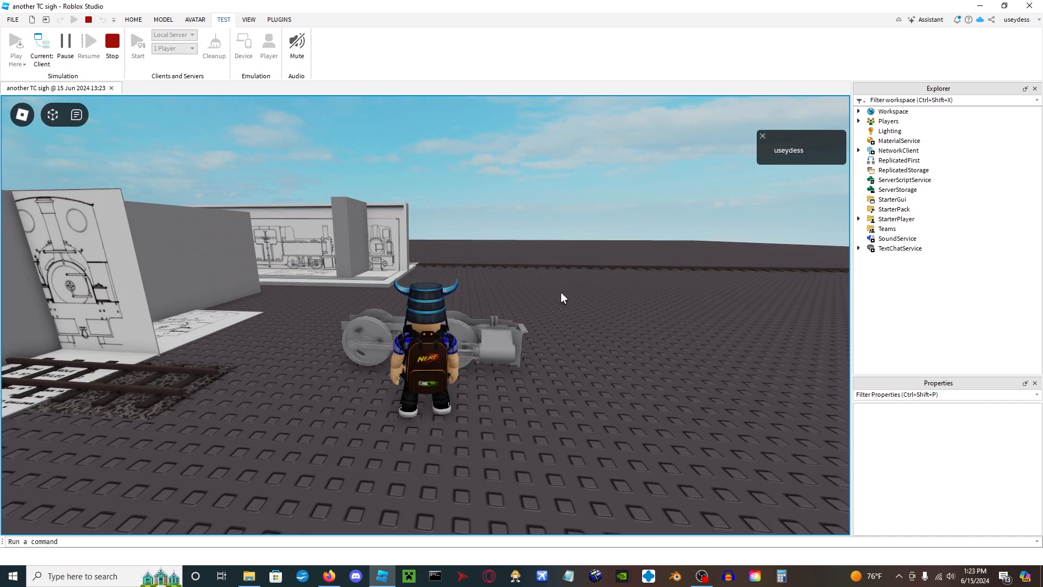
Move the character onto the bogie and examine its rods and valve gear from underneath.
key(s)
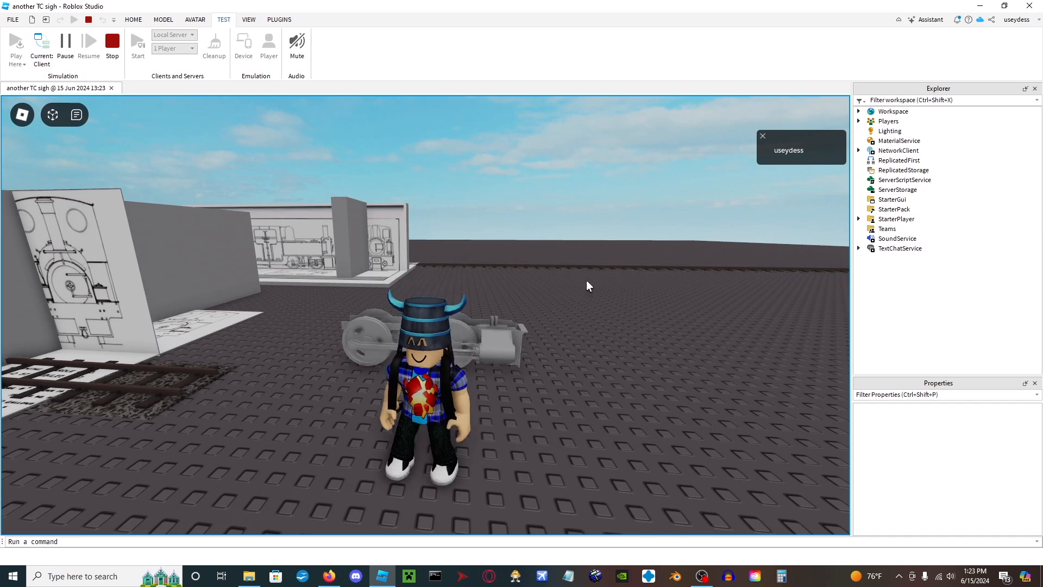
key(space)
right_drag(586, 281, 586, 281)
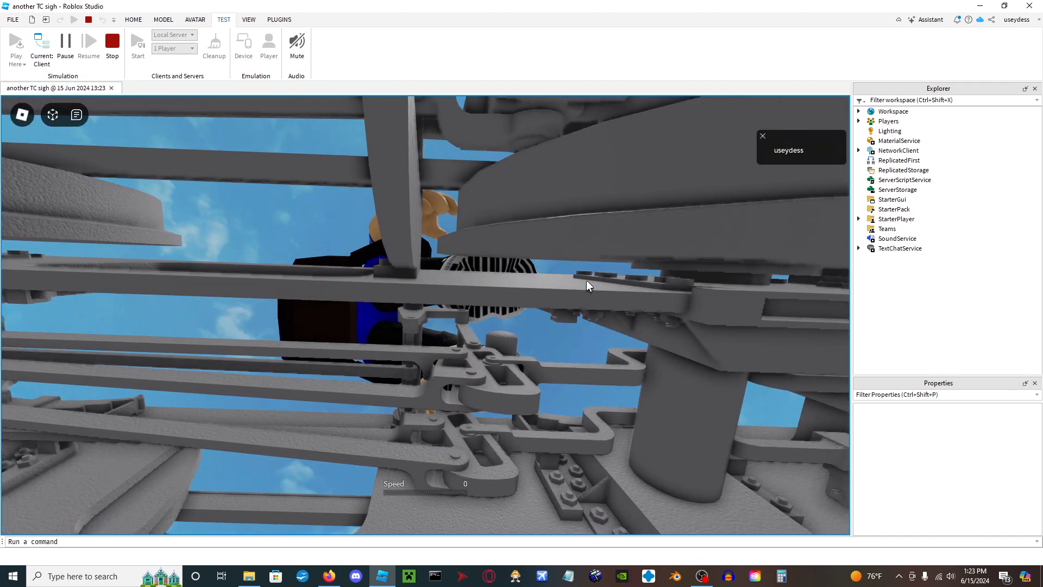
right_drag(586, 281, 586, 281)
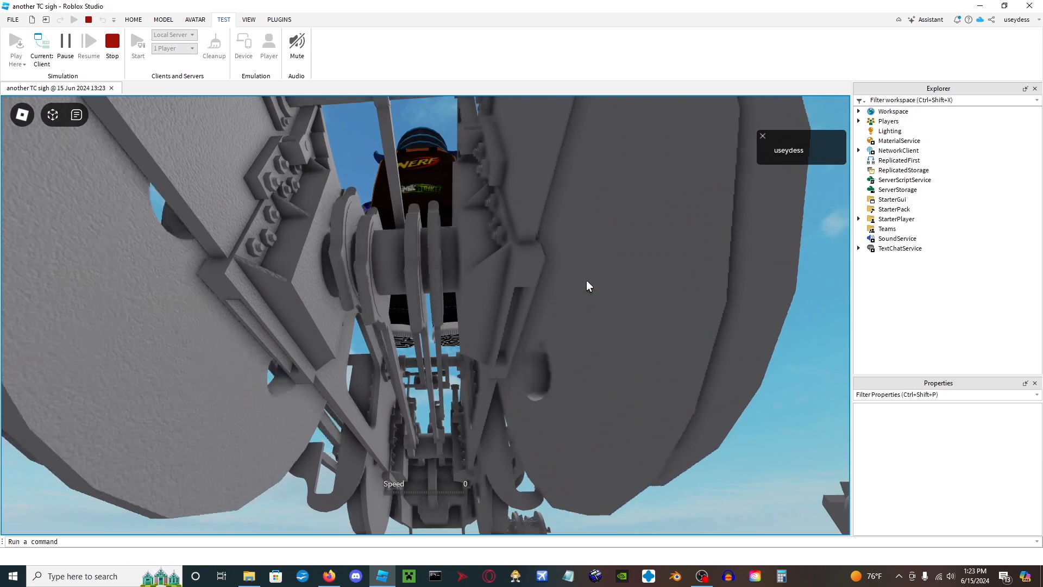
right_drag(389, 260, 390, 264)
Get off and examine the bogie's side rods and pistons from the side and above, and stop the play test.
key(space)
key(s)
scroll(390, 264, up, 8)
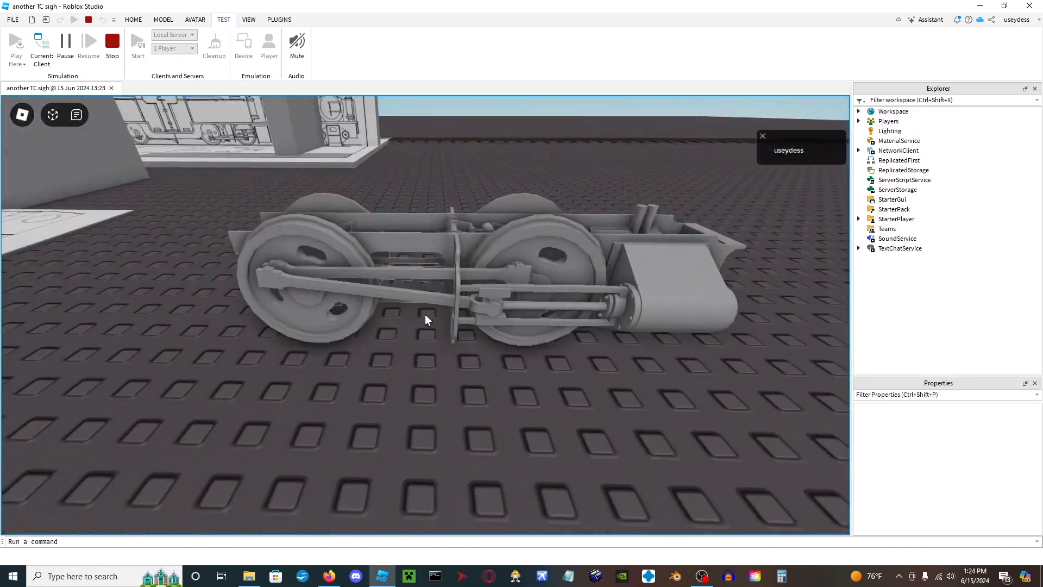
key(w)
key(w)
key(space)
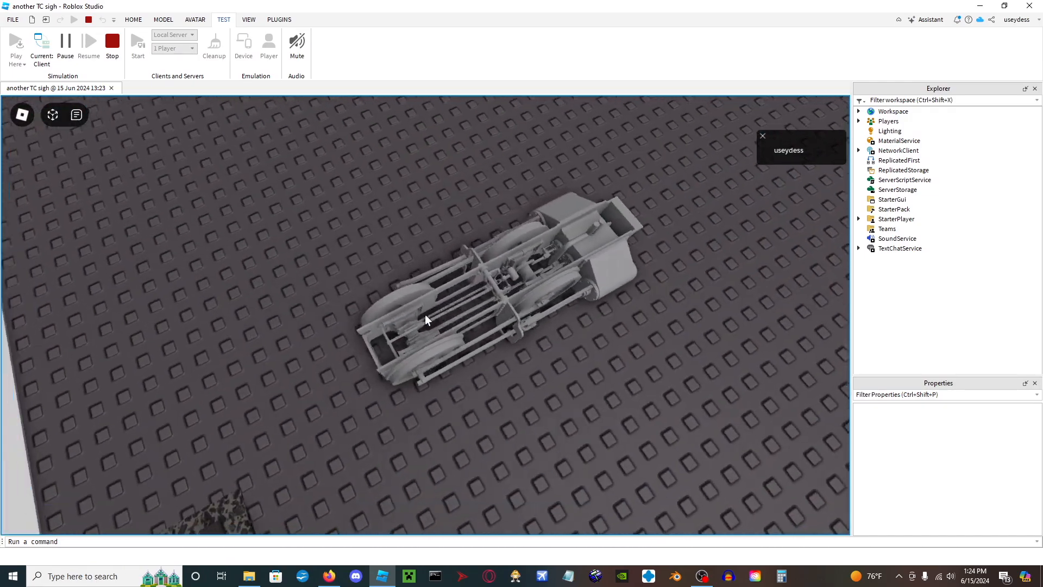
key(d)
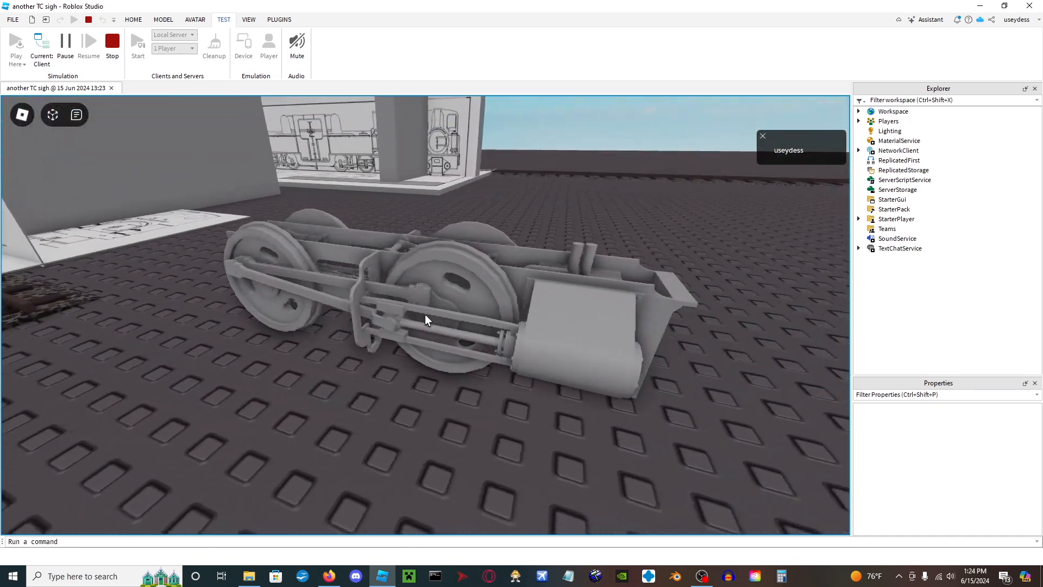
scroll(425, 314, down, 5)
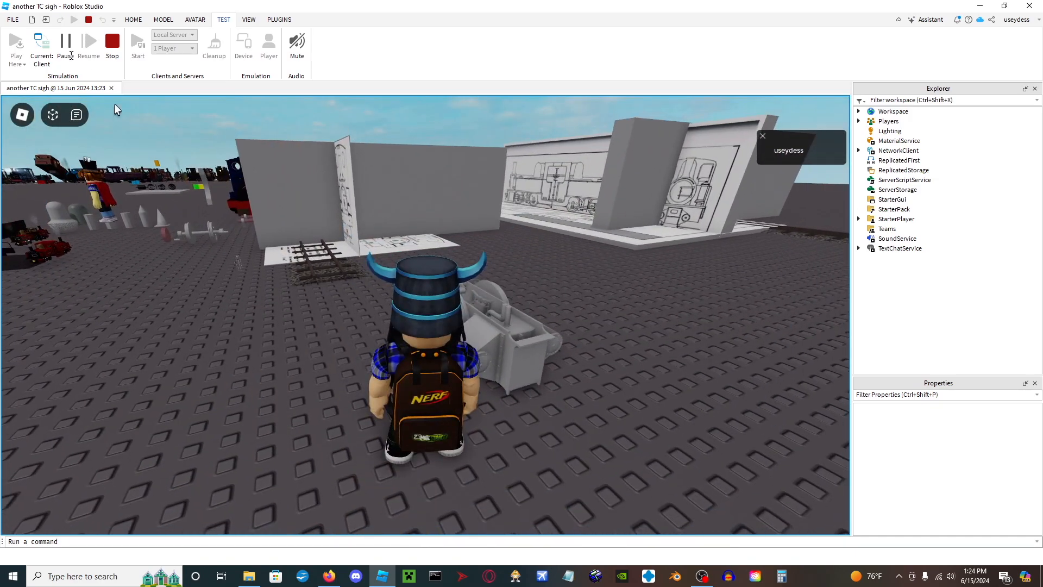
click(112, 44)
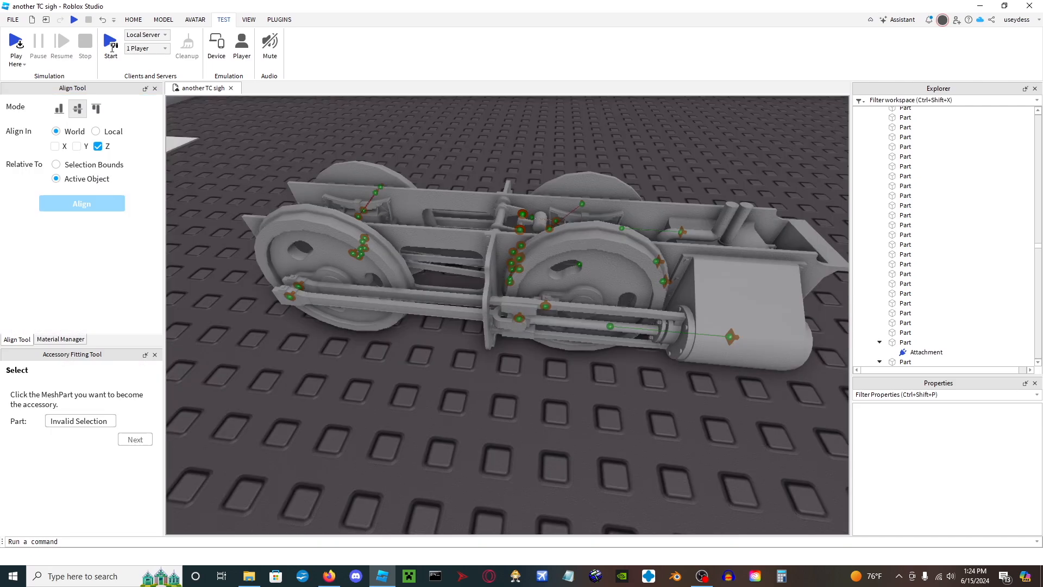
Examine the Front Bogie's placed attachments and constraints from above, the cylinder end and the side.
key(a)
mouse_move(475, 382)
right_down()
mouse_move(481, 388)
mouse_move(474, 382)
right_up()
key(w)
key(s)
key(w)
key(s)
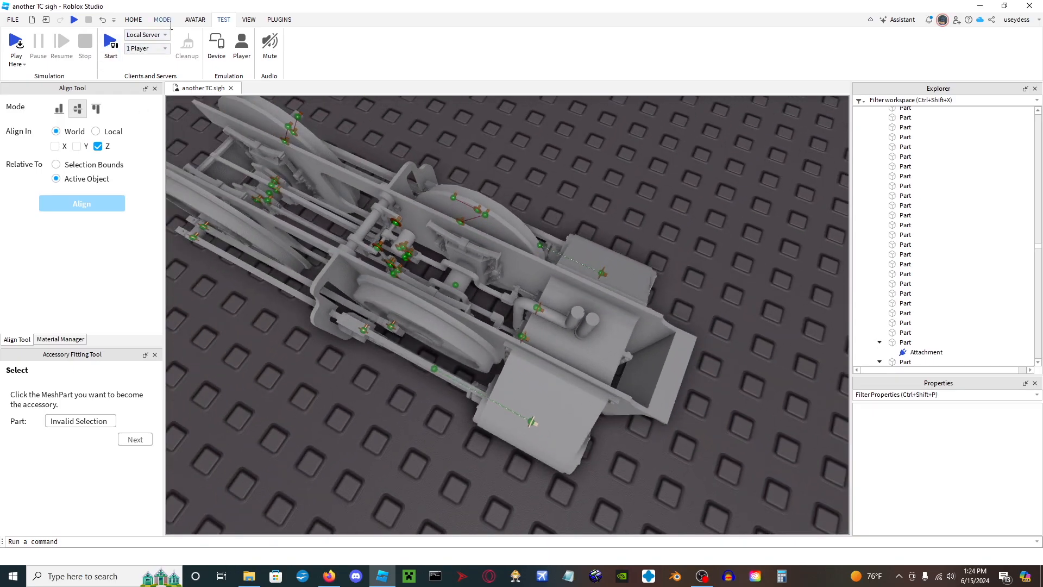
click(165, 20)
key(a)
right_drag(322, 273, 323, 273)
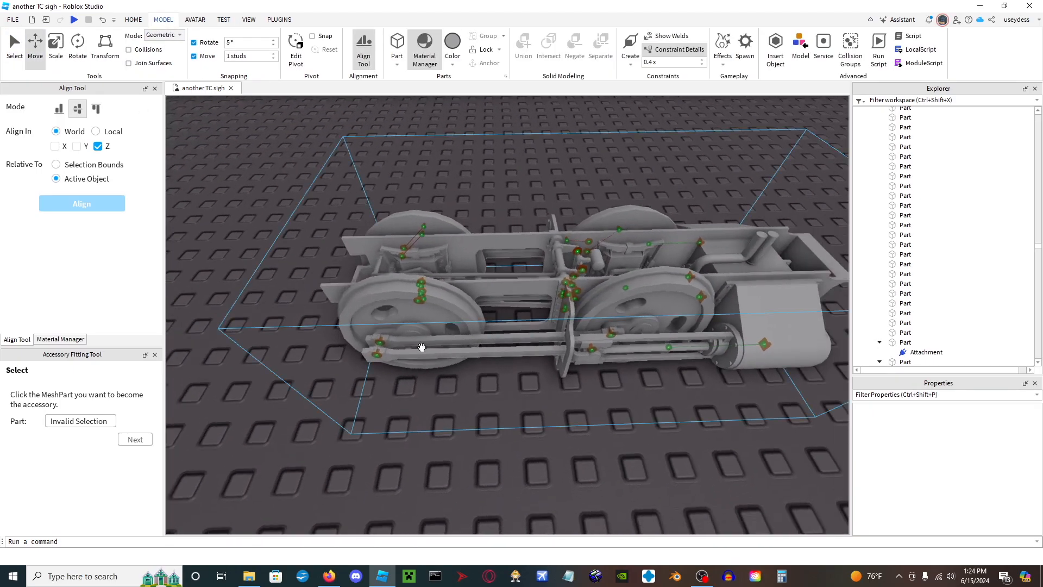
key(a)
key(w)
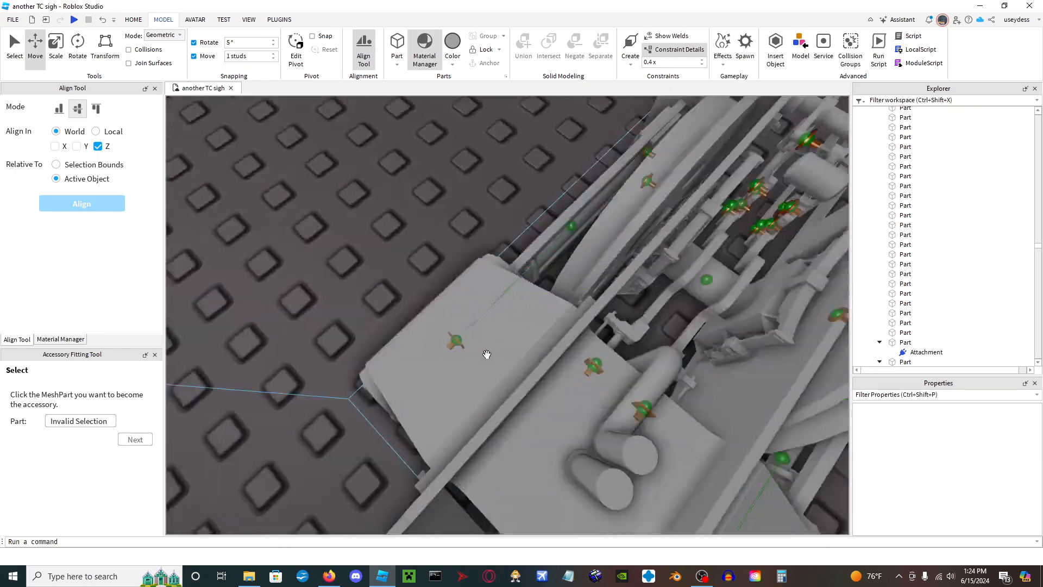
key(s)
key(s)
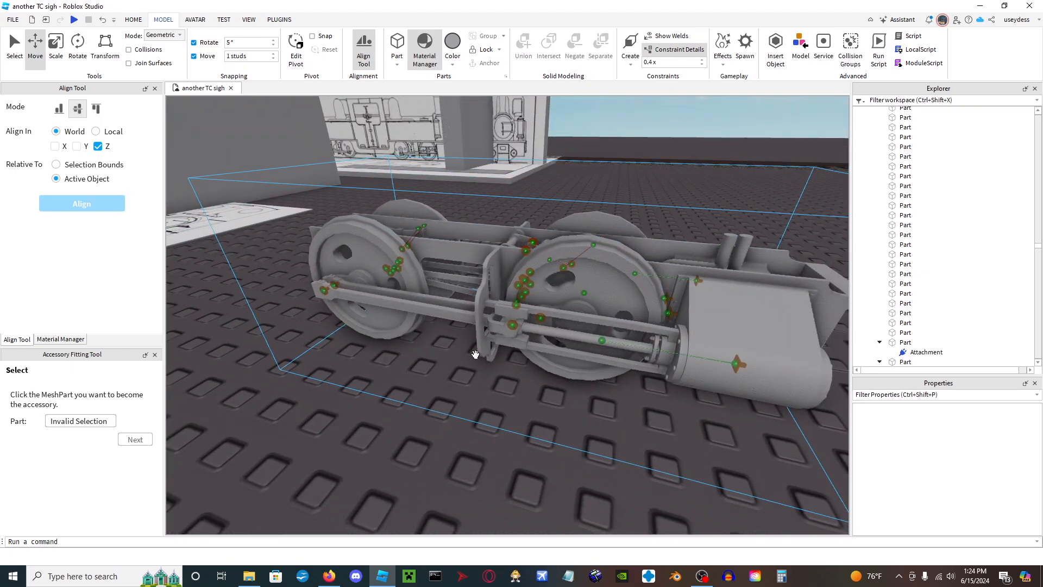